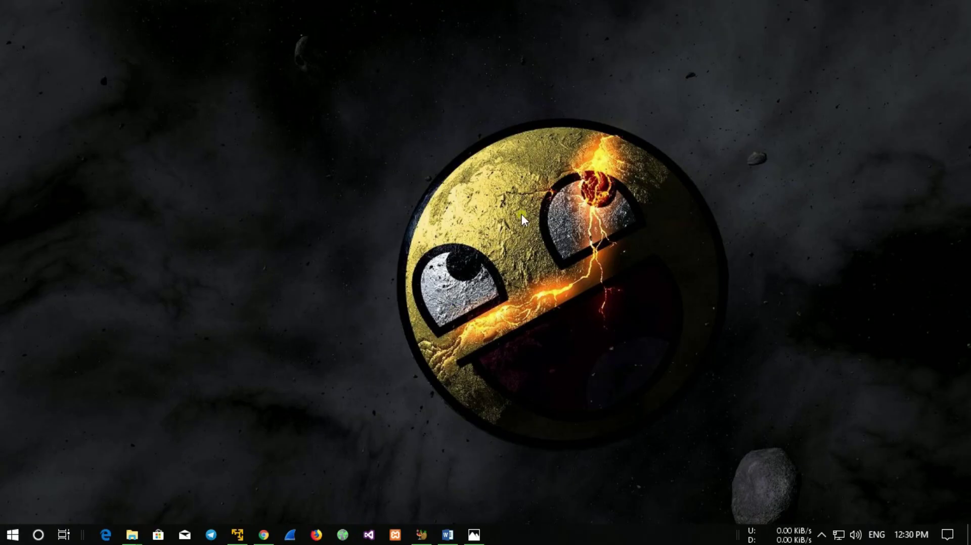
View the virtualization diagram photo, then close it and bring Chrome back up.
{"action": "left_click", "coordinate": [474, 535]}
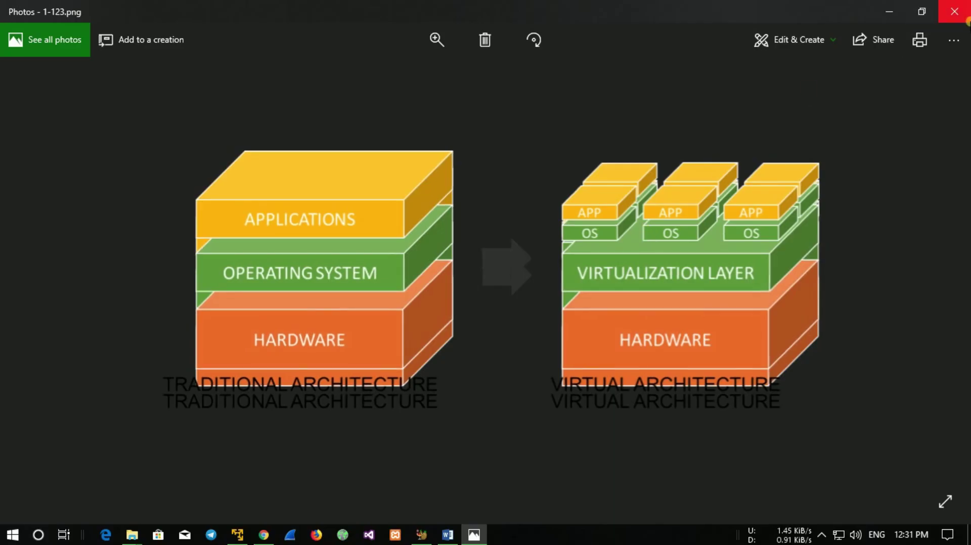
{"action": "left_click", "coordinate": [966, 19]}
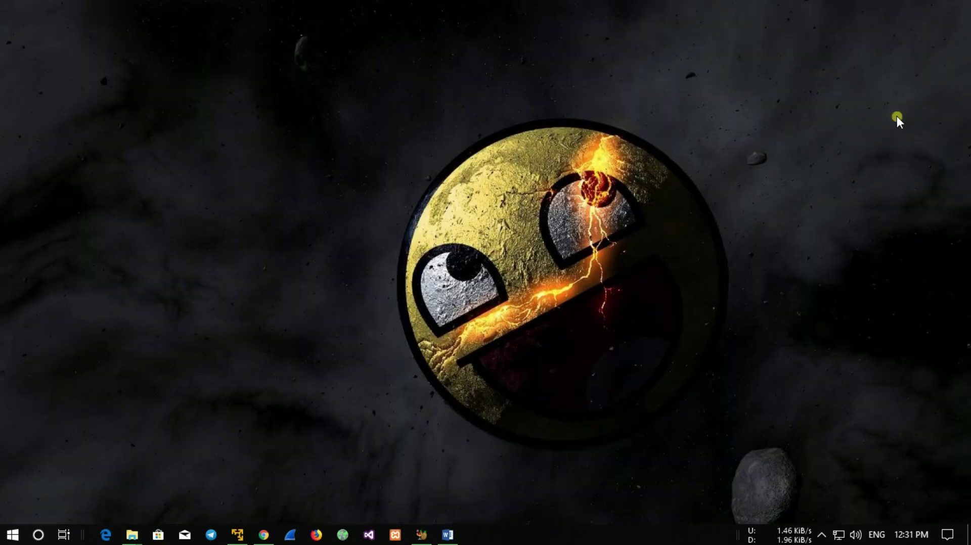
{"action": "left_click", "coordinate": [263, 534]}
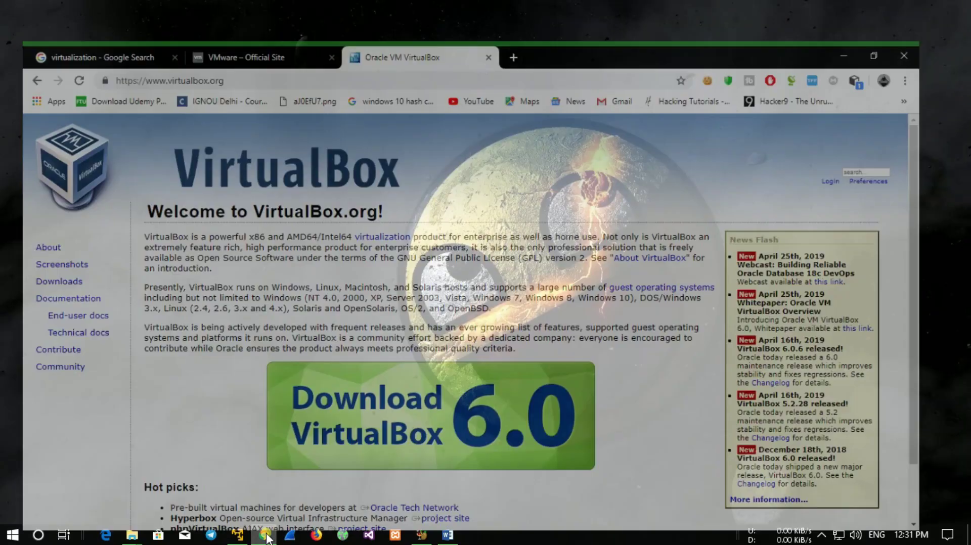
Compare the VMware and VirtualBox sites, highlighting VirtualBox's navigation links and introduction paragraph.
{"action": "left_click", "coordinate": [224, 8]}
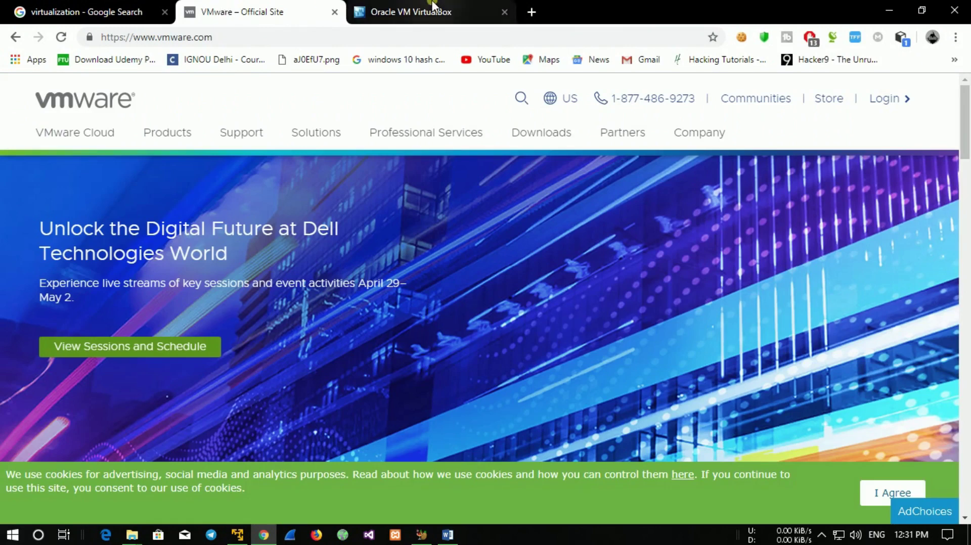
{"action": "left_click", "coordinate": [405, 12]}
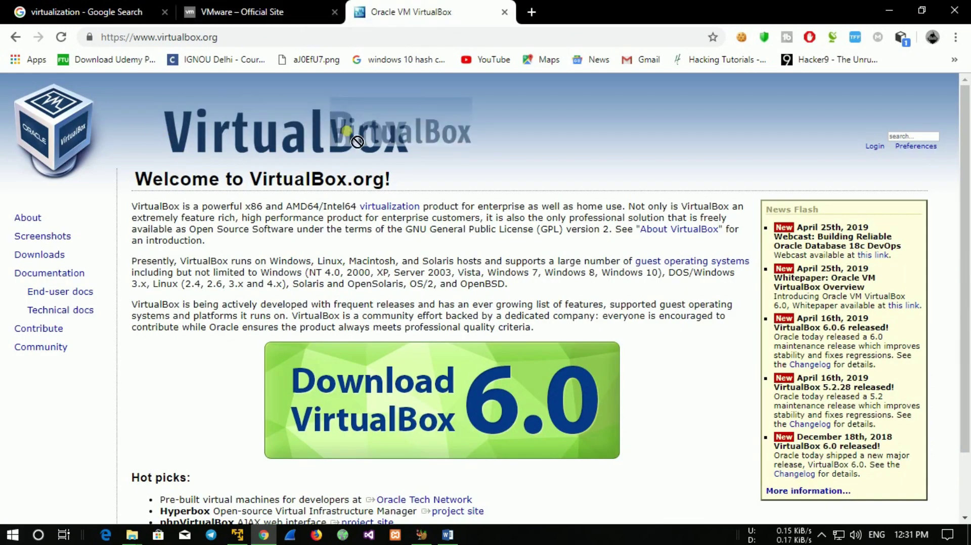
{"action": "left_click", "coordinate": [230, 7]}
{"action": "mouse_move", "coordinate": [364, 137]}
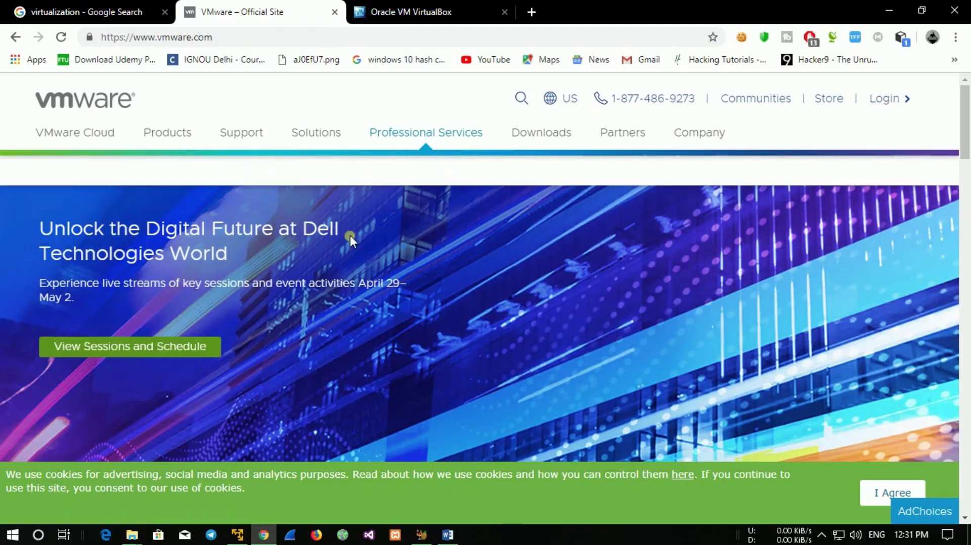
{"action": "left_click", "coordinate": [422, 12]}
{"action": "left_click_drag", "start_coordinate": [164, 137], "coordinate": [384, 158]}
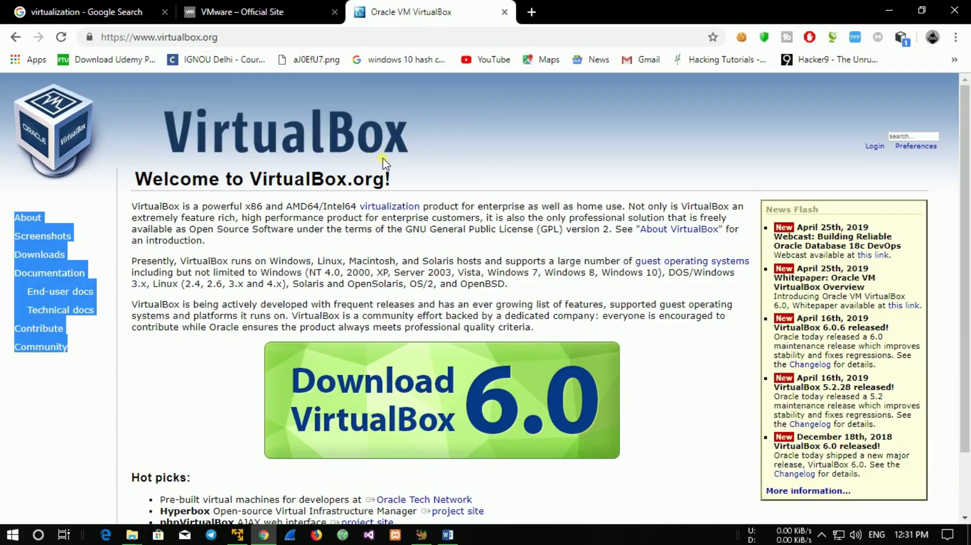
{"action": "left_click", "coordinate": [448, 259]}
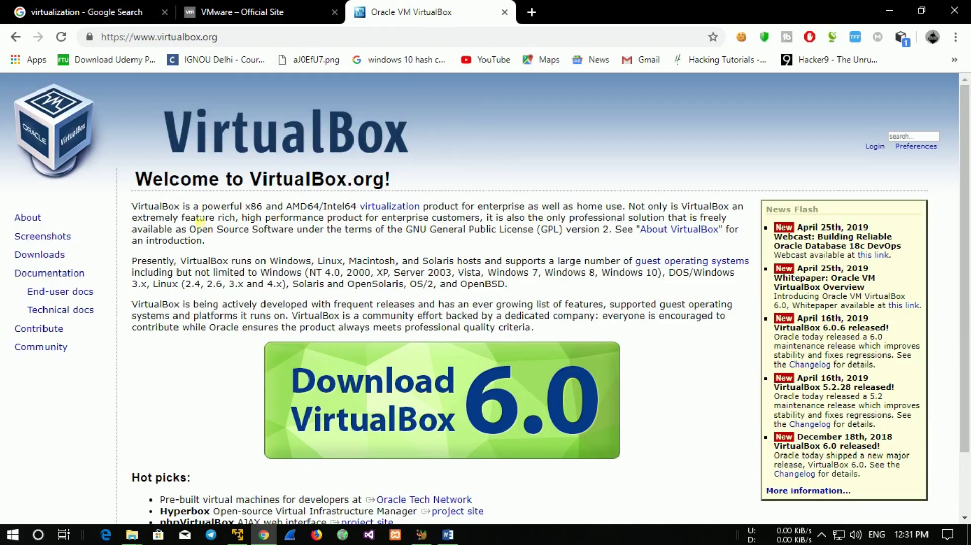
{"action": "left_click_drag", "start_coordinate": [132, 207], "coordinate": [287, 231]}
Highlight the VMware logo, clear the highlights, and return to the virtualization image results.
{"action": "left_click", "coordinate": [276, 5]}
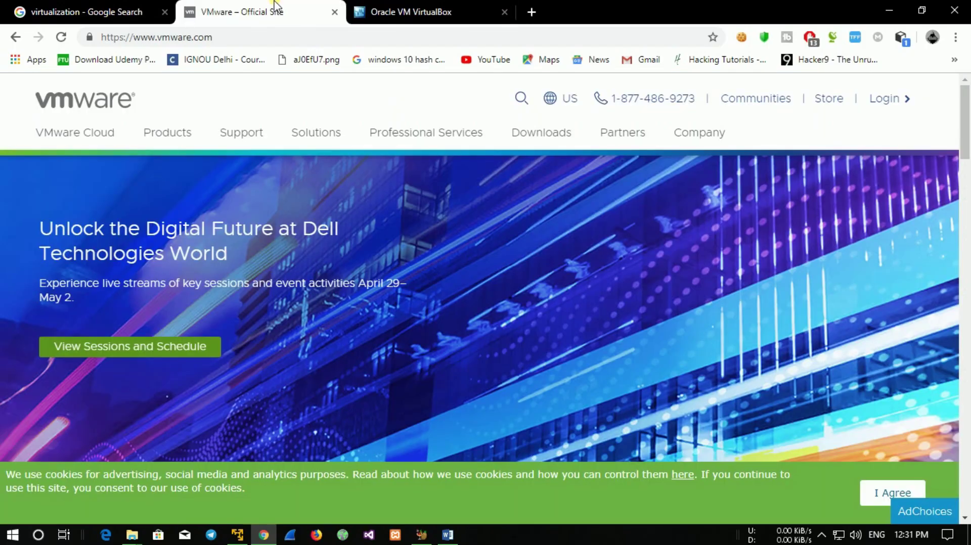
{"action": "left_click_drag", "start_coordinate": [273, 99], "coordinate": [179, 103]}
{"action": "left_click", "coordinate": [227, 86]}
{"action": "left_click", "coordinate": [359, 15]}
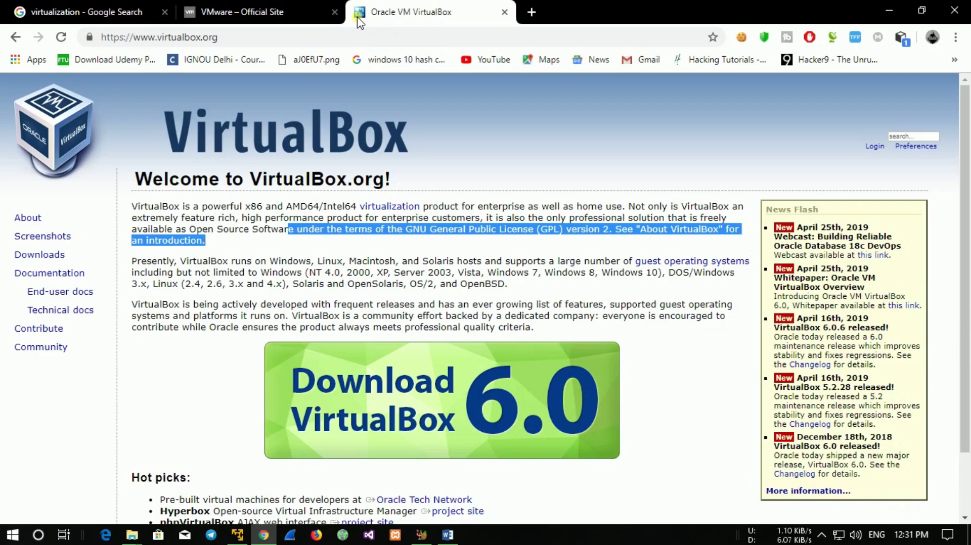
{"action": "left_click", "coordinate": [330, 275]}
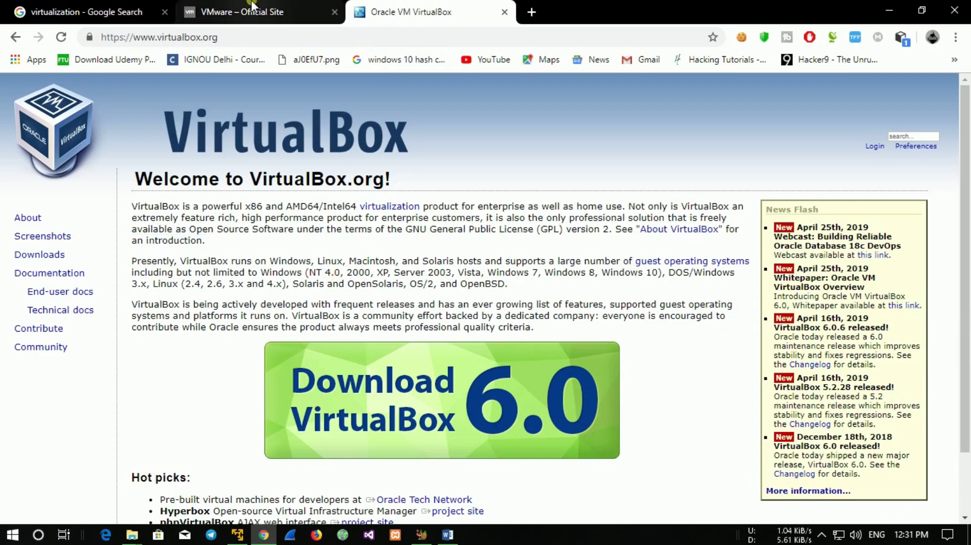
{"action": "left_click", "coordinate": [251, 6]}
{"action": "mouse_move", "coordinate": [967, 131]}
{"action": "left_mouse_down"}
{"action": "mouse_move", "coordinate": [967, 152]}
{"action": "mouse_move", "coordinate": [967, 137]}
{"action": "left_mouse_up"}
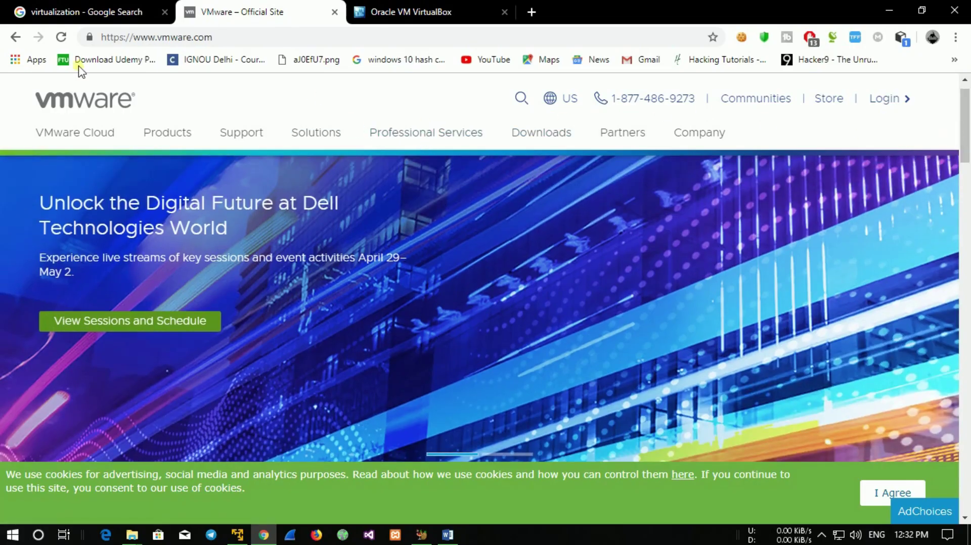
{"action": "left_click", "coordinate": [73, 12]}
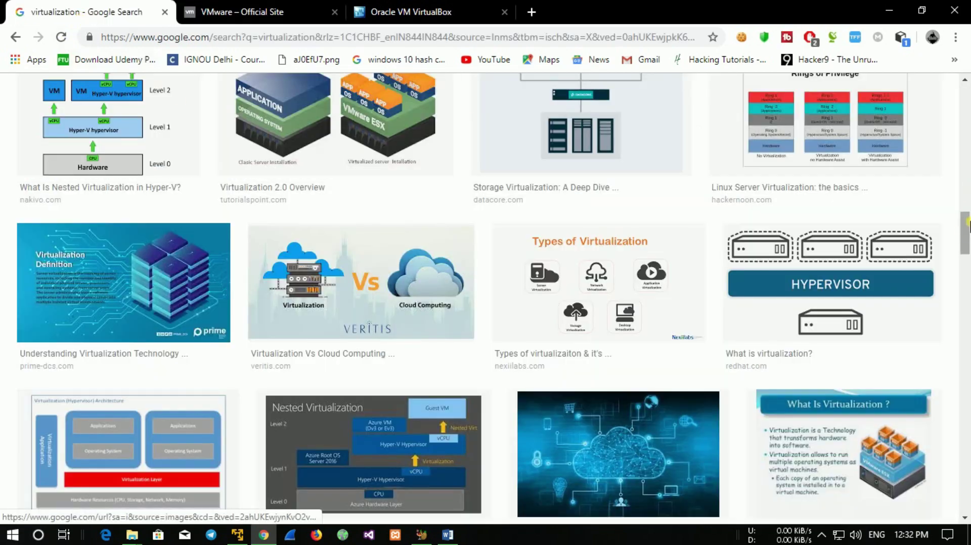
Search Google for 'vmware player' and open the first vmware.com result under All.
{"action": "scroll", "coordinate": [952, 185], "scroll_direction": "up", "scroll_amount": 10}
{"action": "left_click_drag", "start_coordinate": [186, 104], "coordinate": [142, 103]}
{"action": "left_click_drag", "start_coordinate": [11, 109], "coordinate": [5, 108]}
{"action": "type", "text": "vmware pa"}
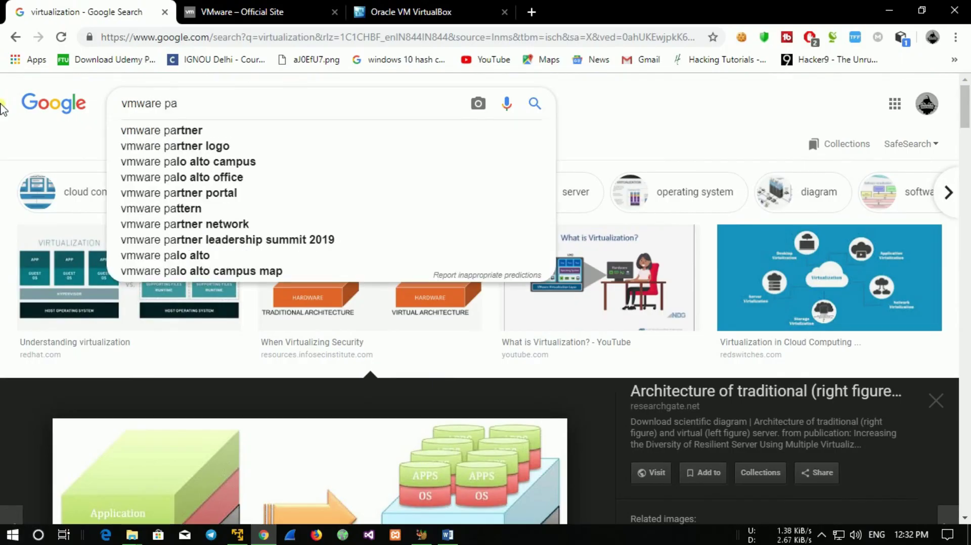
{"action": "key", "text": "BackSpace"}
{"action": "type", "text": "layer"}
{"action": "key", "text": "Return"}
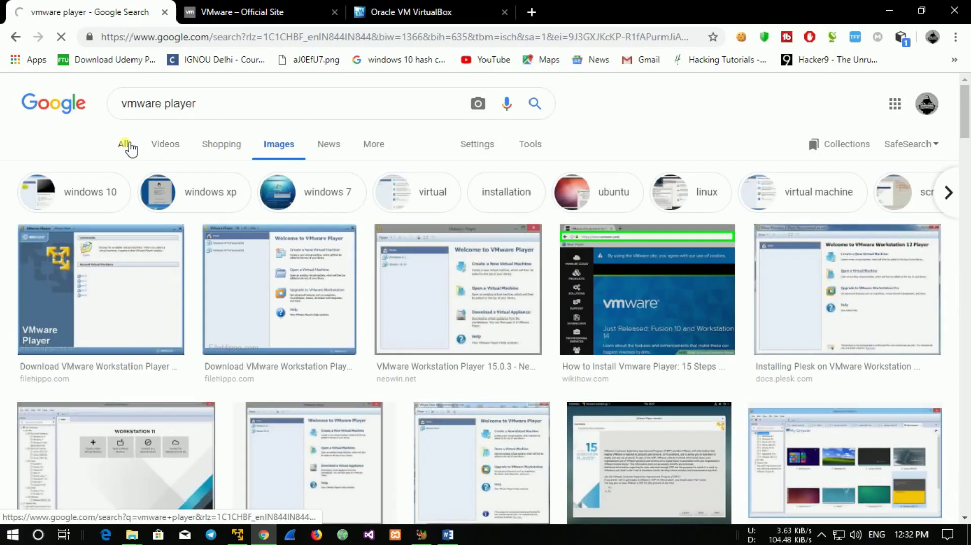
{"action": "left_click", "coordinate": [127, 146]}
{"action": "left_click", "coordinate": [193, 216]}
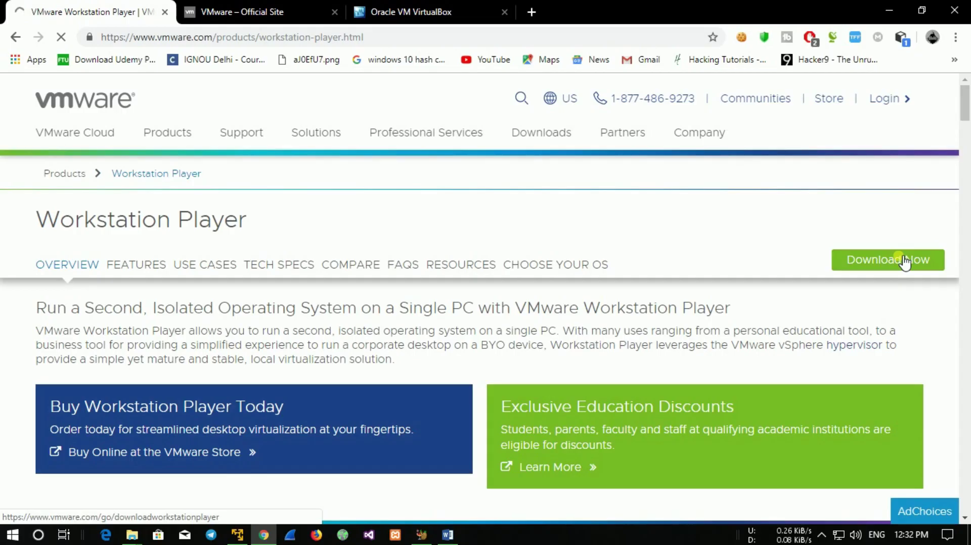
Open the Workstation Player download page and review its Windows 64-bit and Linux entries.
{"action": "left_click", "coordinate": [890, 269]}
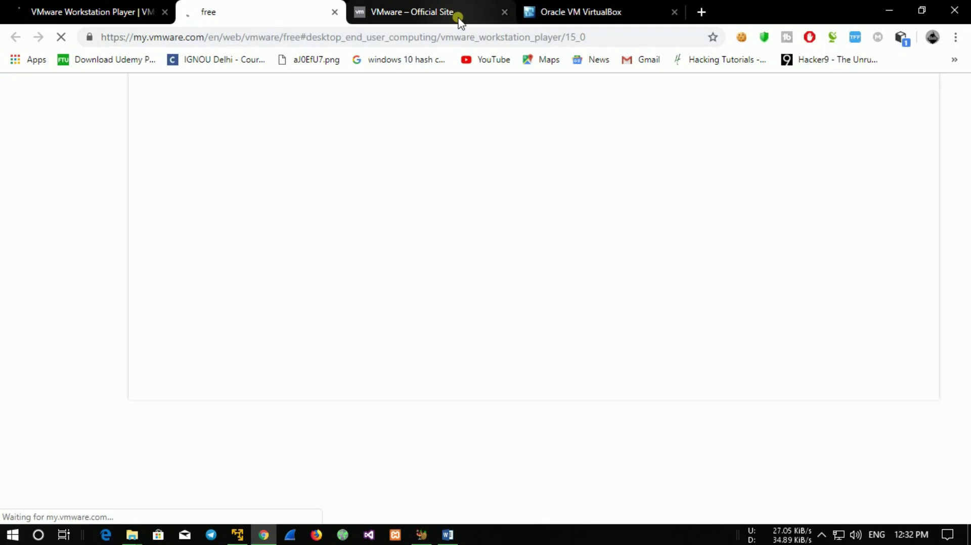
{"action": "left_click", "coordinate": [458, 21]}
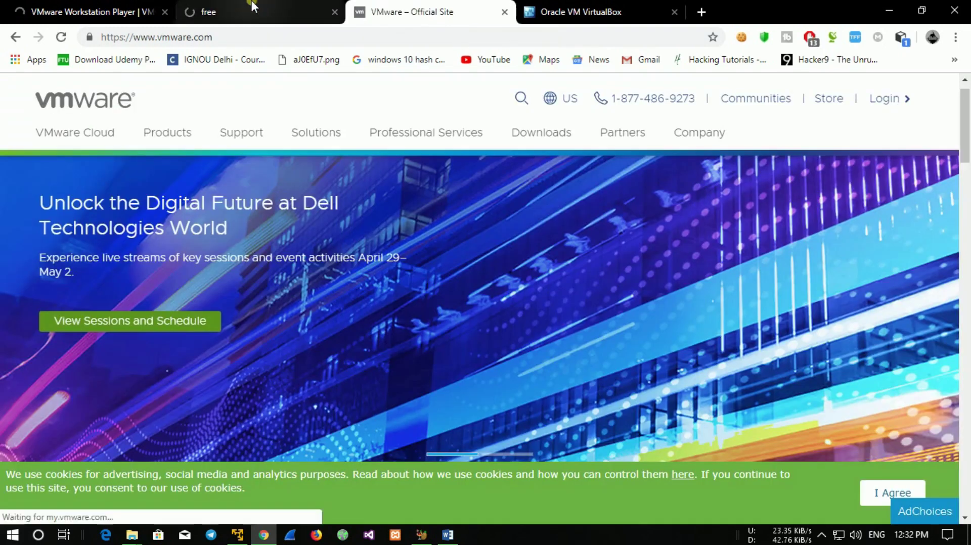
{"action": "left_click", "coordinate": [255, 16]}
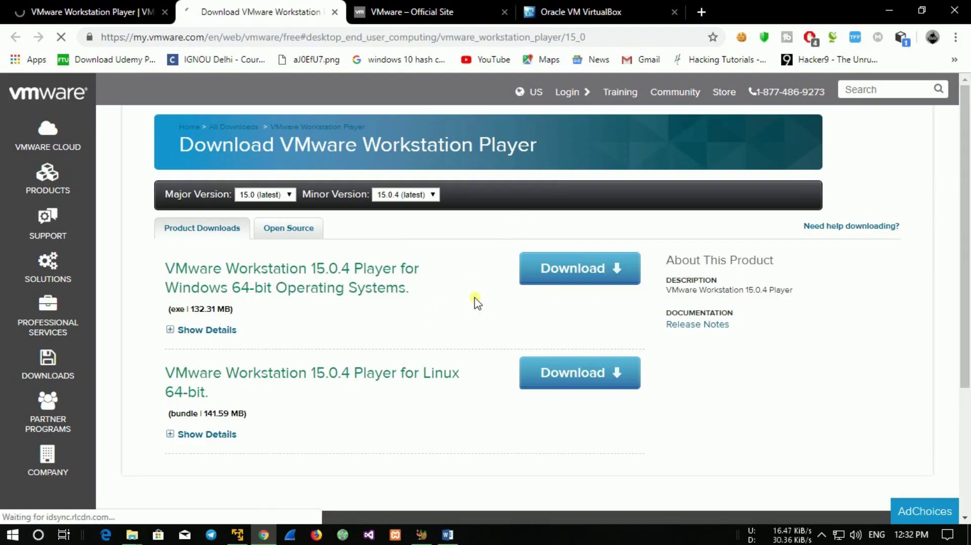
{"action": "left_click_drag", "start_coordinate": [472, 303], "coordinate": [204, 225]}
{"action": "left_click", "coordinate": [407, 303]}
{"action": "left_click_drag", "start_coordinate": [407, 304], "coordinate": [165, 289]}
{"action": "left_click", "coordinate": [407, 334]}
{"action": "left_click_drag", "start_coordinate": [473, 379], "coordinate": [308, 403]}
{"action": "left_click", "coordinate": [354, 418]}
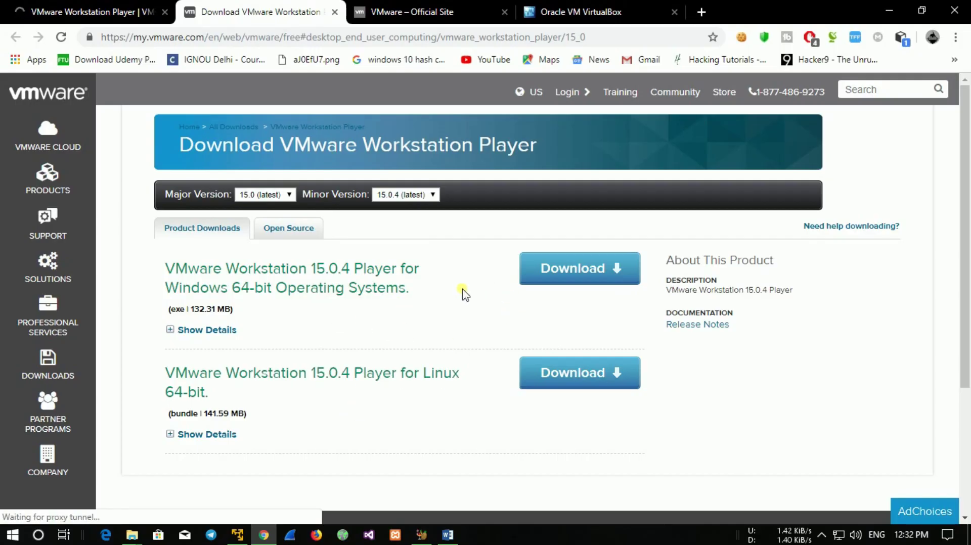
Switch between the VMware official site and VirtualBox tabs.
{"action": "left_click", "coordinate": [440, 7]}
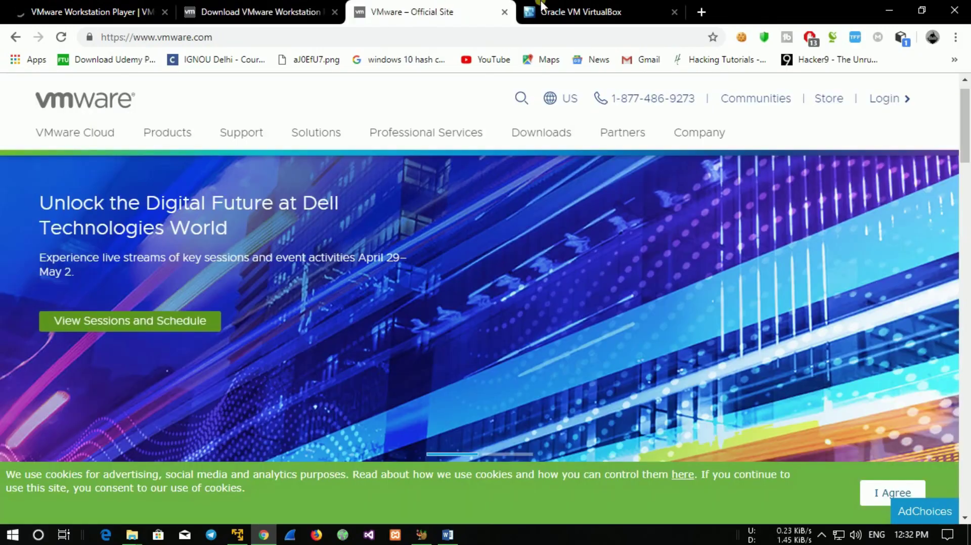
{"action": "left_click", "coordinate": [543, 6]}
{"action": "left_click", "coordinate": [486, 10]}
Open the Download VirtualBox page and look over its list of platform packages.
{"action": "left_click", "coordinate": [556, 10]}
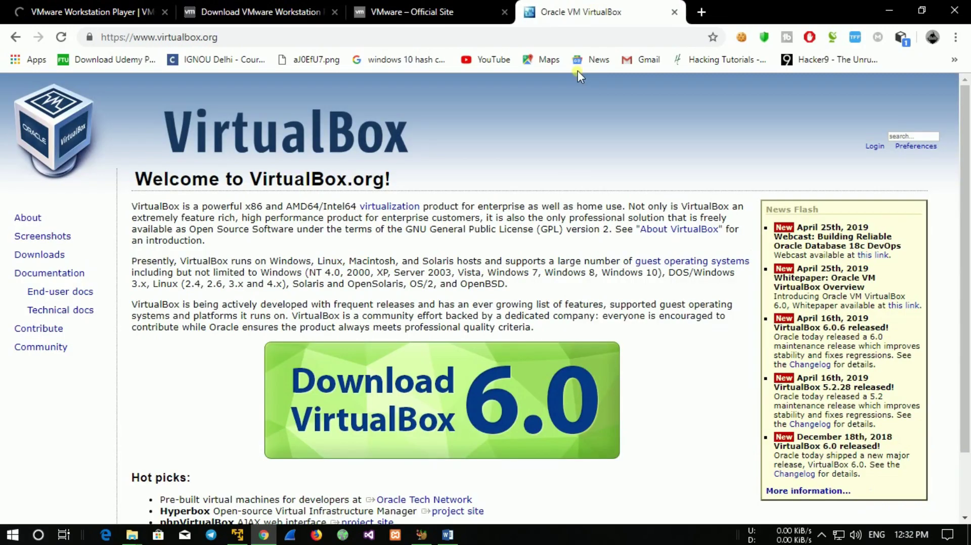
{"action": "scroll", "coordinate": [967, 191], "scroll_direction": "down", "scroll_amount": 2}
{"action": "left_click", "coordinate": [416, 363]}
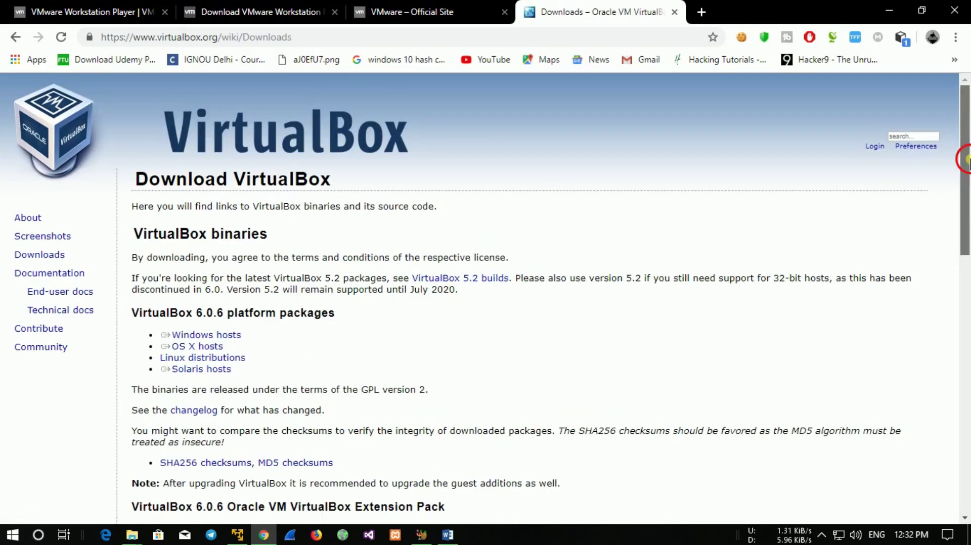
{"action": "left_click_drag", "start_coordinate": [964, 161], "coordinate": [968, 232]}
{"action": "left_click_drag", "start_coordinate": [345, 197], "coordinate": [171, 143]}
{"action": "left_click", "coordinate": [473, 179]}
Cycle between the VMware site, Workstation Player download and VirtualBox downloads tabs.
{"action": "left_click", "coordinate": [416, 6]}
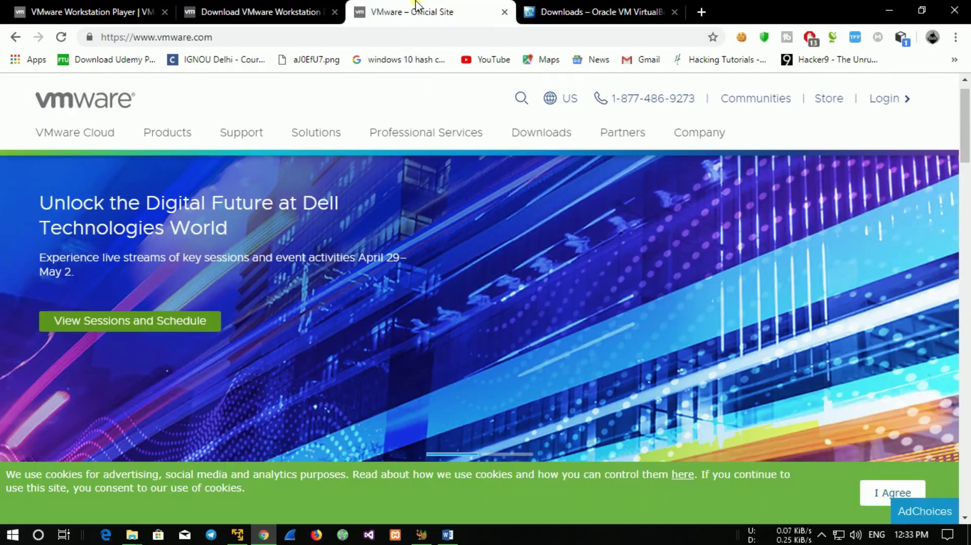
{"action": "left_click", "coordinate": [245, 11]}
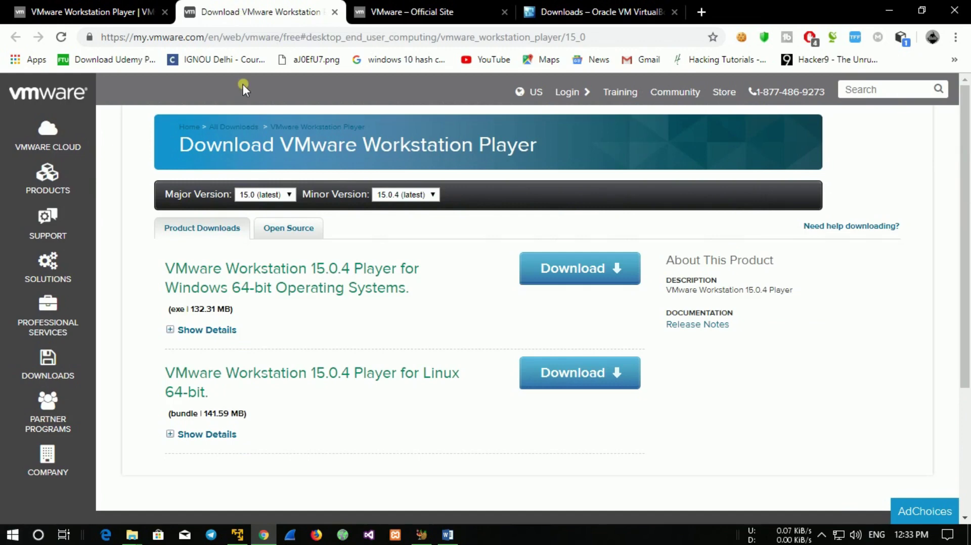
{"action": "left_click", "coordinate": [355, 8]}
{"action": "left_click", "coordinate": [322, 11]}
{"action": "left_click", "coordinate": [397, 6]}
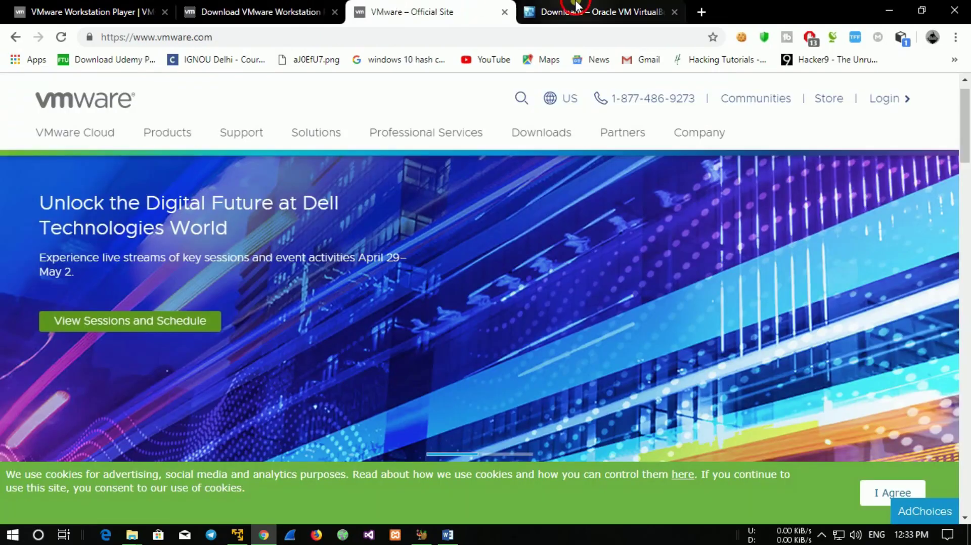
{"action": "key", "text": "ctrl+Tab"}
{"action": "key", "text": "ctrl+shift+Tab"}
{"action": "left_click", "coordinate": [248, 6]}
{"action": "left_click", "coordinate": [424, 7]}
{"action": "left_click", "coordinate": [559, 9]}
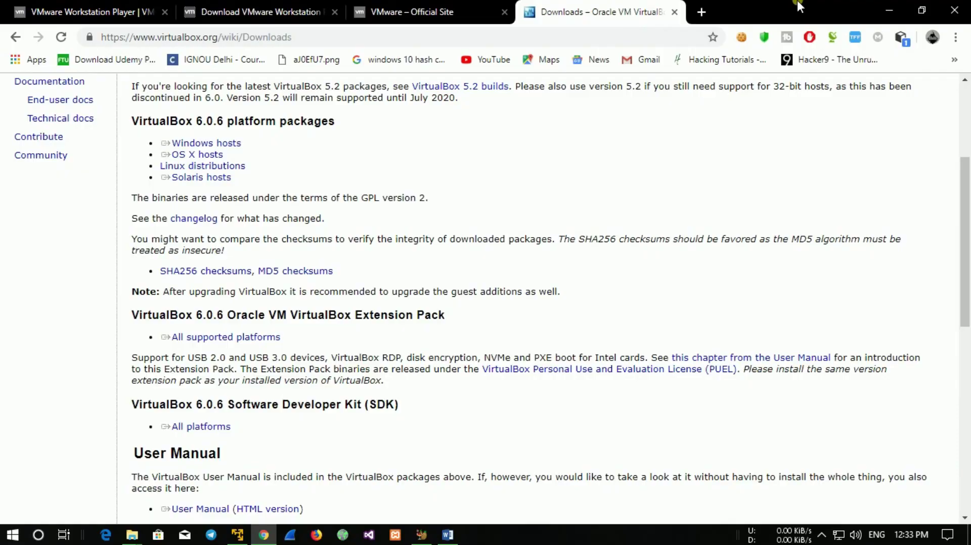
Minimize Chrome and refresh the desktop.
{"action": "left_click", "coordinate": [889, 10]}
{"action": "right_click", "coordinate": [682, 78]}
{"action": "left_click", "coordinate": [714, 119]}
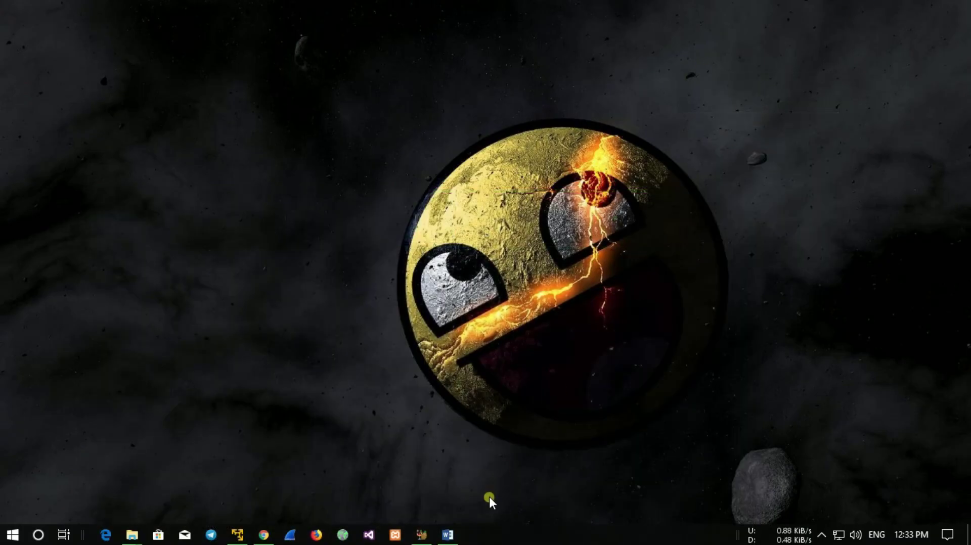
Restore the VMware Player window, make it taller and move it up and right.
{"action": "left_click", "coordinate": [237, 534]}
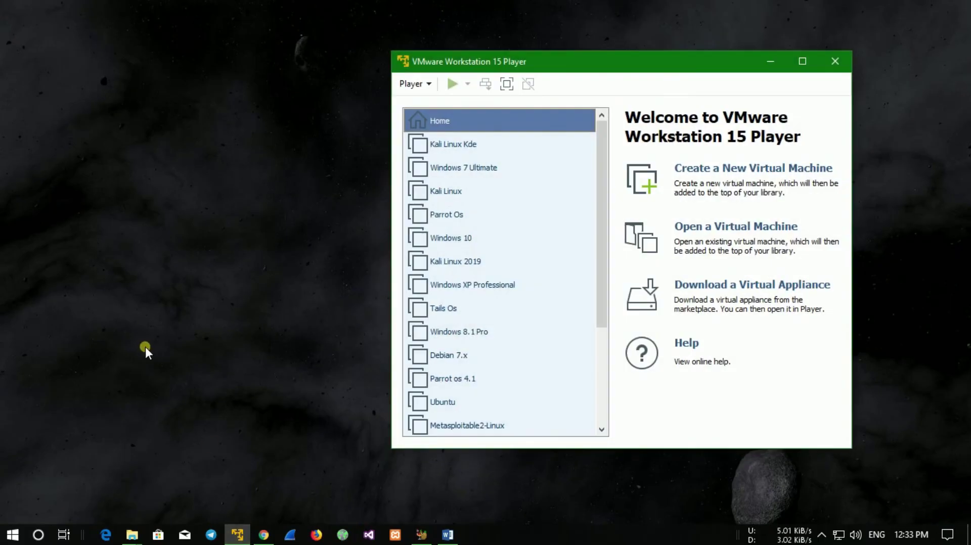
{"action": "left_click_drag", "start_coordinate": [718, 51], "coordinate": [756, 30]}
{"action": "left_click_drag", "start_coordinate": [693, 33], "coordinate": [726, 25]}
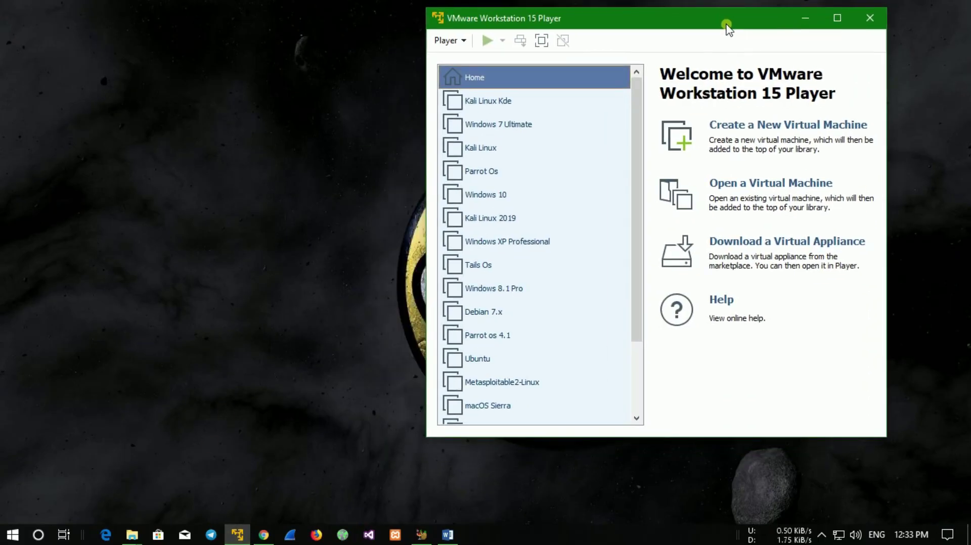
{"action": "left_click_drag", "start_coordinate": [637, 101], "coordinate": [637, 182]}
Browse the machines in the library, starting with Kali Linux 2019.
{"action": "left_click", "coordinate": [554, 123]}
{"action": "left_click", "coordinate": [536, 202]}
{"action": "left_click", "coordinate": [523, 289]}
{"action": "left_click", "coordinate": [530, 360]}
{"action": "left_click", "coordinate": [632, 353]}
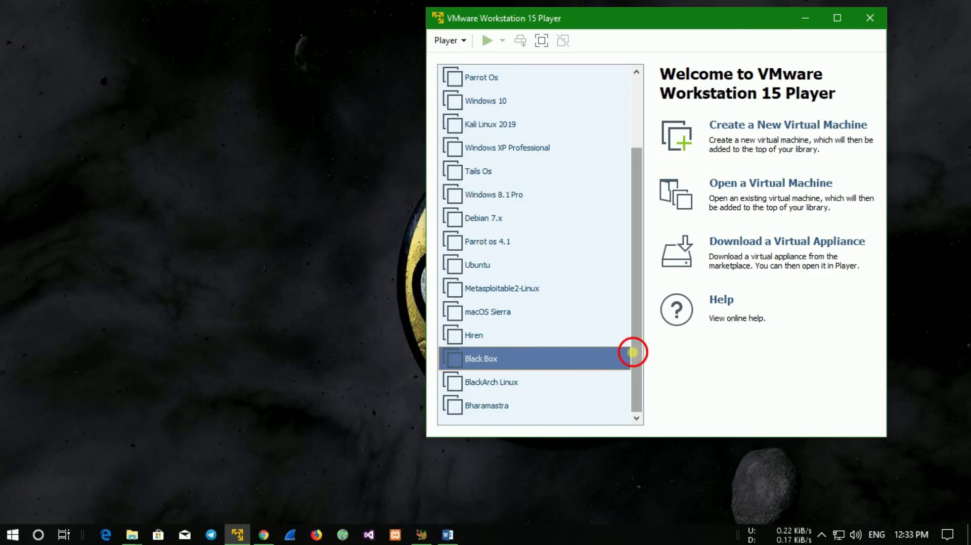
{"action": "left_click", "coordinate": [548, 407]}
{"action": "left_click_drag", "start_coordinate": [635, 378], "coordinate": [646, 264]}
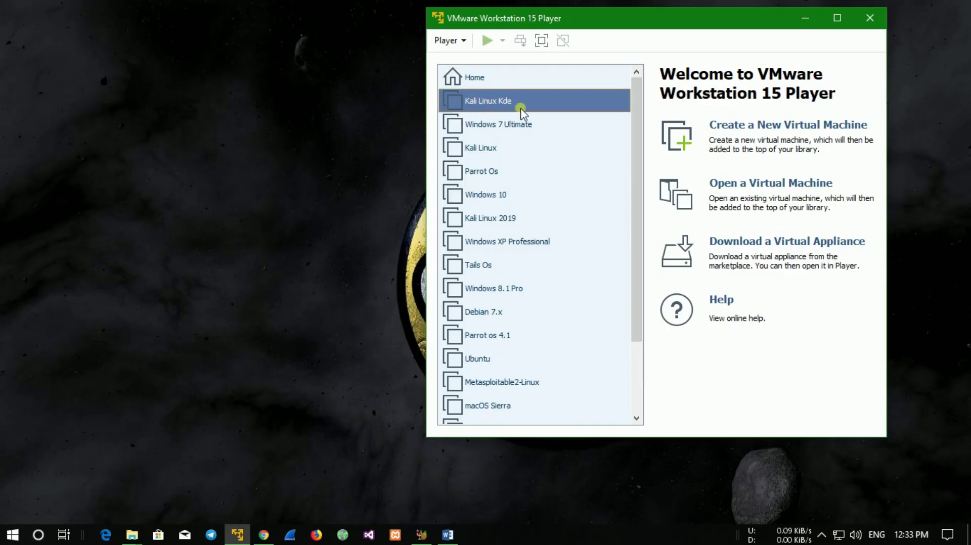
Check Parrot Os and Windows 10, select Kali Linux Kde, then minimize Player.
{"action": "left_click", "coordinate": [500, 125]}
{"action": "left_click", "coordinate": [499, 149]}
{"action": "left_click", "coordinate": [499, 171]}
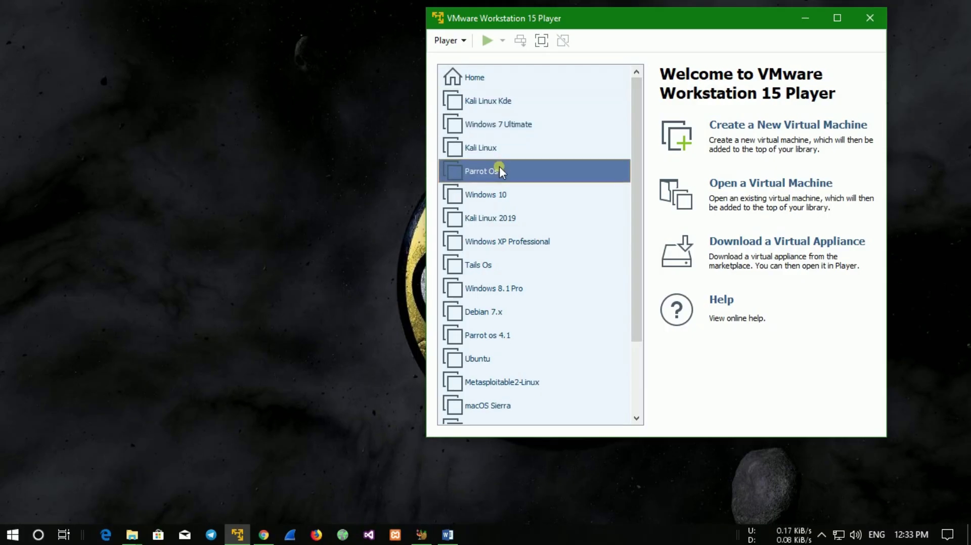
{"action": "left_click", "coordinate": [501, 202]}
{"action": "left_click", "coordinate": [521, 102]}
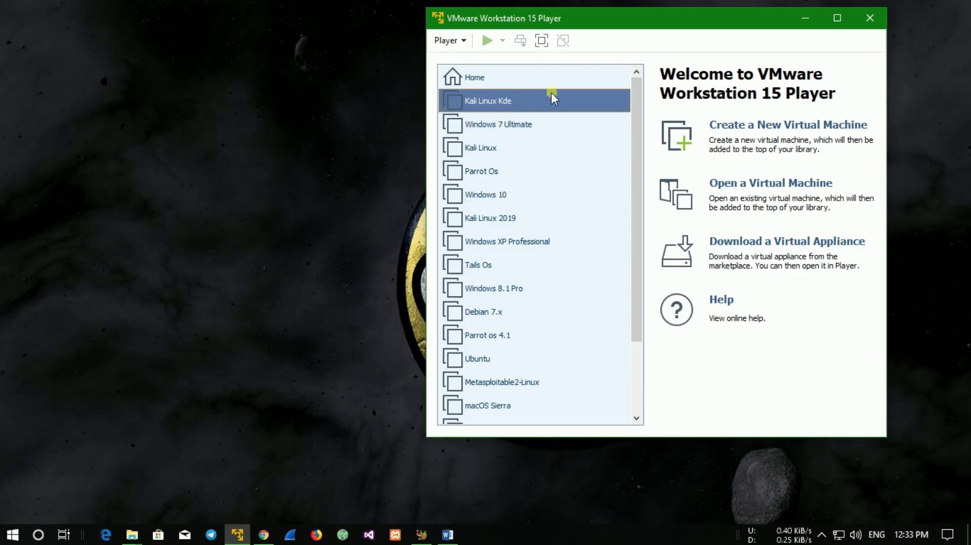
{"action": "left_click_drag", "start_coordinate": [678, 14], "coordinate": [637, 42]}
{"action": "left_click", "coordinate": [764, 41]}
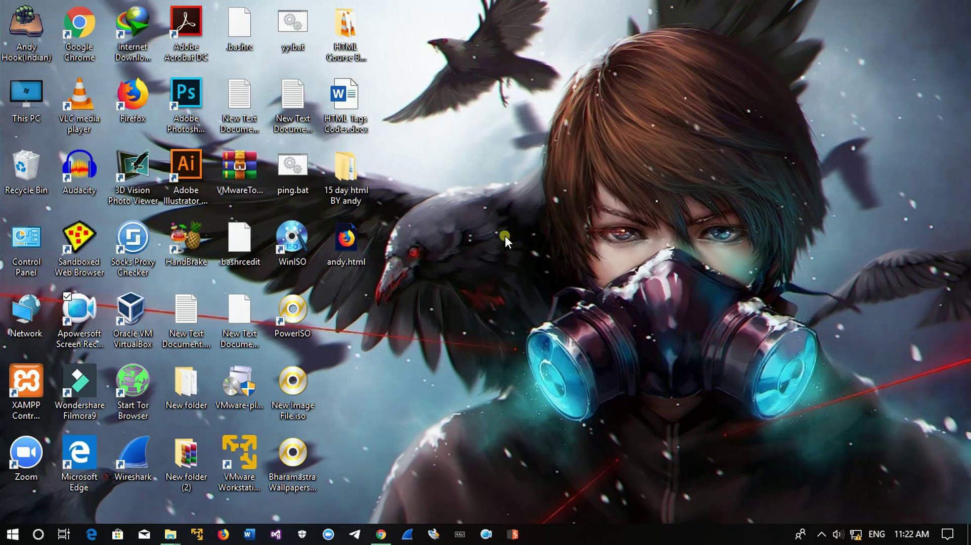
Create a folder named 'Windows' inside D:\vm, then minimize File Explorer.
{"action": "double_click", "coordinate": [13, 123]}
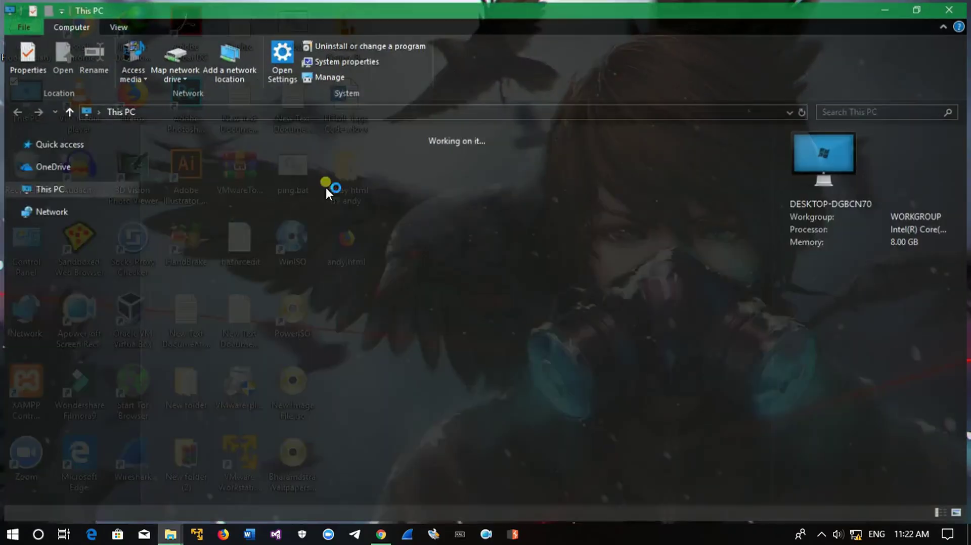
{"action": "double_click", "coordinate": [453, 310]}
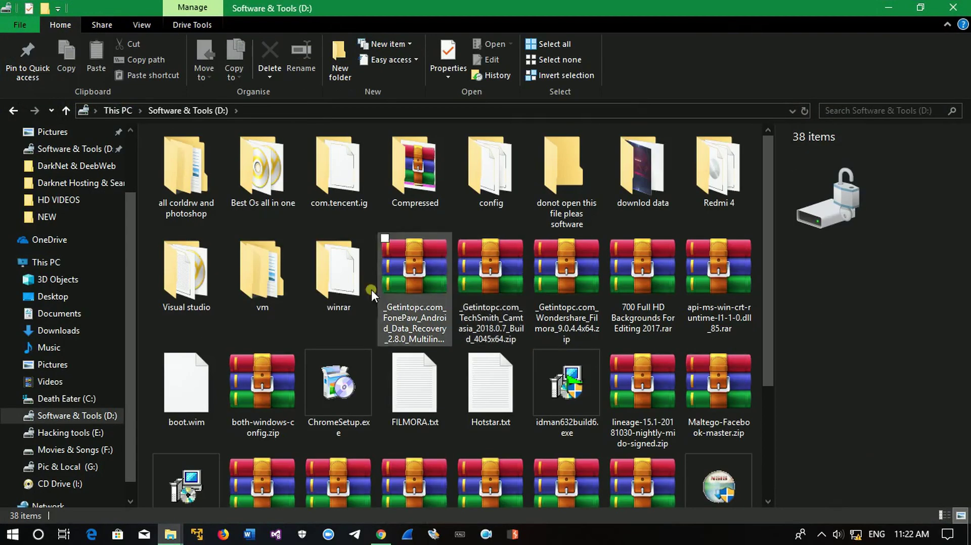
{"action": "double_click", "coordinate": [290, 293]}
{"action": "right_click", "coordinate": [353, 220]}
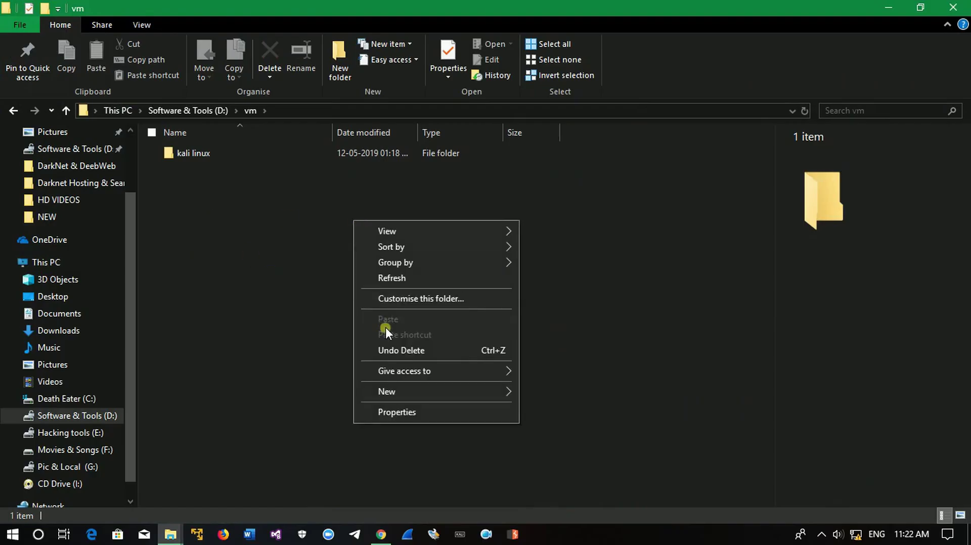
{"action": "left_click", "coordinate": [412, 390]}
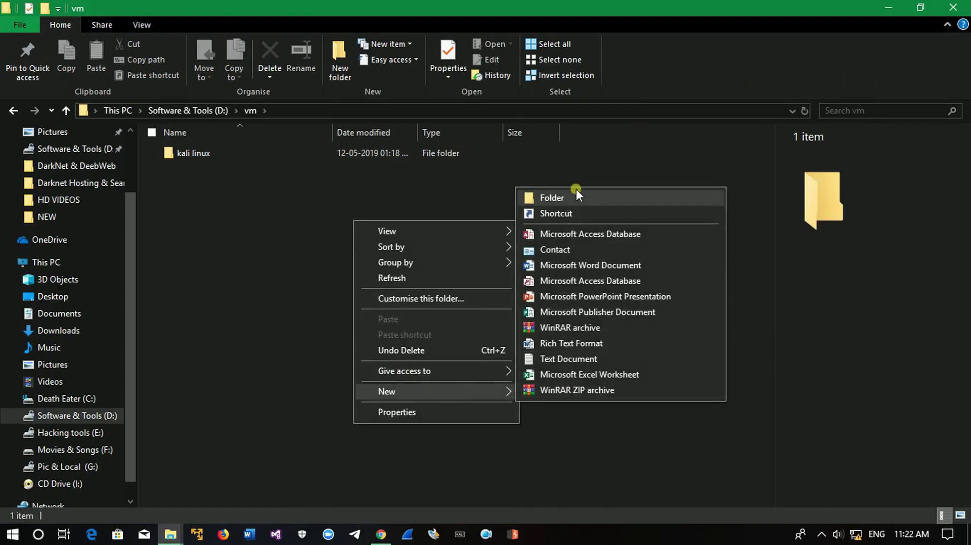
{"action": "left_click", "coordinate": [576, 190]}
{"action": "type", "text": "Windows"}
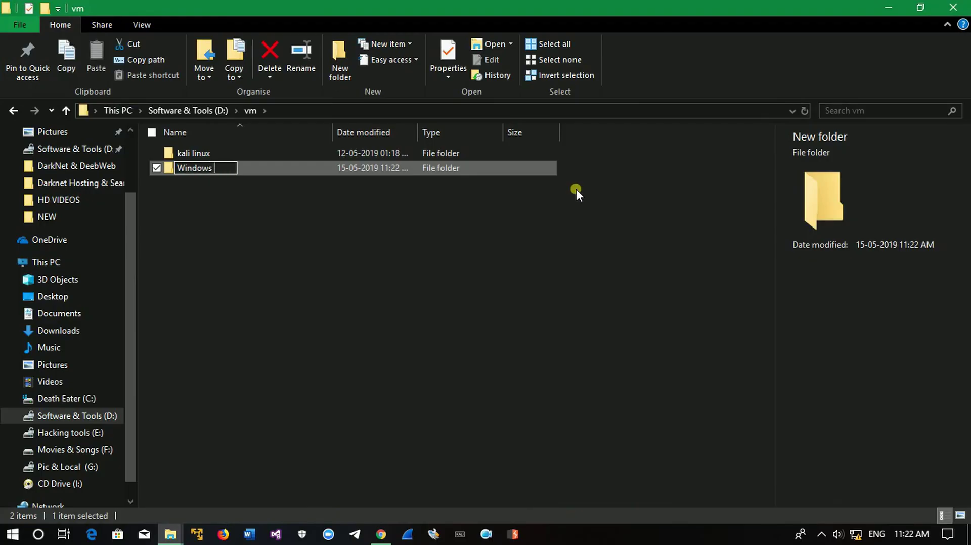
{"action": "key", "text": "Return"}
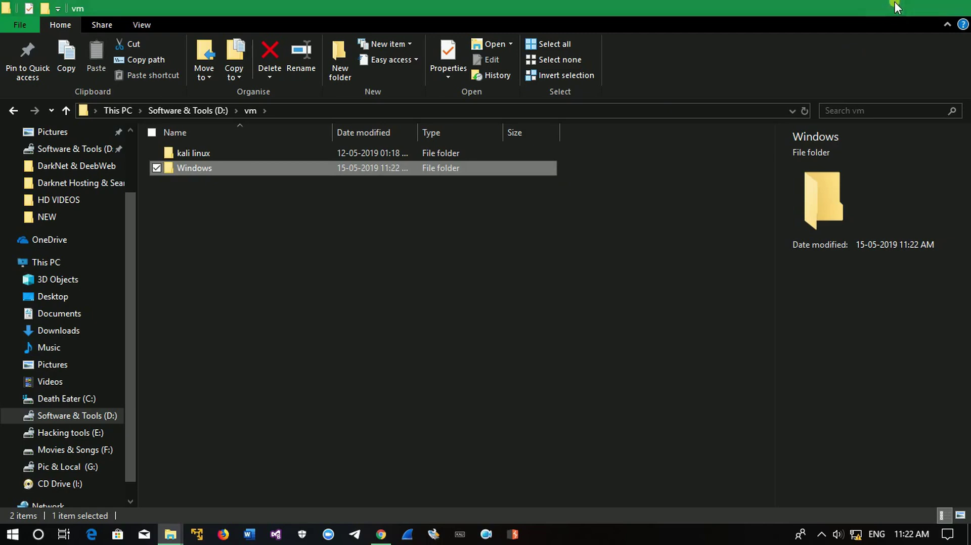
{"action": "left_click", "coordinate": [889, 8]}
Refresh the desktop, move the VMware Player window near the centre, and open This PC.
{"action": "right_click", "coordinate": [546, 121]}
{"action": "left_click", "coordinate": [582, 161]}
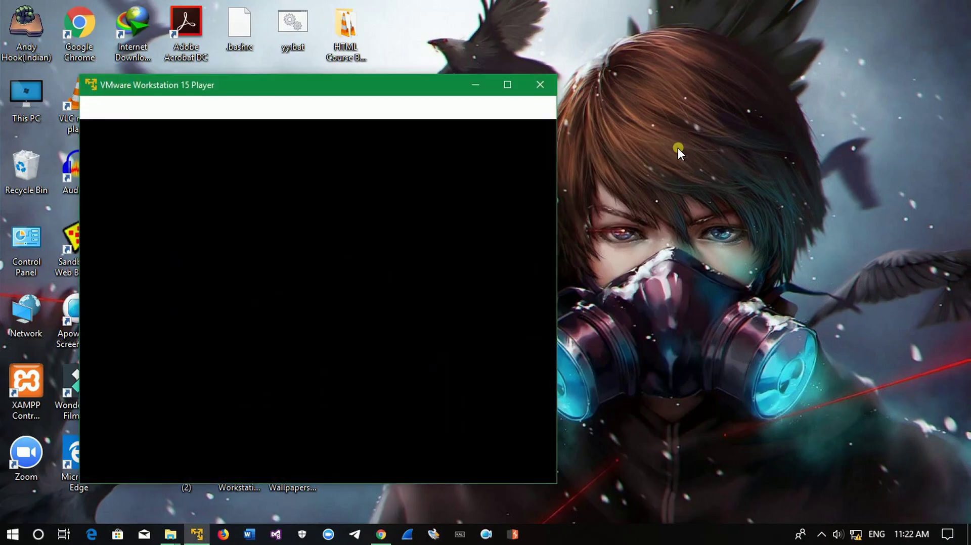
{"action": "left_click_drag", "start_coordinate": [317, 89], "coordinate": [736, 76]}
{"action": "right_click", "coordinate": [413, 127]}
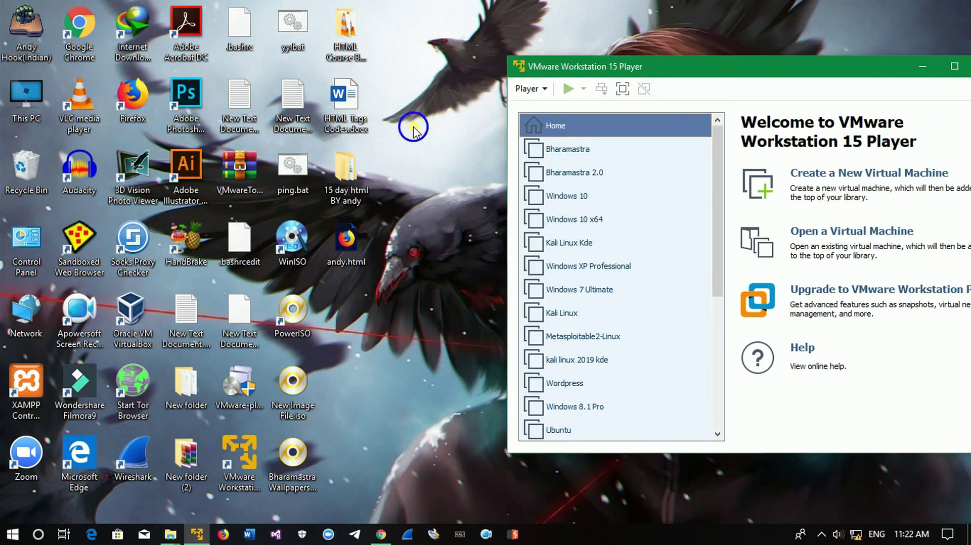
{"action": "left_click", "coordinate": [445, 169]}
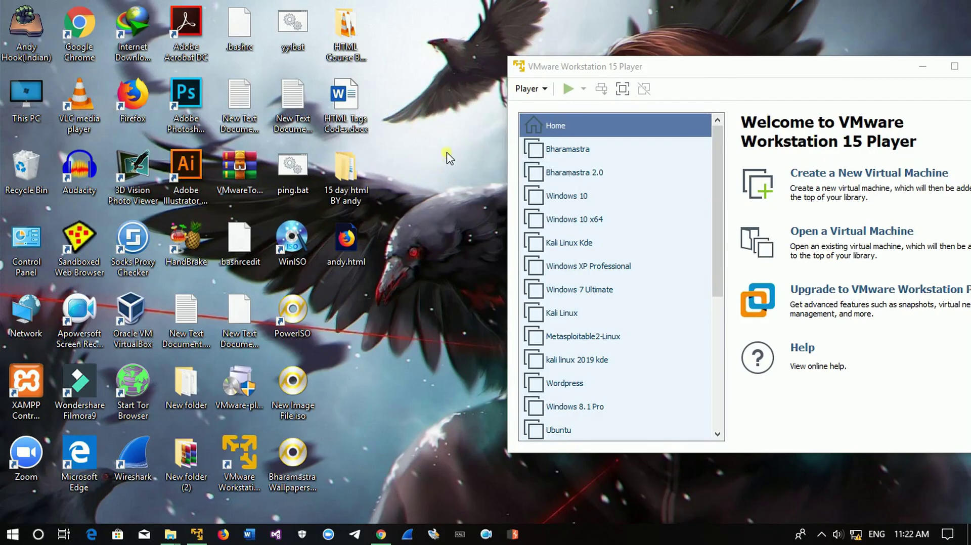
{"action": "left_click_drag", "start_coordinate": [701, 75], "coordinate": [605, 46]}
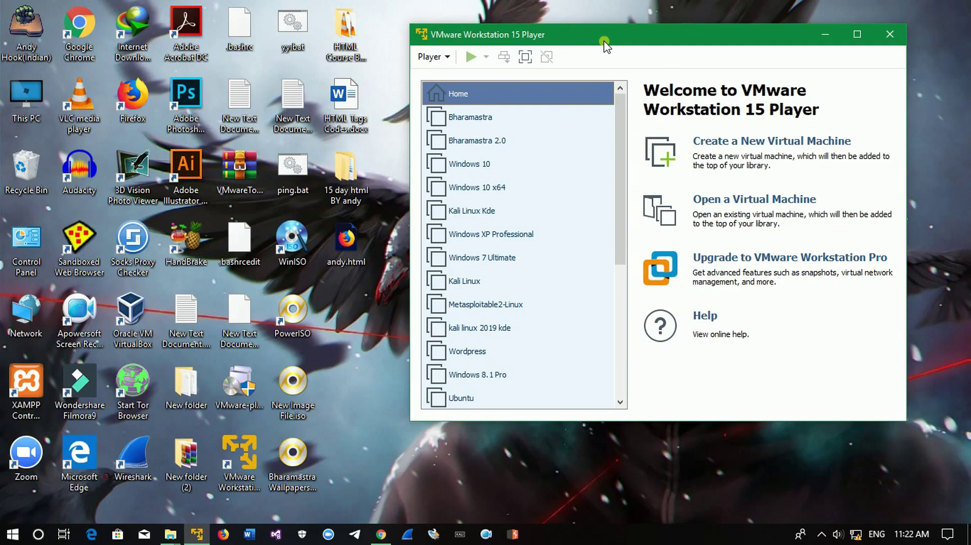
{"action": "left_click_drag", "start_coordinate": [605, 46], "coordinate": [592, 41]}
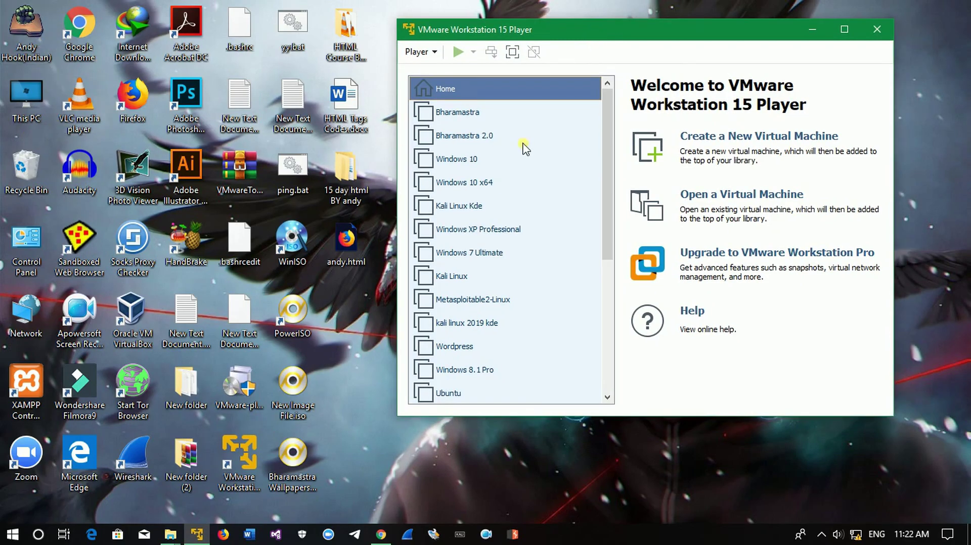
{"action": "double_click", "coordinate": [26, 98]}
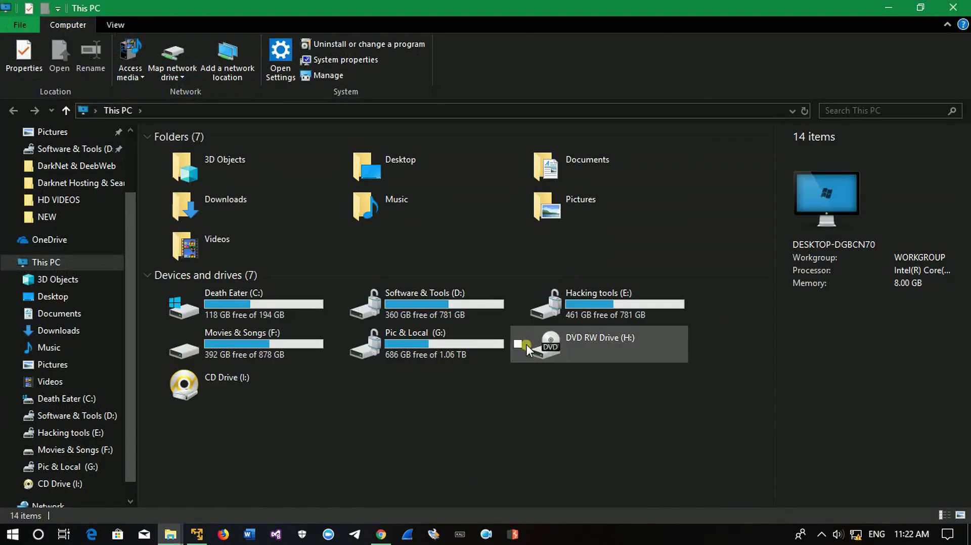
Browse to D:\Best Os all in one\windows 7 and select en_windows_7_ultimate_x64_dvd.iso.
{"action": "double_click", "coordinate": [501, 306]}
{"action": "left_click", "coordinate": [296, 200]}
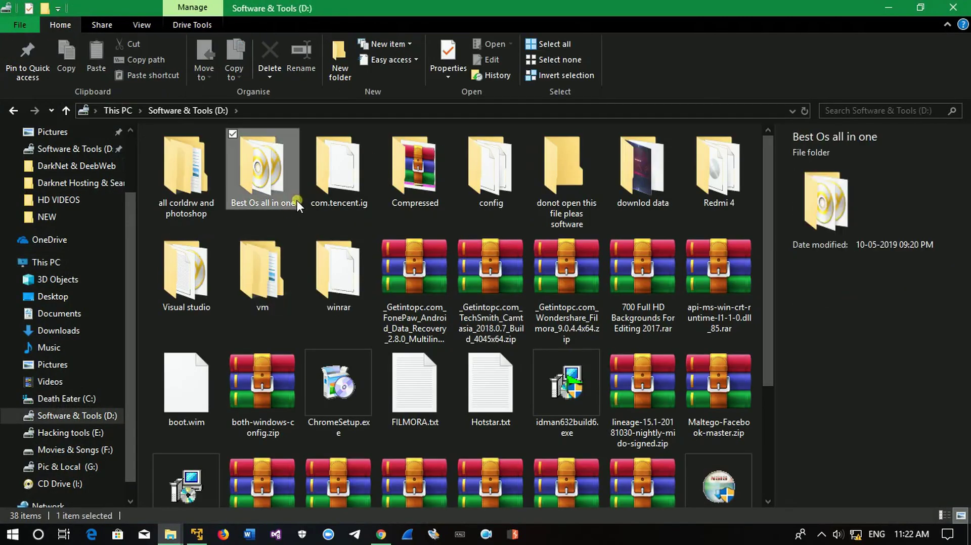
{"action": "double_click", "coordinate": [296, 201]}
{"action": "double_click", "coordinate": [551, 271]}
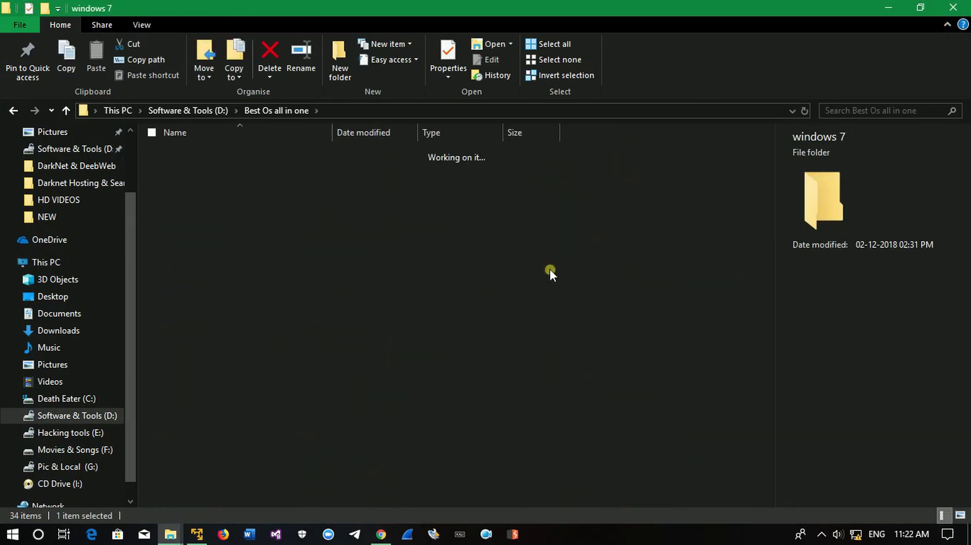
{"action": "left_click", "coordinate": [202, 172]}
{"action": "left_click", "coordinate": [354, 196]}
{"action": "left_click", "coordinate": [357, 172]}
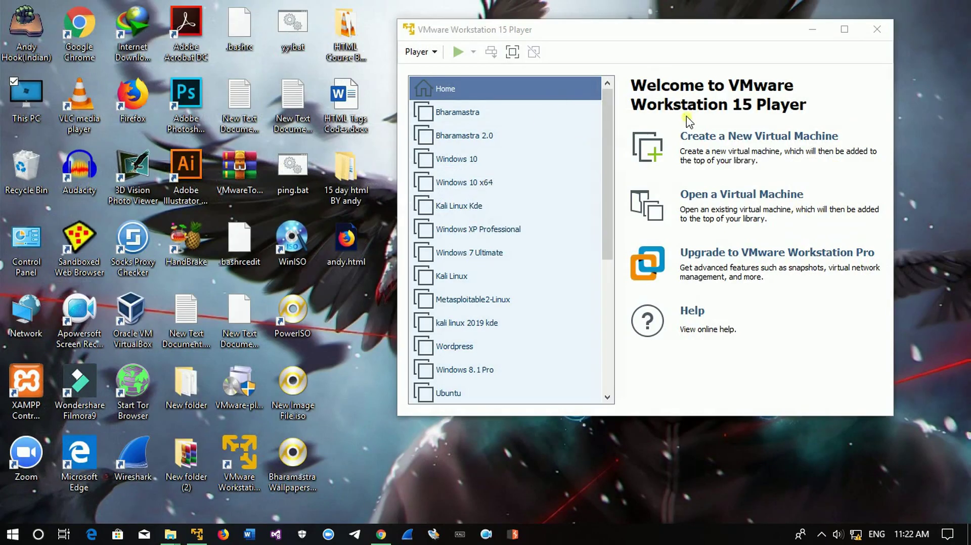
Start a new virtual machine installing from D:\Best Os all in one\windows 7\en_windows_7_ultimate_x64_dvd.iso.
{"action": "left_click", "coordinate": [708, 136]}
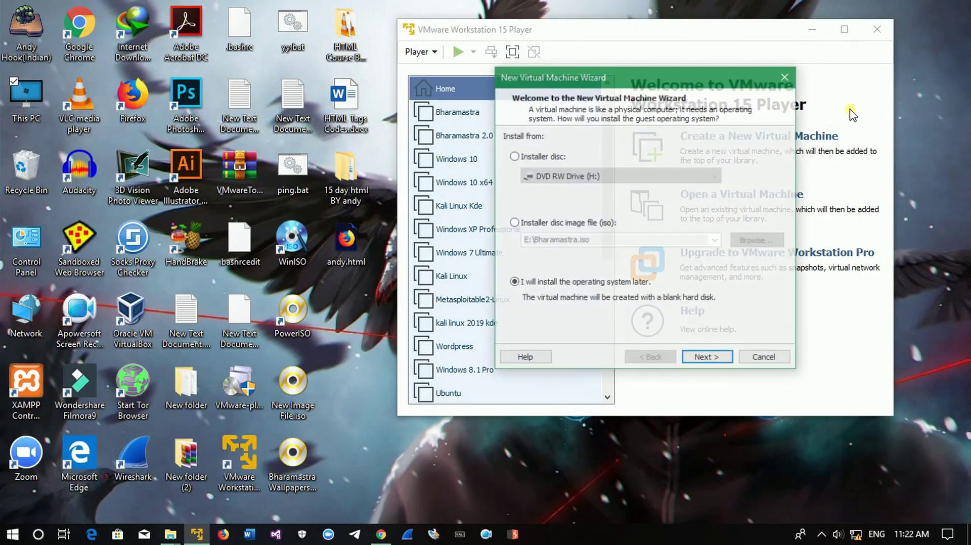
{"action": "left_click", "coordinate": [568, 223]}
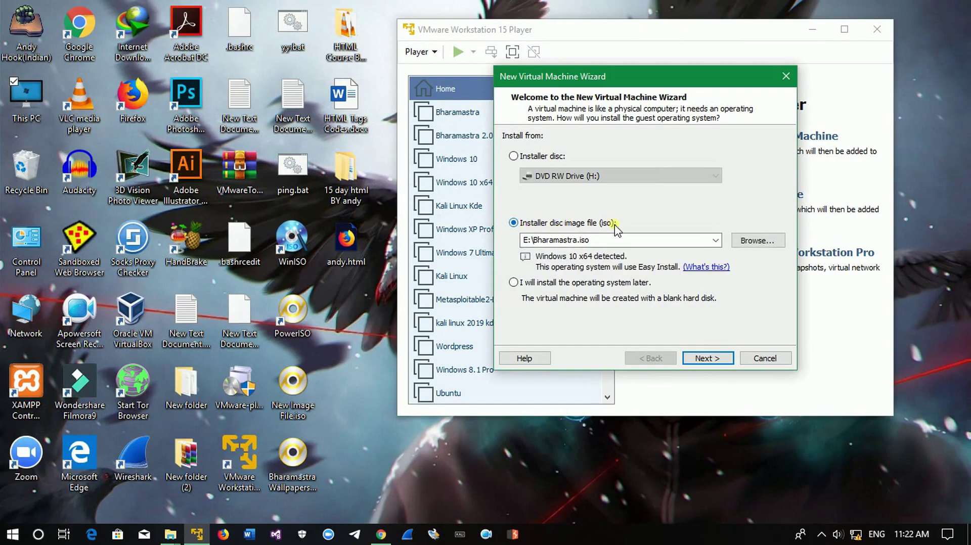
{"action": "left_click", "coordinate": [779, 242]}
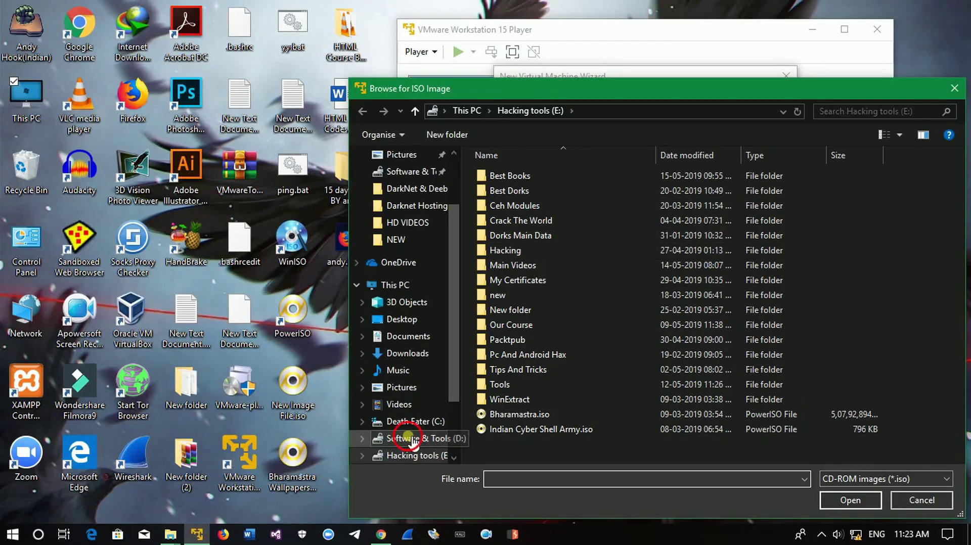
{"action": "left_click", "coordinate": [410, 438]}
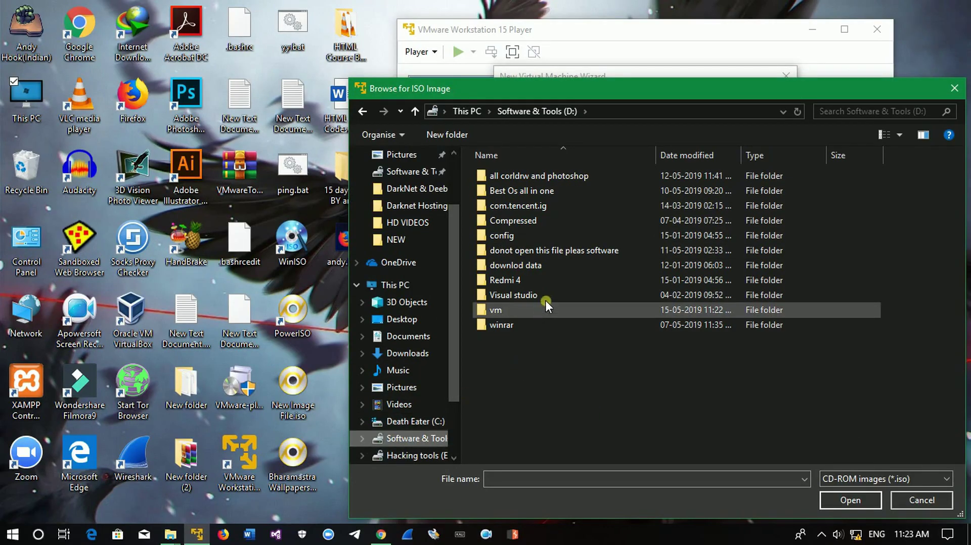
{"action": "double_click", "coordinate": [584, 193]}
{"action": "left_click_drag", "start_coordinate": [953, 208], "coordinate": [955, 260]}
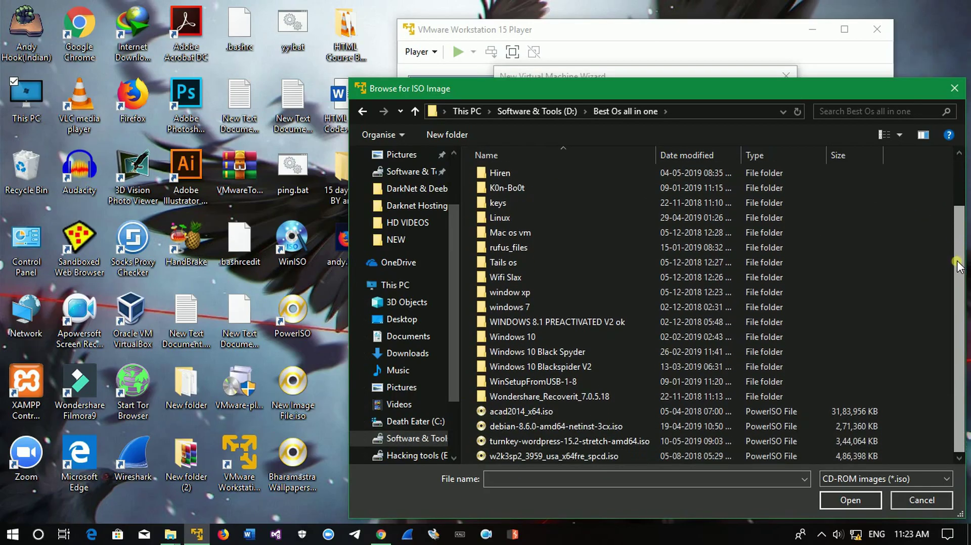
{"action": "double_click", "coordinate": [639, 310]}
{"action": "left_click", "coordinate": [594, 192]}
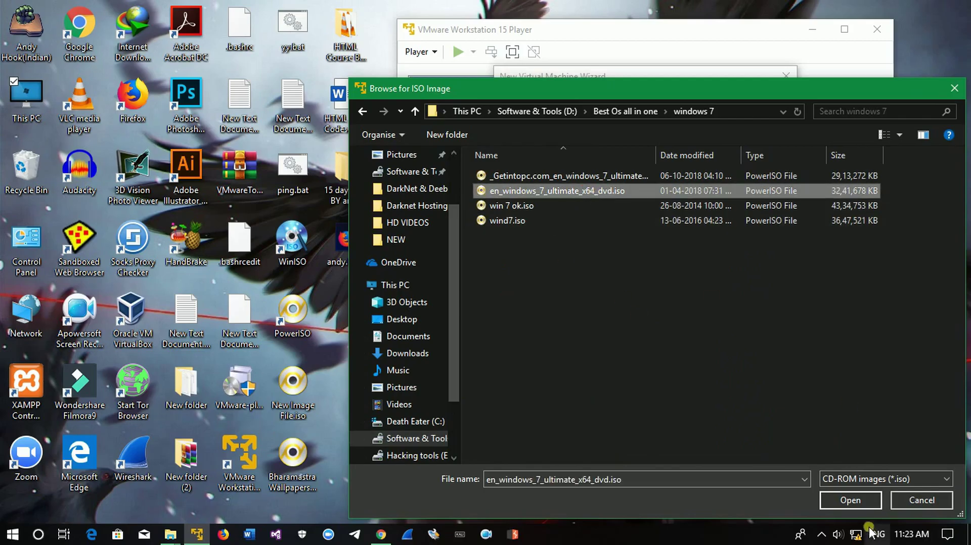
{"action": "left_click", "coordinate": [845, 496]}
Choose the Windows 7 Ultimate edition for easy install and proceed without a product key.
{"action": "left_click", "coordinate": [706, 358]}
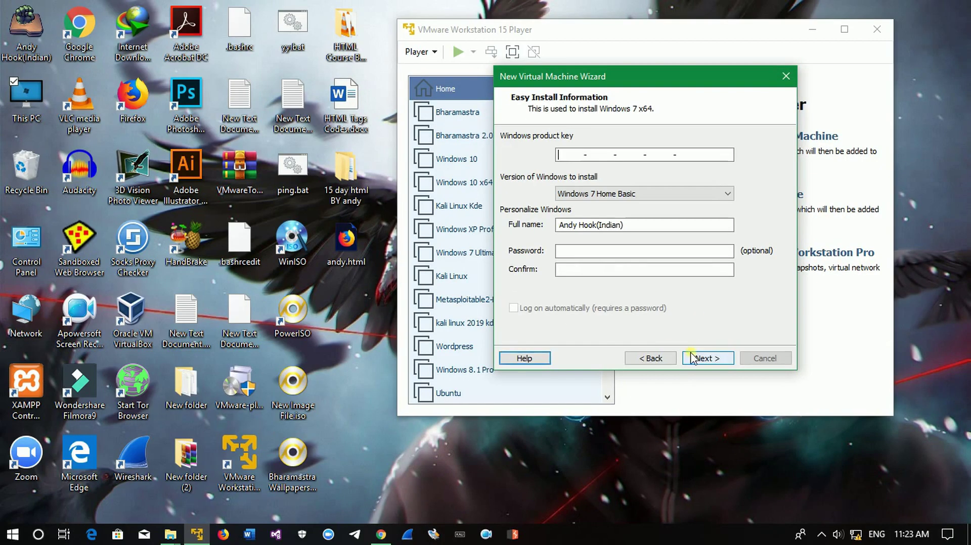
{"action": "left_click", "coordinate": [655, 195]}
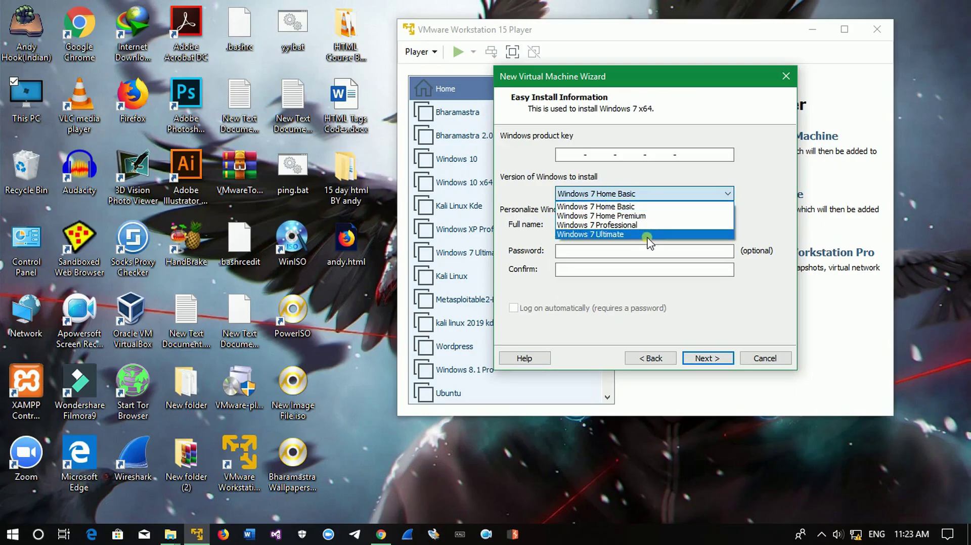
{"action": "left_click", "coordinate": [647, 235]}
{"action": "left_click", "coordinate": [707, 358]}
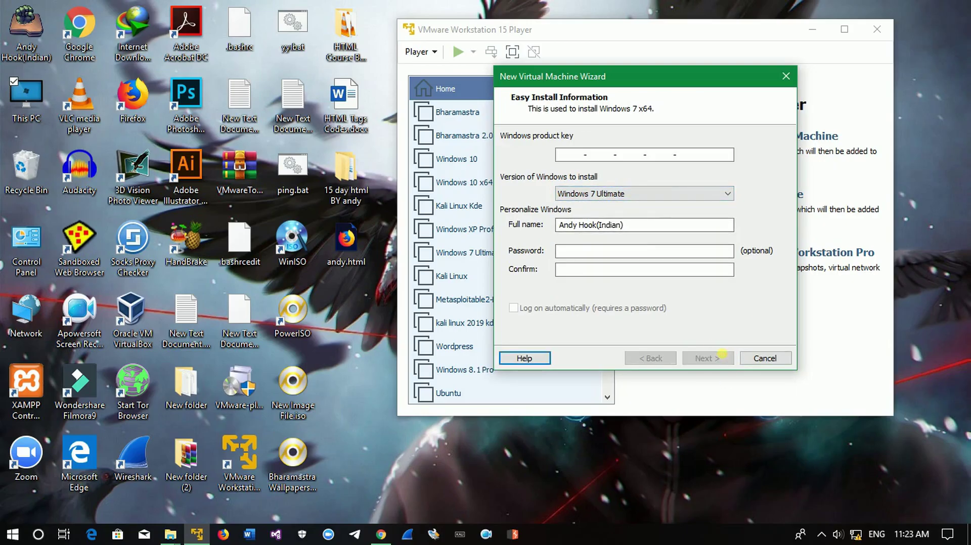
{"action": "left_click", "coordinate": [671, 247]}
Set the virtual machine's storage location to D:\vm\Windows.
{"action": "left_click", "coordinate": [759, 194]}
{"action": "left_click_drag", "start_coordinate": [581, 228], "coordinate": [580, 260]}
{"action": "left_click", "coordinate": [402, 286]}
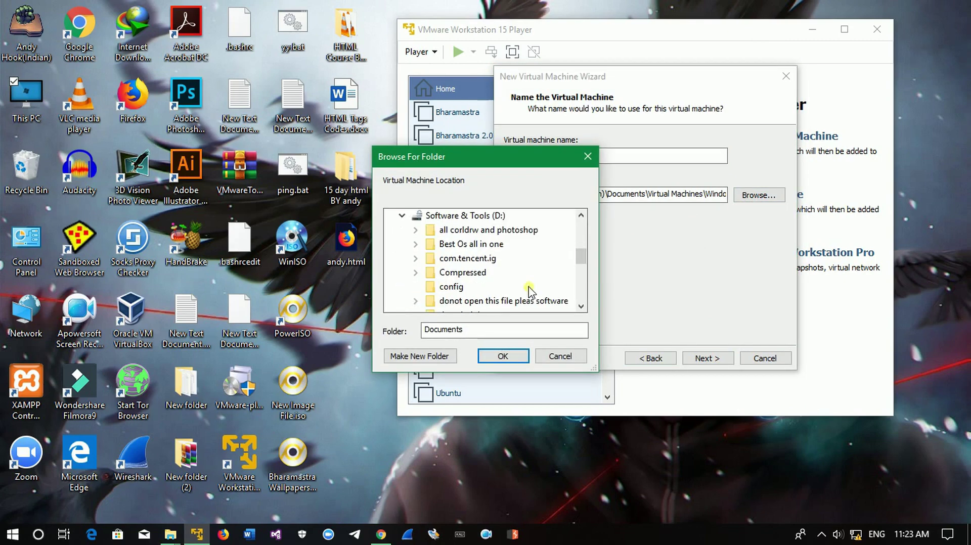
{"action": "left_click_drag", "start_coordinate": [584, 259], "coordinate": [582, 267]}
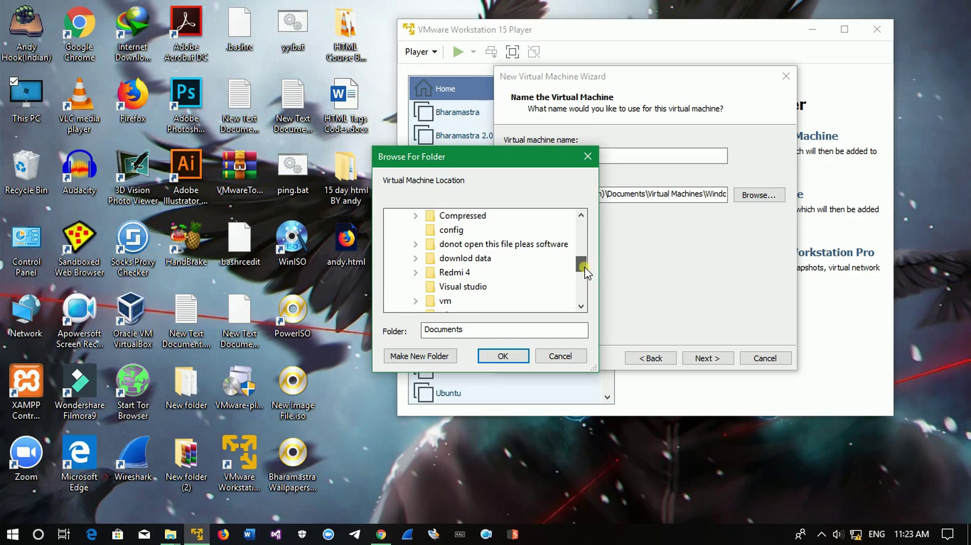
{"action": "left_click", "coordinate": [415, 301]}
{"action": "left_click", "coordinate": [465, 301]}
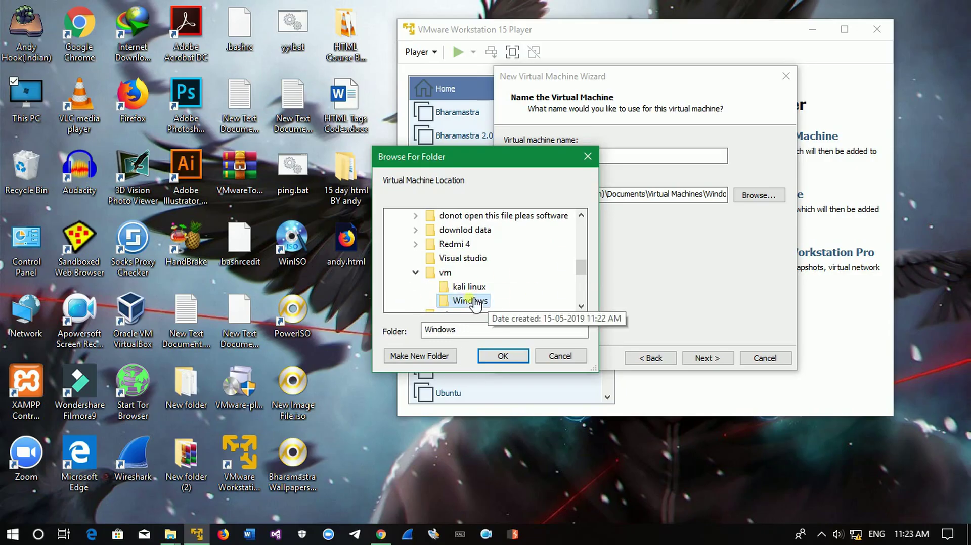
{"action": "left_click", "coordinate": [498, 357]}
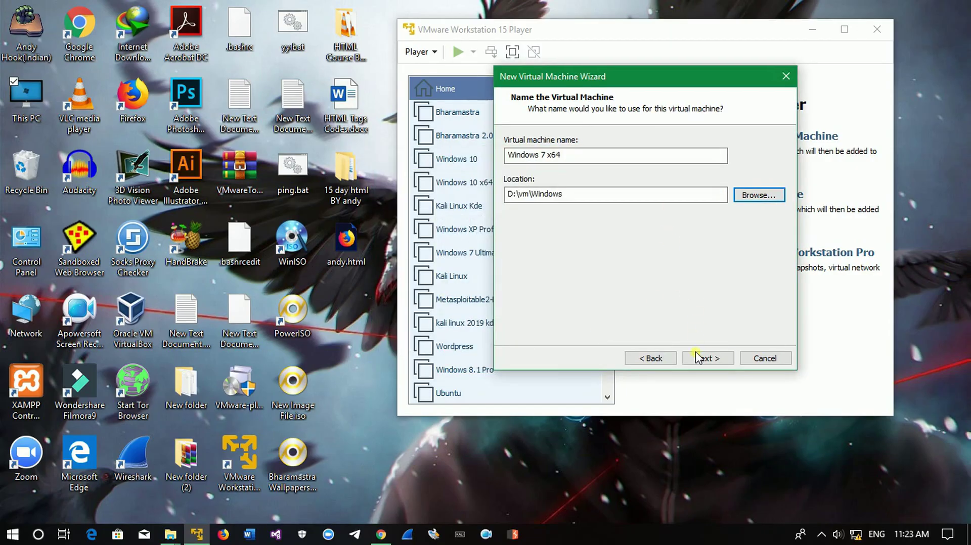
Rename the virtual machine to 'Windows 7 2019' by removing x64.
{"action": "left_click_drag", "start_coordinate": [508, 155], "coordinate": [590, 165]}
{"action": "left_click", "coordinate": [596, 161]}
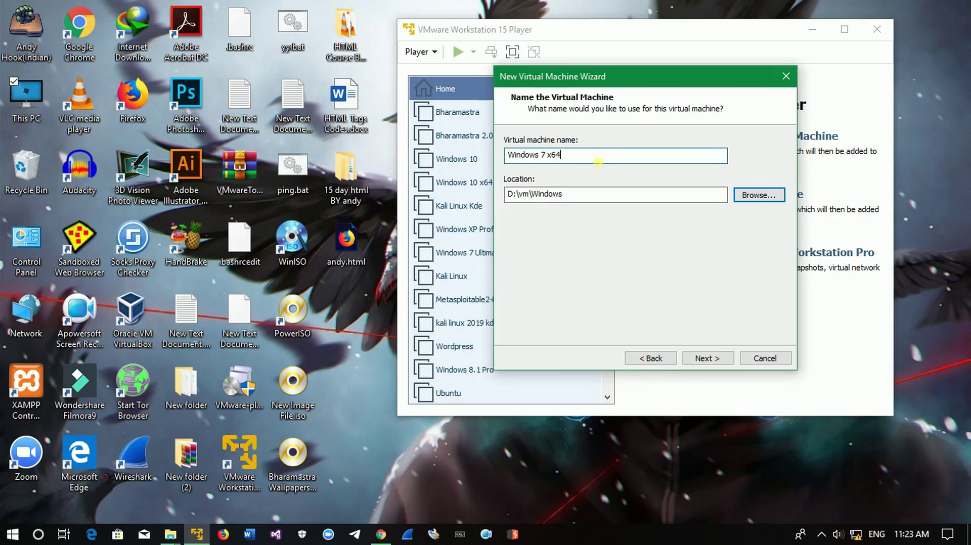
{"action": "key", "text": "BackSpace"}
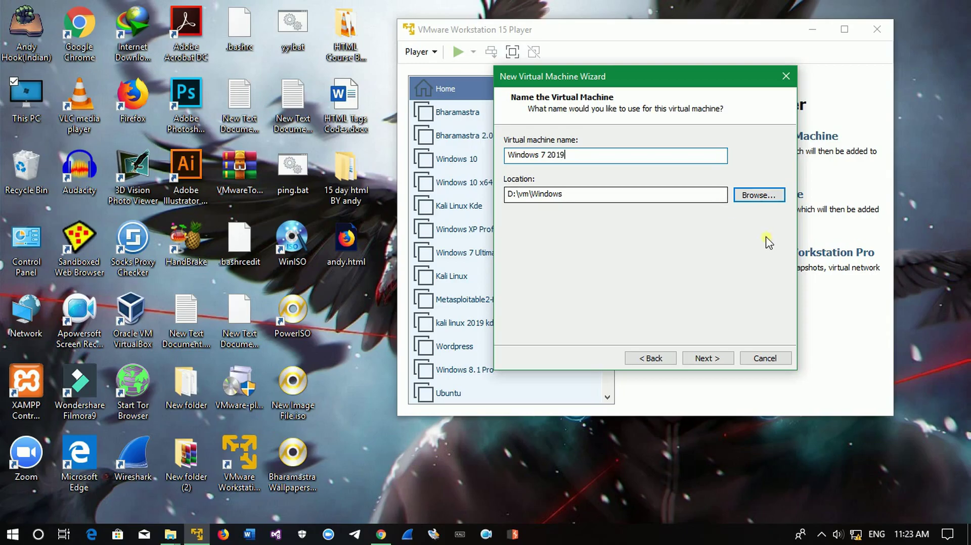
Accept the 60 GB split disk, close Customize Hardware, and finish creating the Windows 7 2019 VM.
{"action": "left_click", "coordinate": [710, 359]}
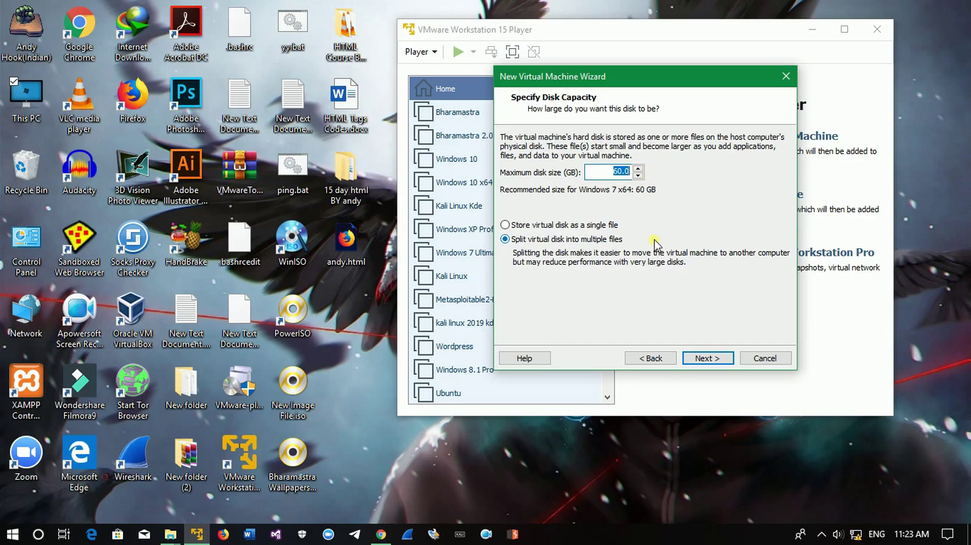
{"action": "left_click", "coordinate": [710, 359]}
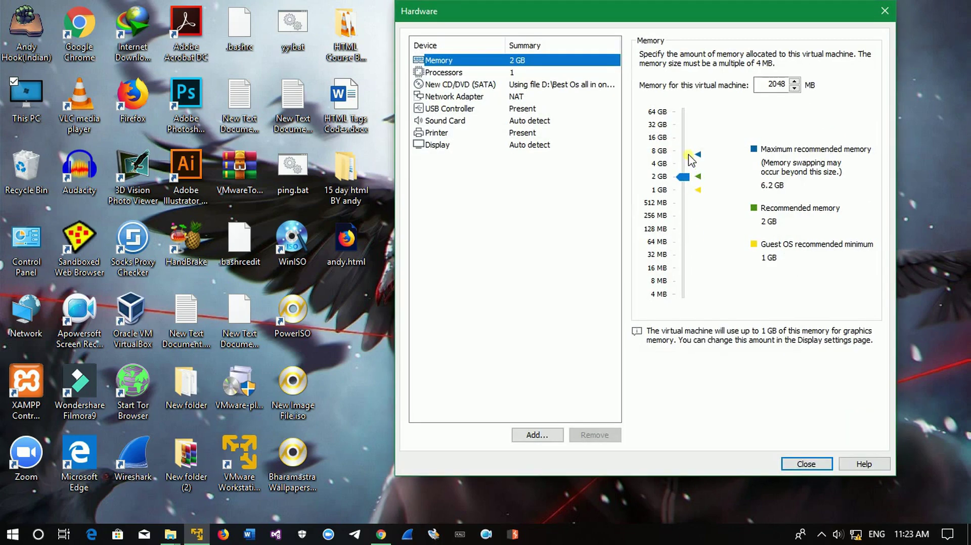
{"action": "left_click", "coordinate": [885, 11]}
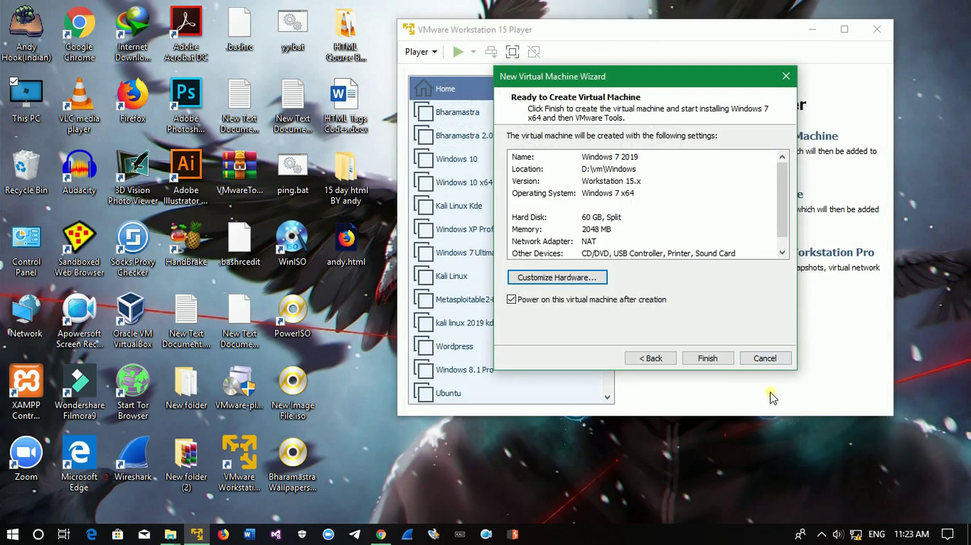
{"action": "left_click", "coordinate": [714, 359]}
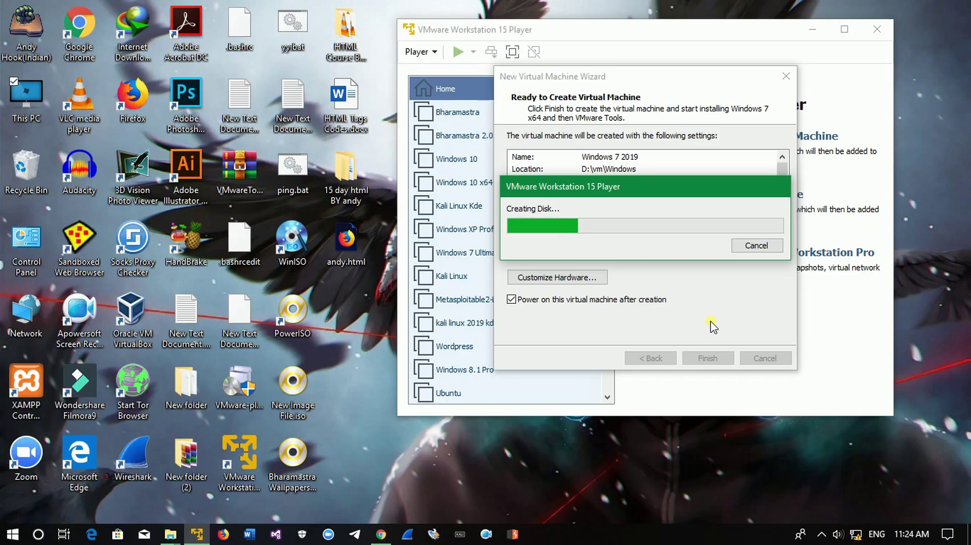
Move the Creating Disk progress window aside and refresh the host desktop.
{"action": "left_click_drag", "start_coordinate": [630, 184], "coordinate": [600, 98]}
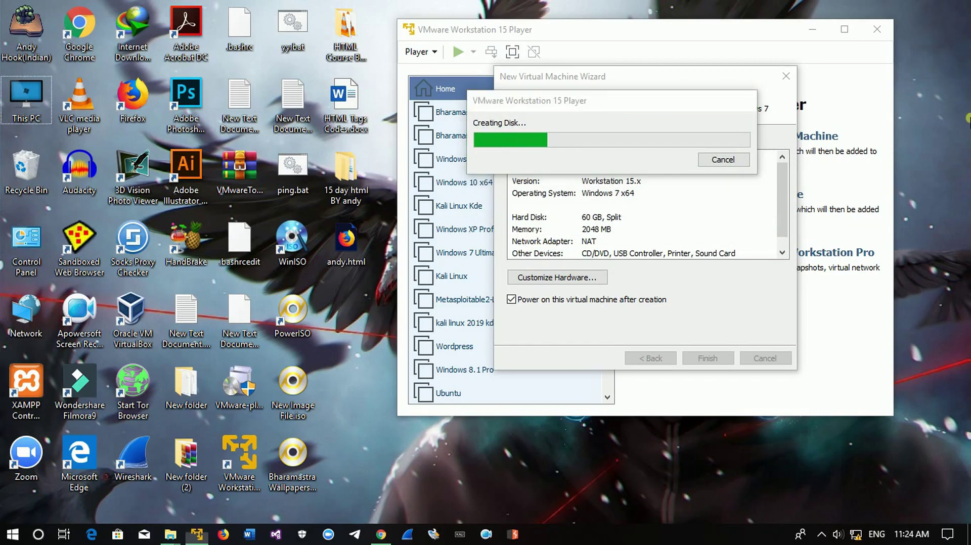
{"action": "right_click", "coordinate": [936, 134]}
{"action": "left_click", "coordinate": [899, 160]}
{"action": "left_click_drag", "start_coordinate": [598, 106], "coordinate": [637, 74]}
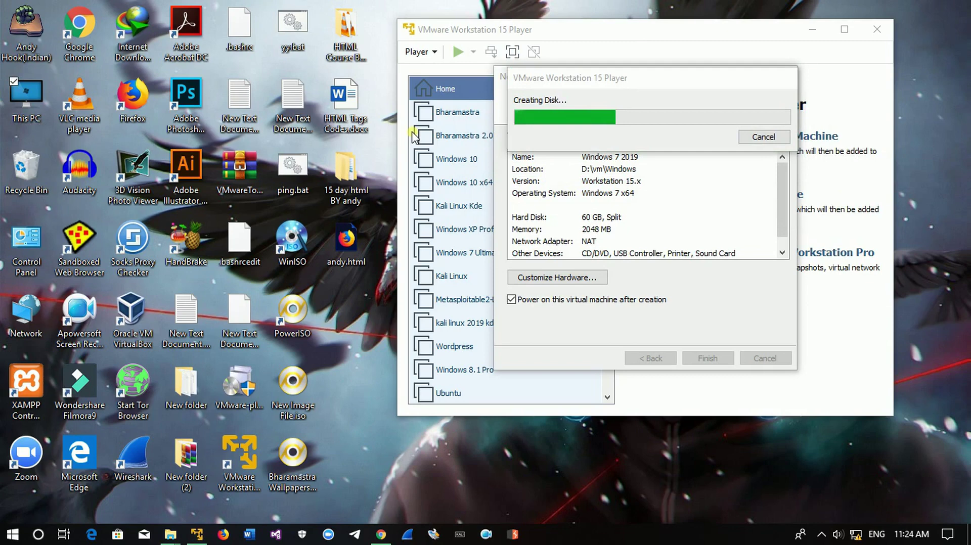
Open Software & Tools (D:) in File Explorer, peek into Best Os all in one, and return.
{"action": "key", "text": "super+e"}
{"action": "double_click", "coordinate": [460, 308]}
{"action": "double_click", "coordinate": [274, 192]}
{"action": "left_click", "coordinate": [18, 114]}
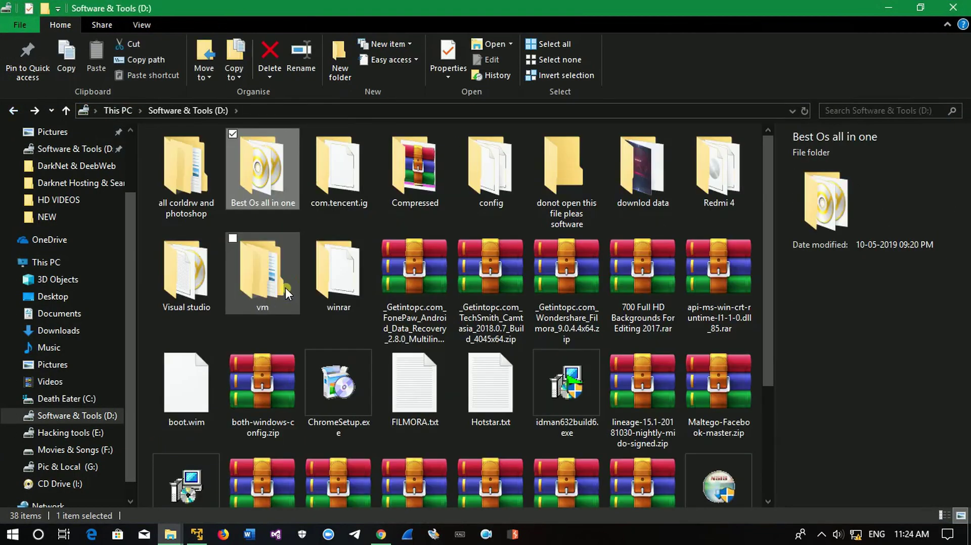
Open D:\vm\Windows to view the new machine's files, then shrink Explorer.
{"action": "double_click", "coordinate": [285, 293]}
{"action": "double_click", "coordinate": [284, 171]}
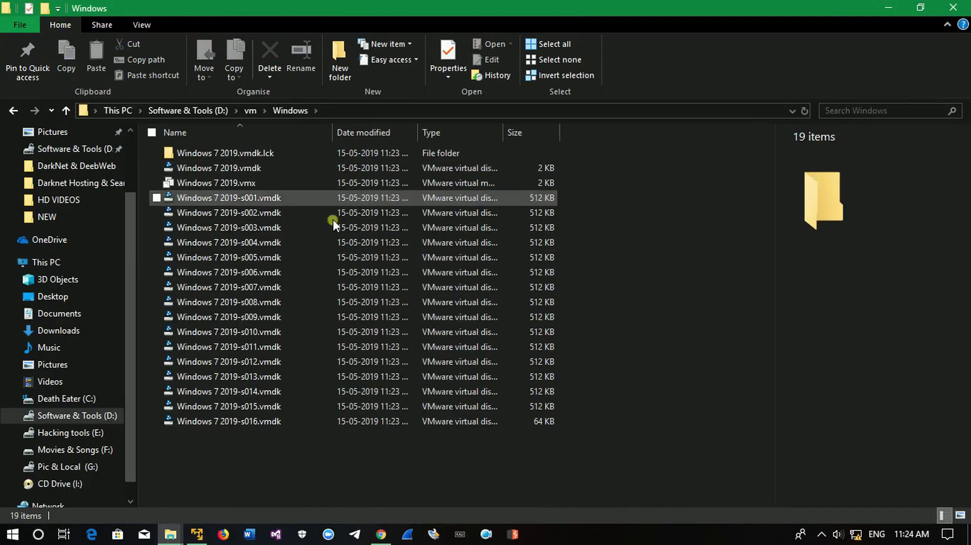
{"action": "key", "text": "super+Down"}
Empty the Recycle Bin, confirming the deletion with Yes.
{"action": "left_click", "coordinate": [27, 194]}
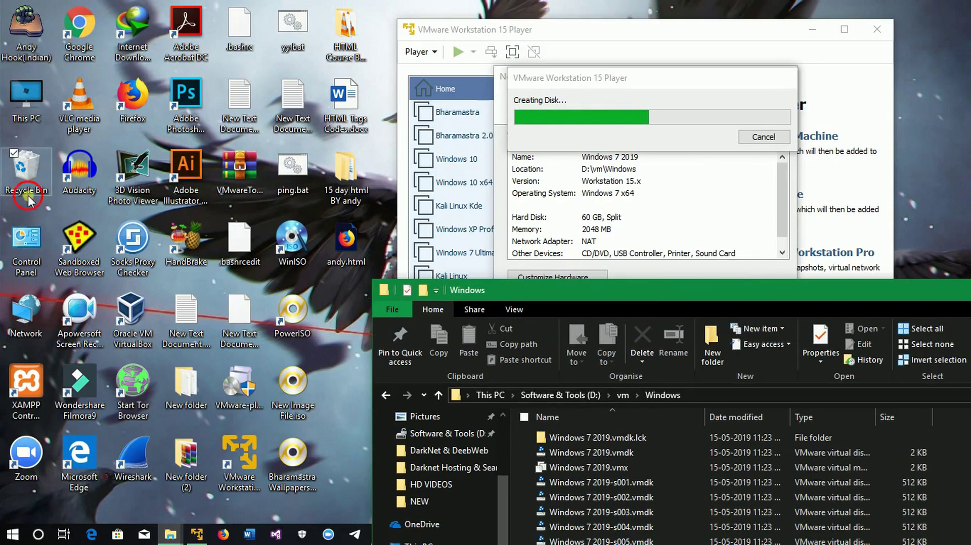
{"action": "right_click", "coordinate": [28, 197]}
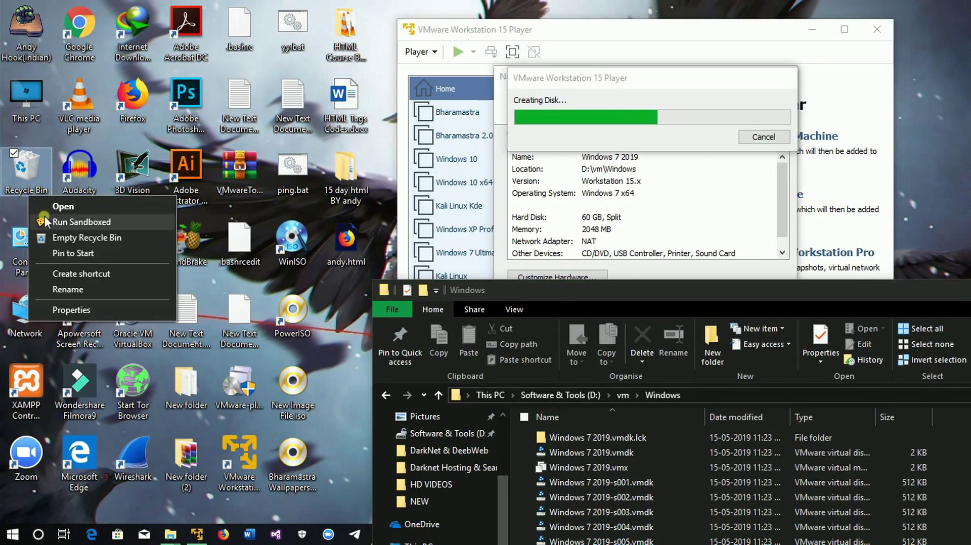
{"action": "left_click", "coordinate": [76, 238]}
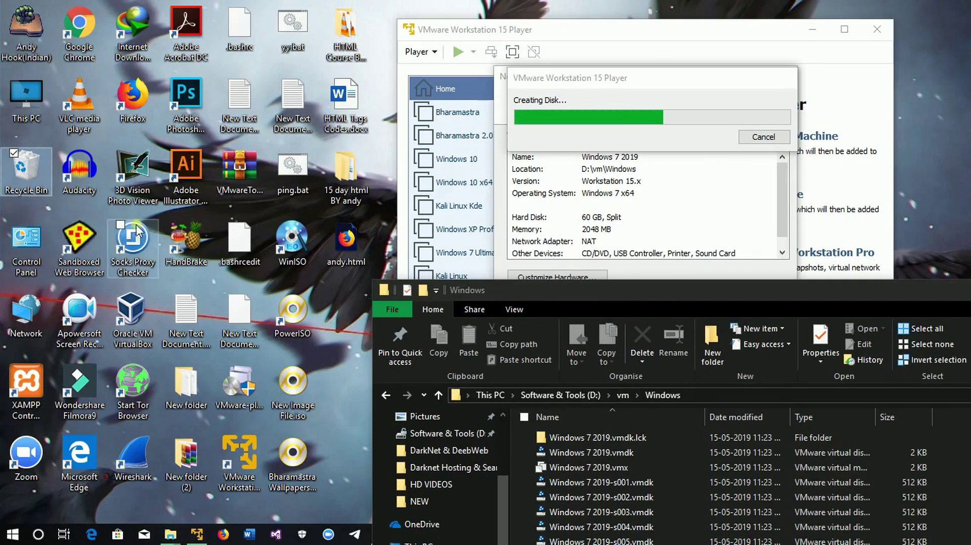
{"action": "left_click", "coordinate": [531, 329]}
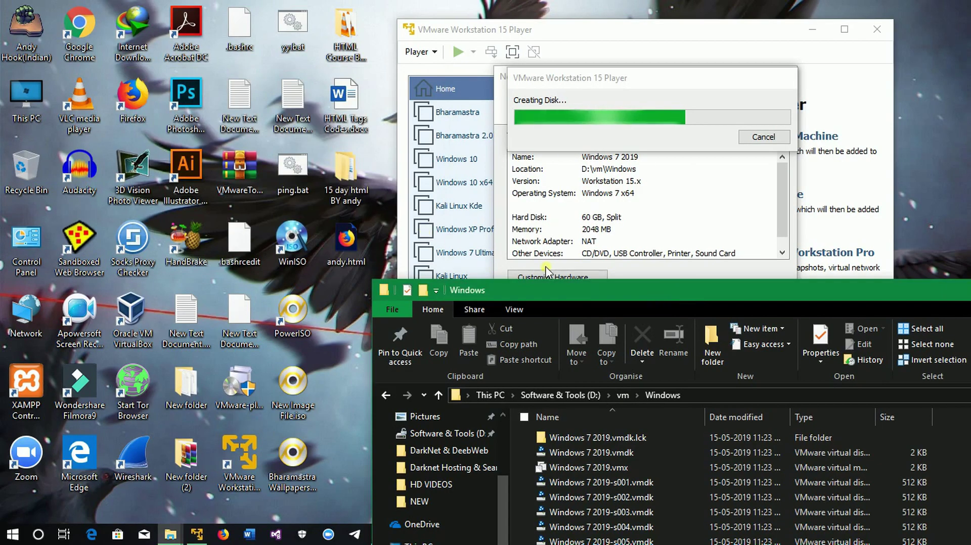
Enlarge the Windows folder and refresh it to review the new .vmdk disk files.
{"action": "double_click", "coordinate": [546, 290]}
{"action": "right_click", "coordinate": [589, 229]}
{"action": "left_click", "coordinate": [629, 283]}
{"action": "right_click", "coordinate": [629, 283]}
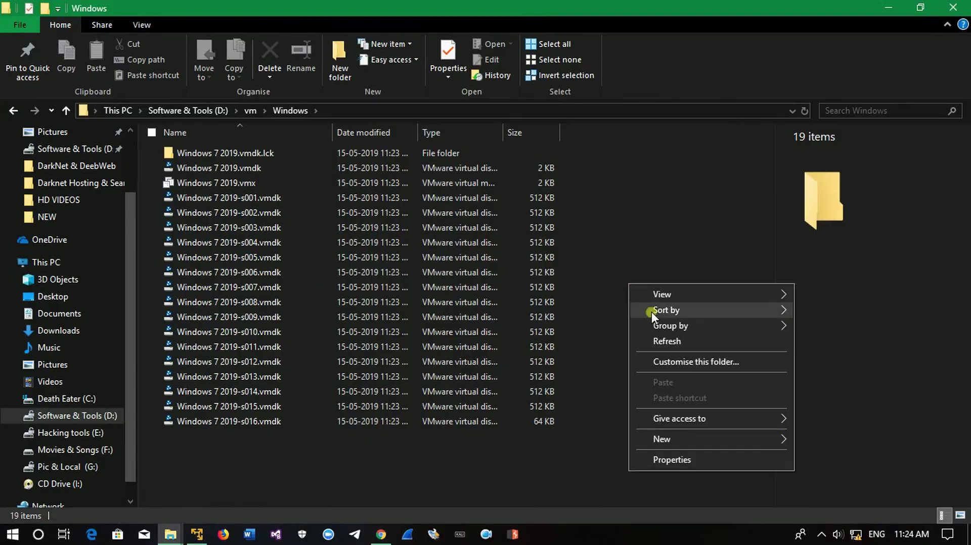
{"action": "left_click", "coordinate": [505, 208]}
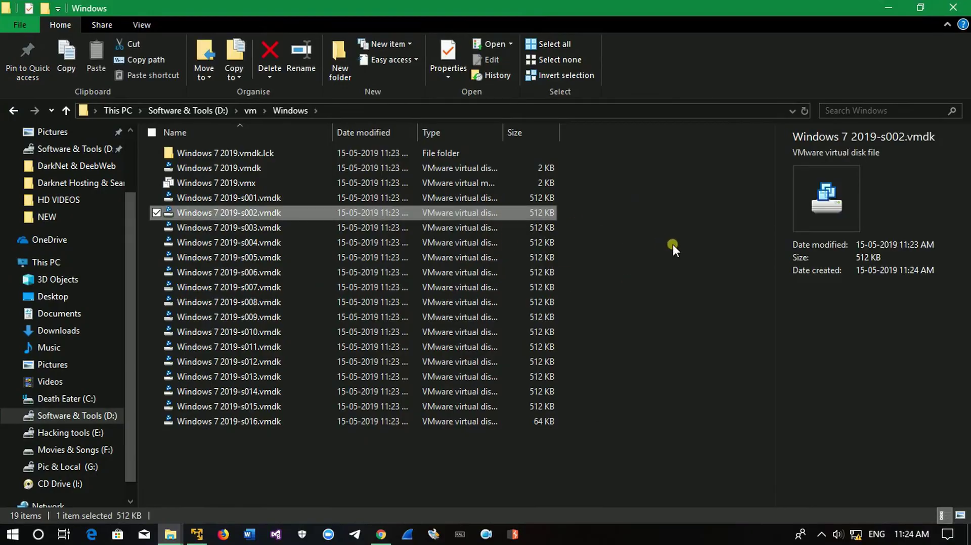
{"action": "left_click", "coordinate": [672, 244]}
{"action": "left_click_drag", "start_coordinate": [655, 475], "coordinate": [461, 176]}
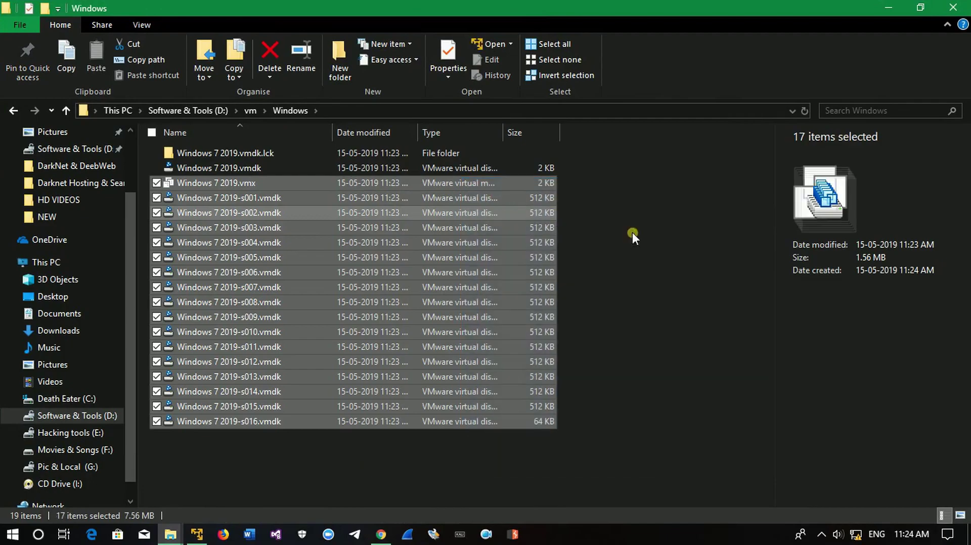
{"action": "left_click", "coordinate": [712, 245]}
{"action": "right_click", "coordinate": [714, 244]}
{"action": "left_click", "coordinate": [751, 301]}
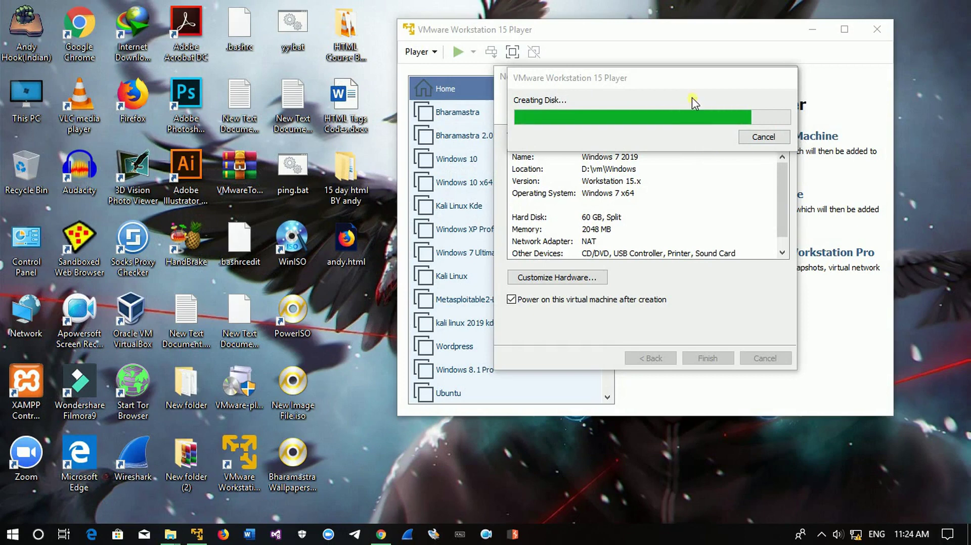
Move the Creating Disk progress window aside while the virtual disk finishes.
{"action": "left_click_drag", "start_coordinate": [695, 83], "coordinate": [680, 145]}
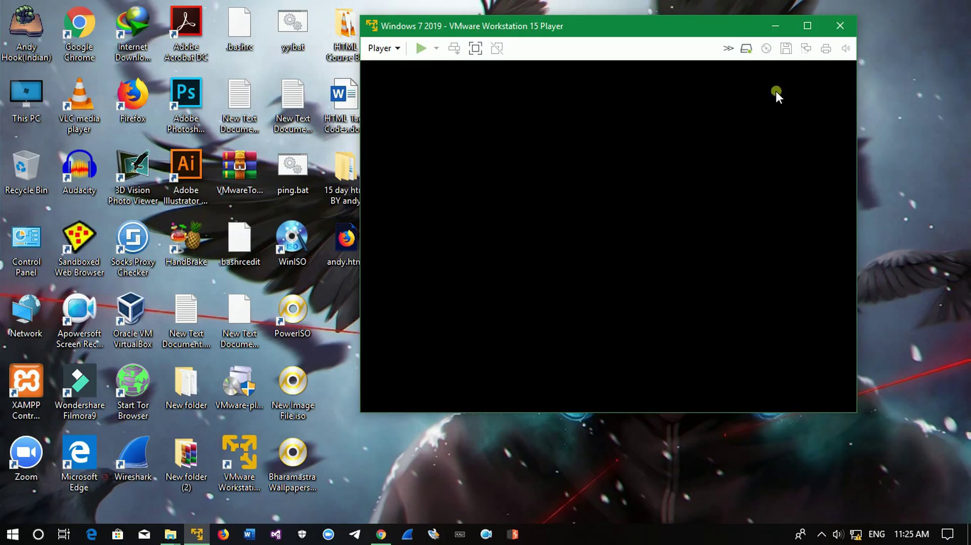
Let Windows 7 Easy Install run, release input with Ctrl+Alt, dismiss the hint bar, and restart setup.
{"action": "right_click", "coordinate": [894, 77]}
{"action": "left_click", "coordinate": [898, 119]}
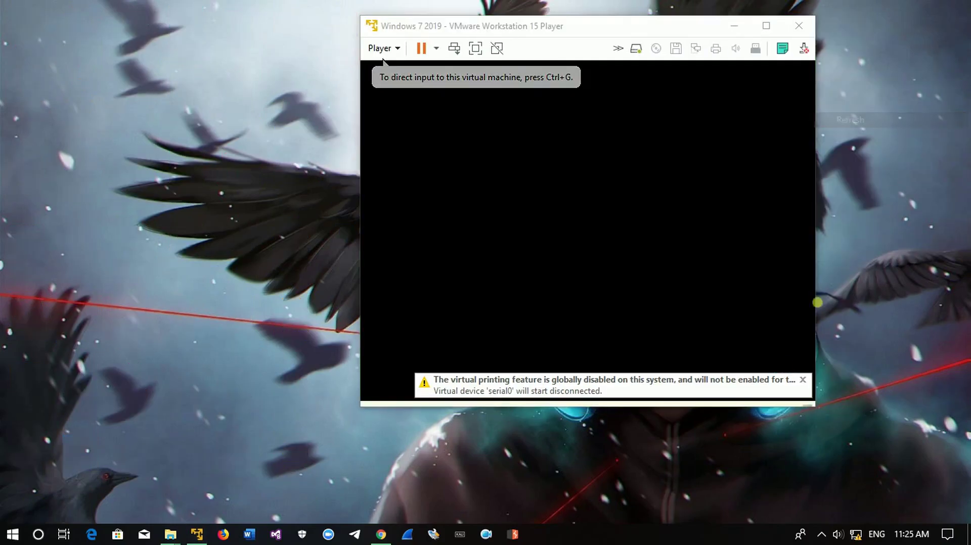
{"action": "left_click", "coordinate": [753, 268]}
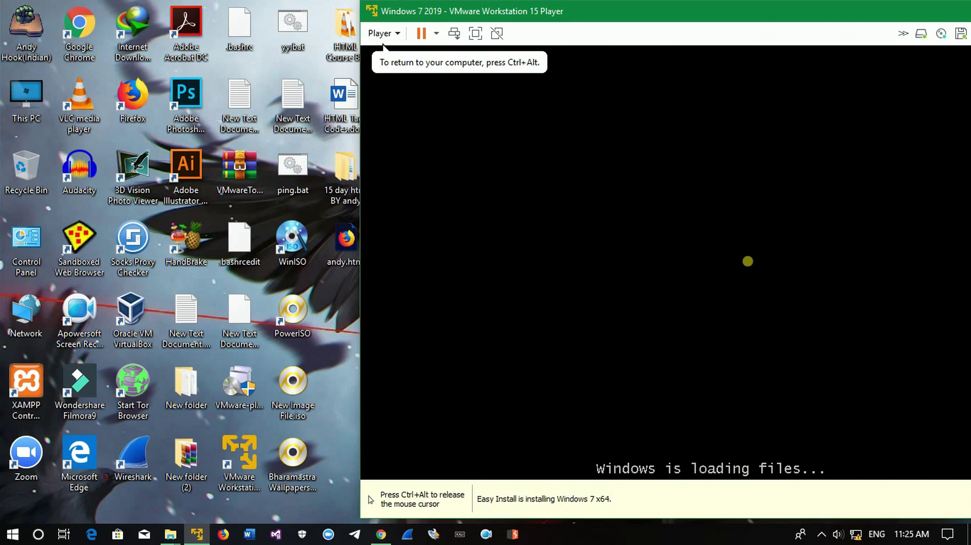
{"action": "key", "text": "ctrl+alt"}
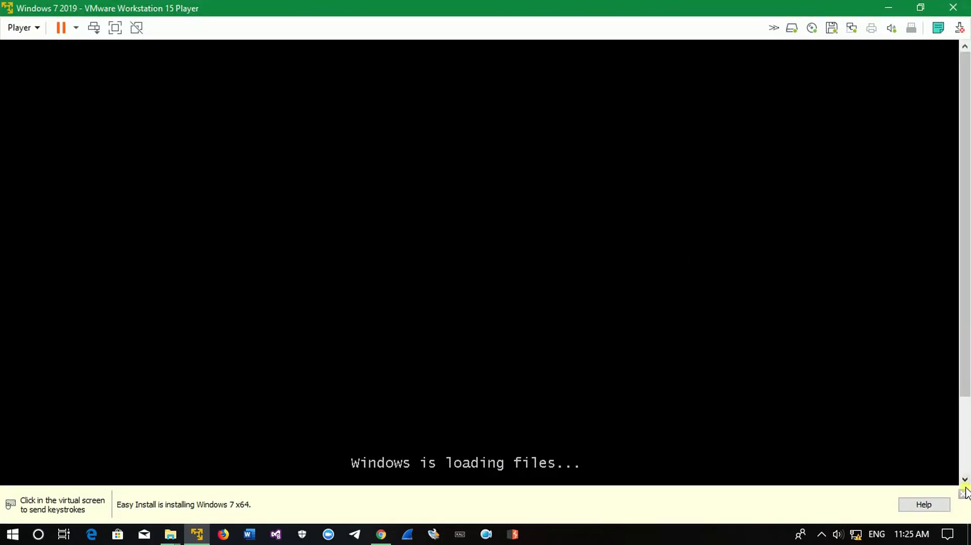
{"action": "left_click", "coordinate": [963, 494]}
{"action": "left_click_drag", "start_coordinate": [968, 202], "coordinate": [968, 226]}
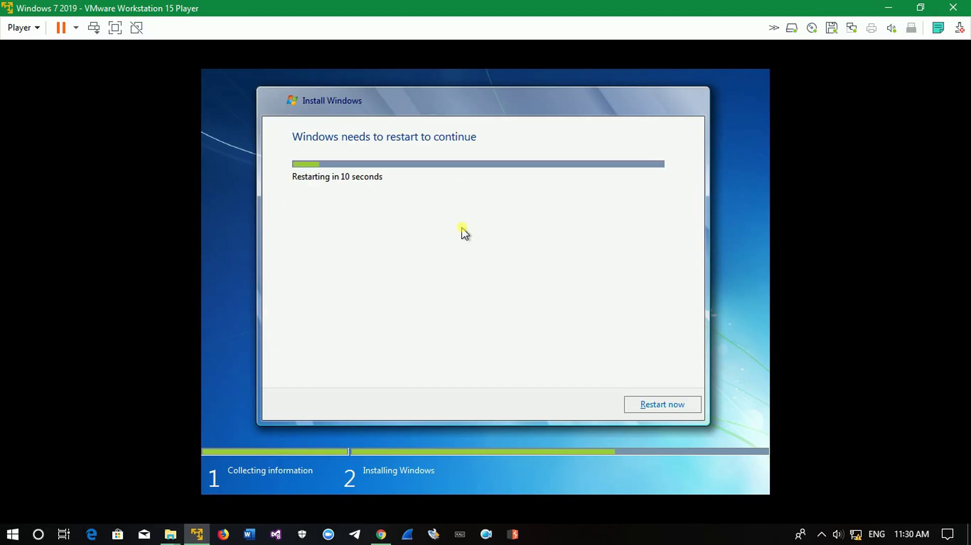
{"action": "left_click", "coordinate": [674, 405]}
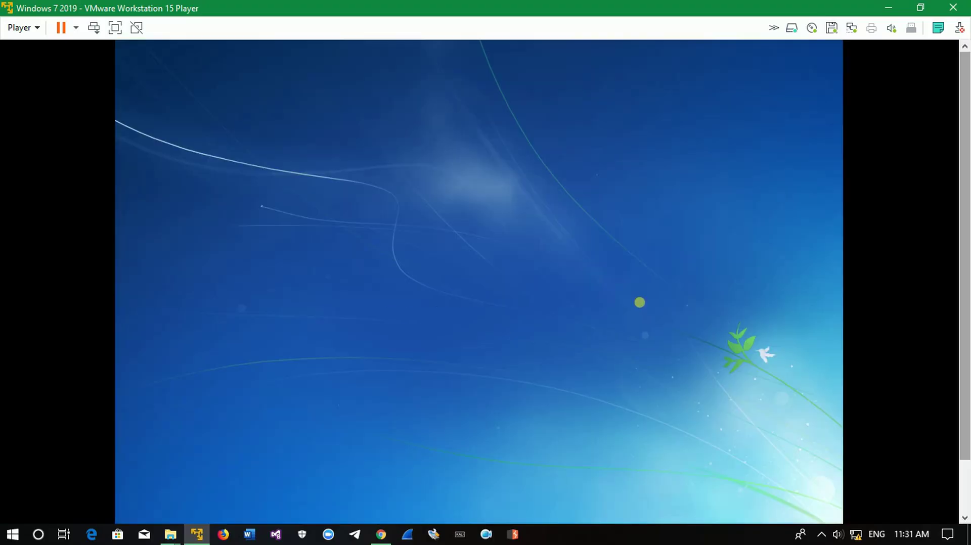
Switch the Windows 7 VM to full screen with Ctrl+Alt+Enter while setup completes.
{"action": "key", "text": "ctrl+alt+Return"}
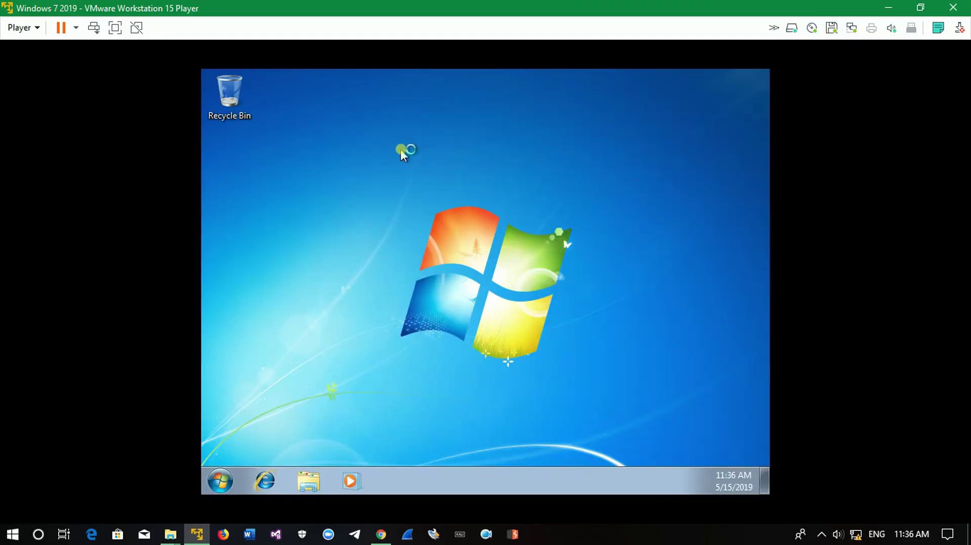
Refresh the guest desktop, close the network location prompt, and try installing VMware Tools.
{"action": "right_click", "coordinate": [400, 147]}
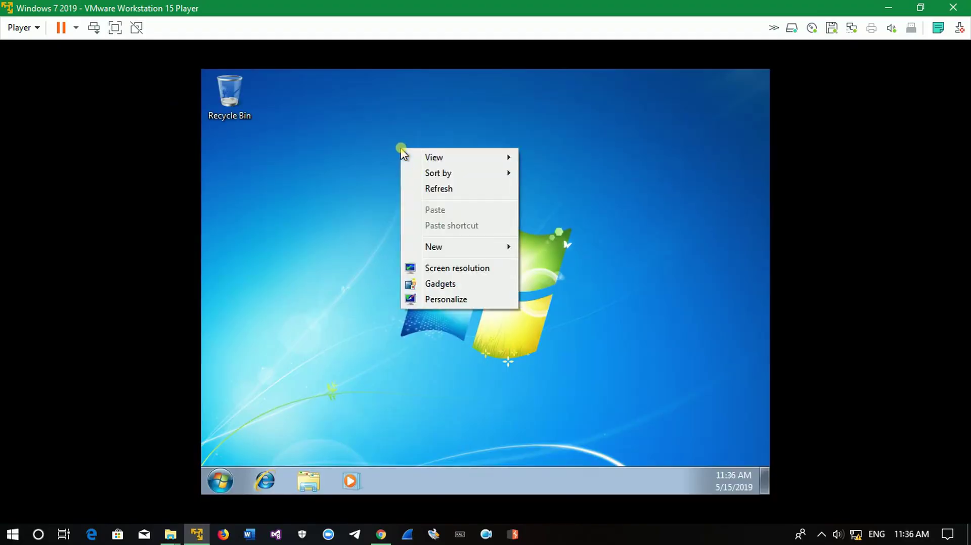
{"action": "left_click", "coordinate": [460, 193]}
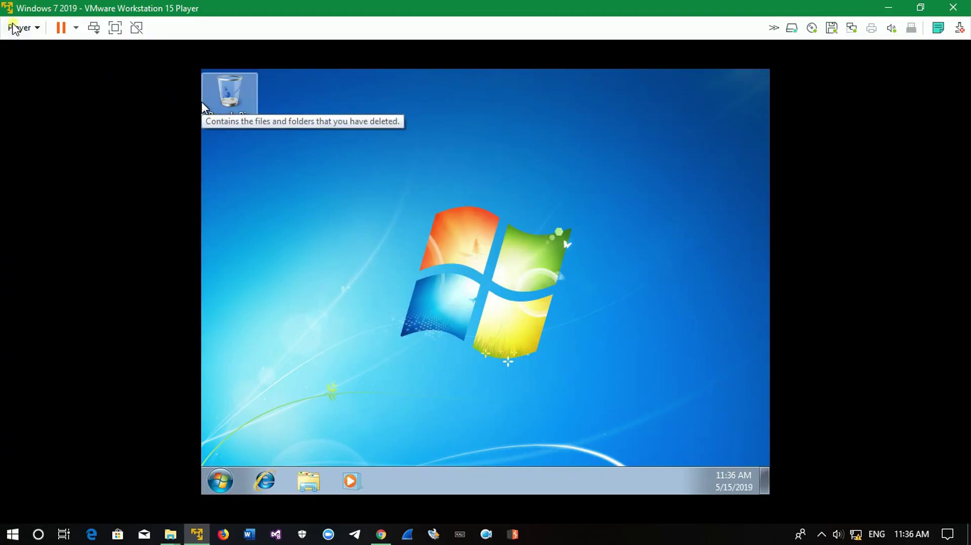
{"action": "left_click", "coordinate": [14, 27]}
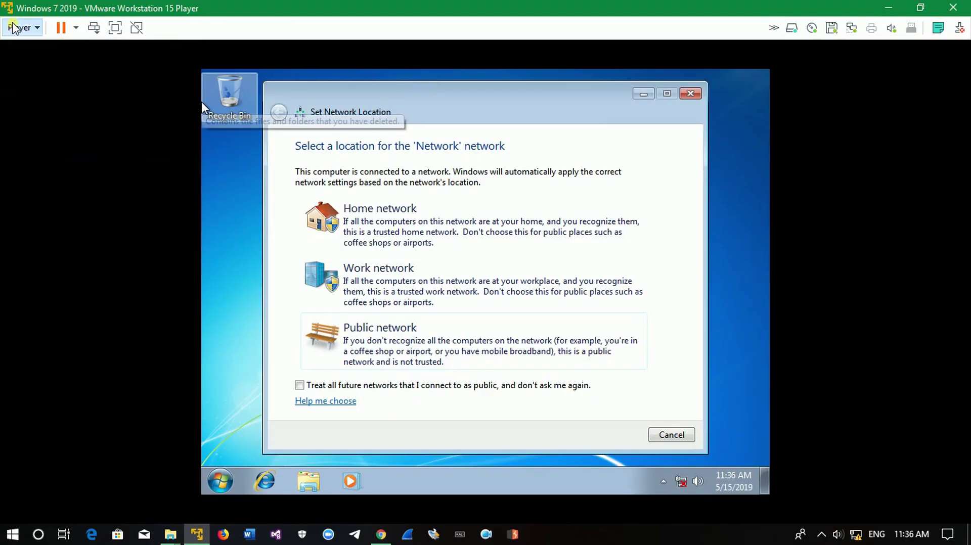
{"action": "left_click", "coordinate": [691, 94]}
{"action": "left_click", "coordinate": [23, 28]}
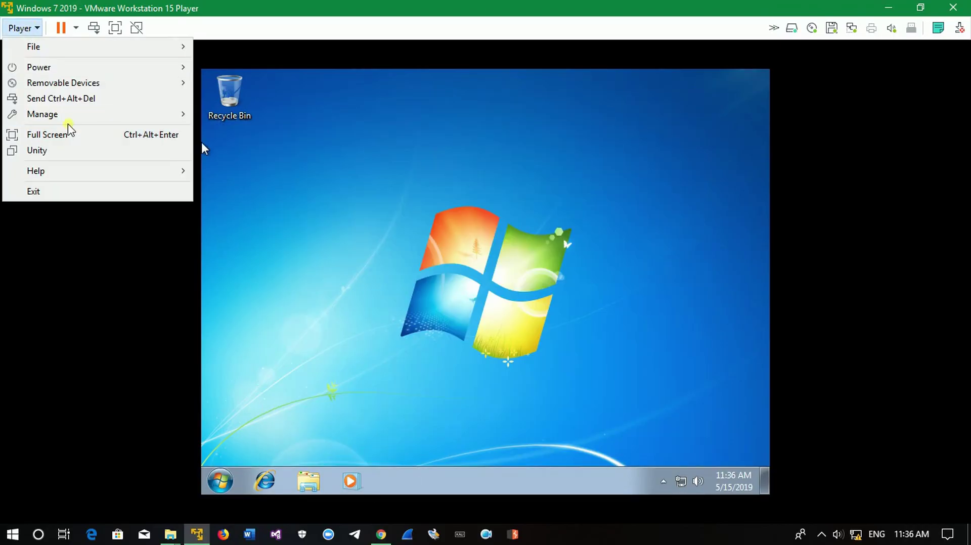
{"action": "mouse_move", "coordinate": [71, 119]}
{"action": "left_click", "coordinate": [263, 116]}
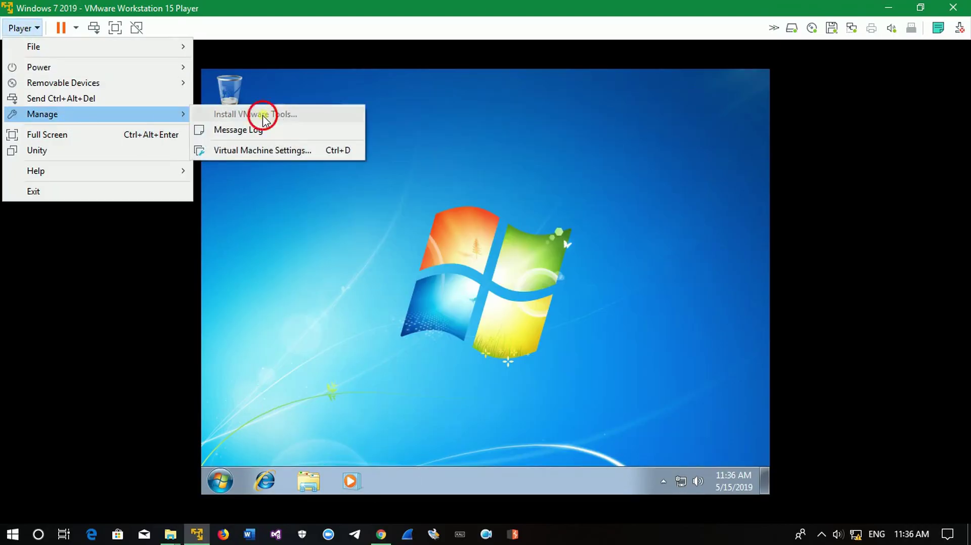
Eject the installation disc from the guest's DVD Drive (D:) via Start > Computer.
{"action": "left_click", "coordinate": [493, 231]}
{"action": "left_click", "coordinate": [219, 479]}
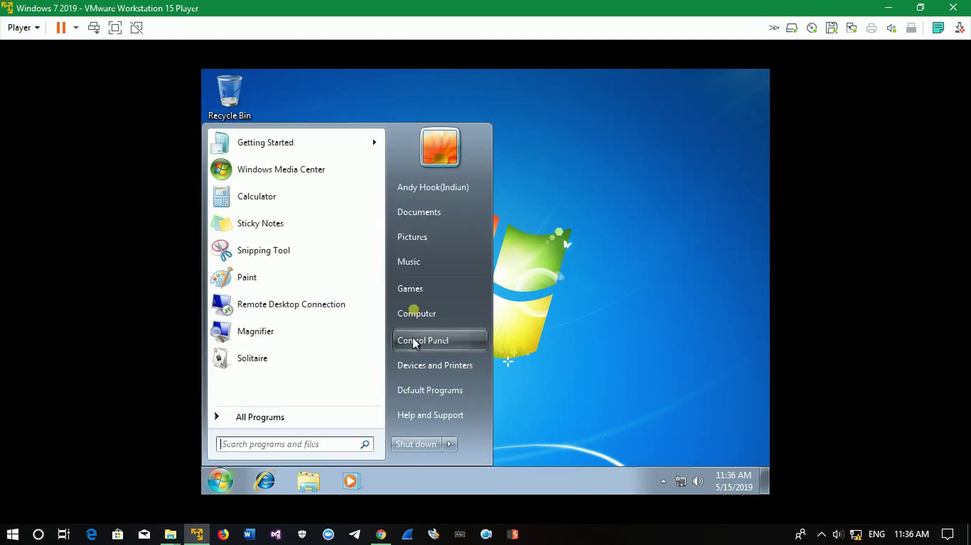
{"action": "left_click", "coordinate": [430, 313]}
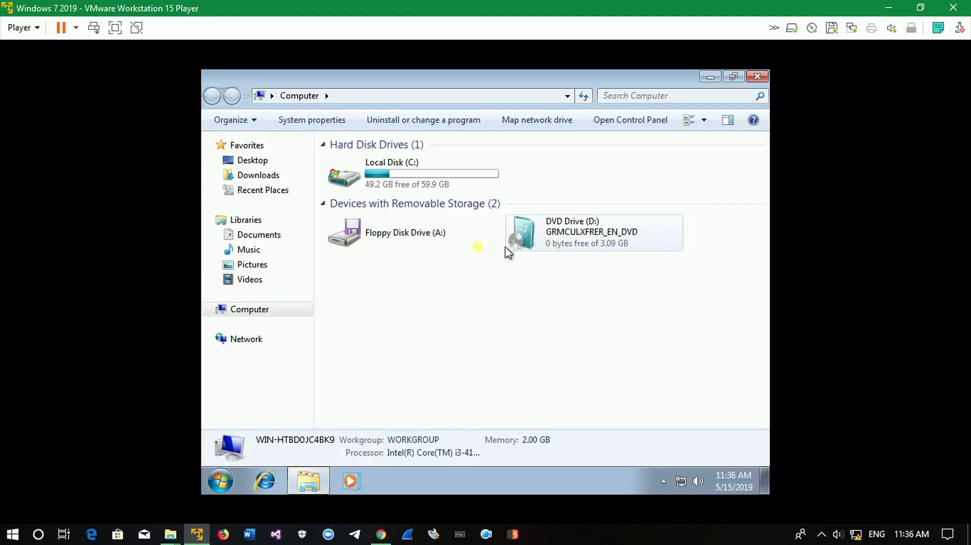
{"action": "left_click", "coordinate": [613, 227]}
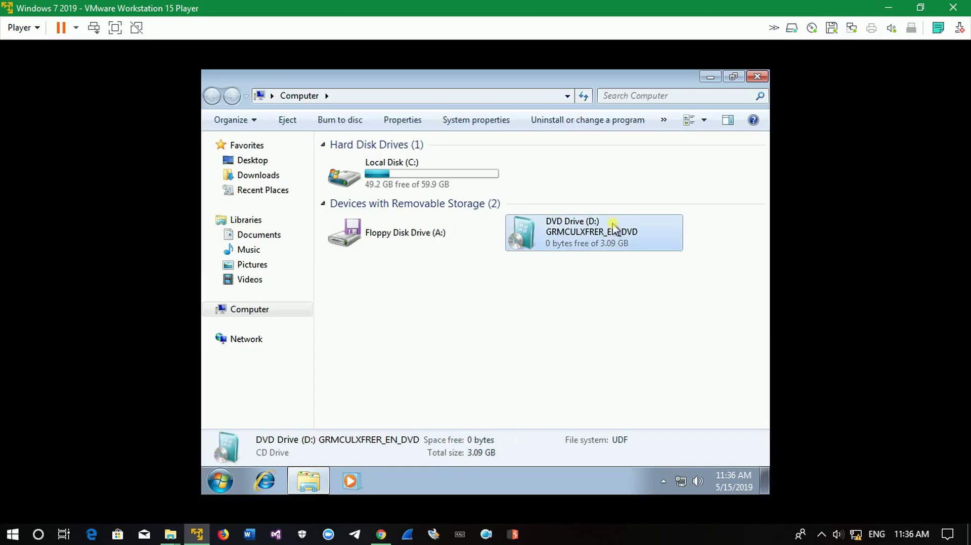
{"action": "right_click", "coordinate": [612, 222]}
{"action": "left_click", "coordinate": [648, 308]}
Close the Computer window and shut down the Windows 7 guest from Start.
{"action": "left_click", "coordinate": [571, 282]}
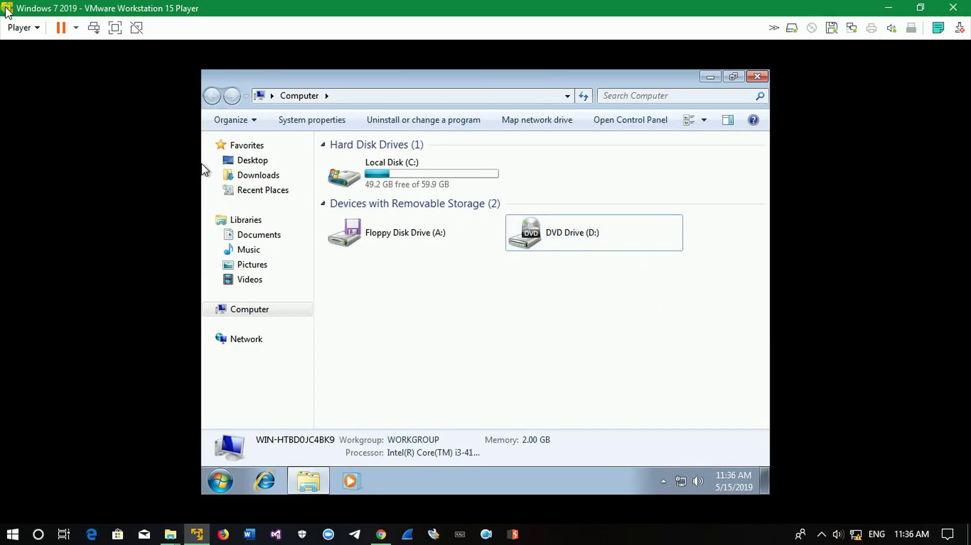
{"action": "left_click", "coordinate": [19, 28]}
{"action": "mouse_move", "coordinate": [171, 119]}
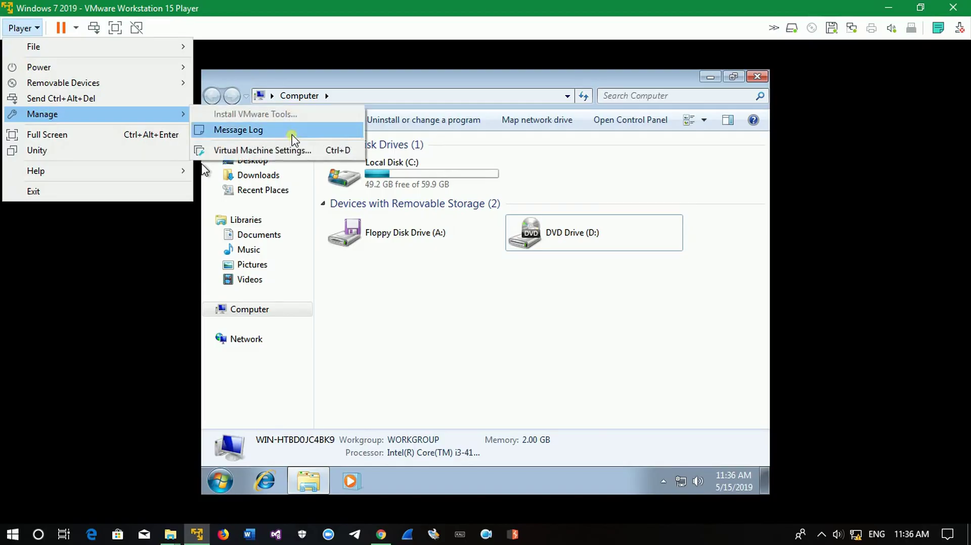
{"action": "left_click", "coordinate": [589, 304]}
{"action": "left_click", "coordinate": [757, 76]}
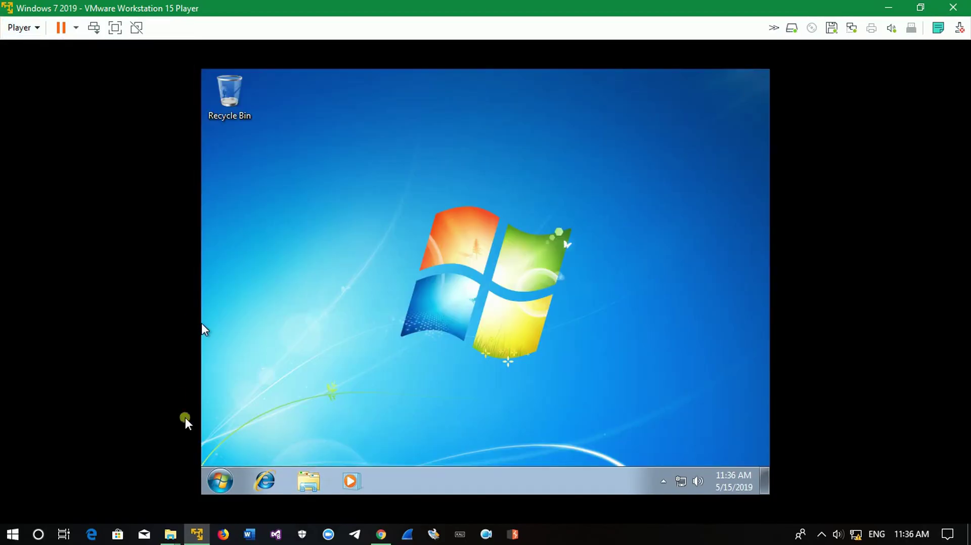
{"action": "left_click", "coordinate": [230, 475]}
{"action": "left_click", "coordinate": [396, 445]}
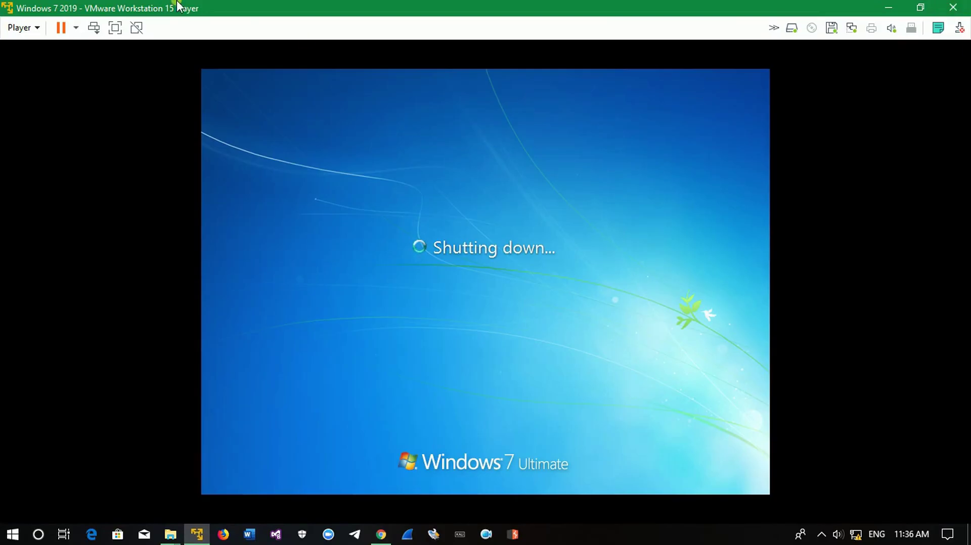
Once Windows 7 shuts down, open the Player menu and close it without choosing anything.
{"action": "left_click", "coordinate": [26, 29]}
{"action": "mouse_move", "coordinate": [69, 115]}
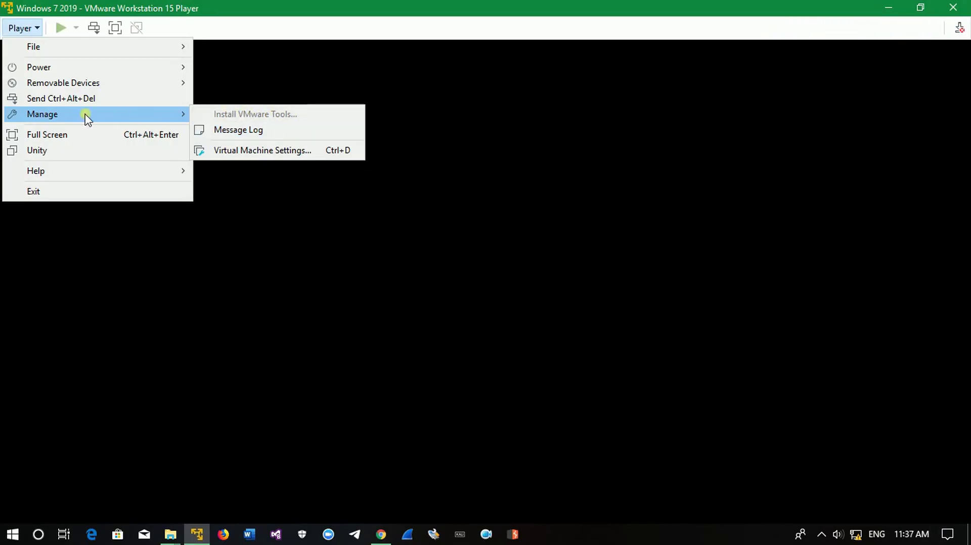
{"action": "left_click", "coordinate": [956, 77]}
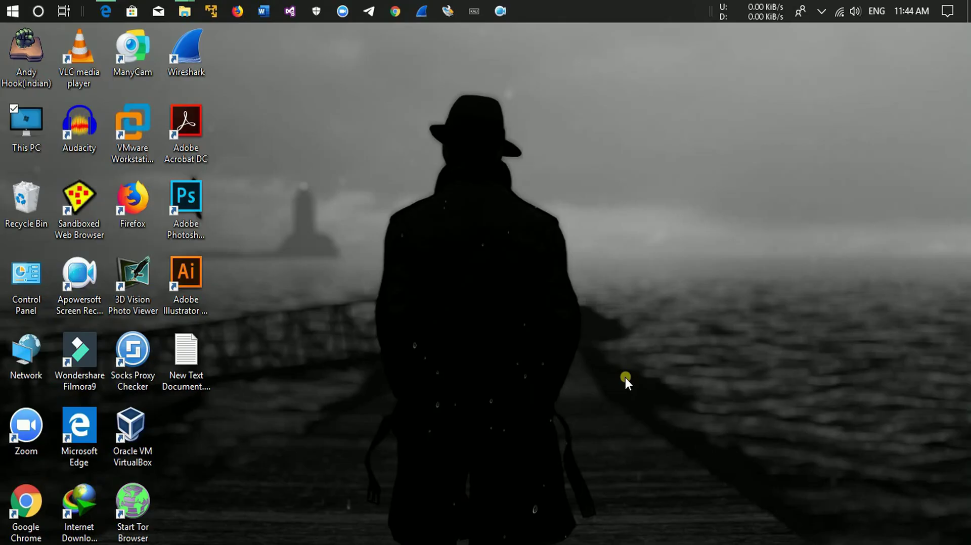
Open This PC and go into the Software & Tools (D:) drive.
{"action": "double_click", "coordinate": [36, 138]}
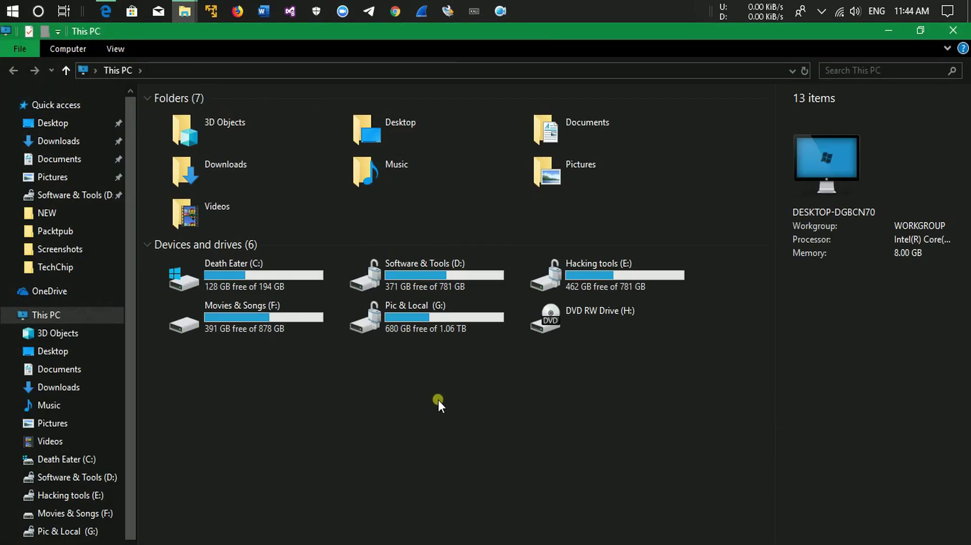
{"action": "left_click_drag", "start_coordinate": [681, 420], "coordinate": [268, 288]}
{"action": "left_click", "coordinate": [310, 425]}
{"action": "left_click", "coordinate": [483, 274]}
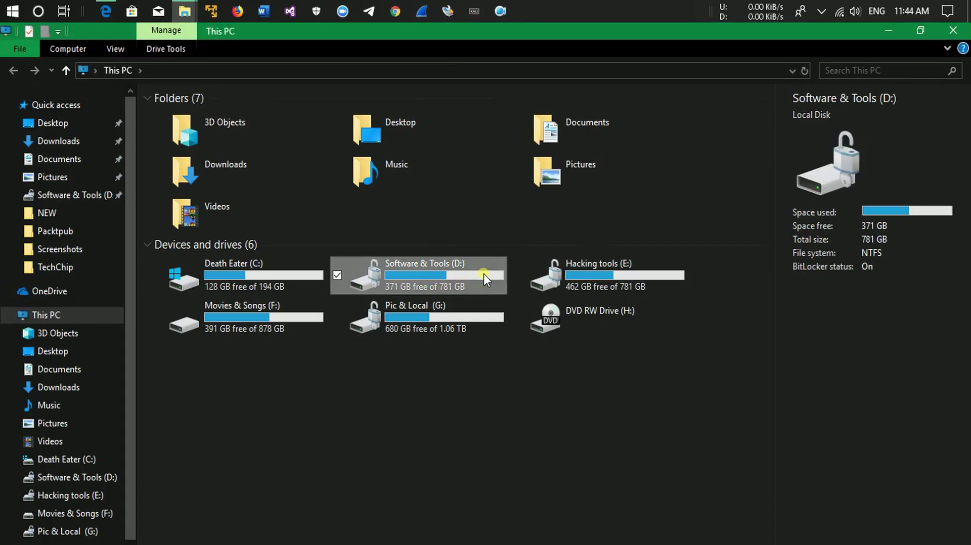
{"action": "double_click", "coordinate": [483, 274]}
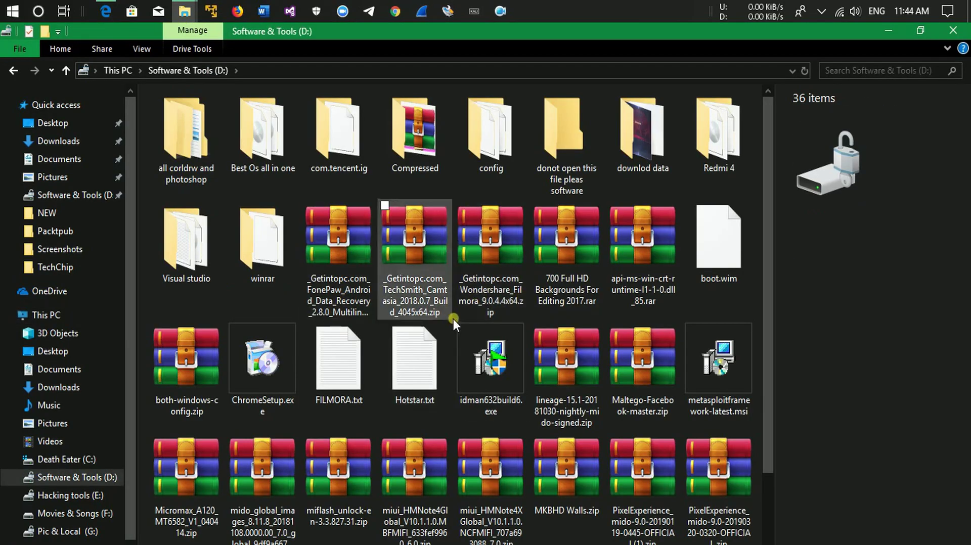
Create a new folder named vm on D: and open it.
{"action": "right_click", "coordinate": [465, 186]}
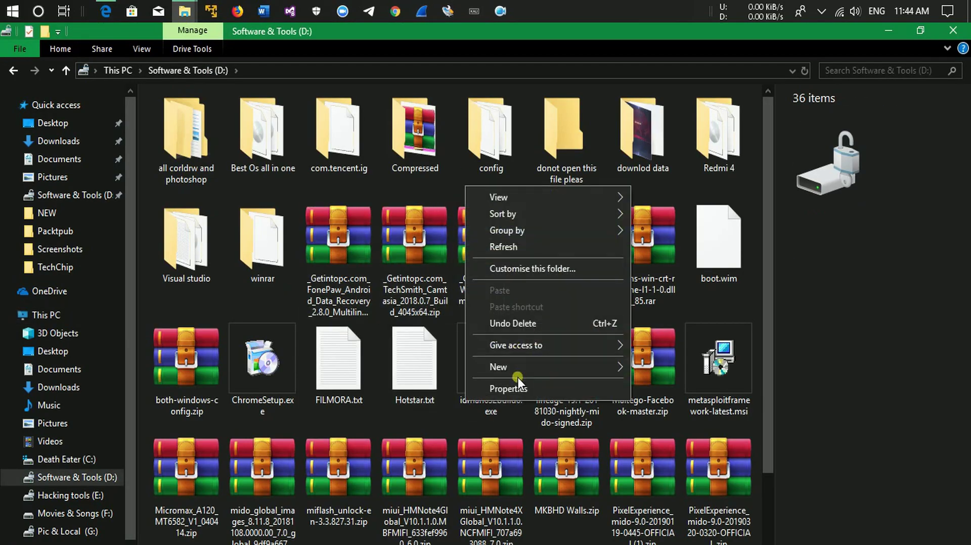
{"action": "mouse_move", "coordinate": [526, 366]}
{"action": "left_click", "coordinate": [723, 163]}
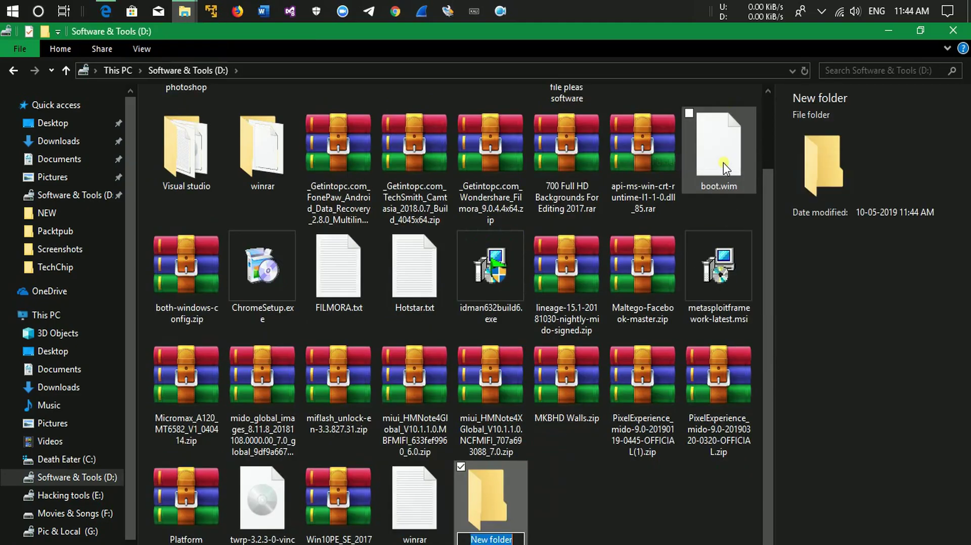
{"action": "type", "text": "vm"}
{"action": "key", "text": "Return"}
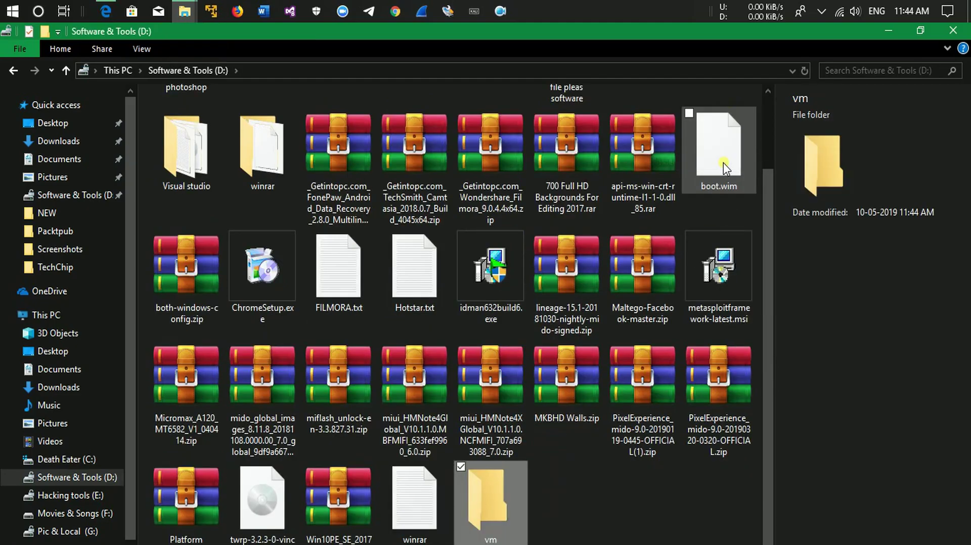
{"action": "double_click", "coordinate": [500, 531]}
Create a 'kali linux' folder inside vm, then go back to D:.
{"action": "right_click", "coordinate": [224, 202]}
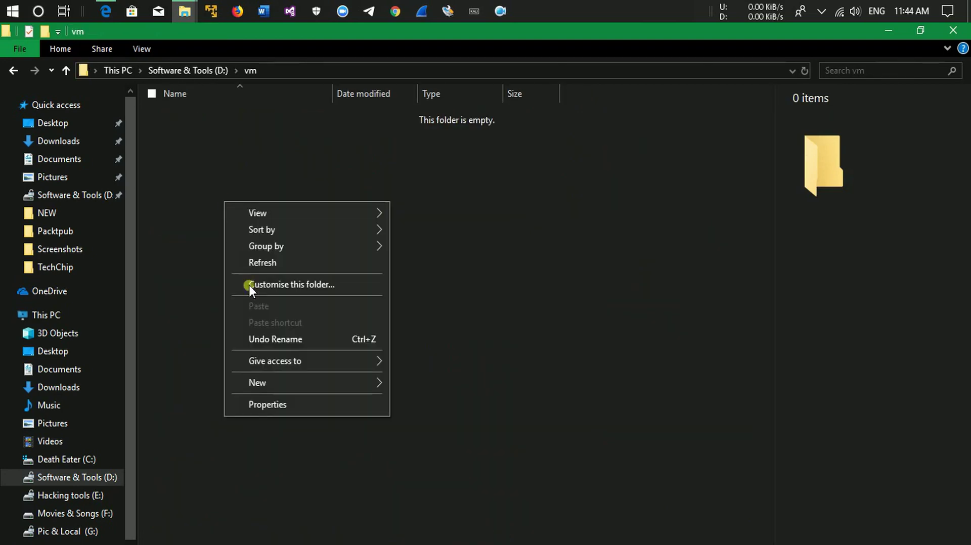
{"action": "mouse_move", "coordinate": [275, 382]}
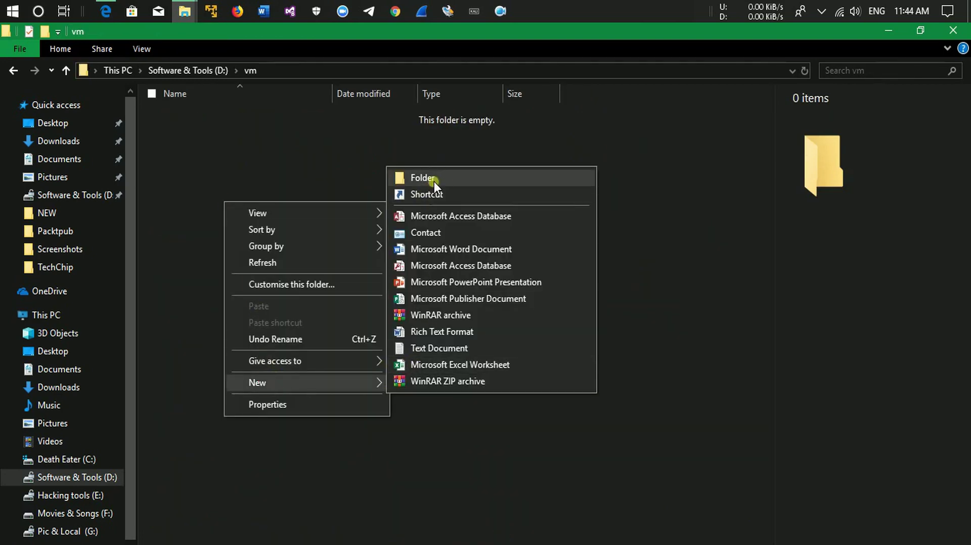
{"action": "left_click", "coordinate": [434, 181]}
{"action": "type", "text": "kali linux"}
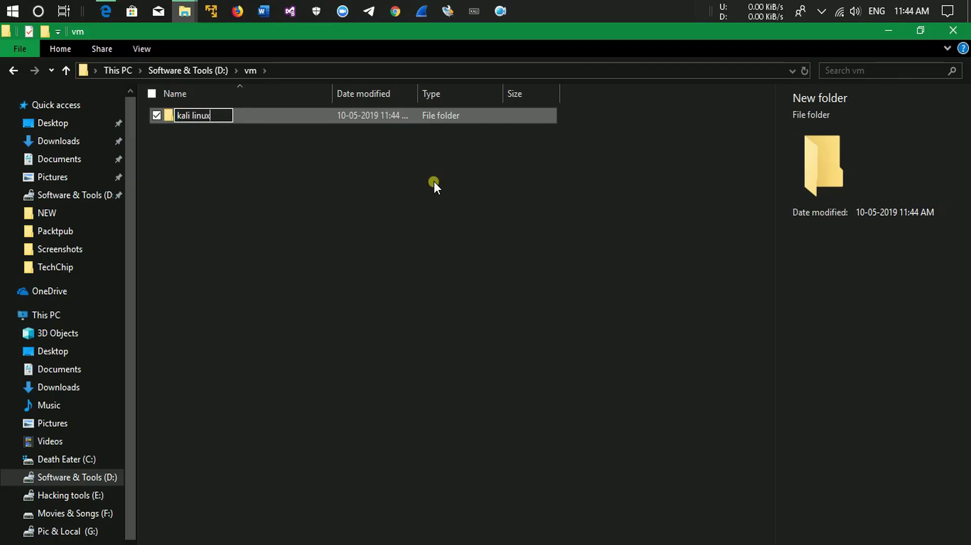
{"action": "key", "text": "Return"}
{"action": "left_click_drag", "start_coordinate": [372, 246], "coordinate": [176, 110]}
{"action": "left_click", "coordinate": [341, 237]}
{"action": "left_click", "coordinate": [15, 70]}
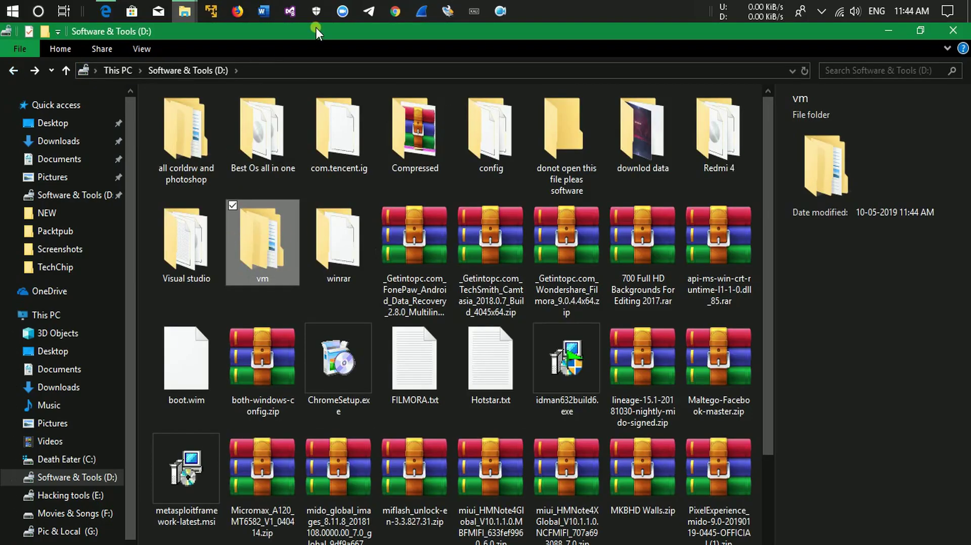
{"action": "left_click", "coordinate": [237, 12]}
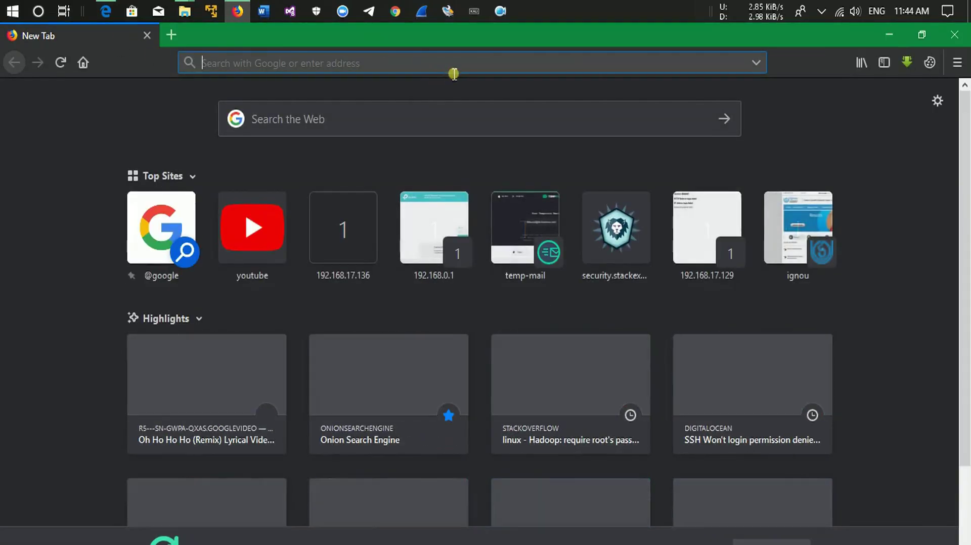
Search for 'kali linux iso' and open the Official Kali Linux Downloads page.
{"action": "left_click", "coordinate": [451, 72]}
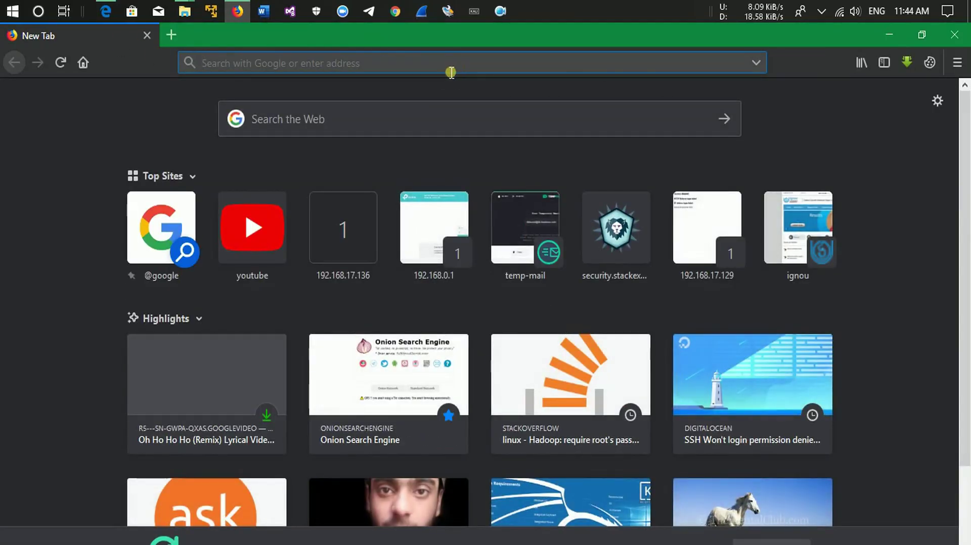
{"action": "type", "text": "kali"}
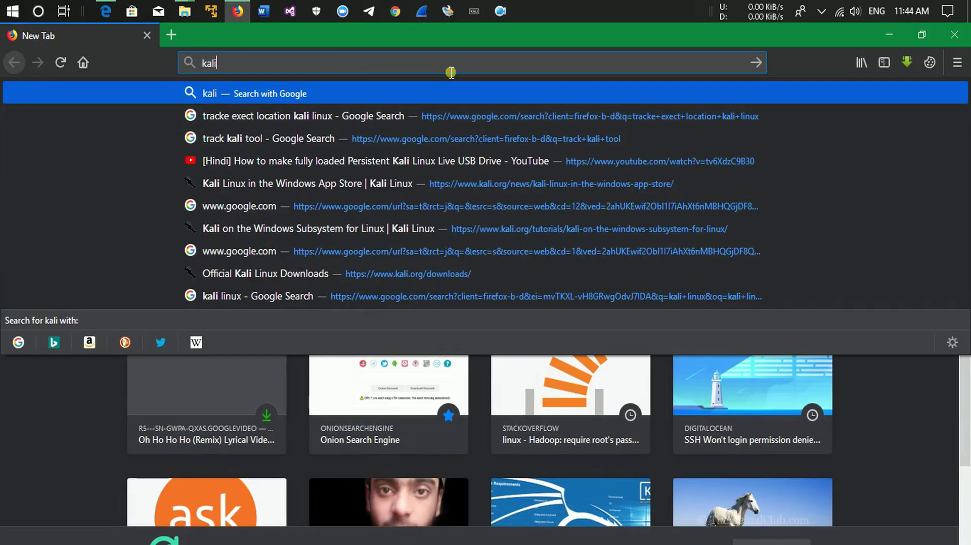
{"action": "type", "text": " linux iso"}
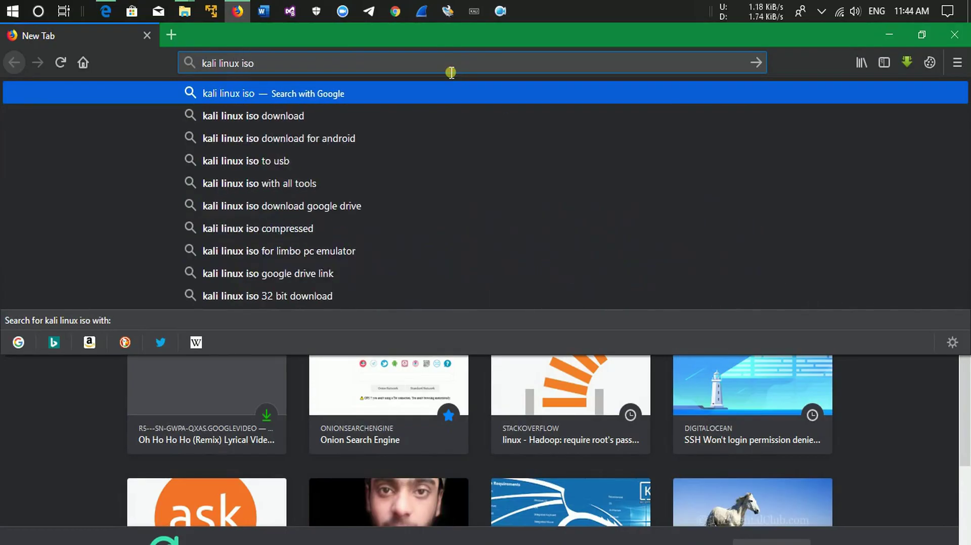
{"action": "key", "text": "Return"}
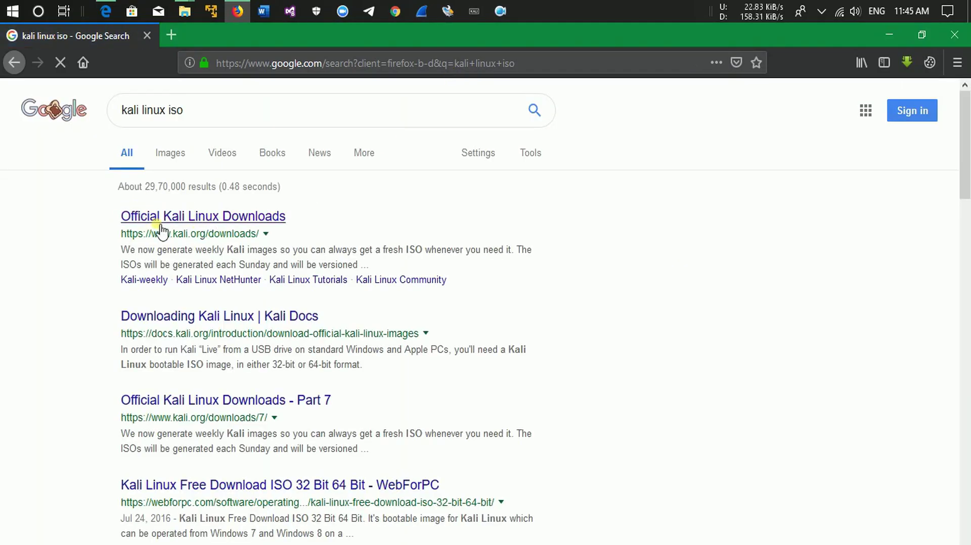
{"action": "left_click", "coordinate": [217, 223]}
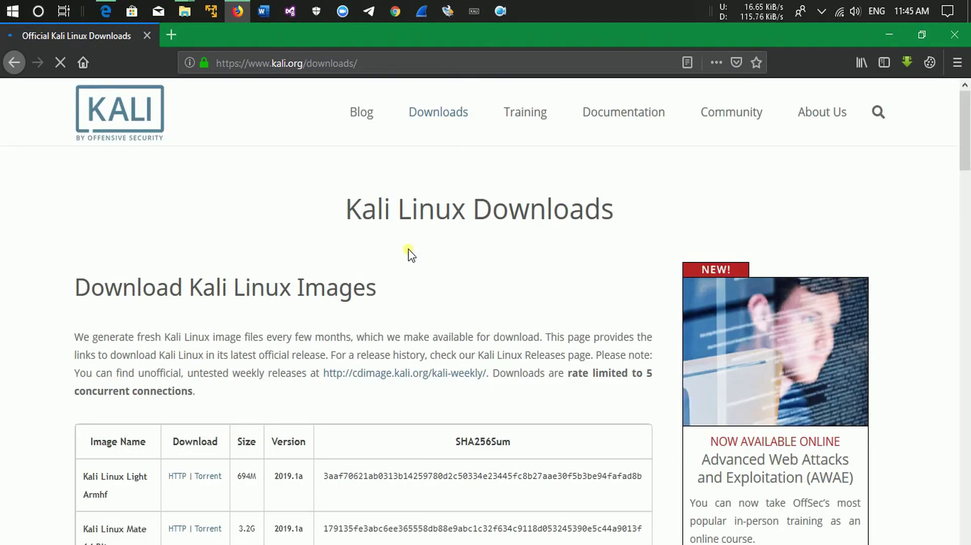
{"action": "left_click_drag", "start_coordinate": [966, 134], "coordinate": [966, 199]}
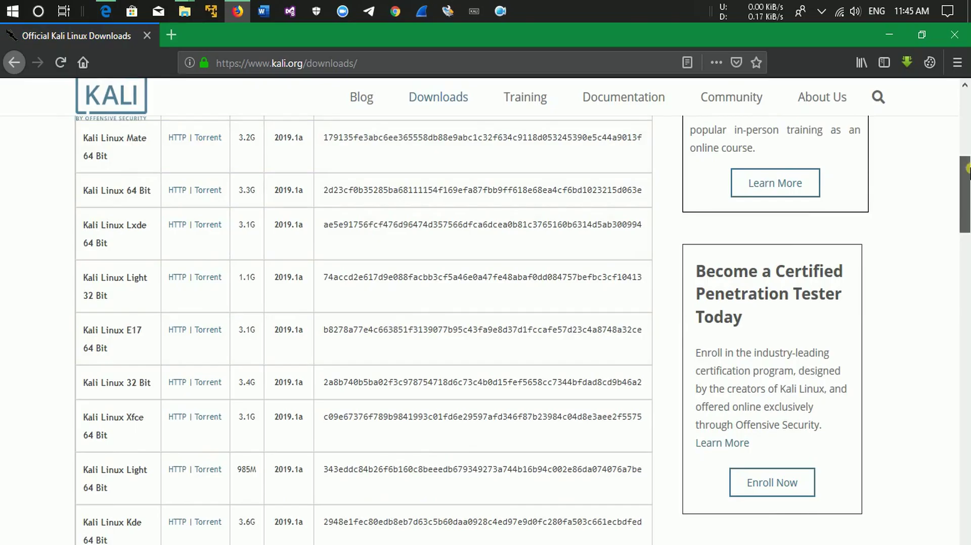
{"action": "scroll", "coordinate": [724, 248], "scroll_direction": "up", "scroll_amount": 3}
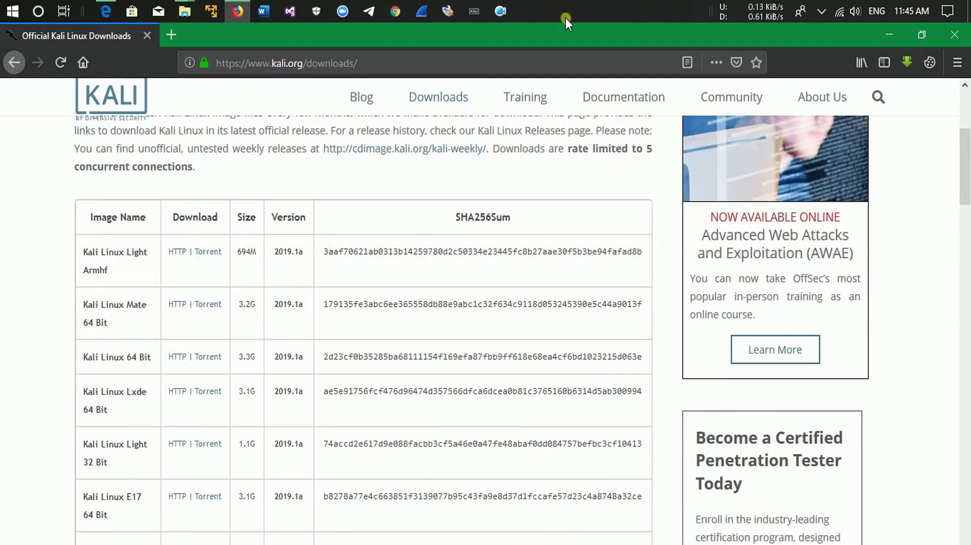
{"action": "left_click_drag", "start_coordinate": [542, 38], "coordinate": [525, 48]}
{"action": "left_click", "coordinate": [717, 38]}
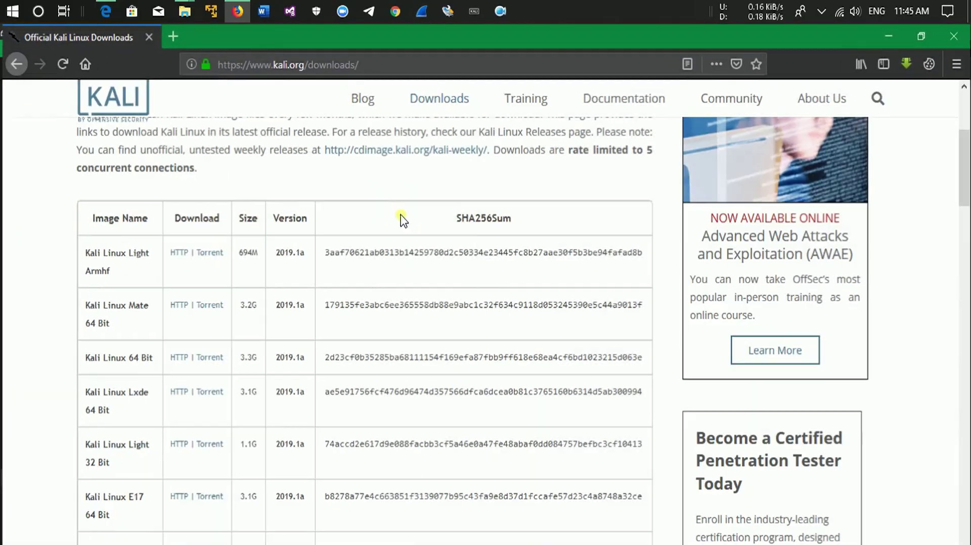
Find the Kali Linux Kde 64 Bit row, start its HTTP download, then cancel the IDM prompt.
{"action": "scroll", "coordinate": [455, 126], "scroll_direction": "up", "scroll_amount": 4}
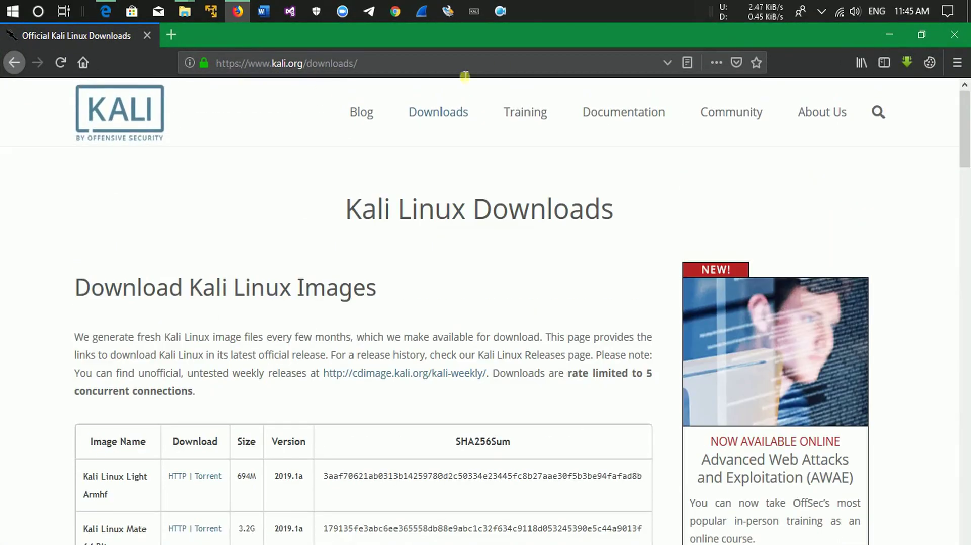
{"action": "scroll", "coordinate": [167, 280], "scroll_direction": "down", "scroll_amount": 6}
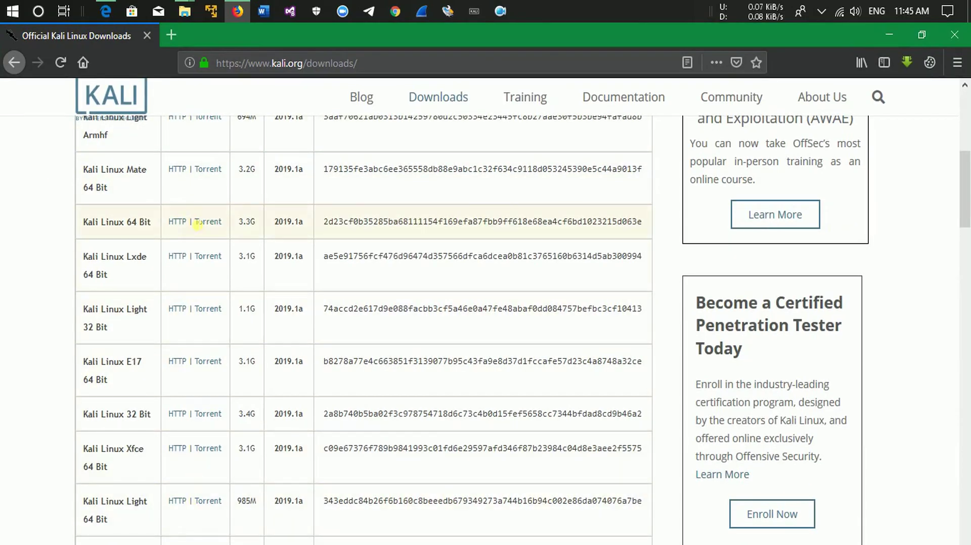
{"action": "scroll", "coordinate": [968, 218], "scroll_direction": "up", "scroll_amount": 2}
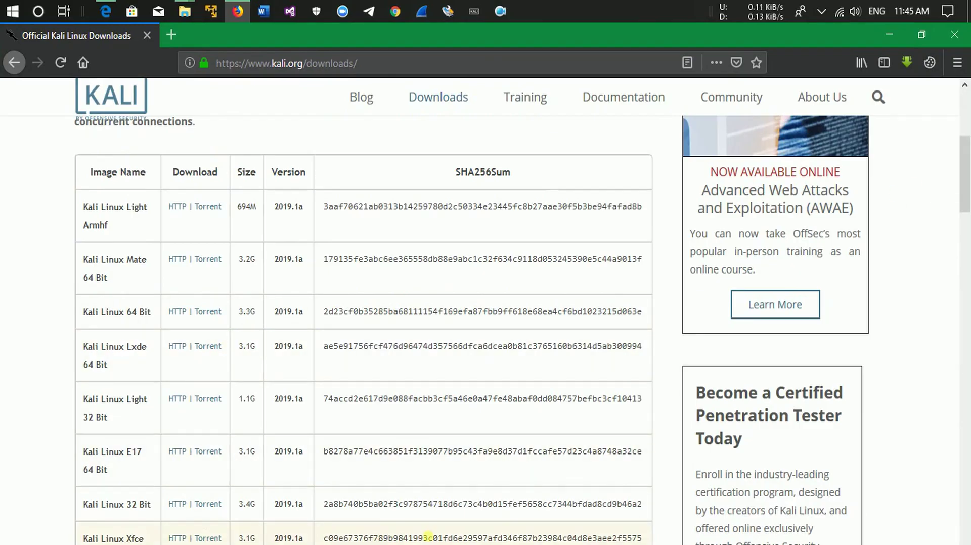
{"action": "scroll", "coordinate": [968, 182], "scroll_direction": "down", "scroll_amount": 2}
{"action": "scroll", "coordinate": [967, 182], "scroll_direction": "down", "scroll_amount": 5}
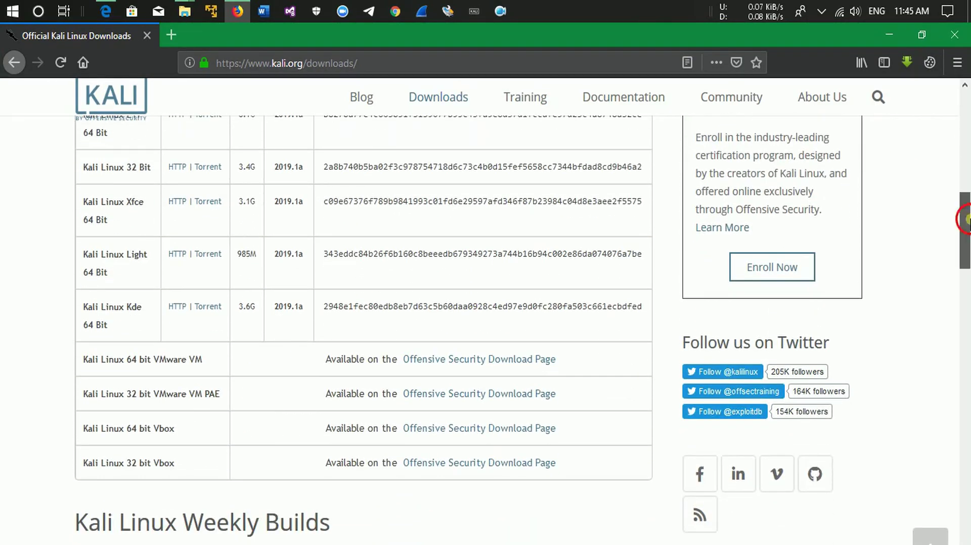
{"action": "scroll", "coordinate": [949, 238], "scroll_direction": "up", "scroll_amount": 2}
{"action": "left_click_drag", "start_coordinate": [101, 419], "coordinate": [143, 419]}
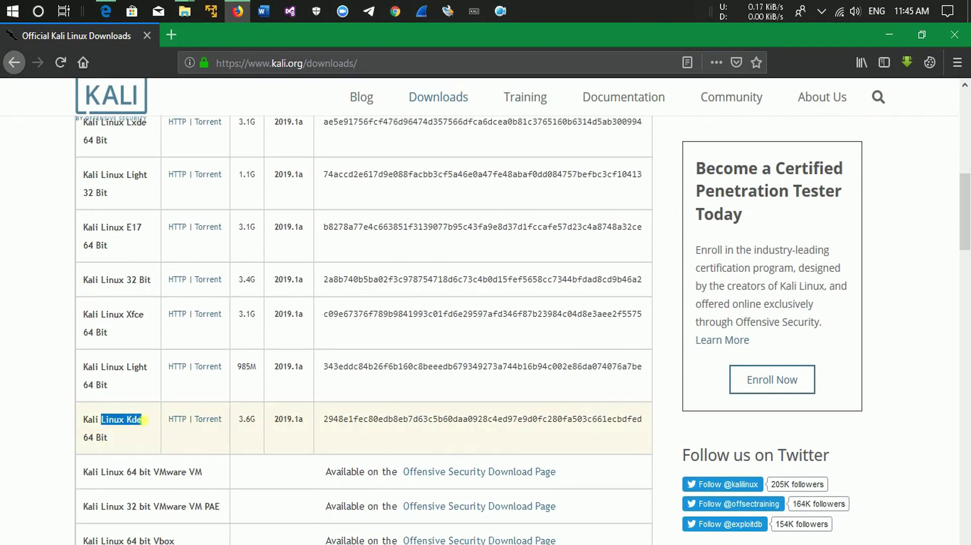
{"action": "left_click", "coordinate": [178, 425]}
{"action": "mouse_move", "coordinate": [800, 121]}
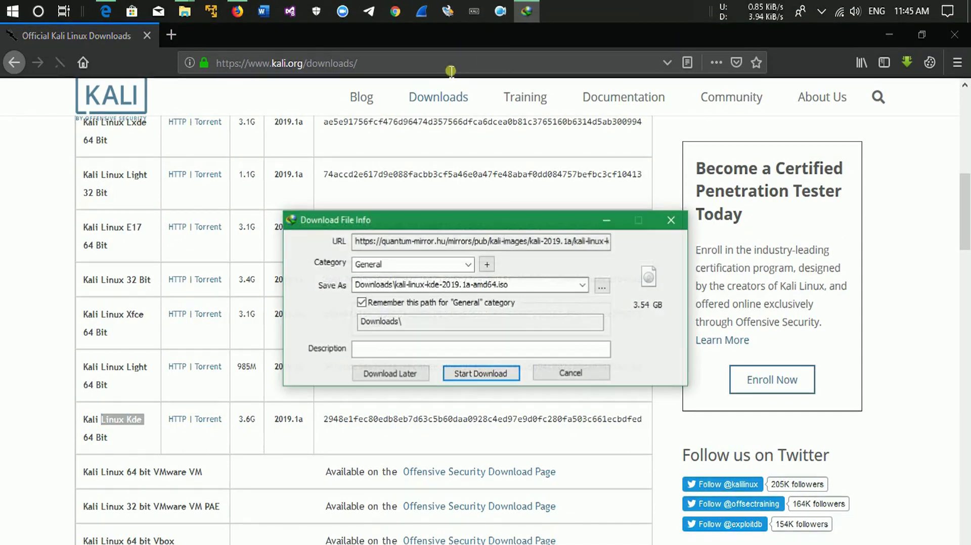
{"action": "left_click", "coordinate": [597, 377]}
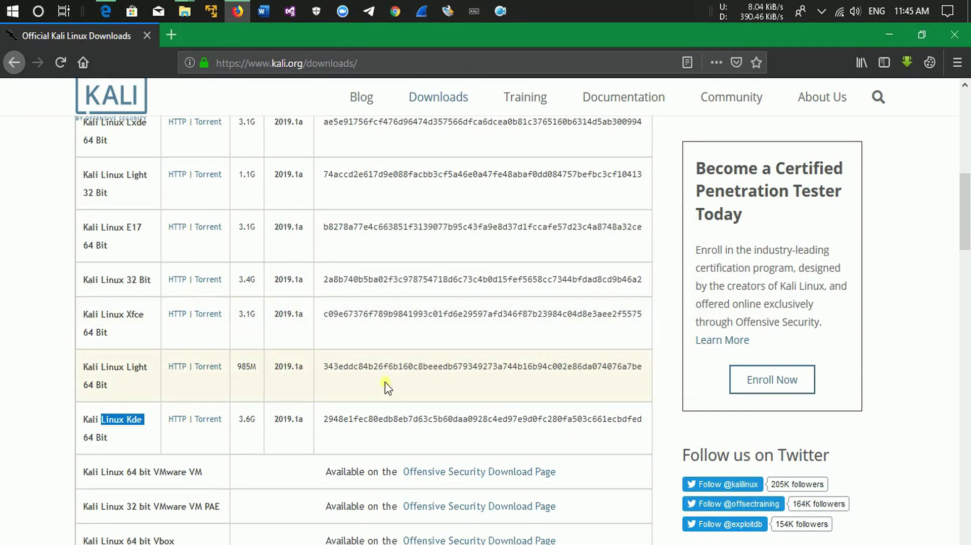
{"action": "left_click", "coordinate": [922, 278]}
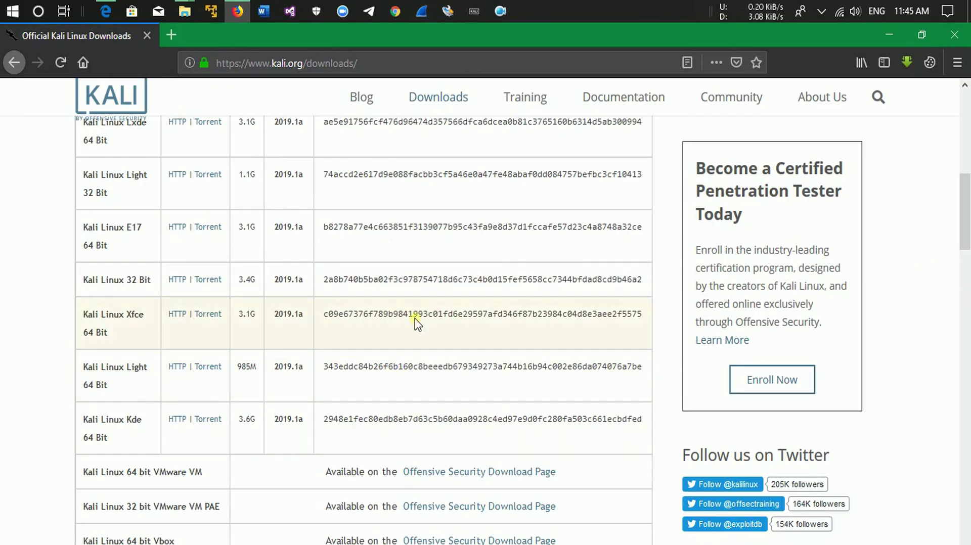
Close the browser and minimize the Software & Tools (D:) window to reveal VMware Player.
{"action": "left_click", "coordinate": [954, 34]}
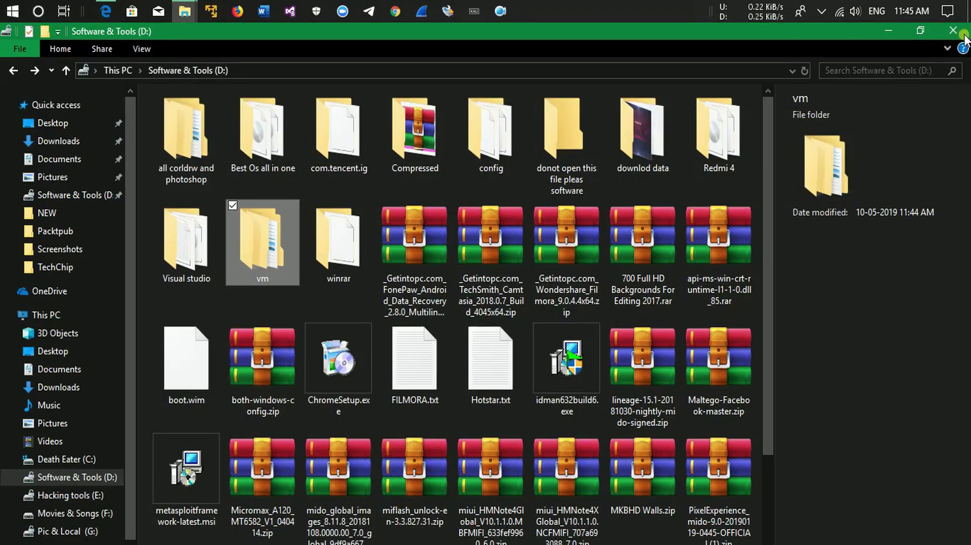
{"action": "left_click", "coordinate": [894, 32]}
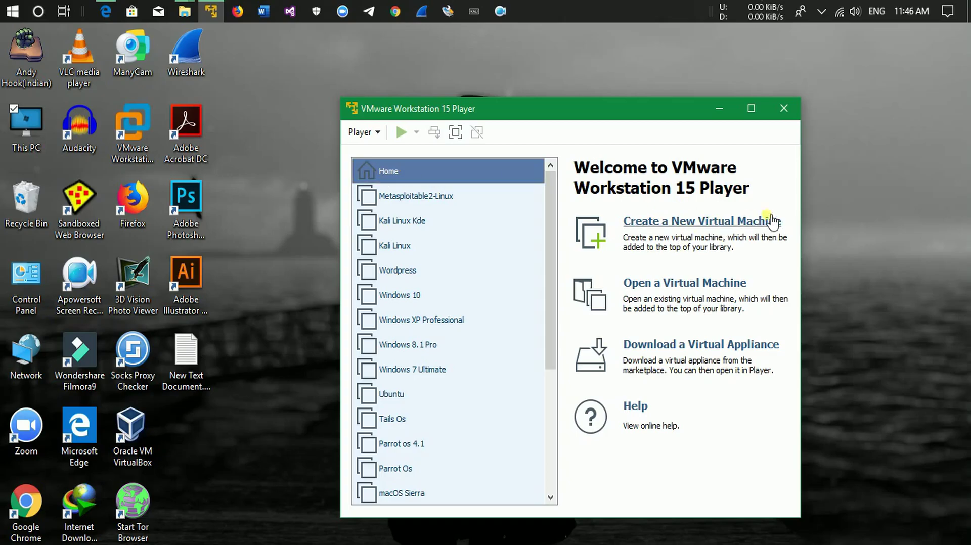
Create a new VM from the D:\Best Os all in one\Linux\kali-linux-kde-2019.1a-amd64.iso disc image.
{"action": "left_click", "coordinate": [772, 221]}
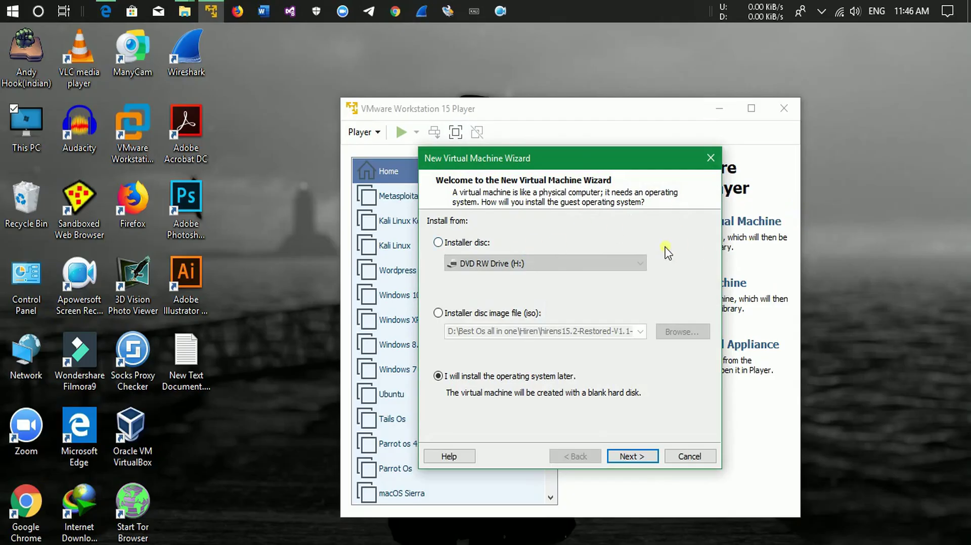
{"action": "left_click", "coordinate": [453, 314]}
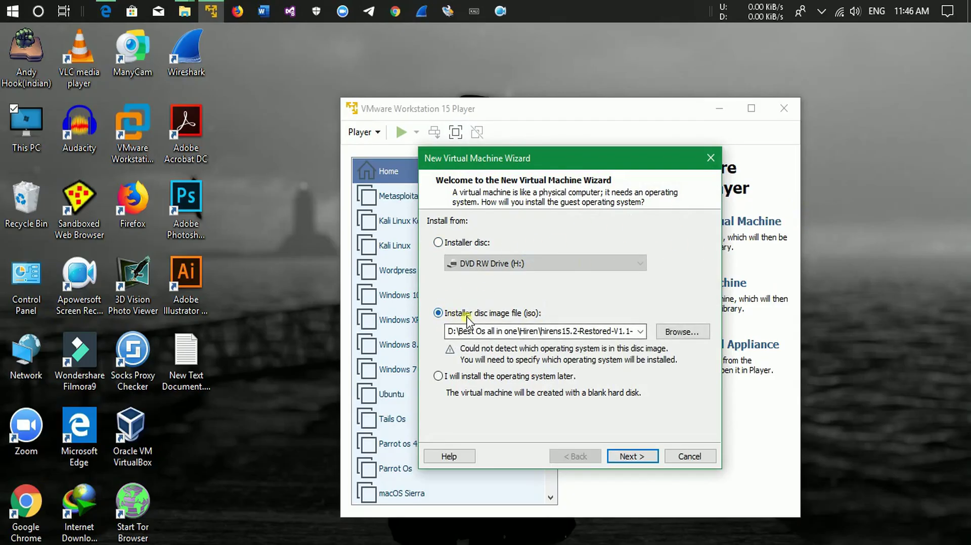
{"action": "left_click", "coordinate": [693, 332]}
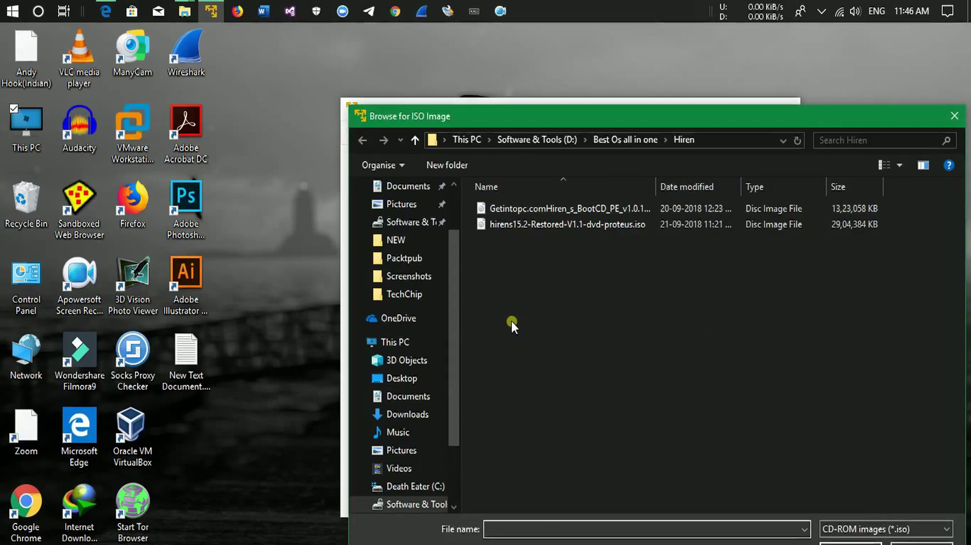
{"action": "left_click", "coordinate": [547, 139]}
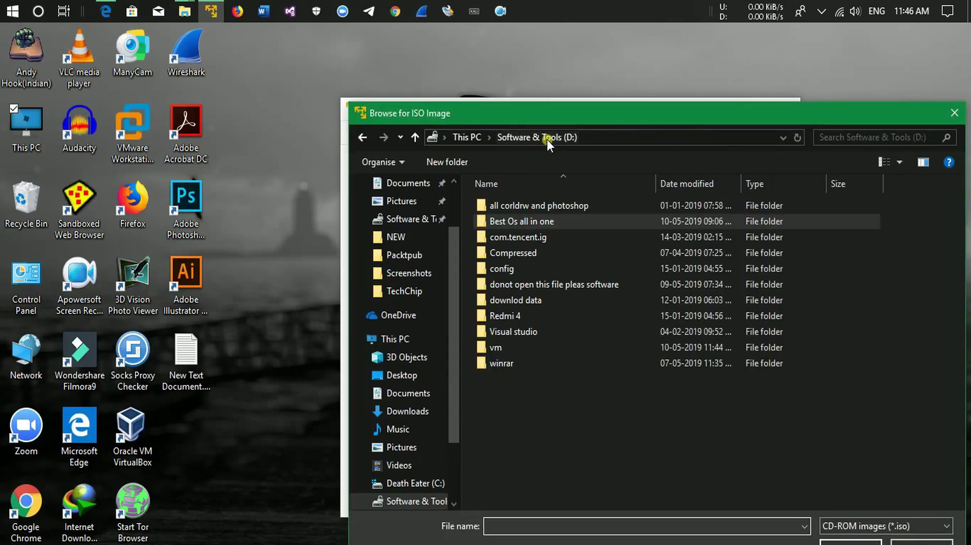
{"action": "double_click", "coordinate": [555, 217]}
{"action": "left_click_drag", "start_coordinate": [697, 116], "coordinate": [661, 72]}
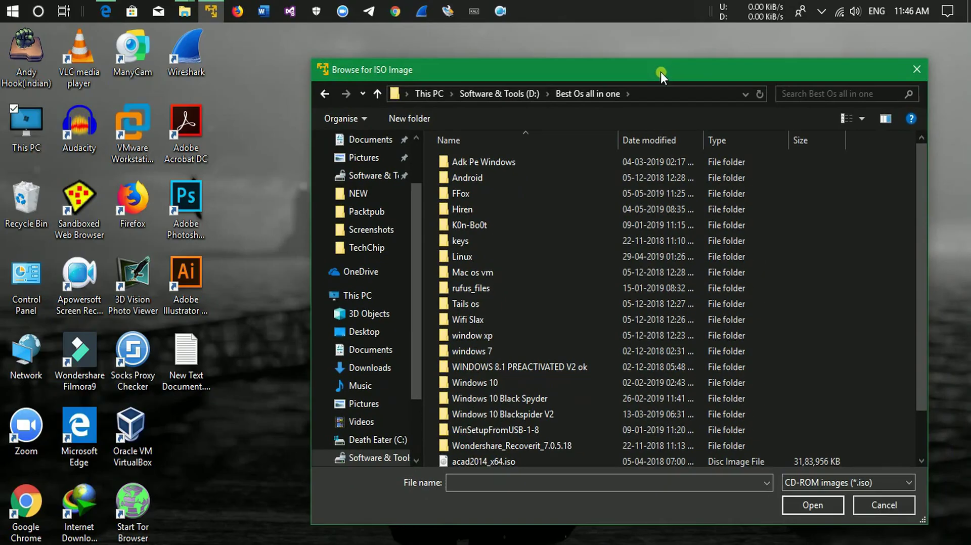
{"action": "left_click_drag", "start_coordinate": [920, 168], "coordinate": [897, 257]}
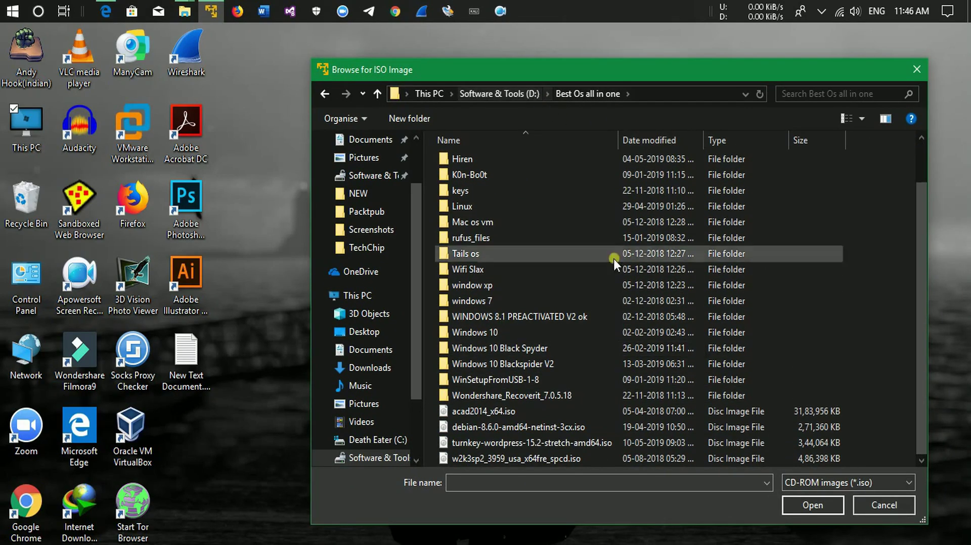
{"action": "double_click", "coordinate": [556, 211]}
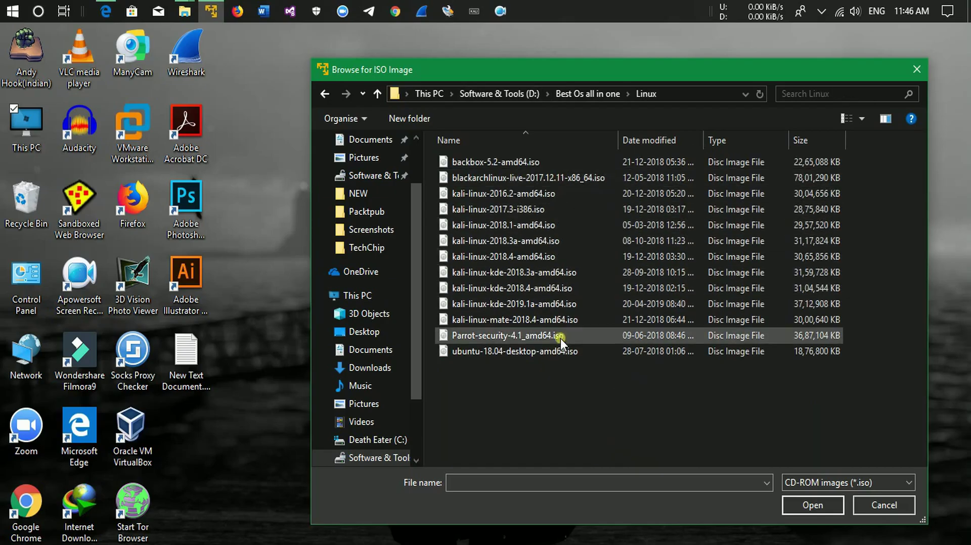
{"action": "left_click", "coordinate": [468, 308]}
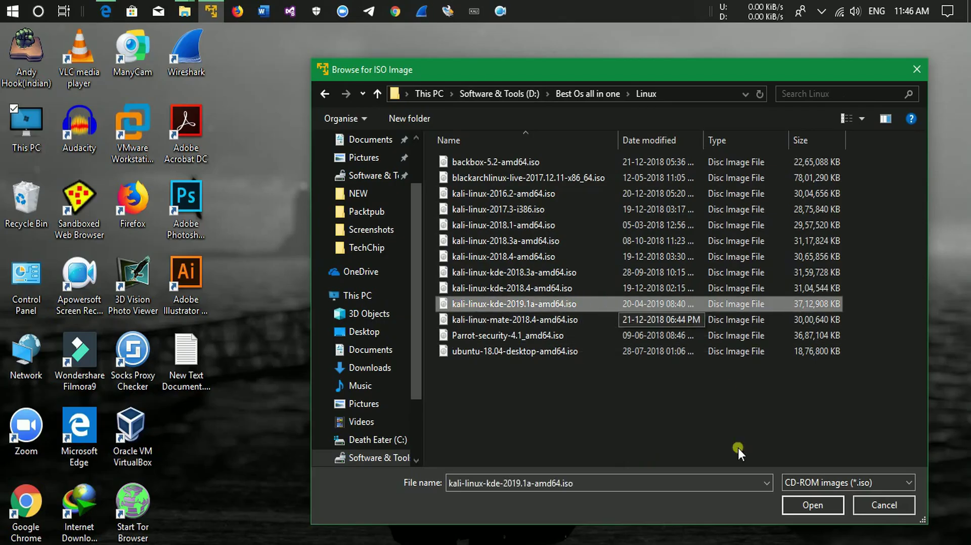
{"action": "left_click", "coordinate": [820, 502]}
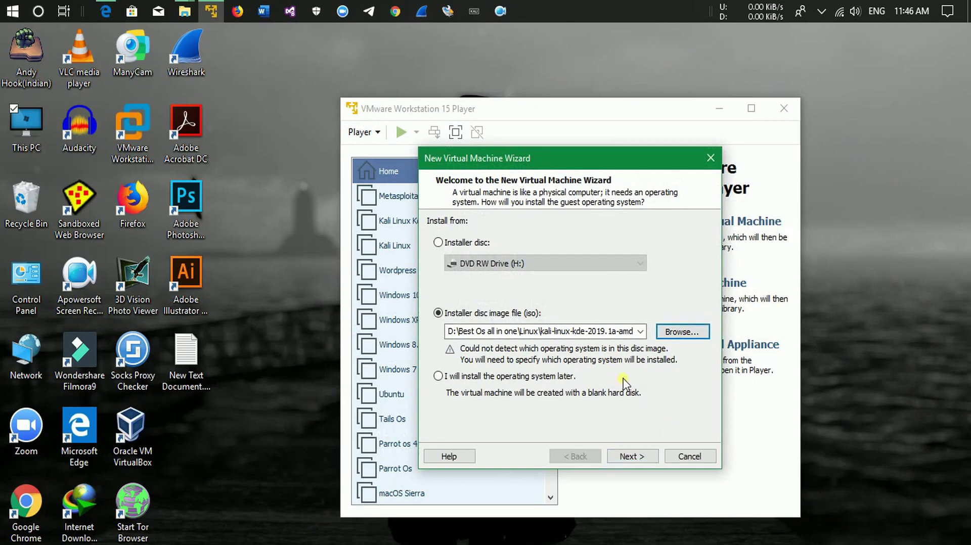
Accept Linux as the guest OS and name the VM 'kali linux 2019 kde'.
{"action": "left_click", "coordinate": [641, 457]}
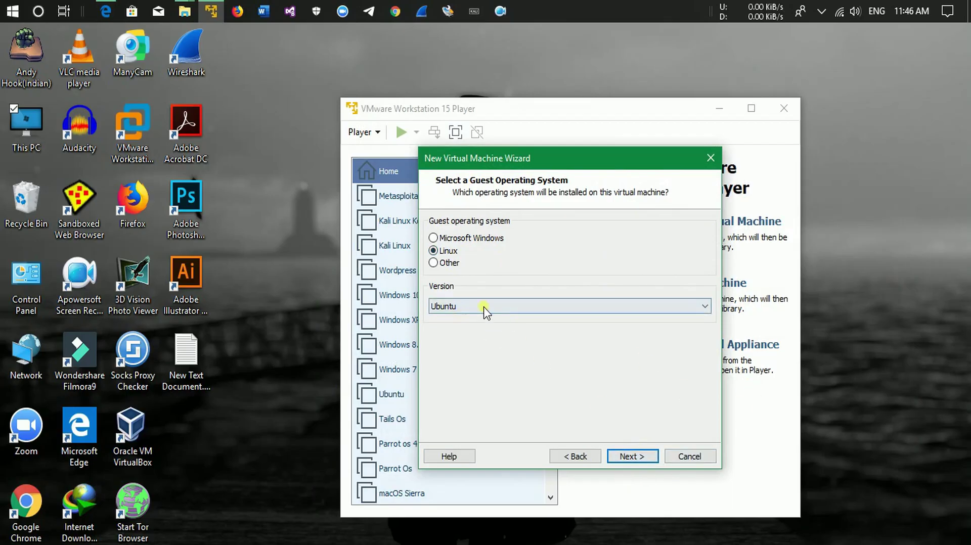
{"action": "left_click", "coordinate": [632, 456]}
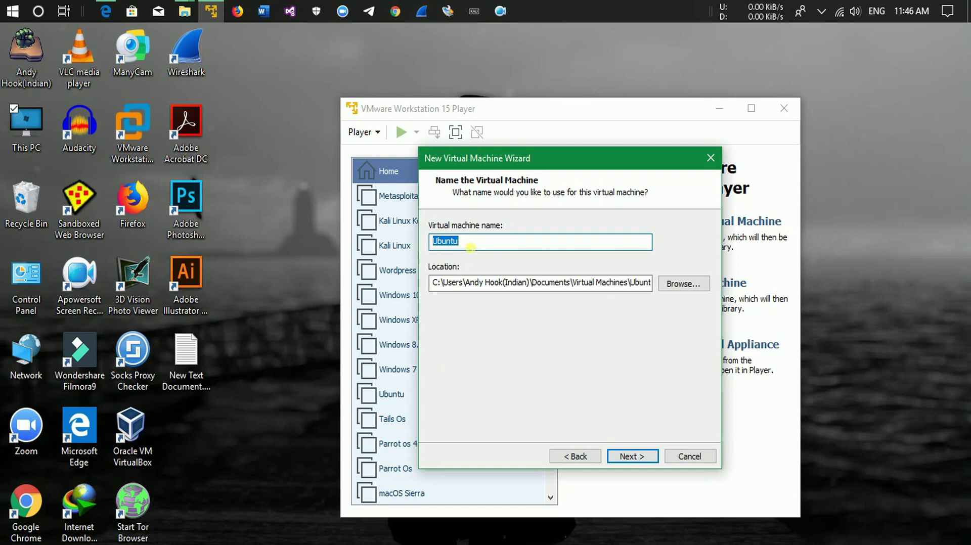
{"action": "type", "text": "kali linux 2019 kde"}
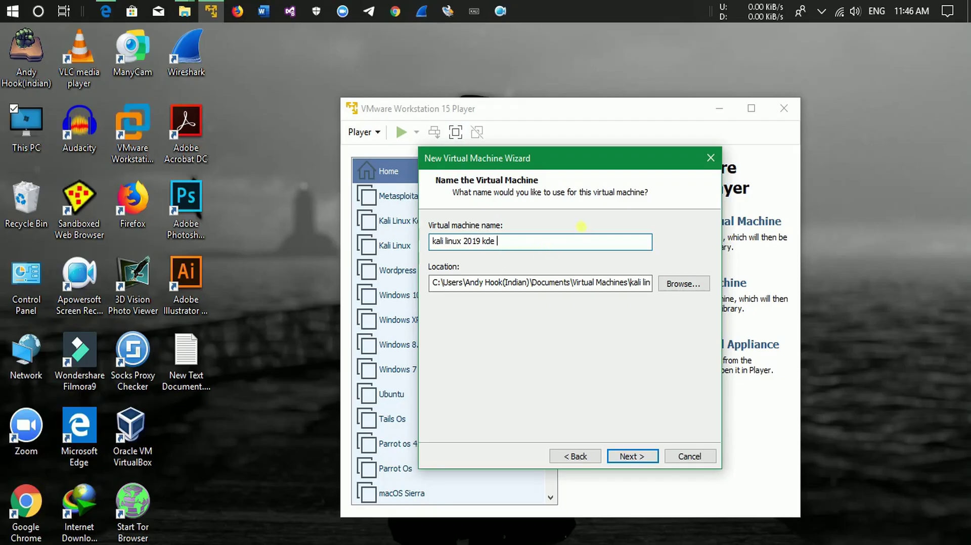
Store the VM in D:\vm\kali linux, then bring up File Explorer on This PC.
{"action": "left_click", "coordinate": [677, 282]}
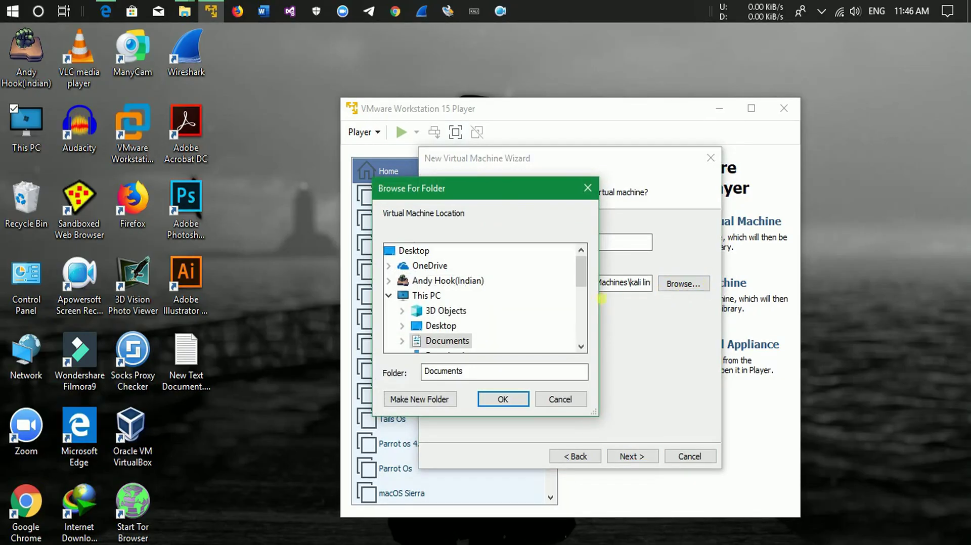
{"action": "left_click_drag", "start_coordinate": [586, 275], "coordinate": [588, 318]}
{"action": "left_click", "coordinate": [402, 310]}
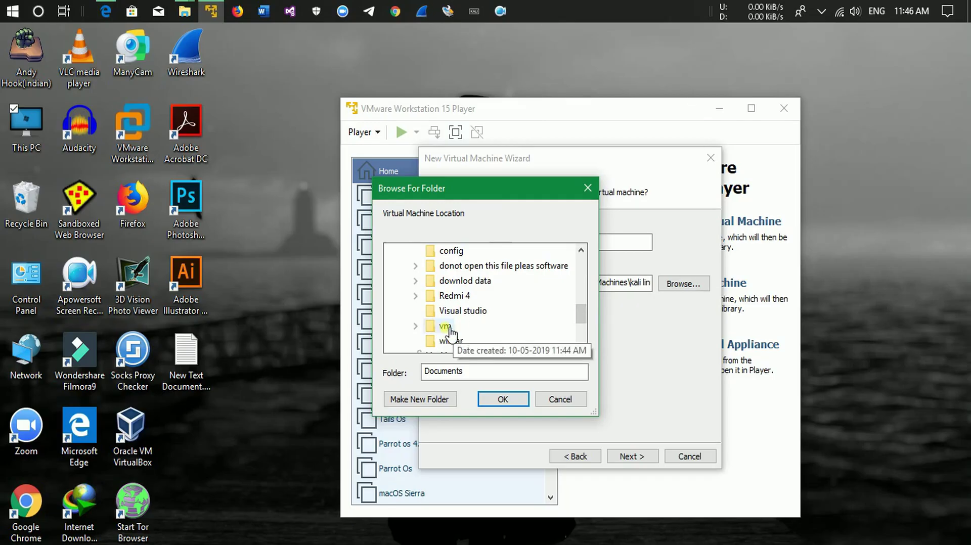
{"action": "left_click", "coordinate": [415, 325]}
{"action": "left_click", "coordinate": [464, 341]}
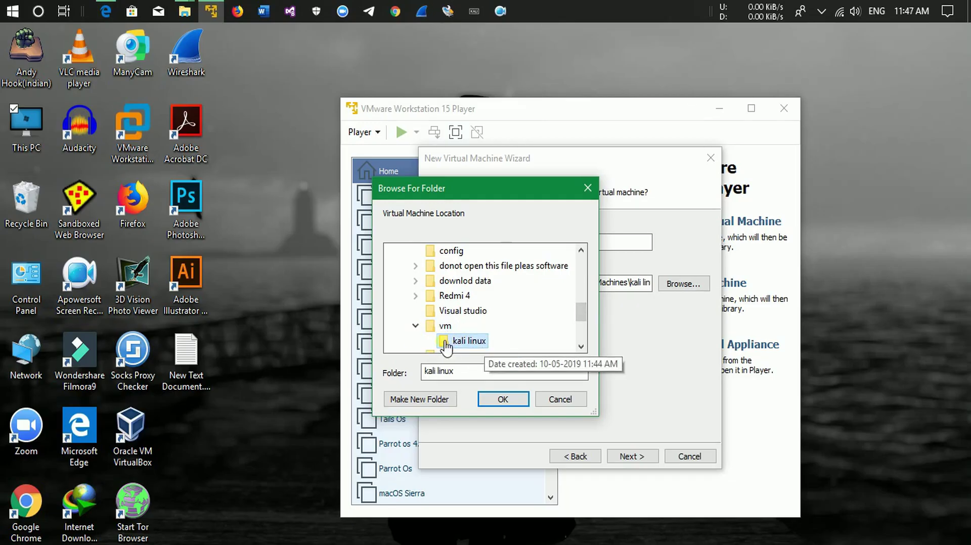
{"action": "left_click", "coordinate": [503, 399]}
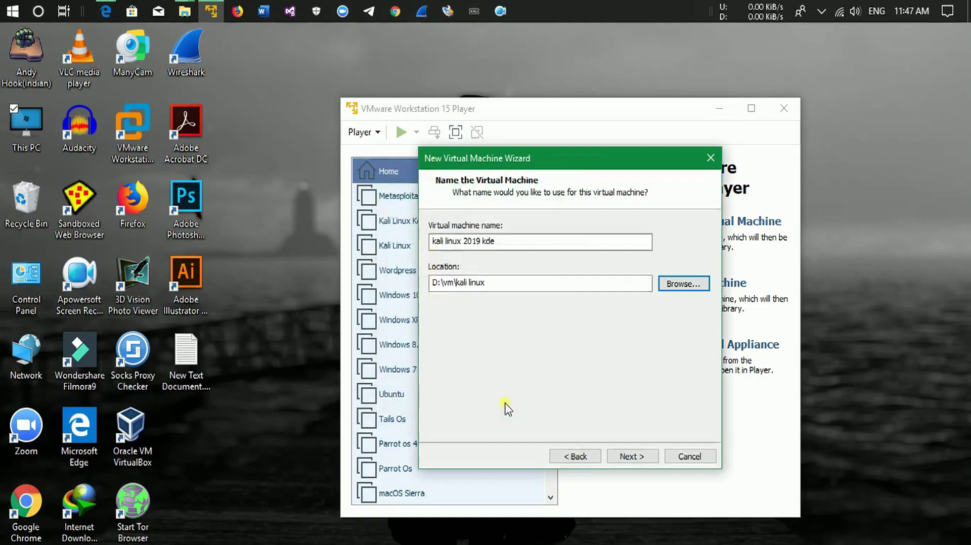
{"action": "left_click_drag", "start_coordinate": [494, 283], "coordinate": [431, 293]}
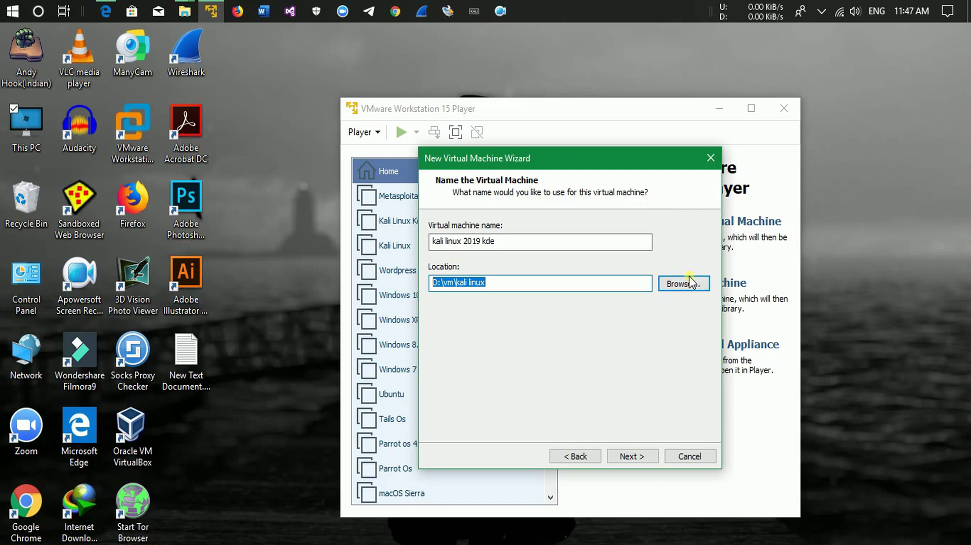
{"action": "key", "text": "super+e"}
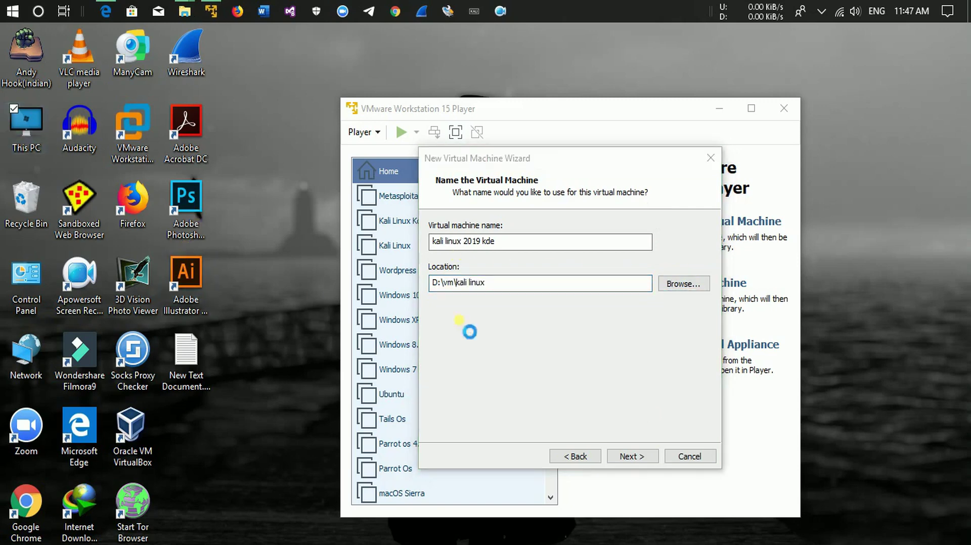
{"action": "left_click", "coordinate": [263, 286]}
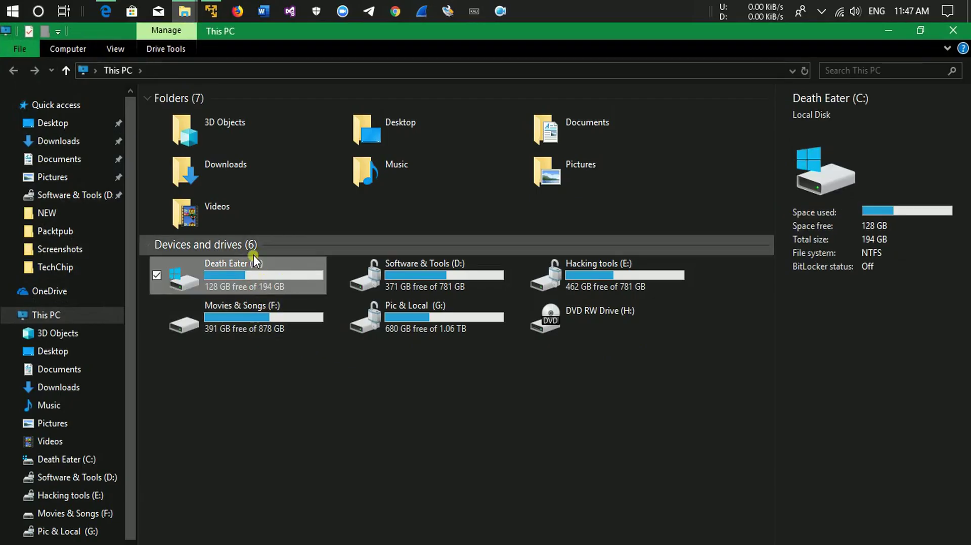
Browse the Documents folder, return to This PC, and minimize File Explorer.
{"action": "left_click", "coordinate": [59, 159]}
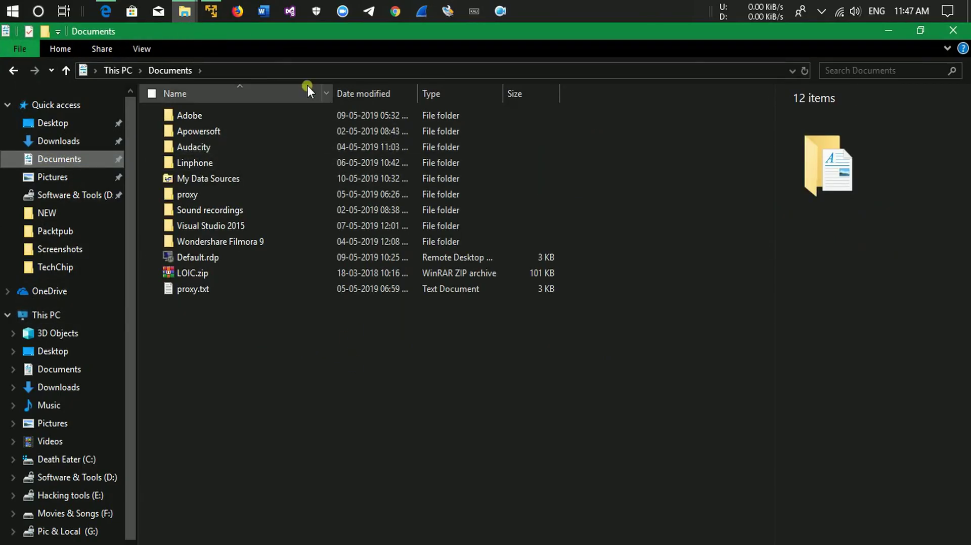
{"action": "left_click_drag", "start_coordinate": [425, 416], "coordinate": [323, 252]}
{"action": "left_click", "coordinate": [360, 387]}
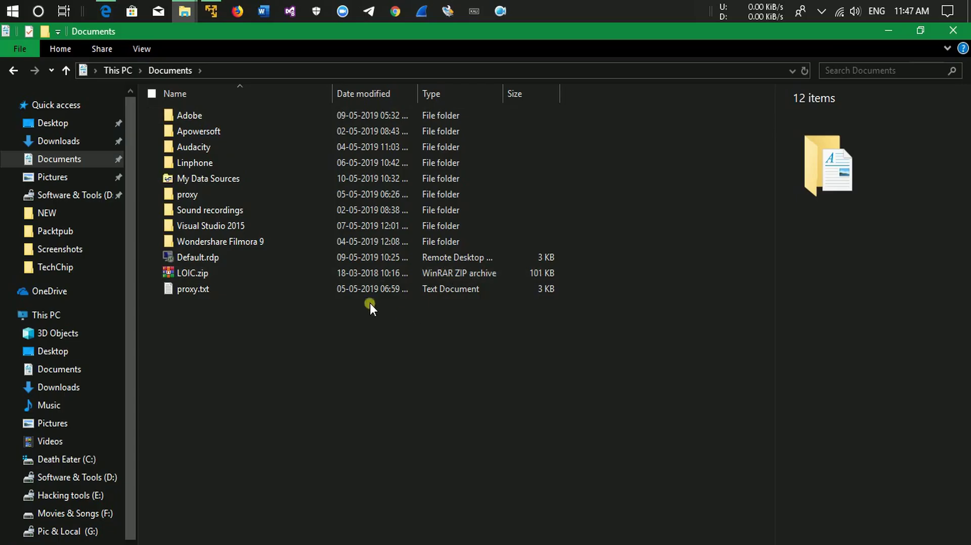
{"action": "left_click", "coordinate": [12, 71]}
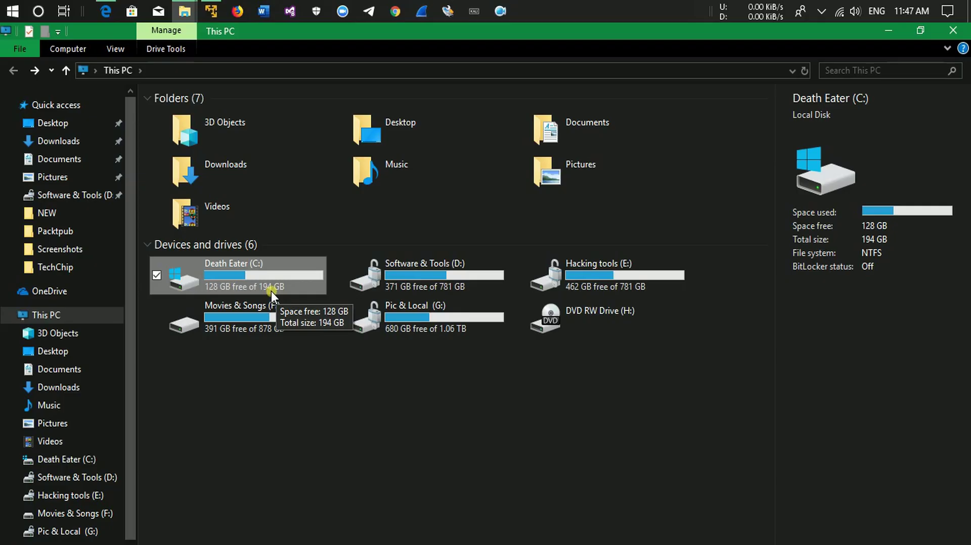
{"action": "left_click", "coordinate": [886, 31]}
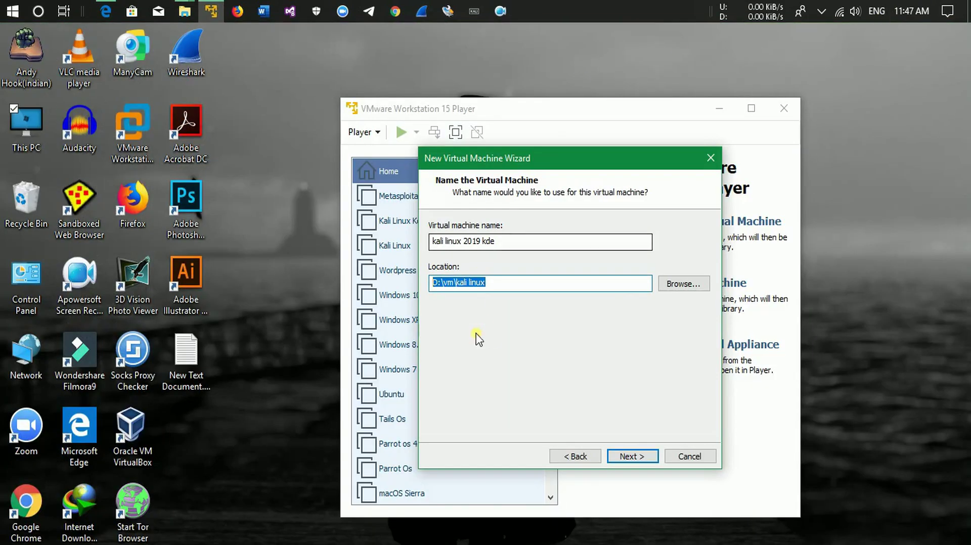
Keep the D:\vm\kali linux location and give the VM a 30 GB split virtual disk.
{"action": "left_click", "coordinate": [521, 290]}
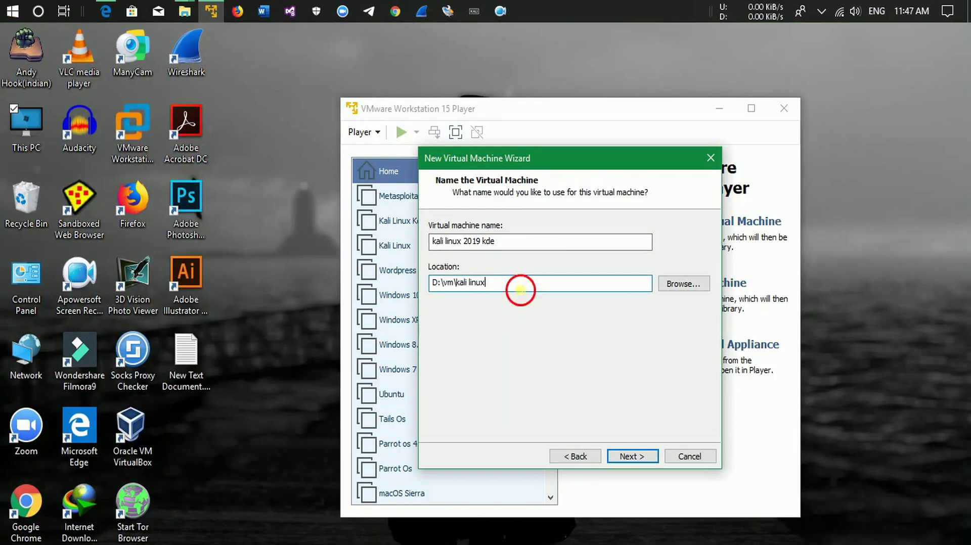
{"action": "left_click", "coordinate": [632, 457]}
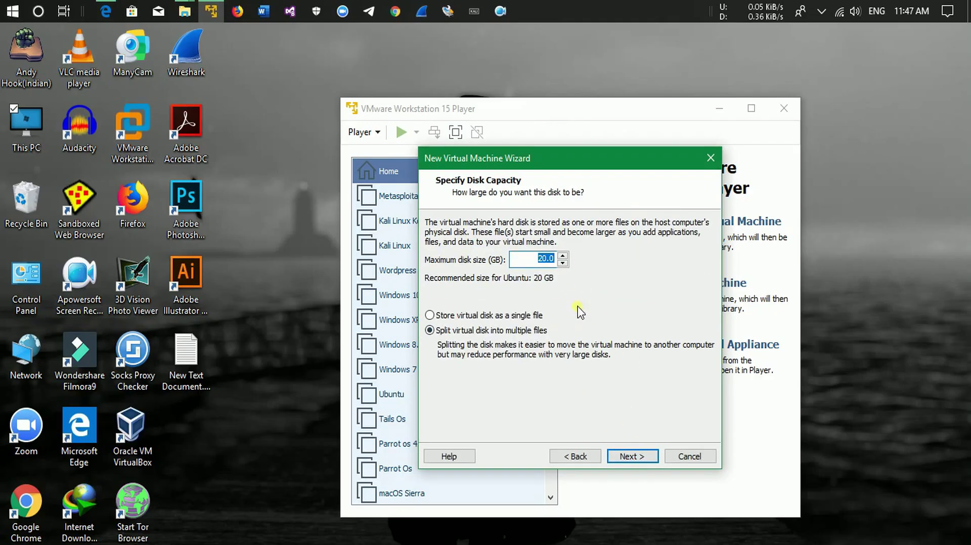
{"action": "left_click", "coordinate": [563, 256]}
{"action": "left_click", "coordinate": [563, 256]}
{"action": "left_click", "coordinate": [563, 256]}
{"action": "left_click", "coordinate": [563, 263]}
{"action": "left_click", "coordinate": [563, 256]}
{"action": "left_click", "coordinate": [562, 256]}
{"action": "left_click", "coordinate": [562, 256]}
{"action": "left_click", "coordinate": [563, 256]}
{"action": "left_click", "coordinate": [563, 256]}
{"action": "left_click", "coordinate": [640, 454]}
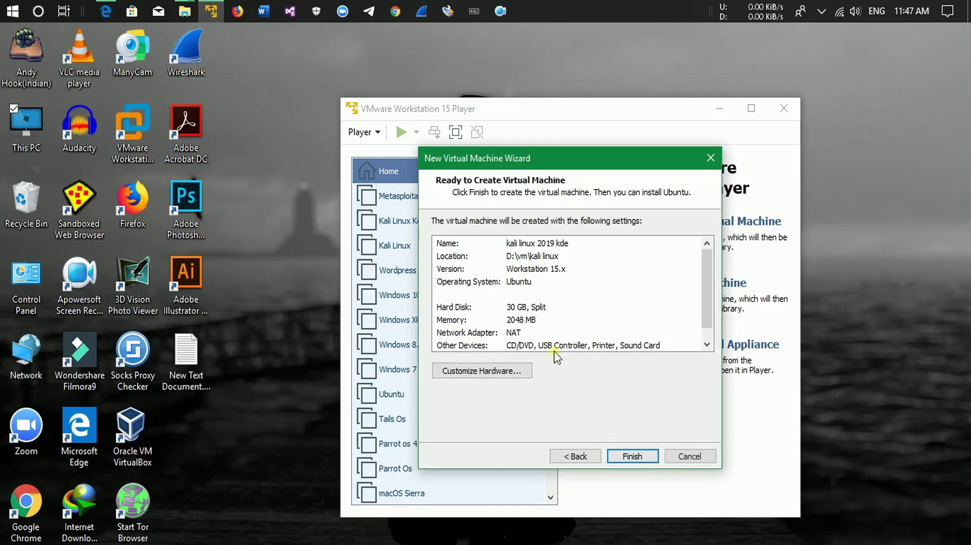
{"action": "left_click", "coordinate": [493, 374]}
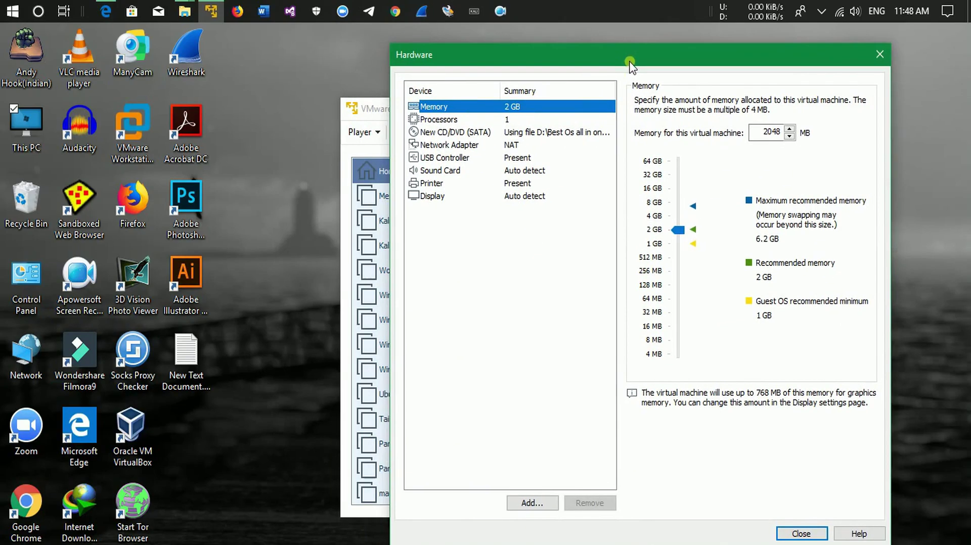
Review the VM's hardware devices, keep memory at 2048 MB, and finish creating the VM.
{"action": "left_click", "coordinate": [527, 120]}
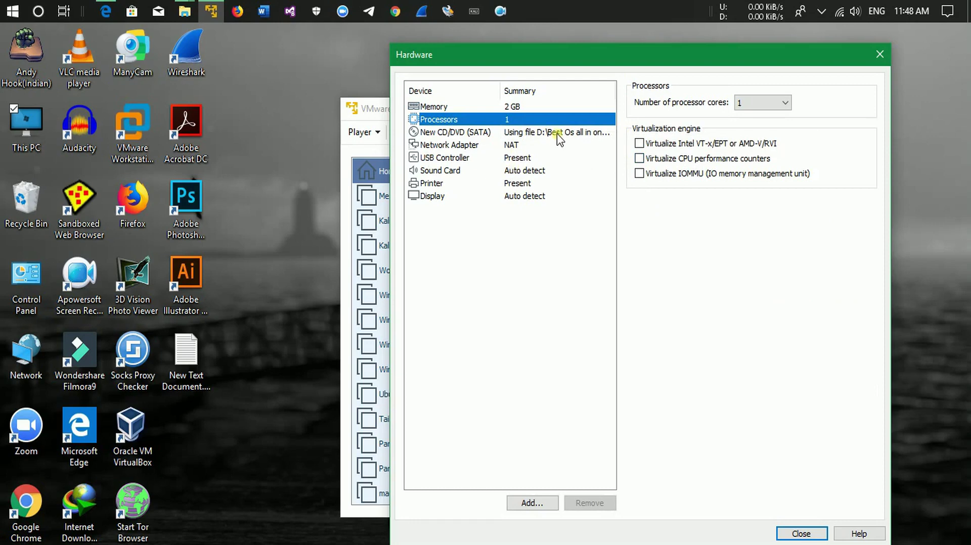
{"action": "left_click", "coordinate": [542, 132]}
{"action": "left_click", "coordinate": [535, 146]}
{"action": "left_click", "coordinate": [544, 159]}
{"action": "left_click", "coordinate": [545, 183]}
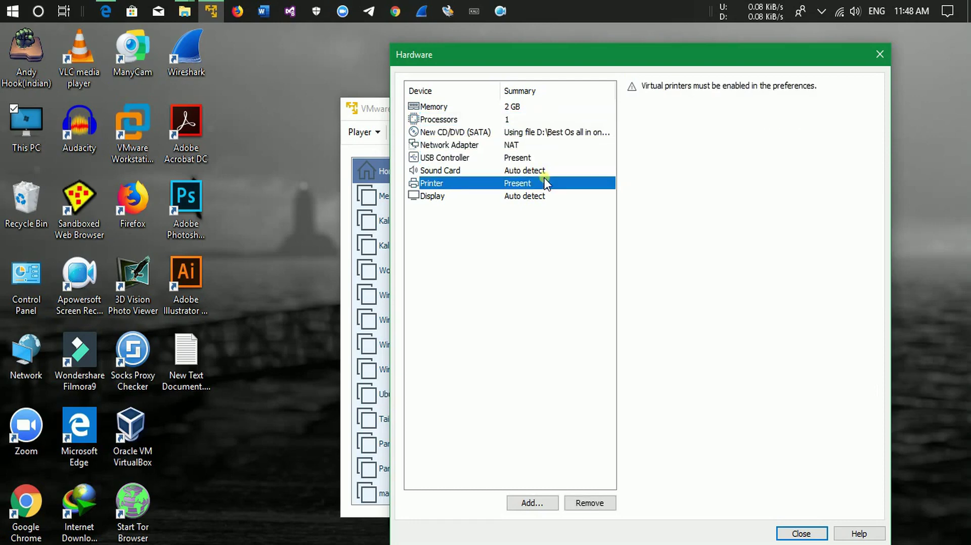
{"action": "left_click", "coordinate": [546, 196]}
{"action": "left_click", "coordinate": [537, 106]}
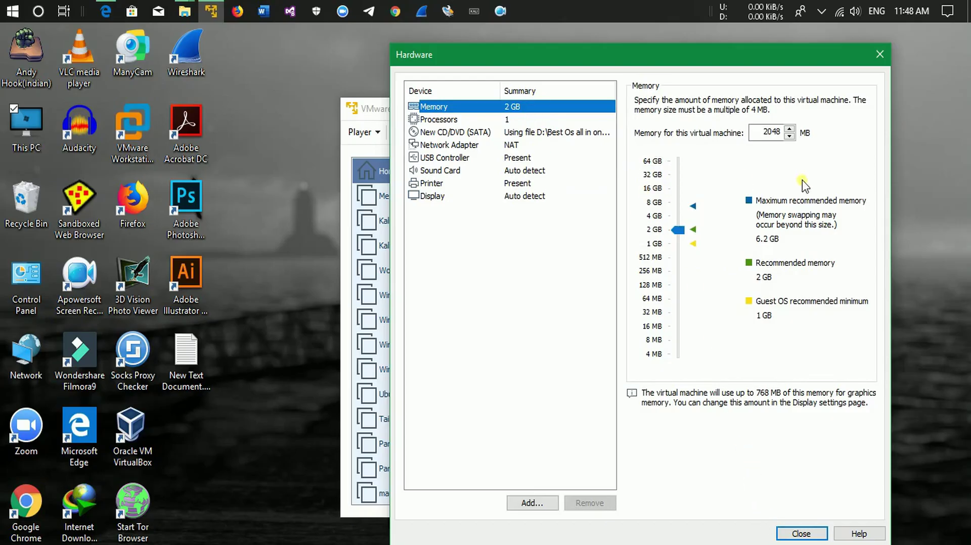
{"action": "mouse_move", "coordinate": [677, 229]}
{"action": "left_mouse_down"}
{"action": "mouse_move", "coordinate": [678, 217]}
{"action": "mouse_move", "coordinate": [686, 233]}
{"action": "left_mouse_up"}
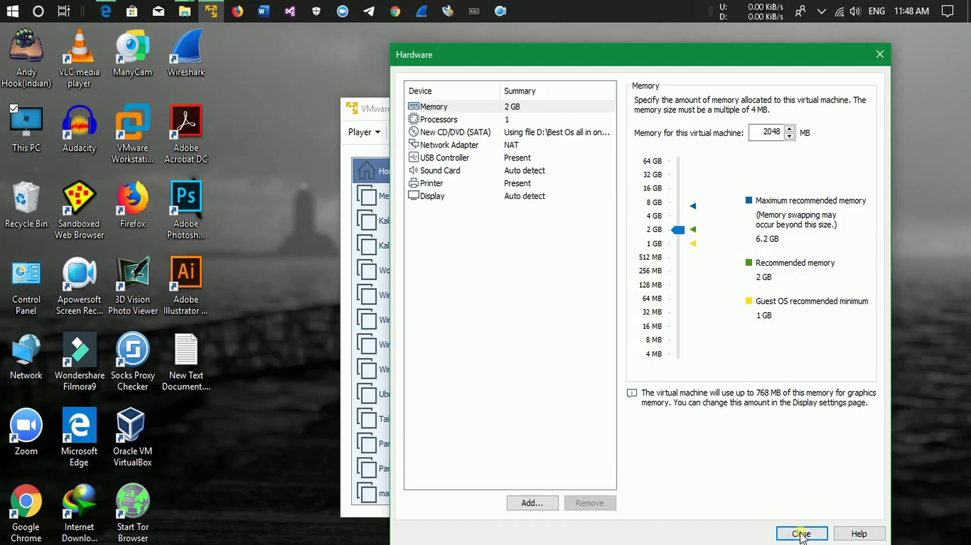
{"action": "left_click", "coordinate": [801, 533]}
{"action": "left_click", "coordinate": [640, 462]}
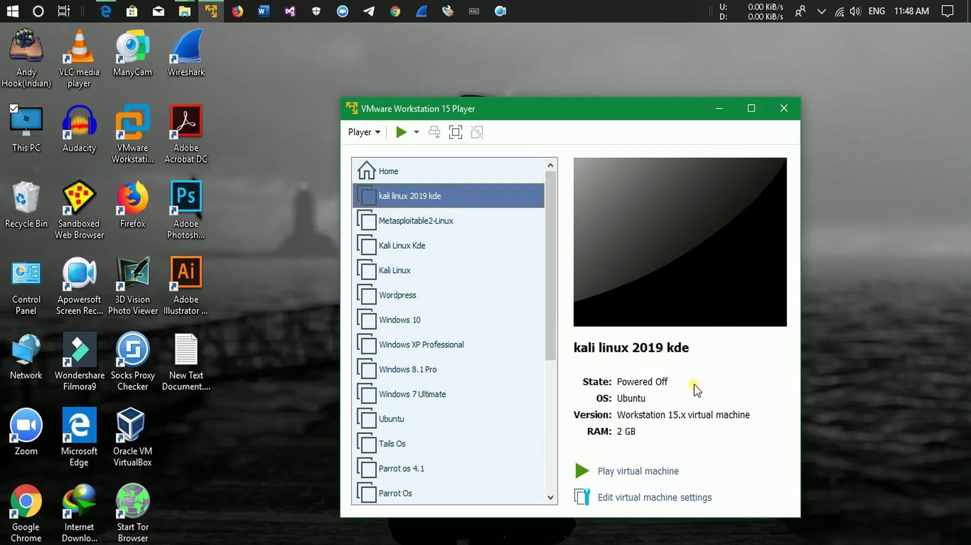
Power on the kali linux 2019 kde VM, dismiss the virtual printing warning, and reposition its window.
{"action": "left_click", "coordinate": [630, 475]}
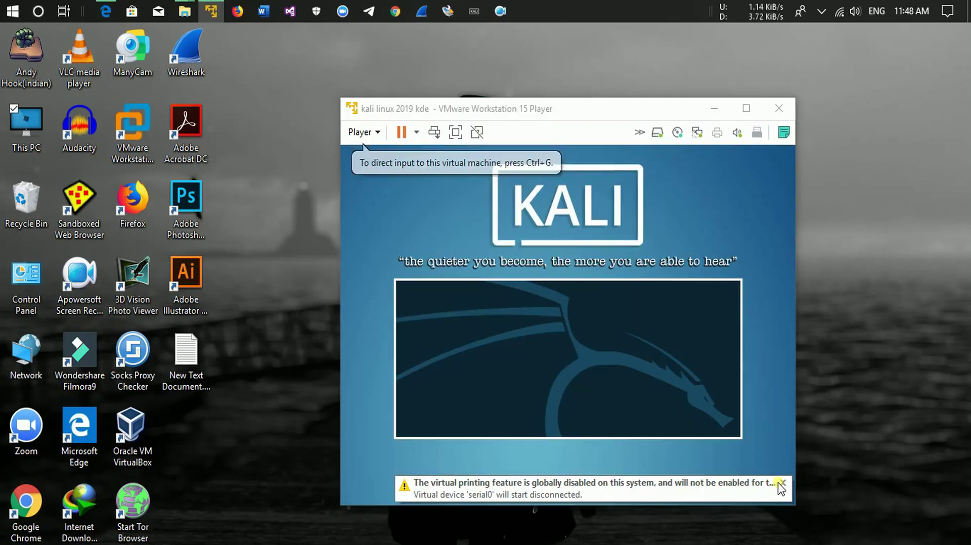
{"action": "left_click", "coordinate": [782, 483]}
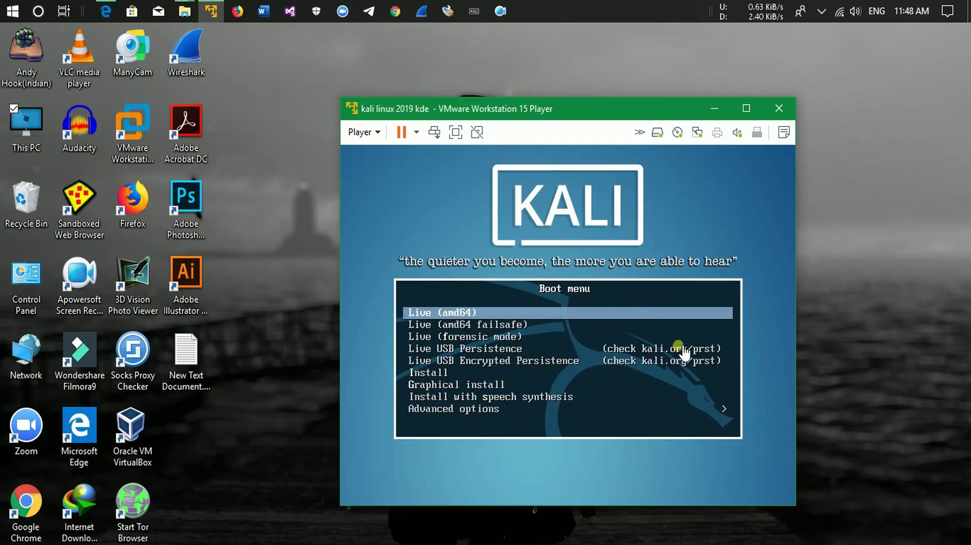
{"action": "left_click_drag", "start_coordinate": [592, 115], "coordinate": [619, 66]}
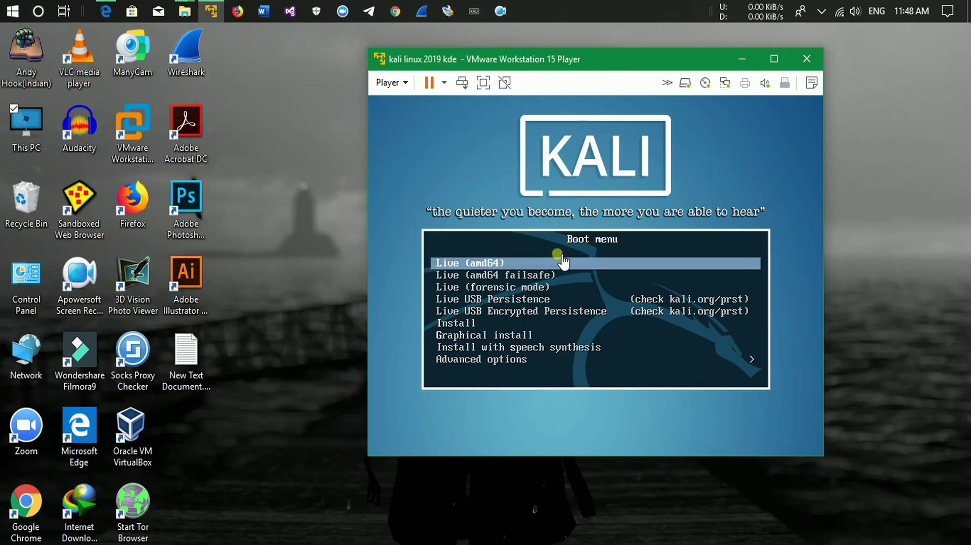
Boot the Live (amd64) entry from the Kali boot menu.
{"action": "left_click", "coordinate": [561, 256]}
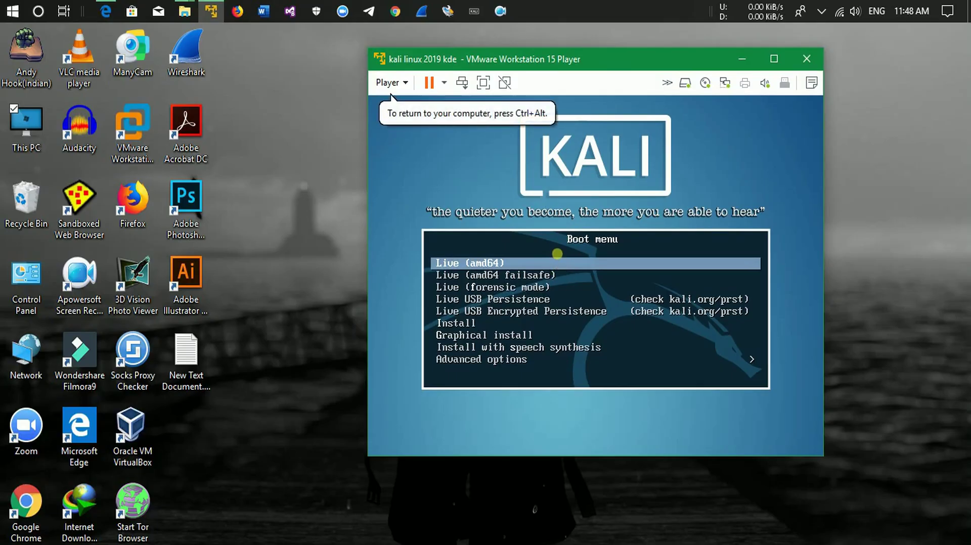
{"action": "key", "text": "Down"}
{"action": "key", "text": "Up"}
{"action": "key", "text": "Return"}
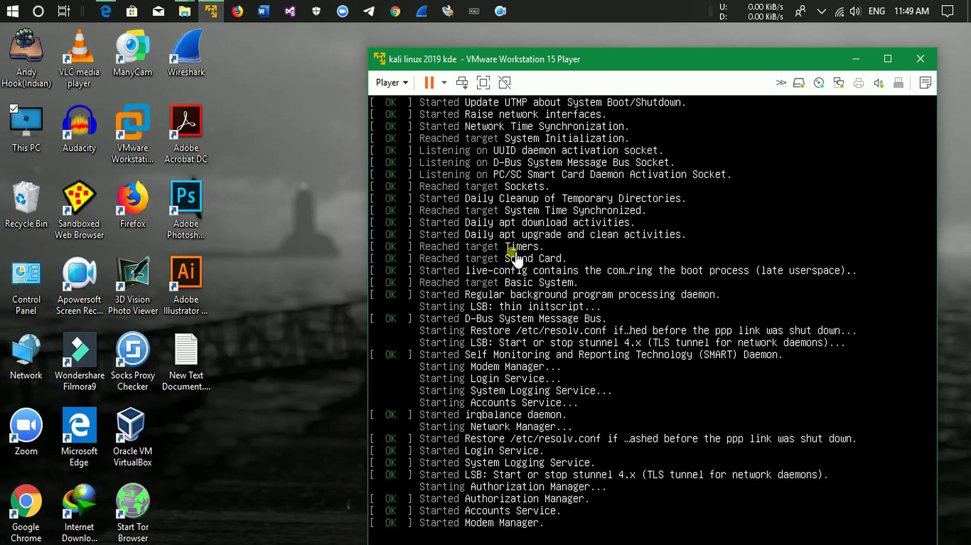
Press Enter at the root console and maximize the VM window.
{"action": "left_click_drag", "start_coordinate": [704, 65], "coordinate": [666, 40]}
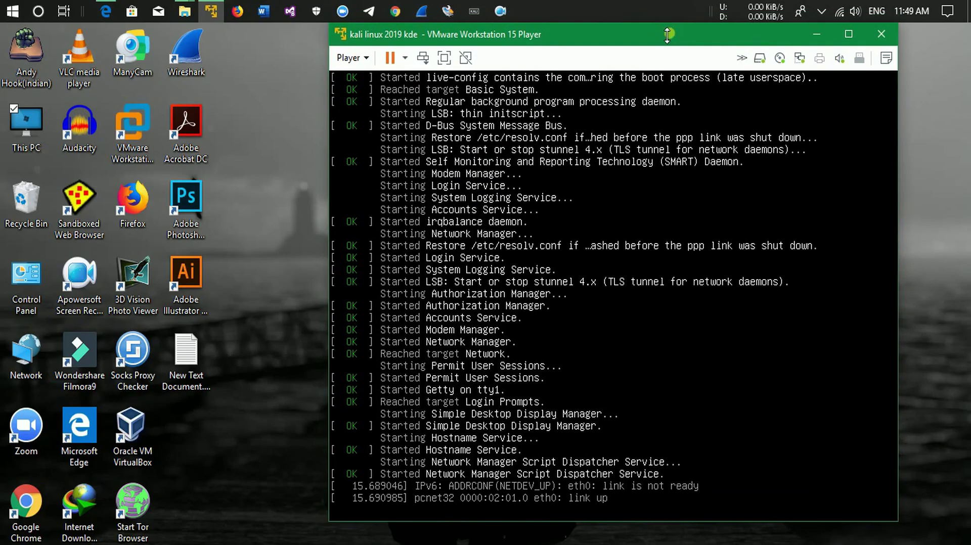
{"action": "left_click_drag", "start_coordinate": [663, 33], "coordinate": [613, 35]}
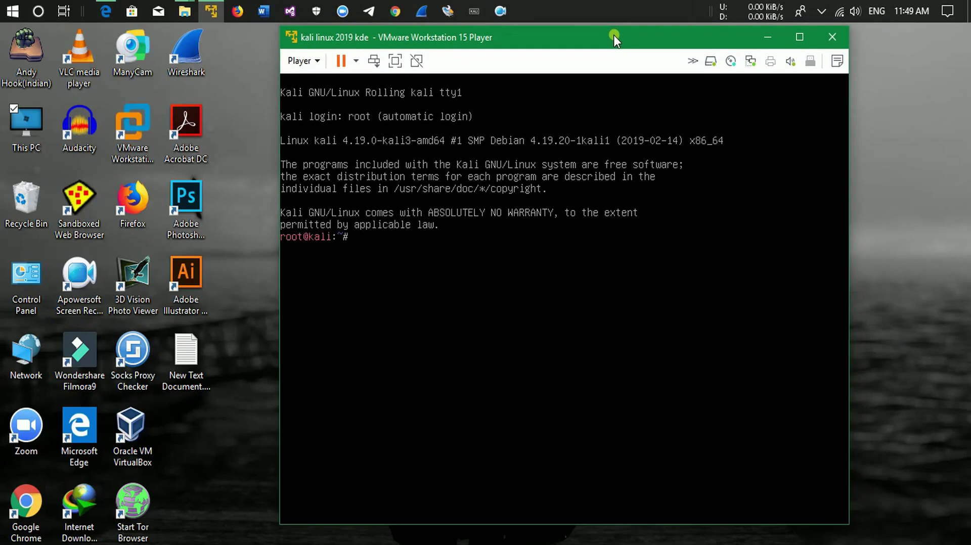
{"action": "left_click", "coordinate": [546, 221]}
{"action": "key", "text": "Return"}
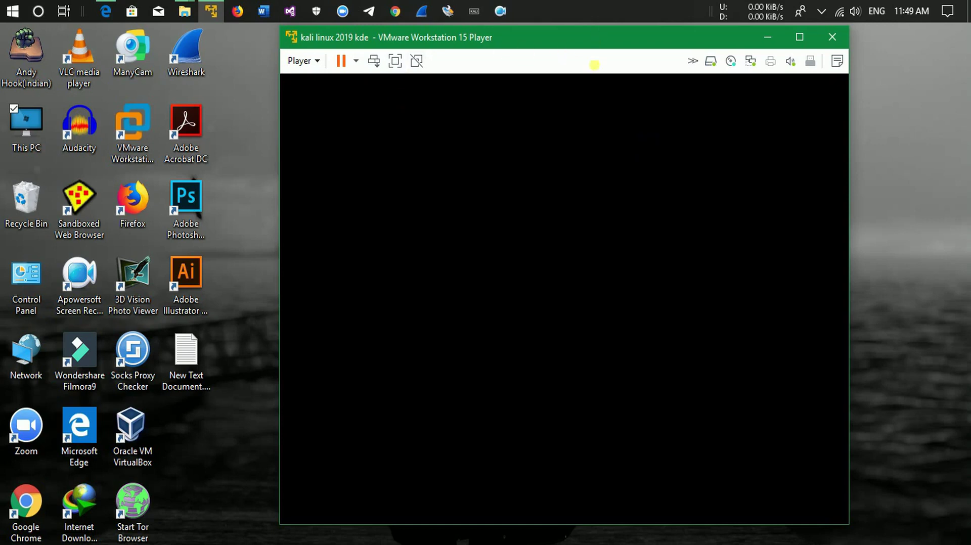
{"action": "left_click_drag", "start_coordinate": [713, 31], "coordinate": [683, 23]}
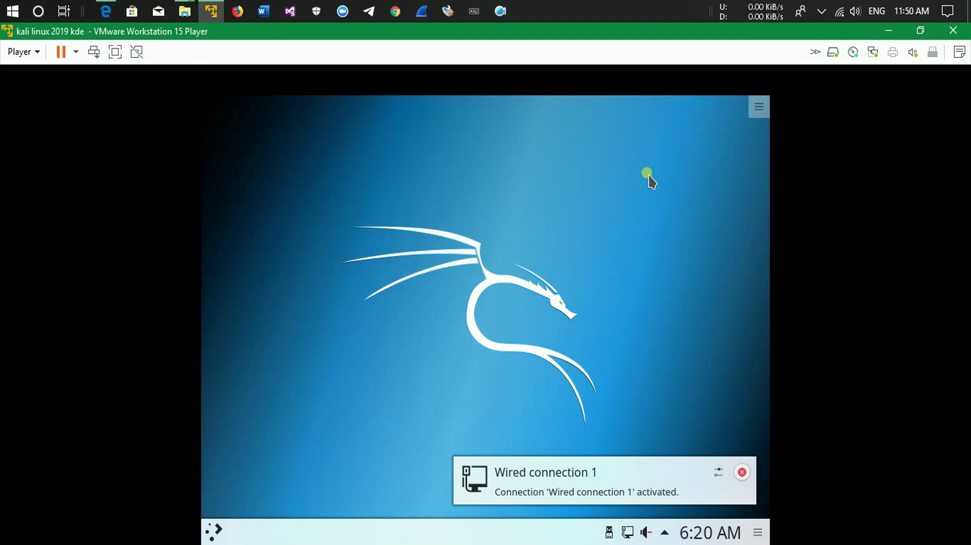
Dismiss the Wired connection notification and open and close the desktop menu.
{"action": "left_click", "coordinate": [742, 473]}
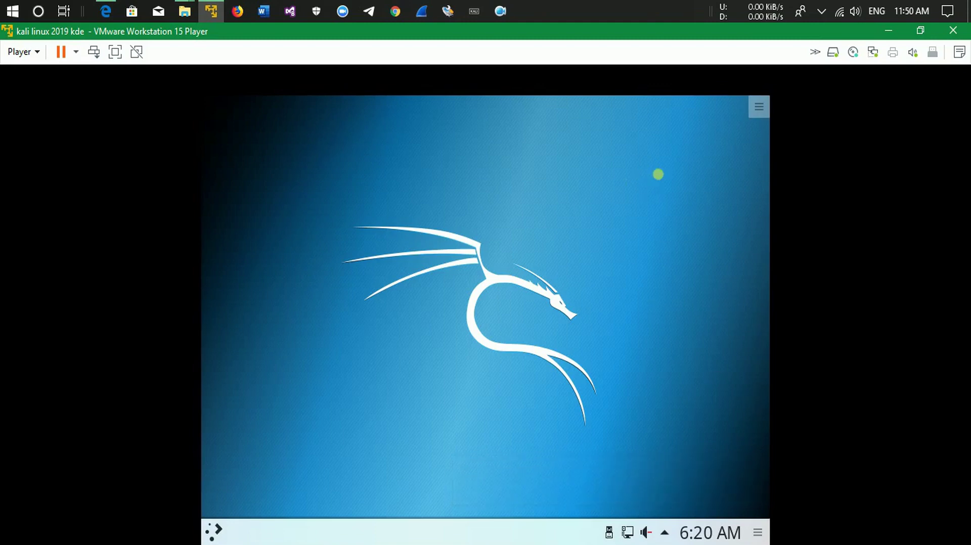
{"action": "left_click", "coordinate": [768, 108]}
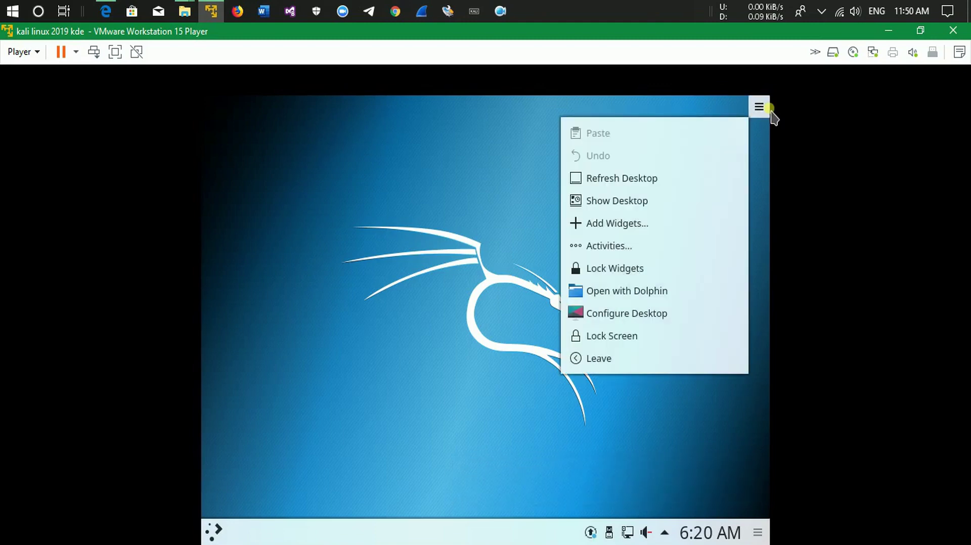
{"action": "left_click", "coordinate": [437, 233]}
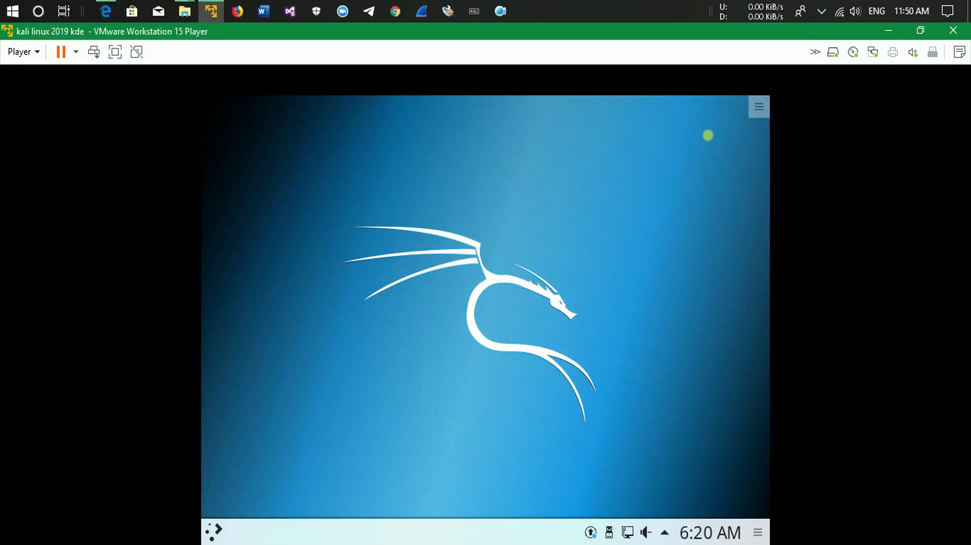
{"action": "left_click", "coordinate": [758, 111]}
{"action": "left_click", "coordinate": [757, 116]}
{"action": "left_click_drag", "start_coordinate": [337, 191], "coordinate": [451, 290]}
{"action": "left_click", "coordinate": [751, 114]}
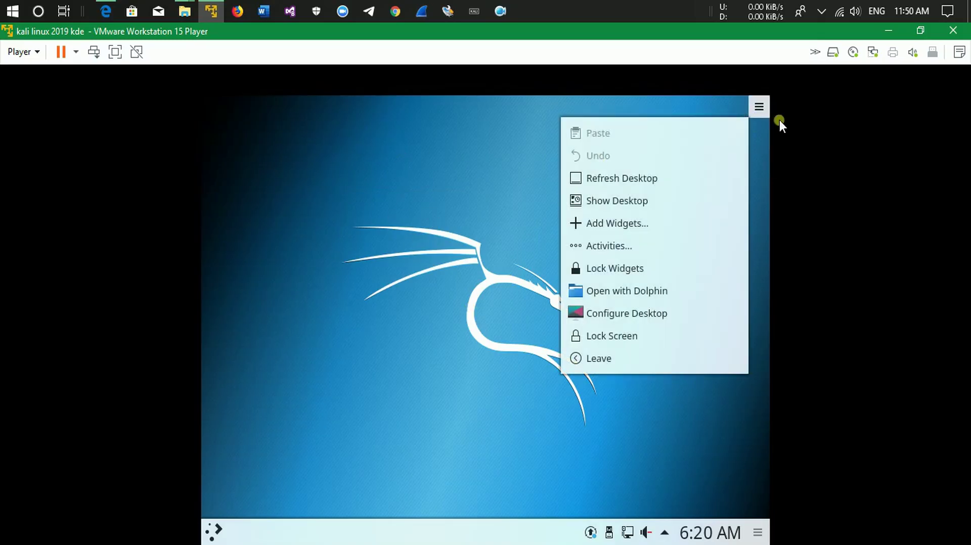
{"action": "left_click", "coordinate": [759, 106]}
Open and close the Kali application launcher twice.
{"action": "left_click", "coordinate": [214, 528]}
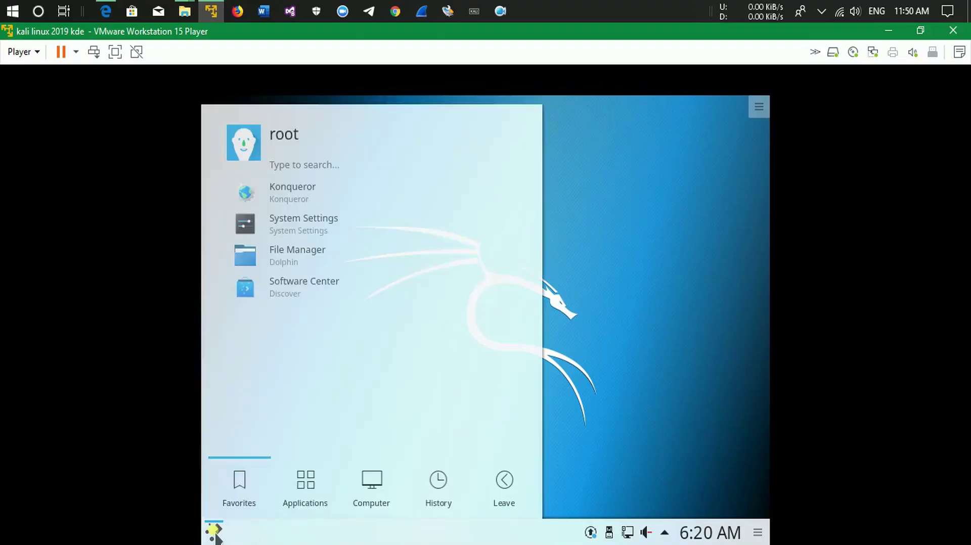
{"action": "left_click", "coordinate": [658, 276]}
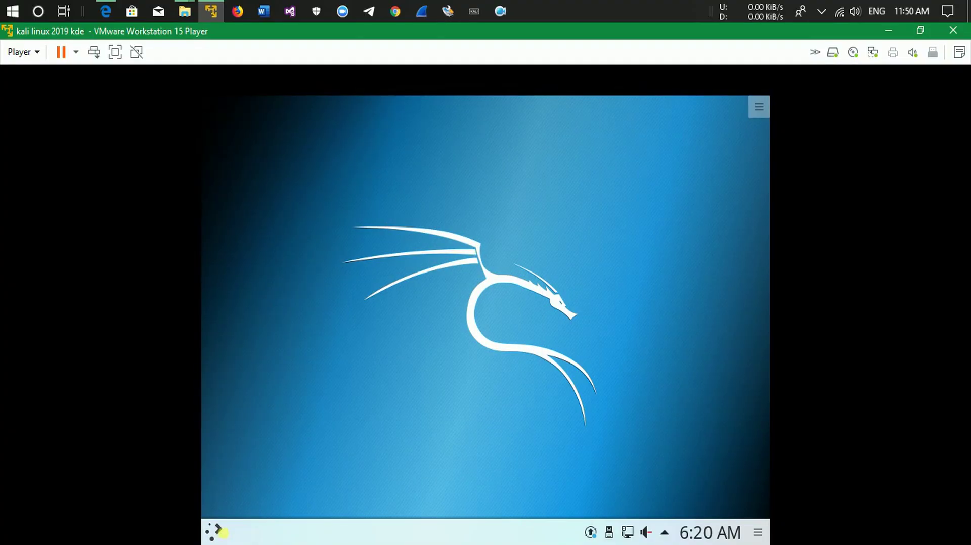
{"action": "left_click", "coordinate": [217, 529]}
{"action": "left_click", "coordinate": [221, 536]}
Restart the guest and boot the Graphical install entry from the Kali boot menu.
{"action": "left_click", "coordinate": [76, 52]}
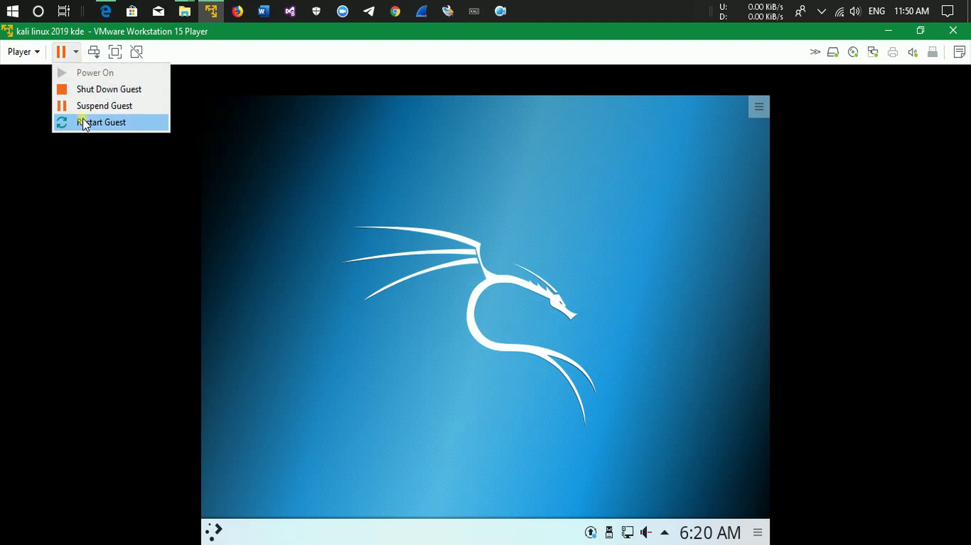
{"action": "left_click", "coordinate": [80, 122]}
{"action": "left_click", "coordinate": [507, 336]}
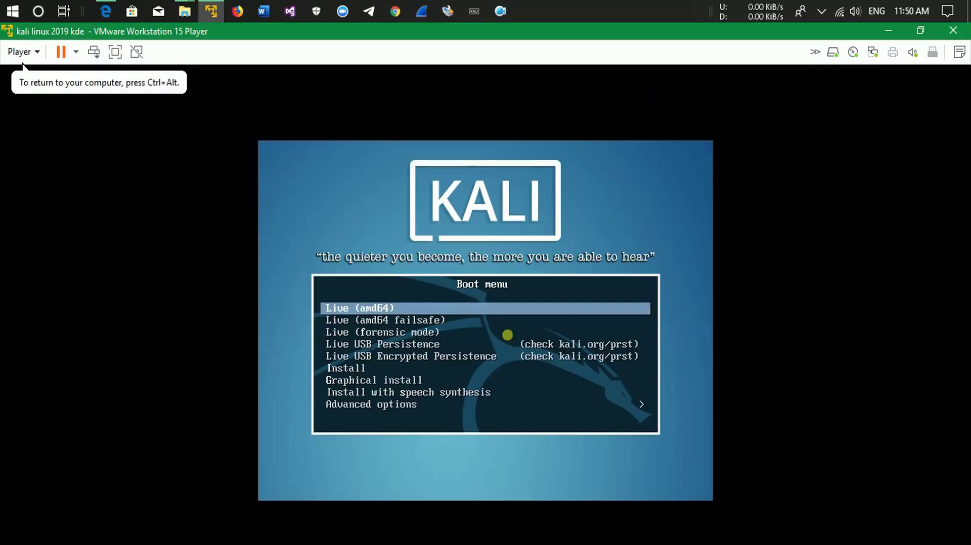
{"action": "key", "text": "Down"}
{"action": "key", "text": "Down"}
{"action": "key", "text": "Down"}
{"action": "key", "text": "Down"}
{"action": "key", "text": "Down"}
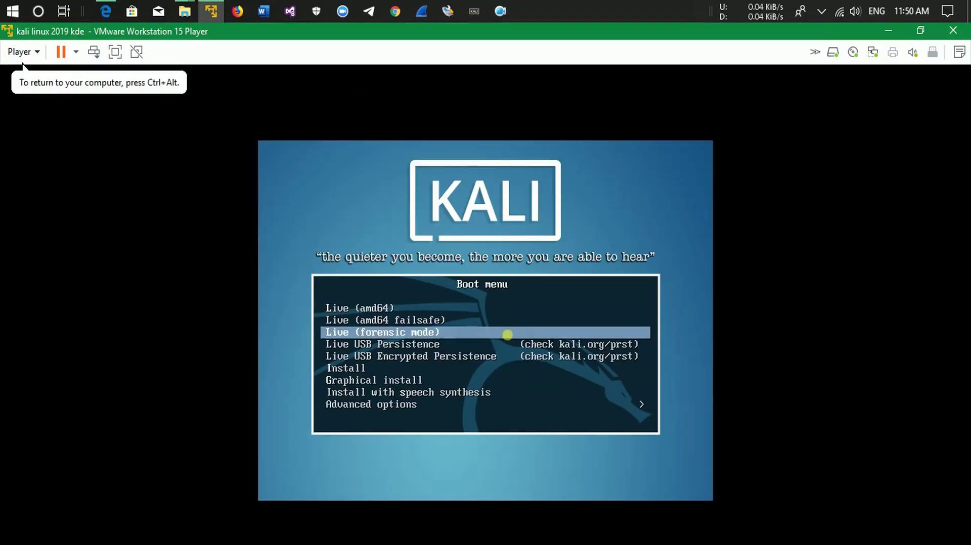
{"action": "key", "text": "Down"}
{"action": "key", "text": "Return"}
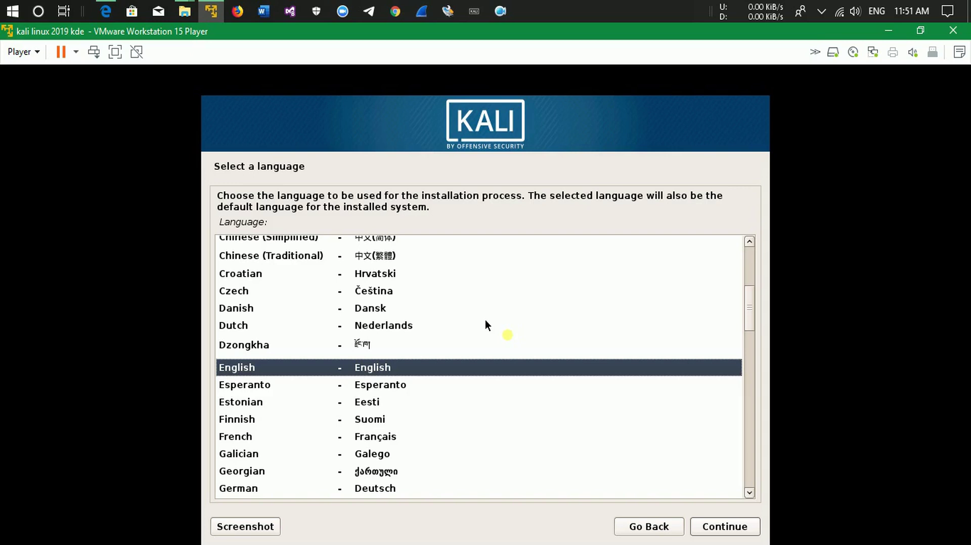
Accept English as the language, United States as the location and the American English keymap.
{"action": "key", "text": "Return"}
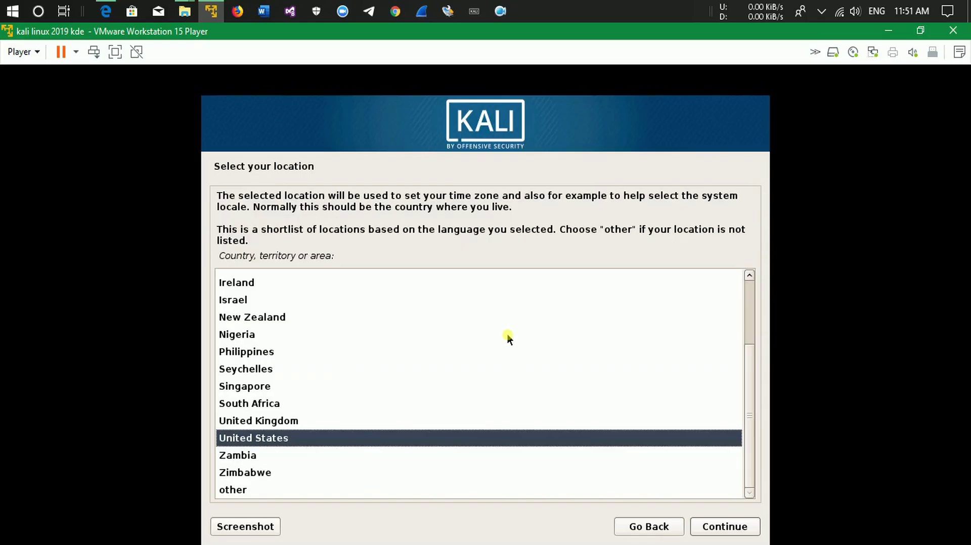
{"action": "key", "text": "Return"}
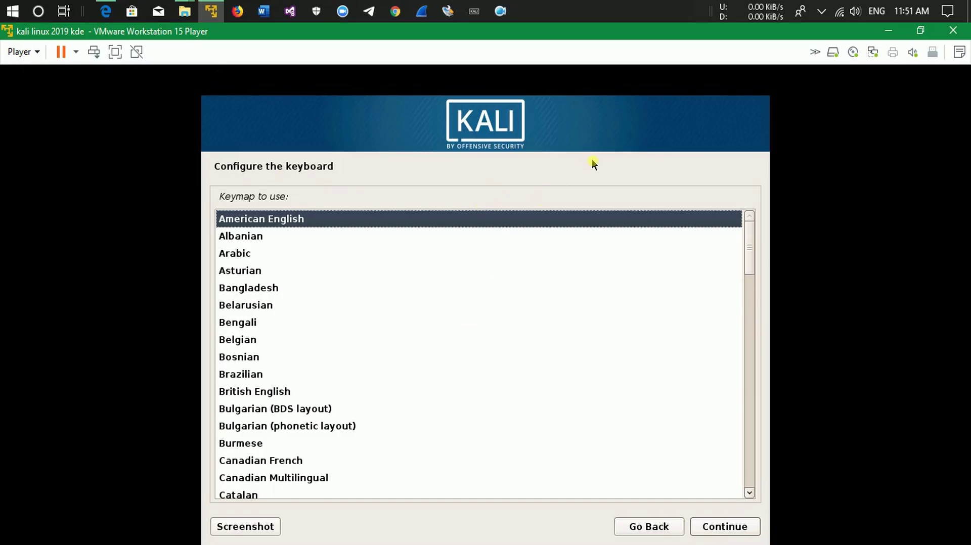
{"action": "key", "text": "Return"}
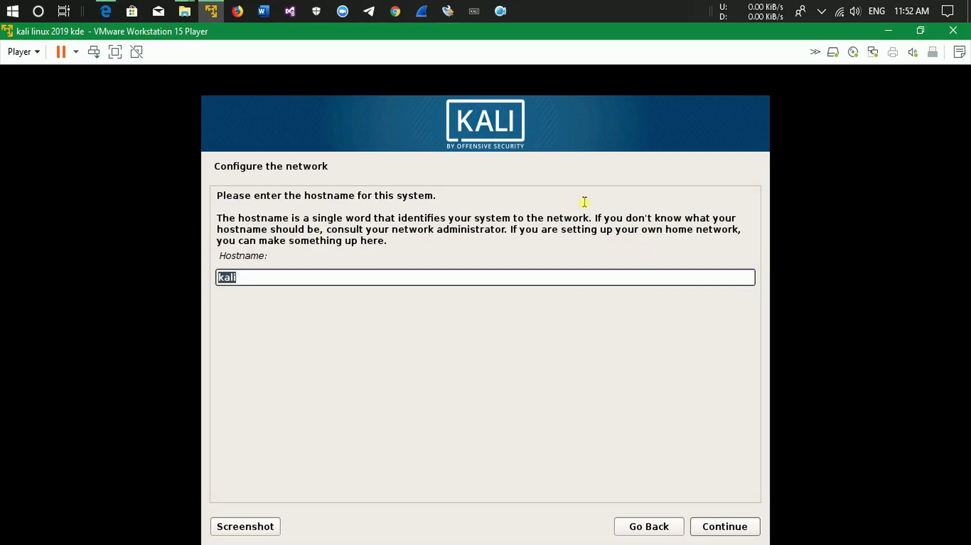
Set the hostname to 'Redrose' and leave the domain name blank.
{"action": "type", "text": "Redr"}
{"action": "type", "text": "o"}
{"action": "key", "text": "BackSpace"}
{"action": "type", "text": "ose"}
{"action": "key", "text": "Return"}
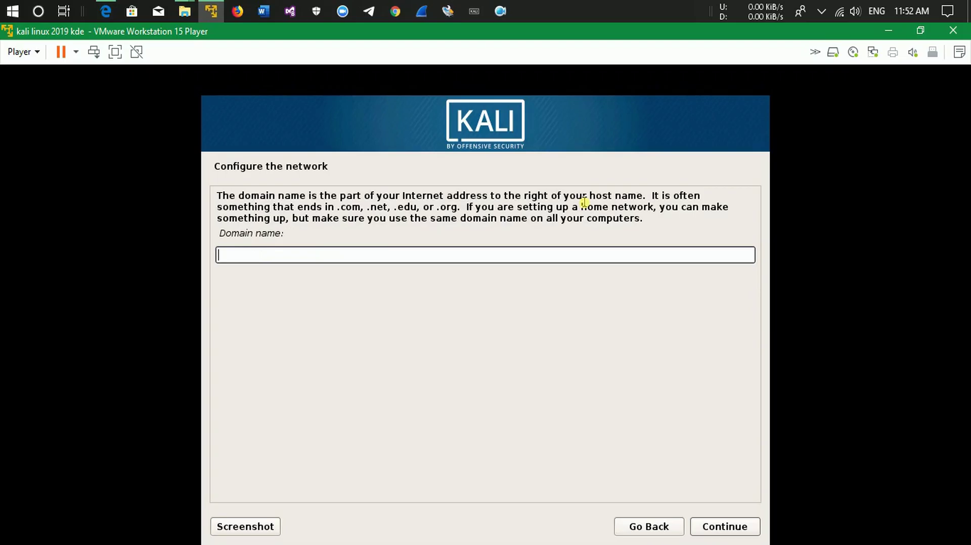
{"action": "key", "text": "Return"}
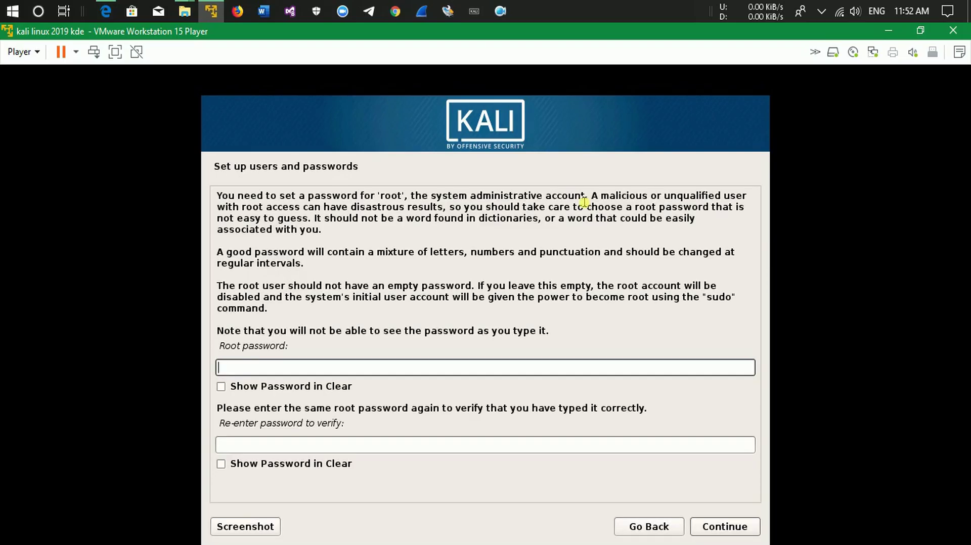
Enter the root password, confirm it in the second field, and continue.
{"action": "type", "text": "abc"}
{"action": "key", "text": "BackSpace"}
{"action": "key", "text": "BackSpace"}
{"action": "key", "text": "BackSpace"}
{"action": "type", "text": "toor"}
{"action": "key", "text": "Tab"}
{"action": "key", "text": "Tab"}
{"action": "type", "text": "too"}
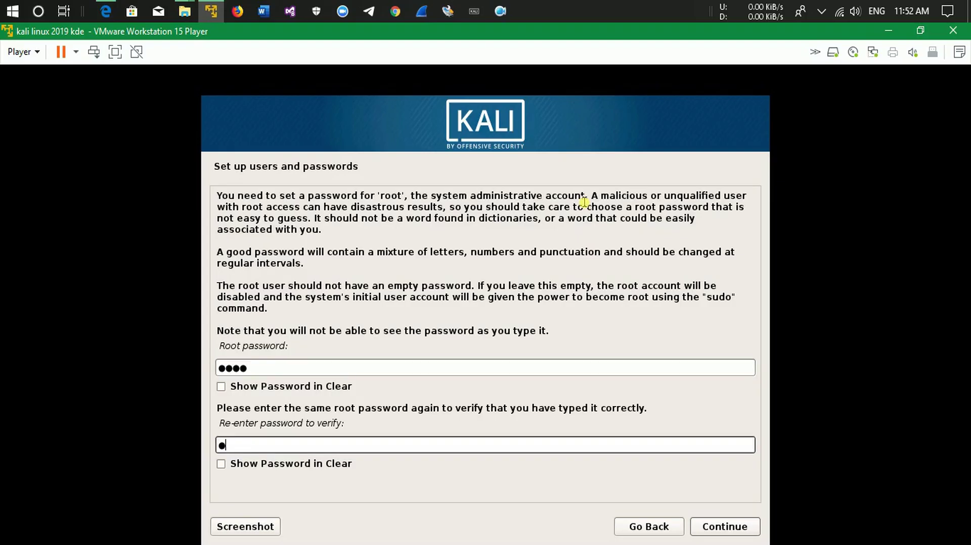
{"action": "type", "text": "r"}
{"action": "left_click_drag", "start_coordinate": [317, 366], "coordinate": [201, 369]}
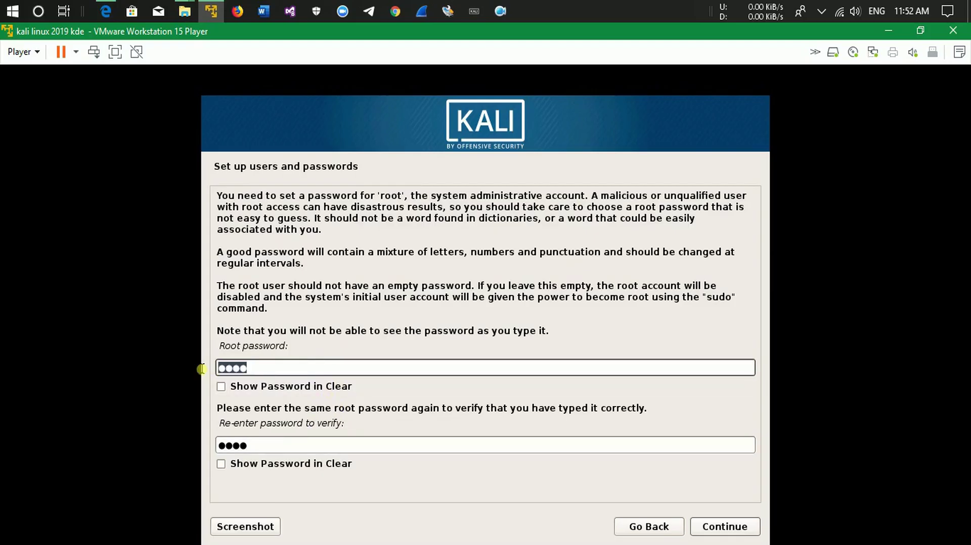
{"action": "left_click_drag", "start_coordinate": [301, 444], "coordinate": [209, 444]}
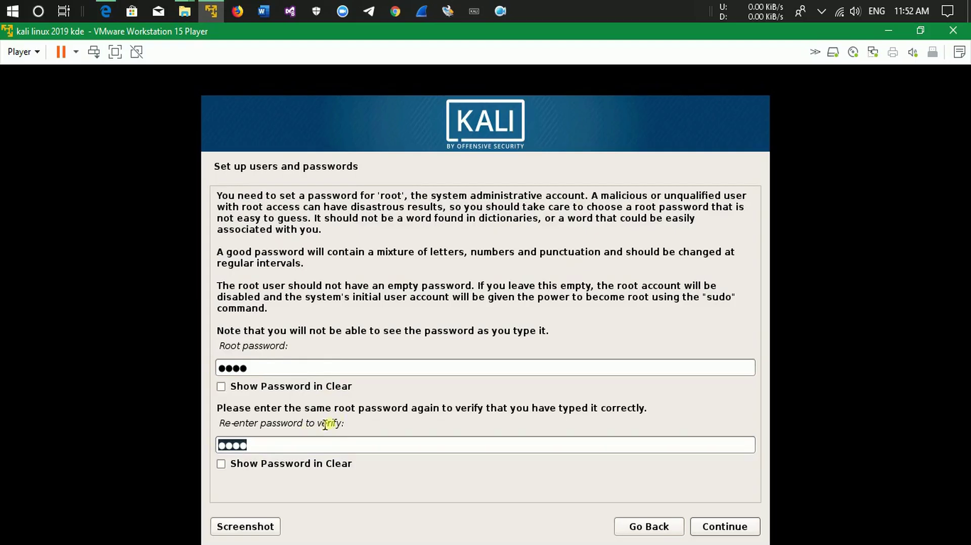
{"action": "left_click", "coordinate": [699, 524]}
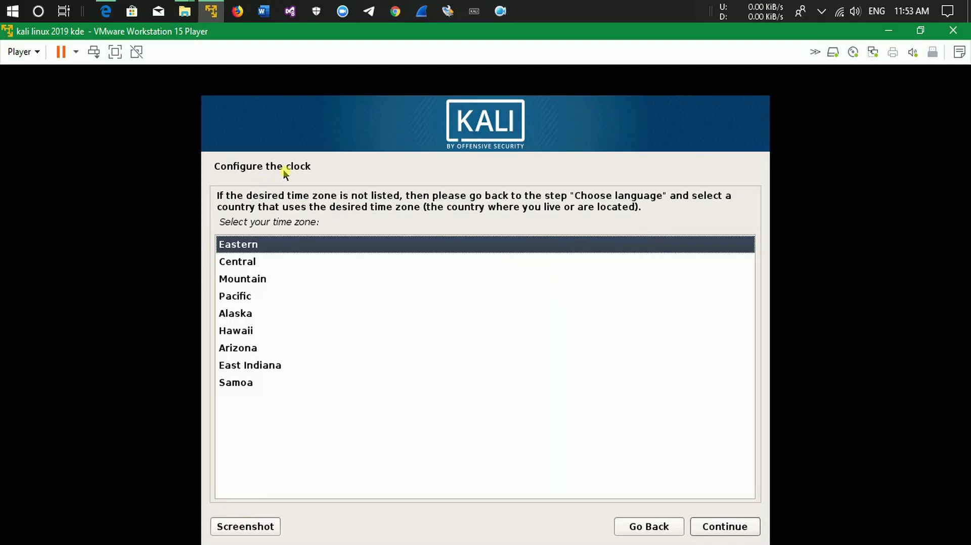
Accept the Eastern time zone and guided entire-disk partitioning of the 32.2 GB disk, all files in one partition.
{"action": "left_click", "coordinate": [715, 525]}
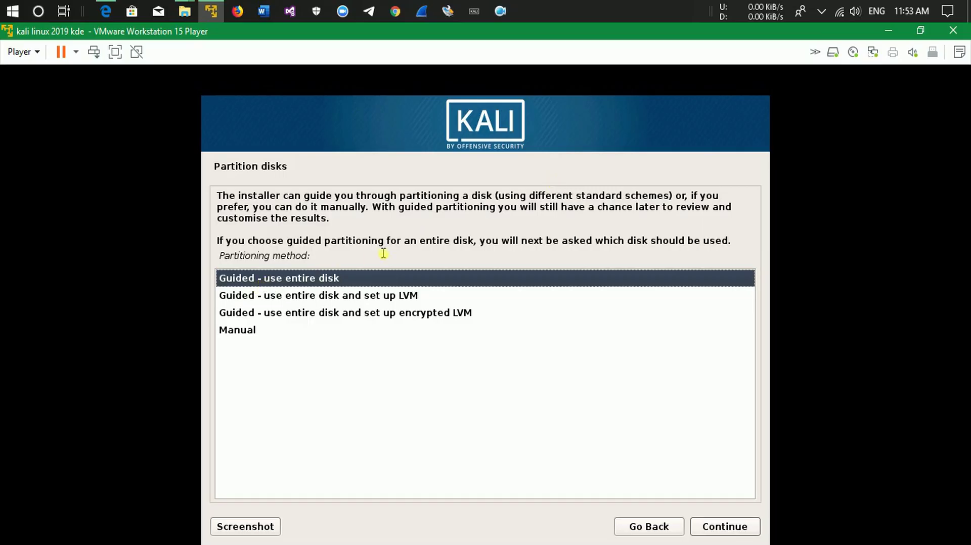
{"action": "left_click", "coordinate": [248, 333]}
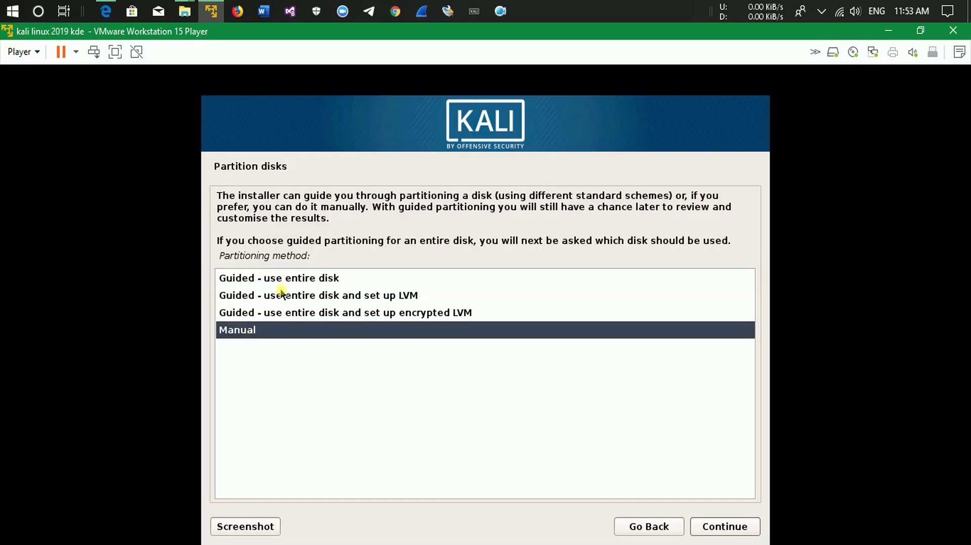
{"action": "left_click", "coordinate": [286, 276]}
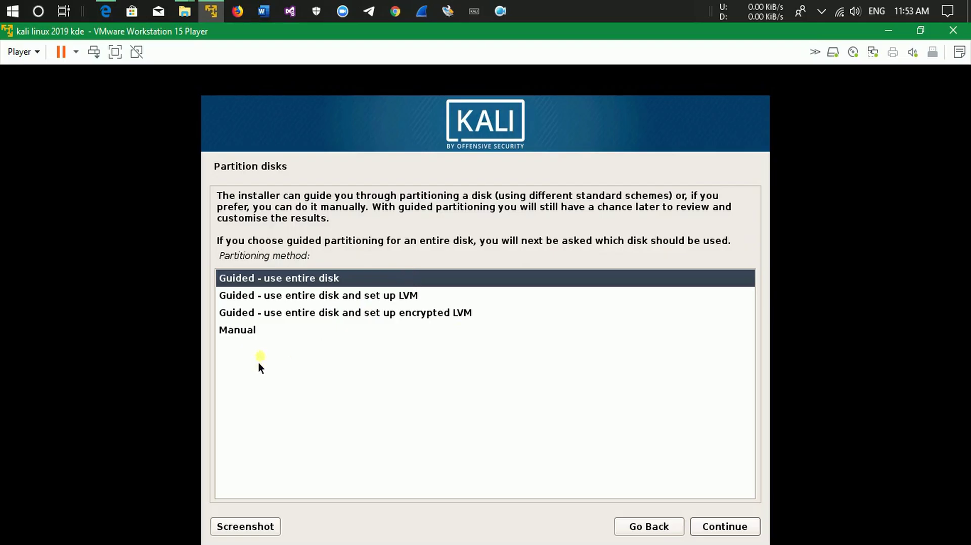
{"action": "left_click", "coordinate": [723, 528]}
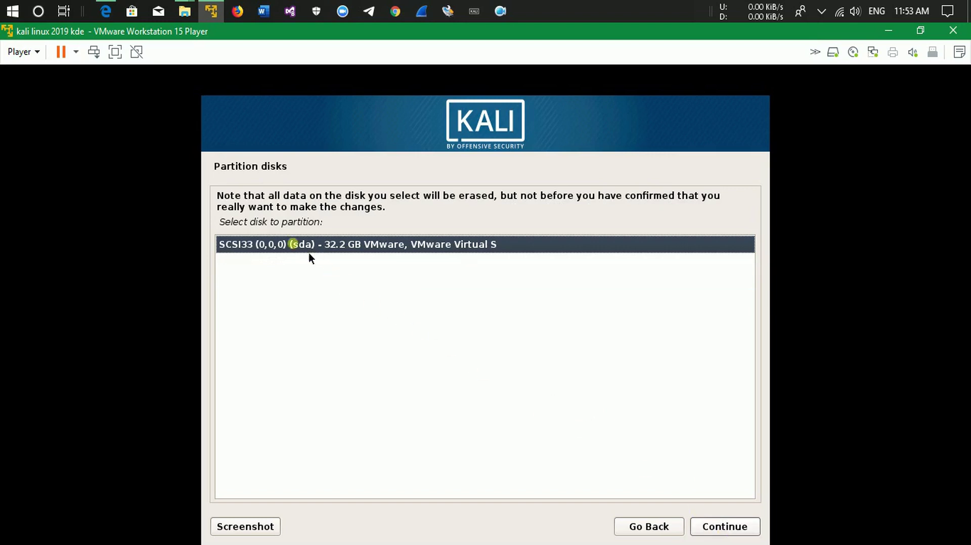
{"action": "left_click", "coordinate": [711, 528]}
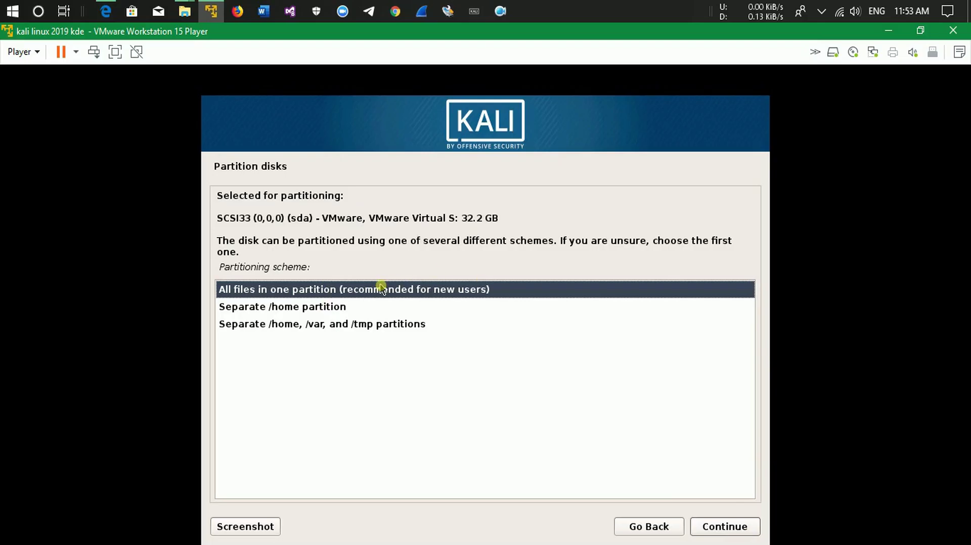
{"action": "left_click", "coordinate": [725, 528]}
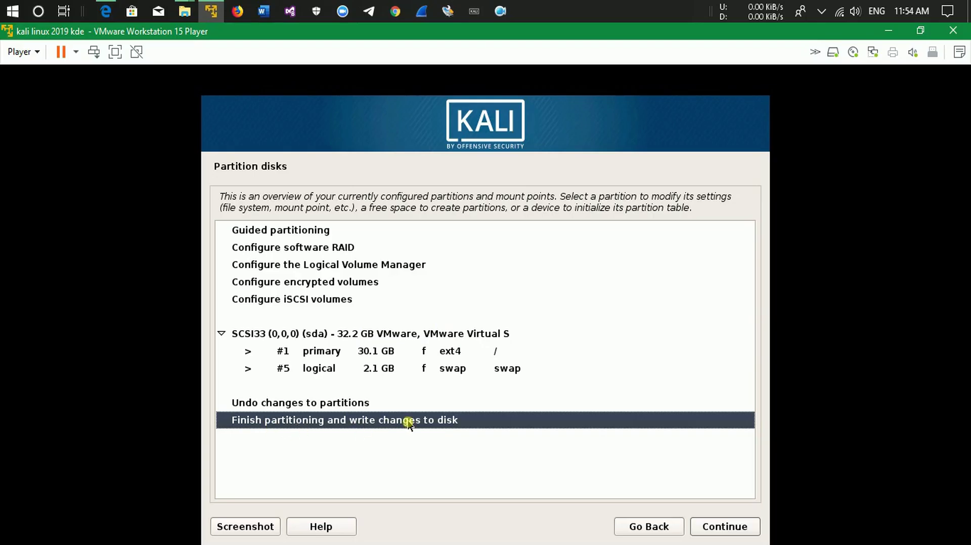
Finish partitioning and agree to write the changes to disk.
{"action": "left_click", "coordinate": [729, 528]}
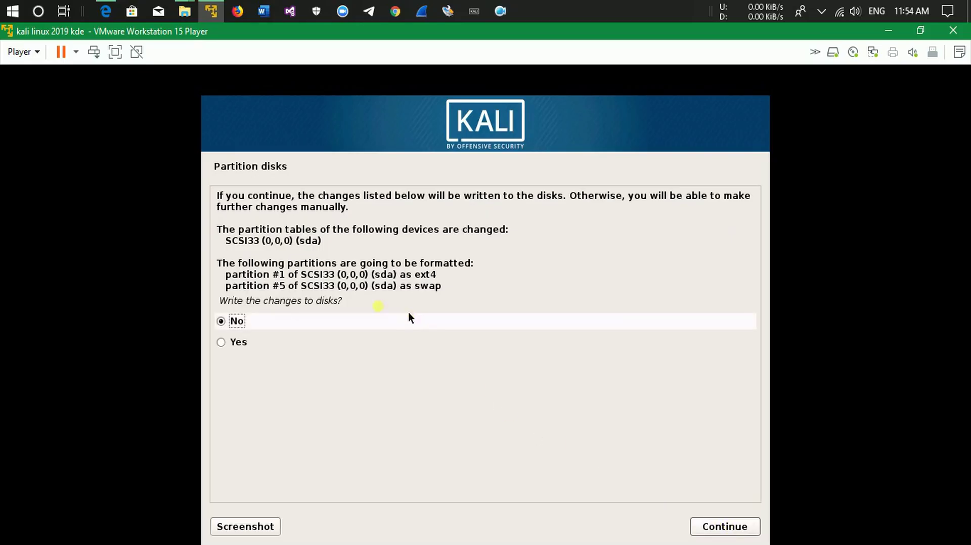
{"action": "left_click_drag", "start_coordinate": [227, 303], "coordinate": [390, 316]}
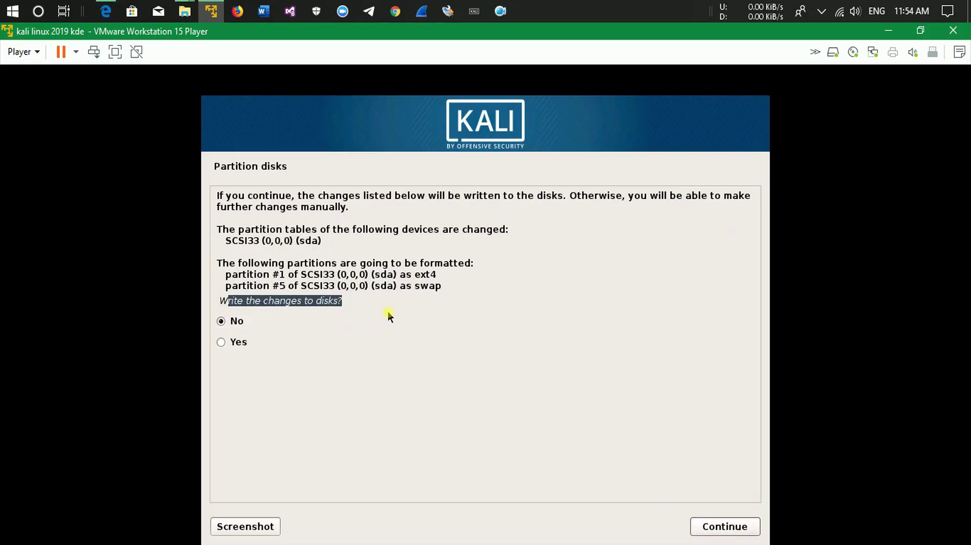
{"action": "left_click", "coordinate": [278, 341]}
{"action": "left_click", "coordinate": [725, 528]}
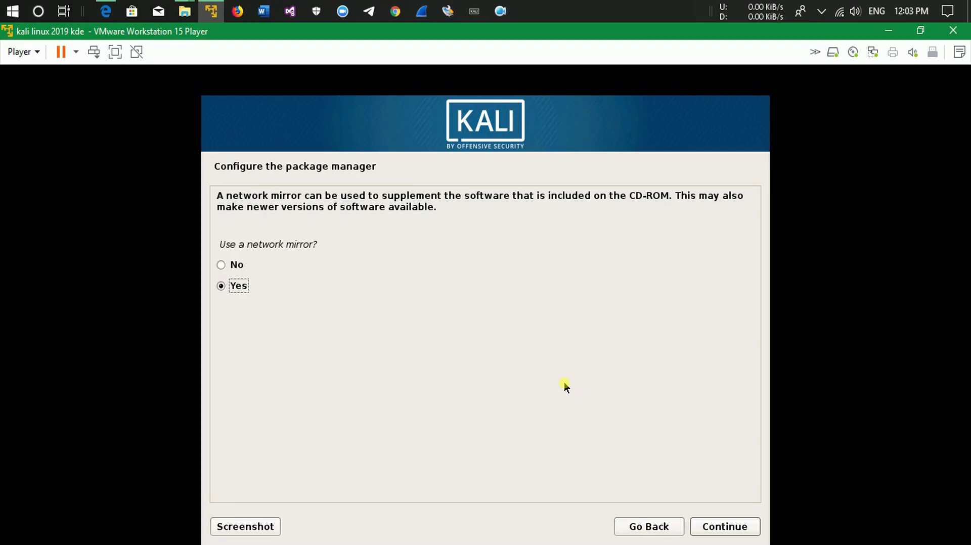
Skip the network mirror and install GRUB to the master boot record on /dev/sda.
{"action": "key", "text": "Up"}
{"action": "key", "text": "Return"}
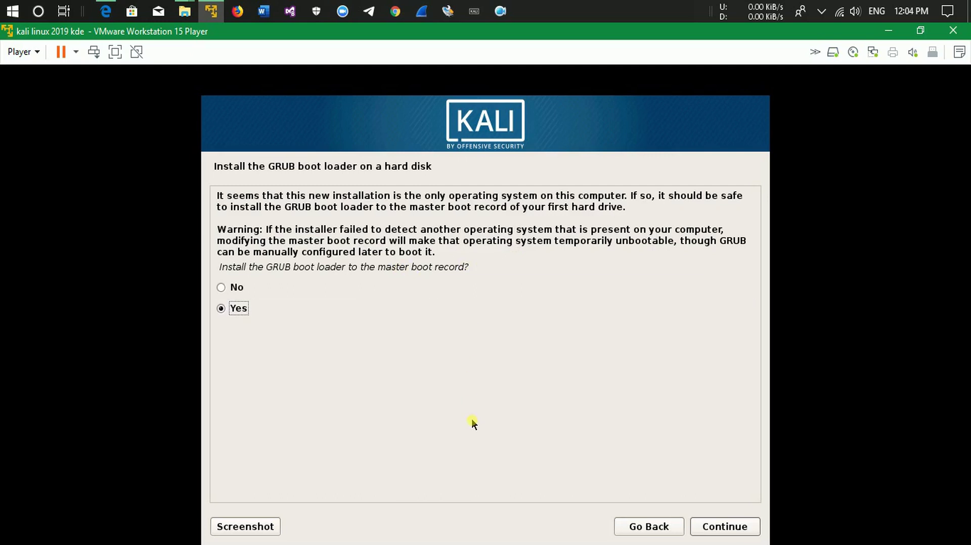
{"action": "key", "text": "Return"}
{"action": "key", "text": "Down"}
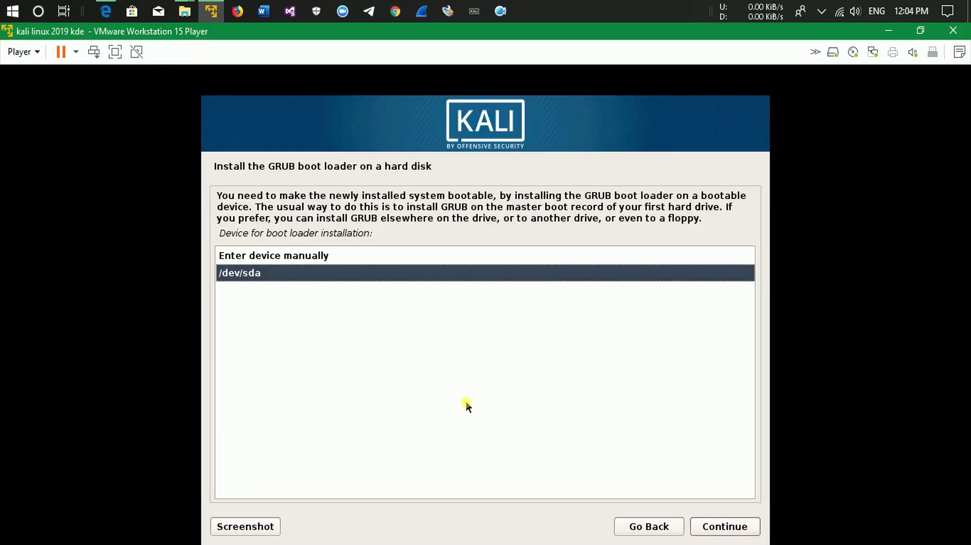
{"action": "key", "text": "Return"}
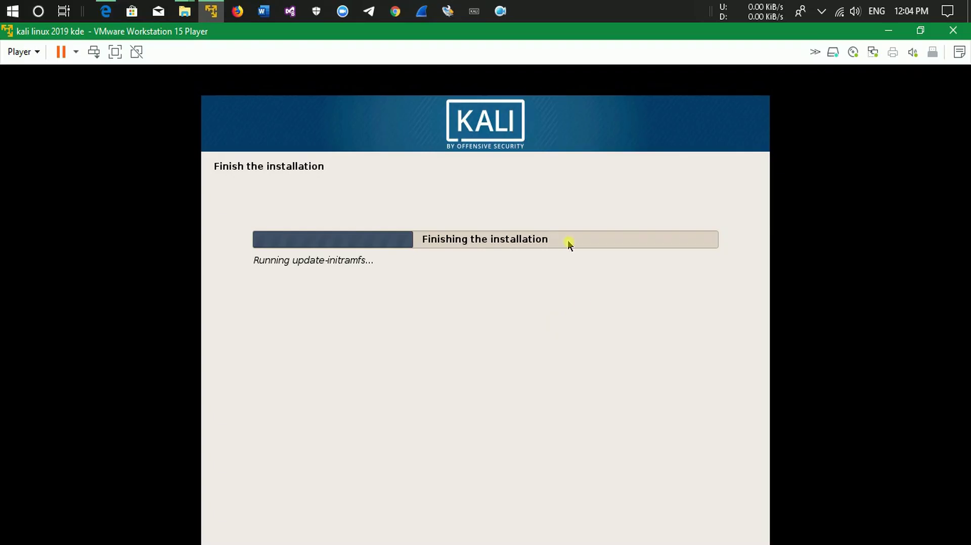
Acknowledge Installation complete and wait while remove-live-packages finishes the installation.
{"action": "left_click", "coordinate": [540, 35]}
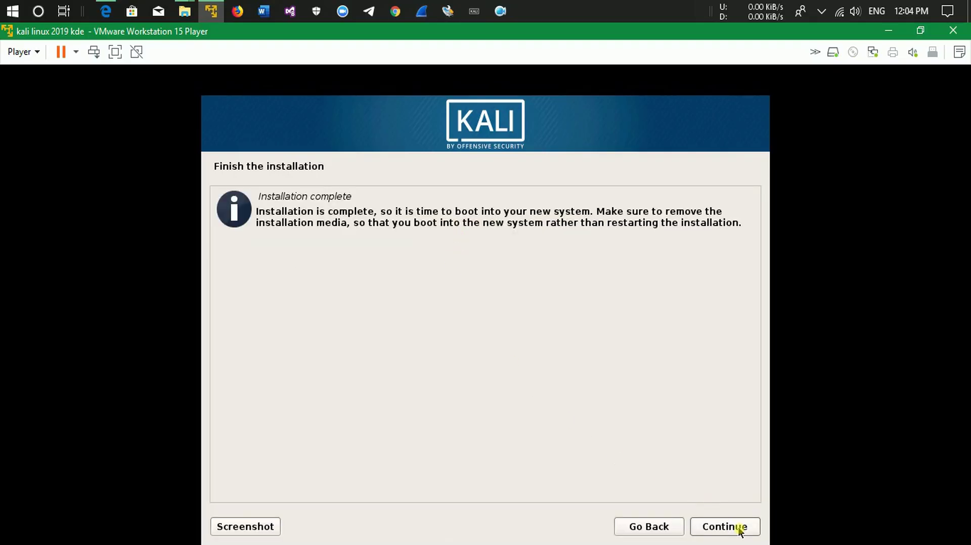
{"action": "left_click", "coordinate": [739, 528]}
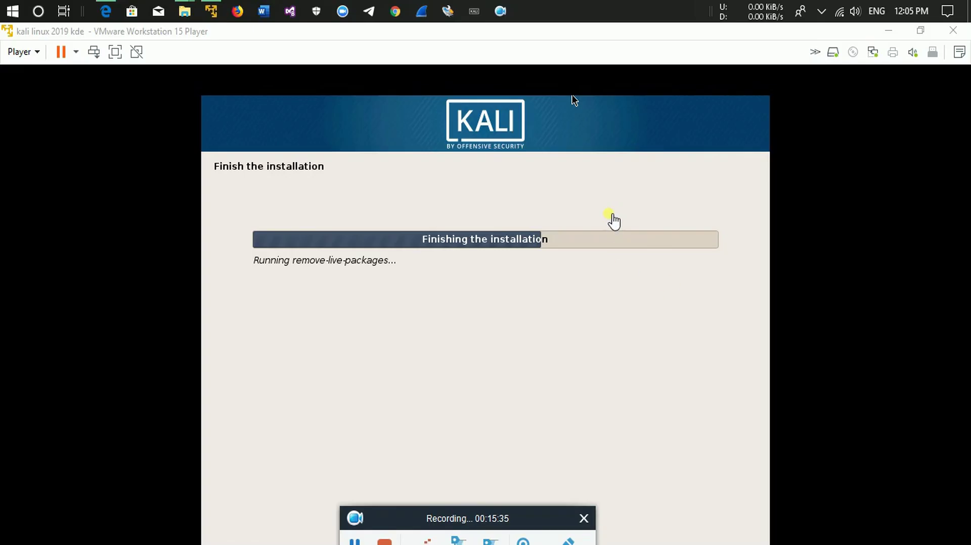
{"action": "left_click", "coordinate": [609, 215]}
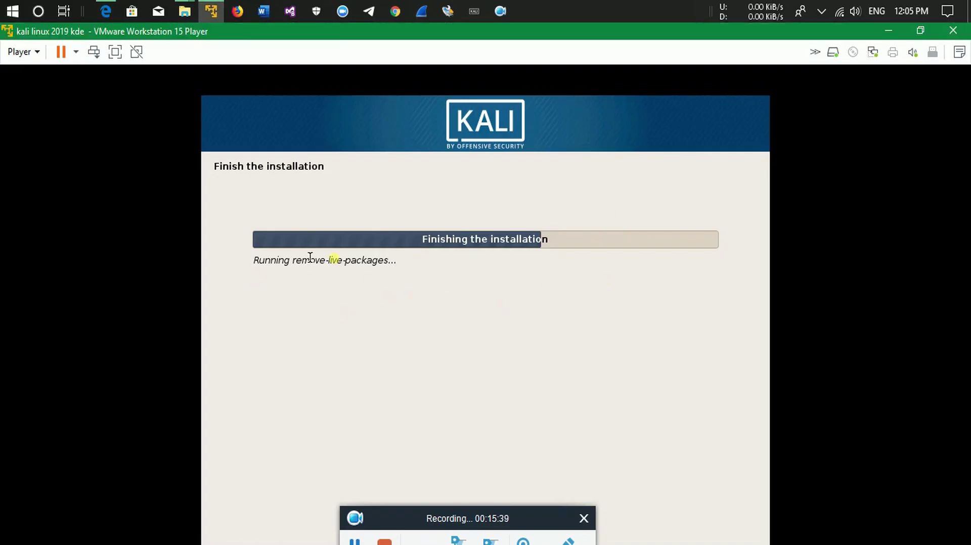
{"action": "left_click_drag", "start_coordinate": [259, 260], "coordinate": [440, 284]}
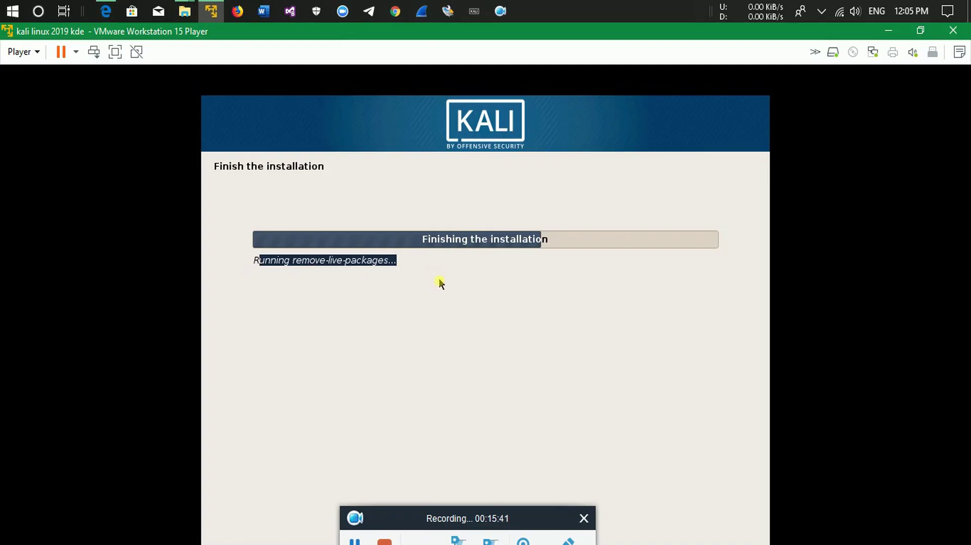
{"action": "left_click", "coordinate": [341, 264]}
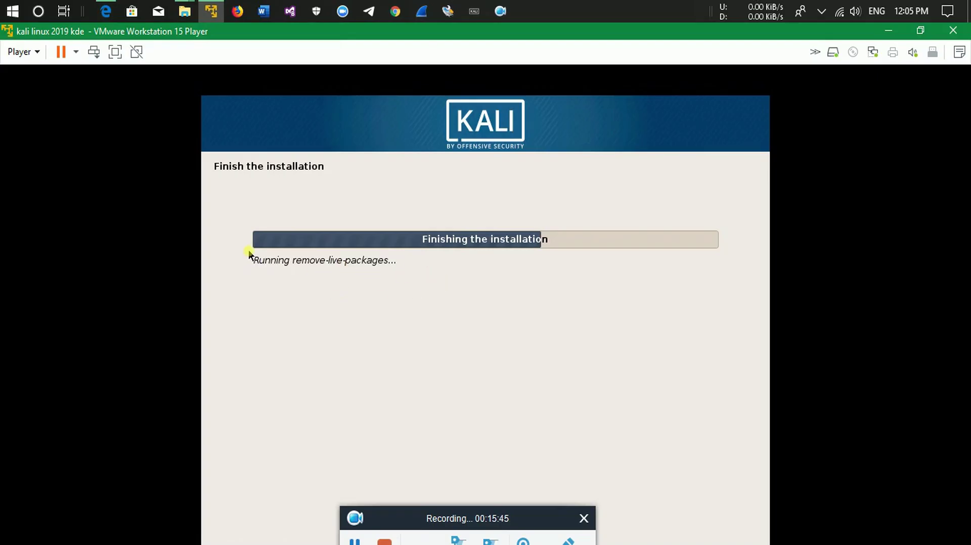
{"action": "mouse_move", "coordinate": [256, 261]}
{"action": "left_mouse_down"}
{"action": "mouse_move", "coordinate": [378, 259]}
{"action": "mouse_move", "coordinate": [245, 265]}
{"action": "left_mouse_up"}
{"action": "left_click", "coordinate": [394, 261]}
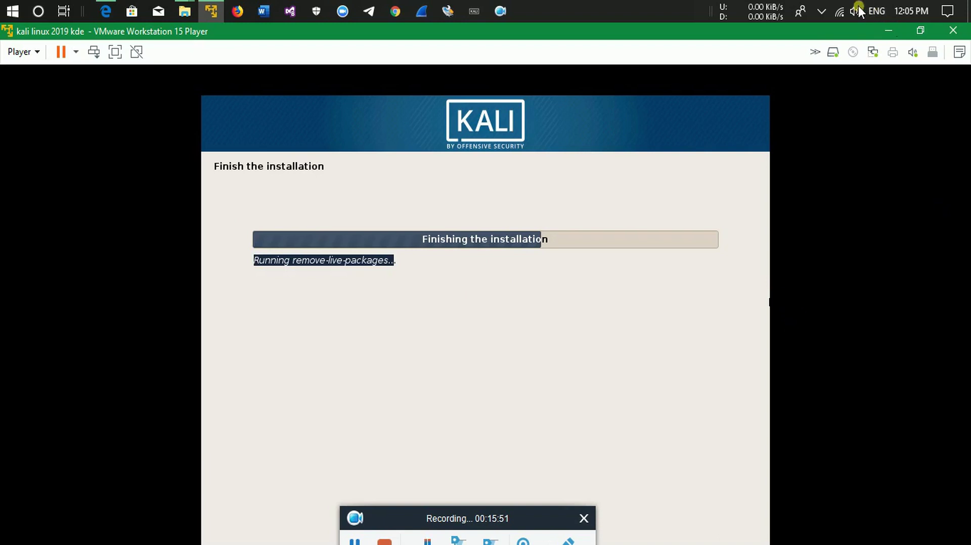
{"action": "left_click_drag", "start_coordinate": [419, 260], "coordinate": [243, 260]}
{"action": "left_click", "coordinate": [393, 260]}
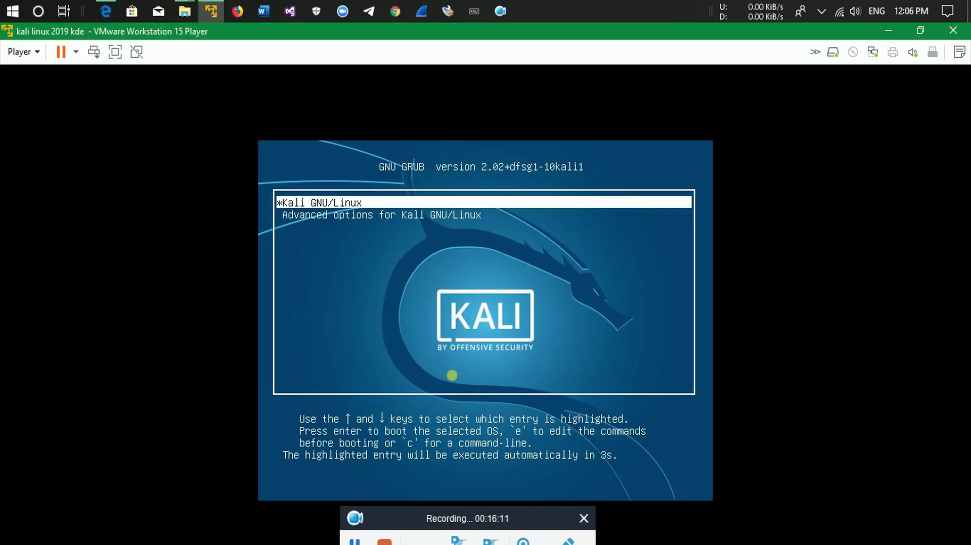
Start the default Kali GNU/Linux entry from the GNU GRUB menu.
{"action": "key", "text": "Return"}
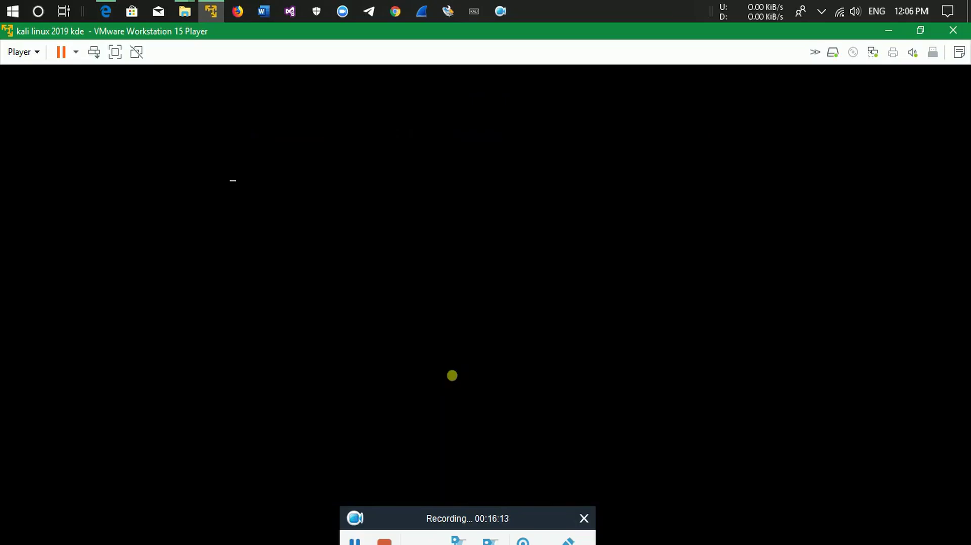
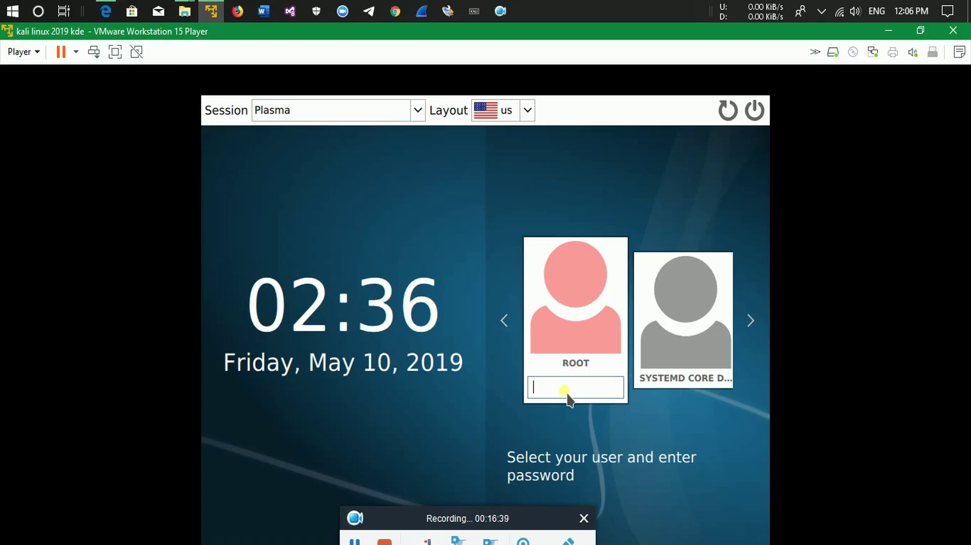
Log in to the Kali KDE desktop as root with the root password.
{"action": "type", "text": "toor"}
{"action": "key", "text": "Return"}
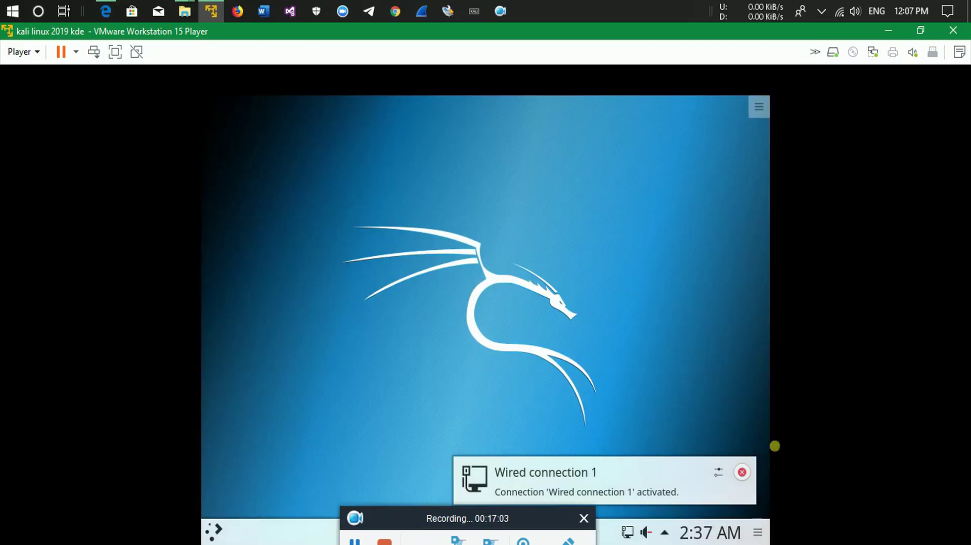
Open and close the KDE desktop toolbox, then return to the host Windows desktop.
{"action": "left_click", "coordinate": [758, 108]}
{"action": "left_click", "coordinate": [713, 177]}
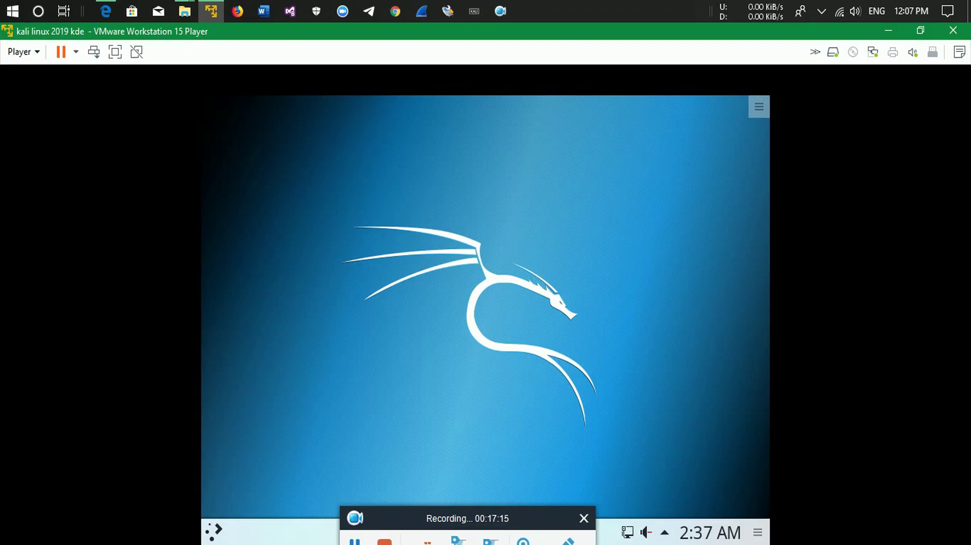
{"action": "left_click", "coordinate": [385, 540]}
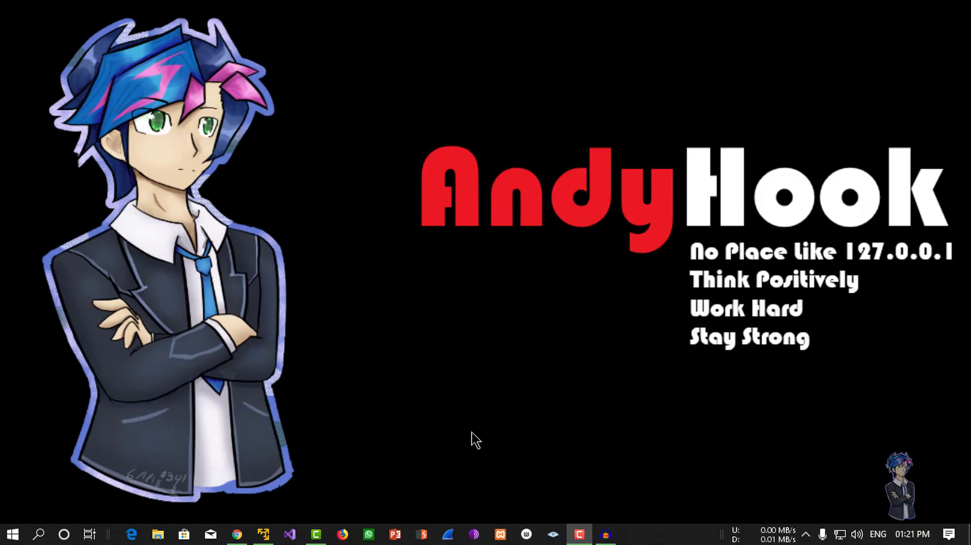
In a new Chrome tab, search Google for 'parrot os'.
{"action": "left_click", "coordinate": [235, 539]}
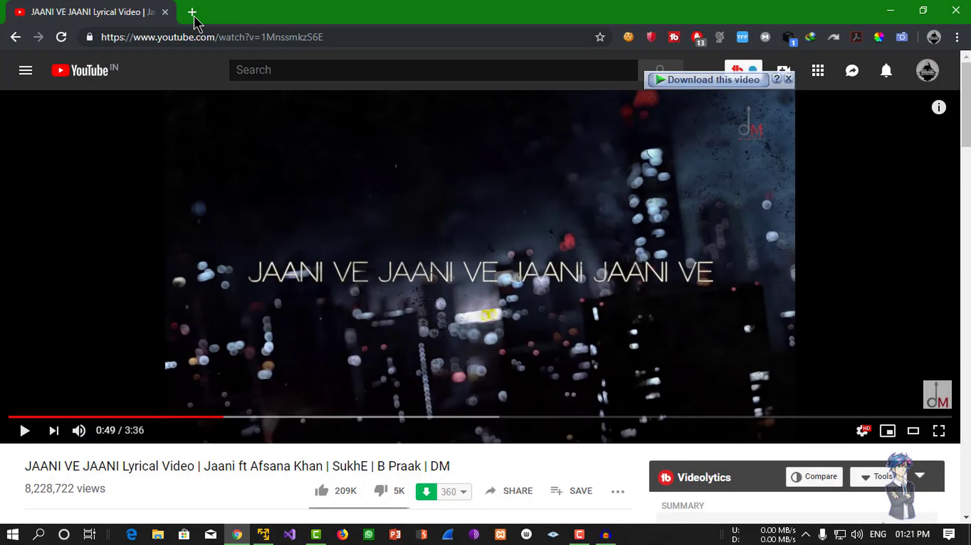
{"action": "left_click", "coordinate": [193, 12]}
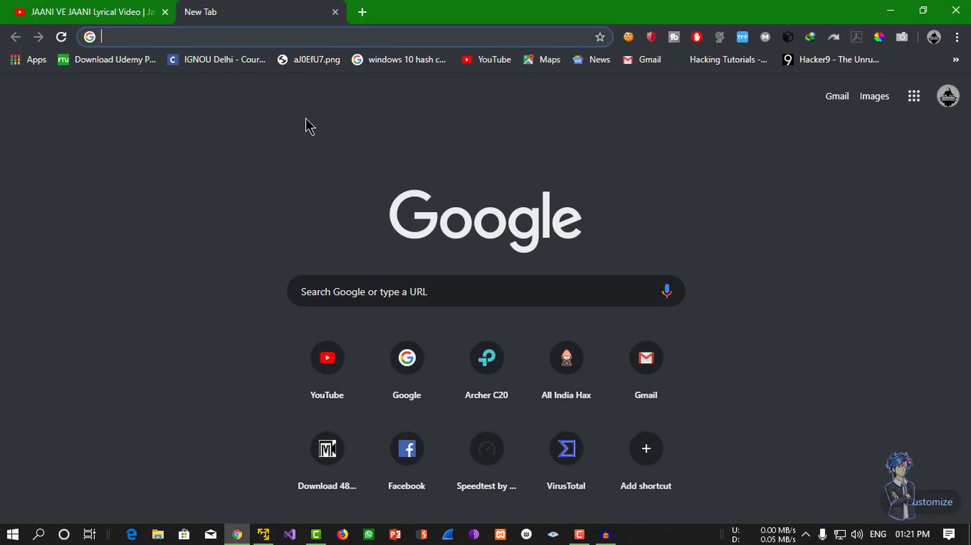
{"action": "type", "text": "pra"}
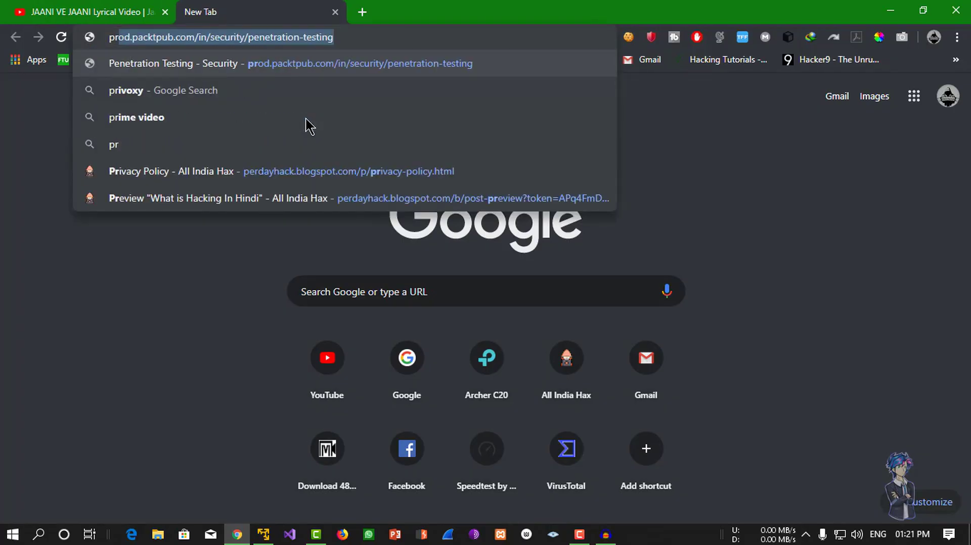
{"action": "key", "text": "BackSpace"}
{"action": "key", "text": "BackSpace"}
{"action": "type", "text": "st"}
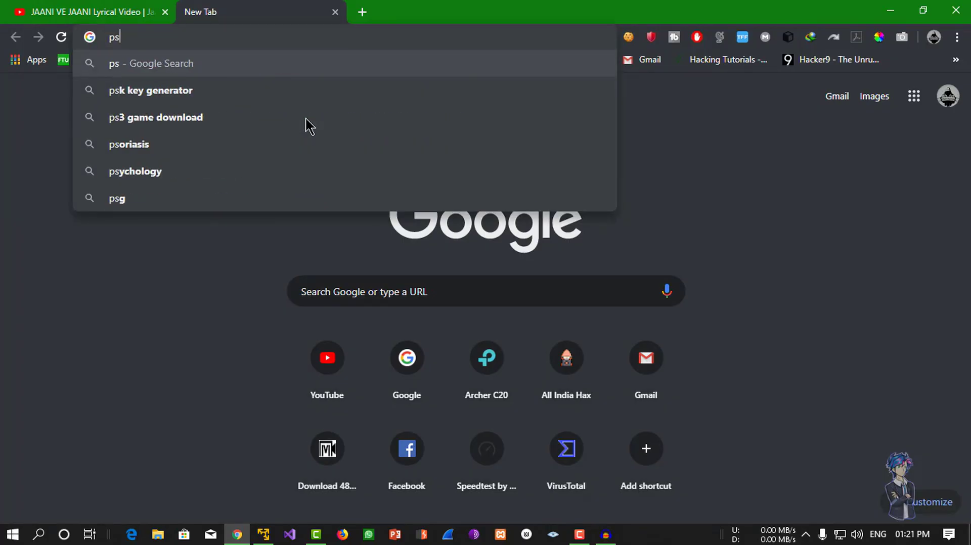
{"action": "key", "text": "BackSpace"}
{"action": "key", "text": "BackSpace"}
{"action": "key", "text": "BackSpace"}
{"action": "type", "text": "parrto"}
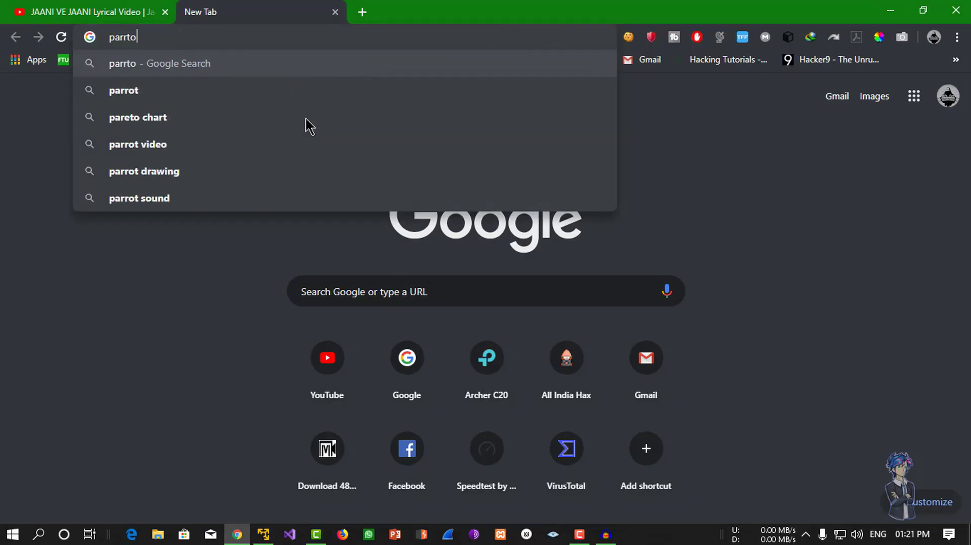
{"action": "key", "text": "Down"}
{"action": "type", "text": "os"}
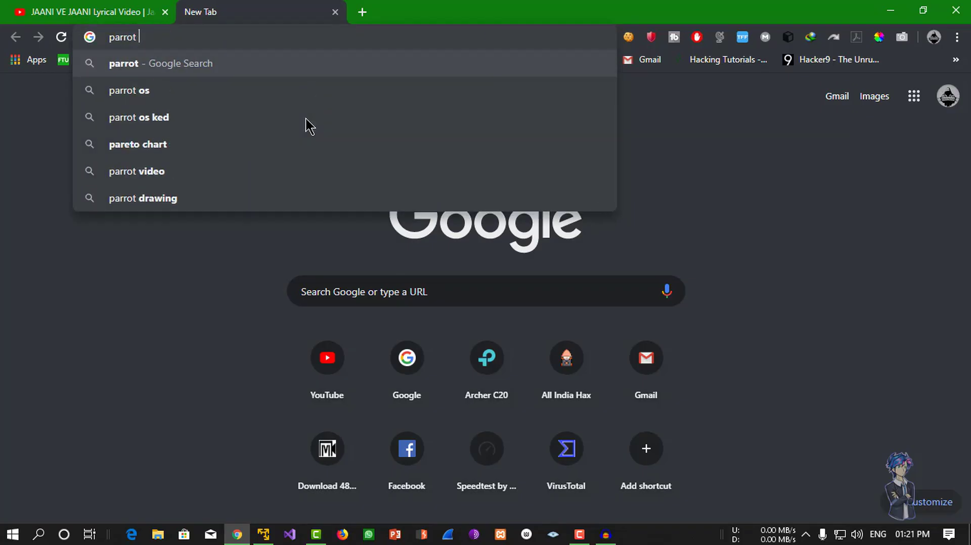
{"action": "key", "text": "Return"}
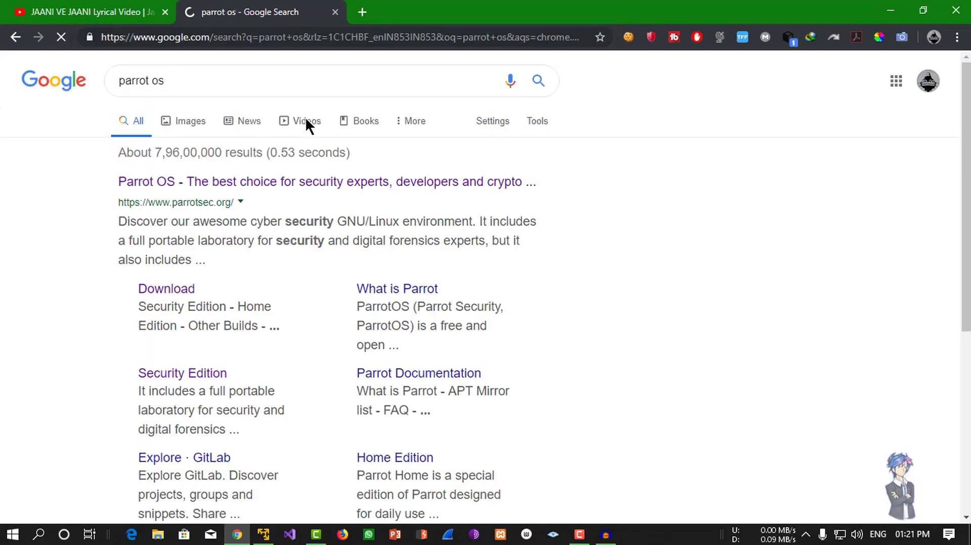
Go to parrotsec.org's Security edition downloads, scroll to the editions, then minimise Chrome.
{"action": "left_click", "coordinate": [359, 189]}
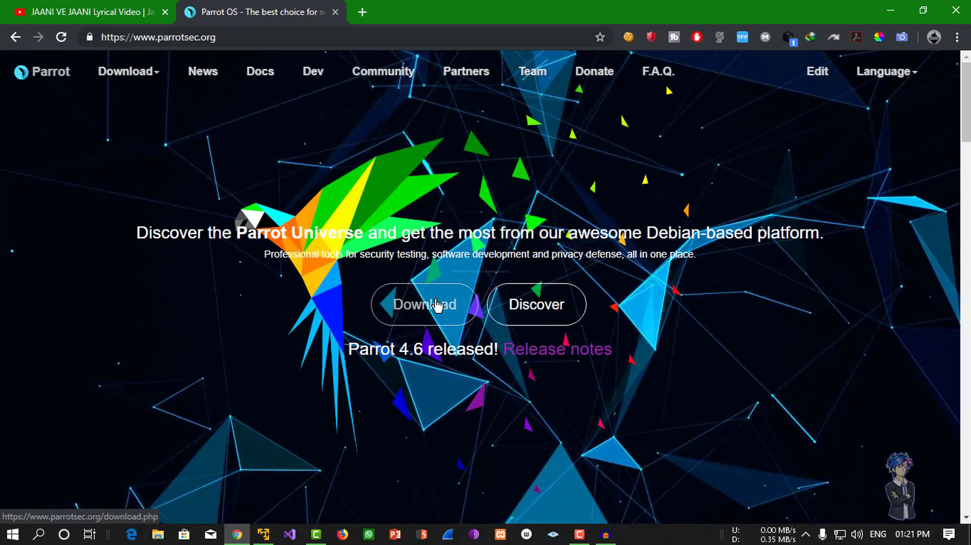
{"action": "left_click", "coordinate": [417, 294]}
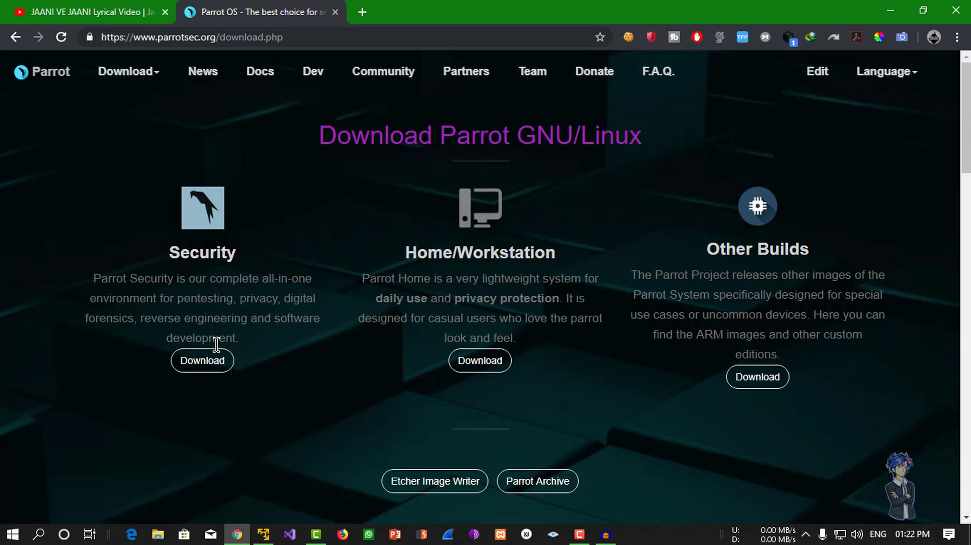
{"action": "left_click", "coordinate": [216, 365]}
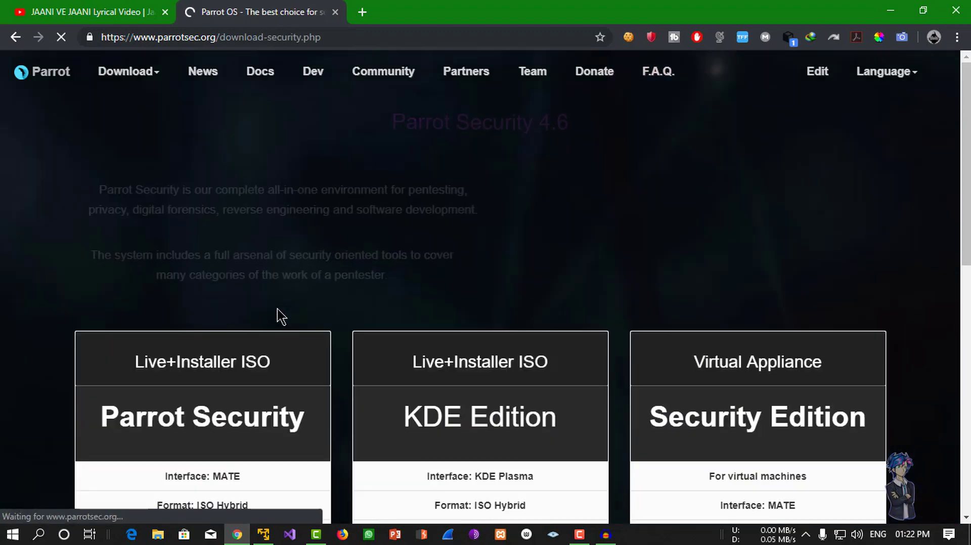
{"action": "scroll", "coordinate": [277, 316], "scroll_direction": "down", "scroll_amount": 5}
{"action": "scroll", "coordinate": [356, 288], "scroll_direction": "down", "scroll_amount": 3}
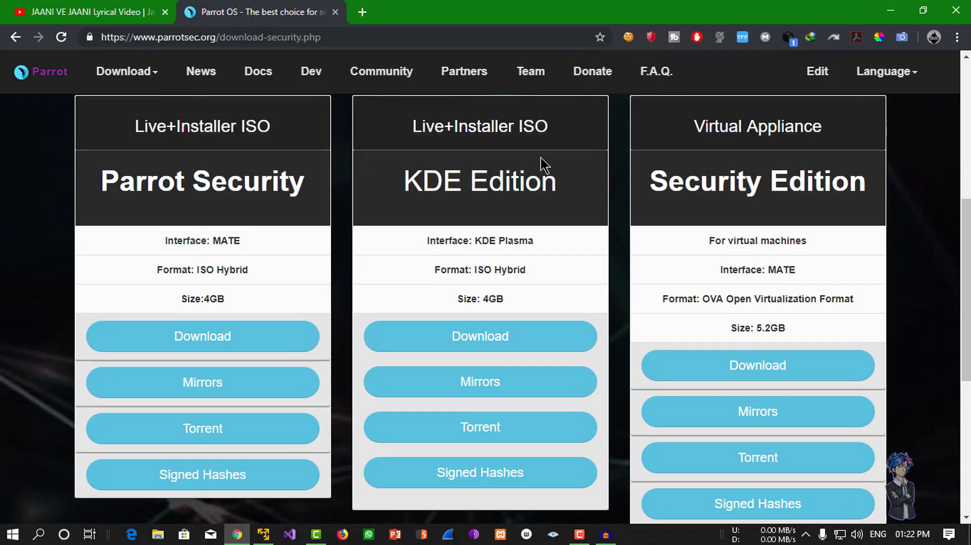
{"action": "left_click_drag", "start_coordinate": [405, 177], "coordinate": [556, 171]}
{"action": "left_click", "coordinate": [534, 297]}
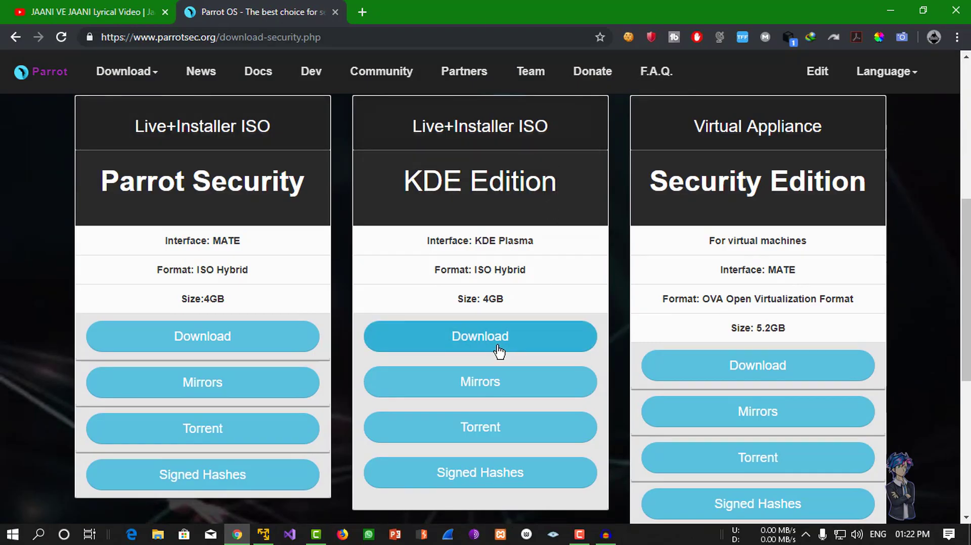
{"action": "left_click", "coordinate": [891, 10]}
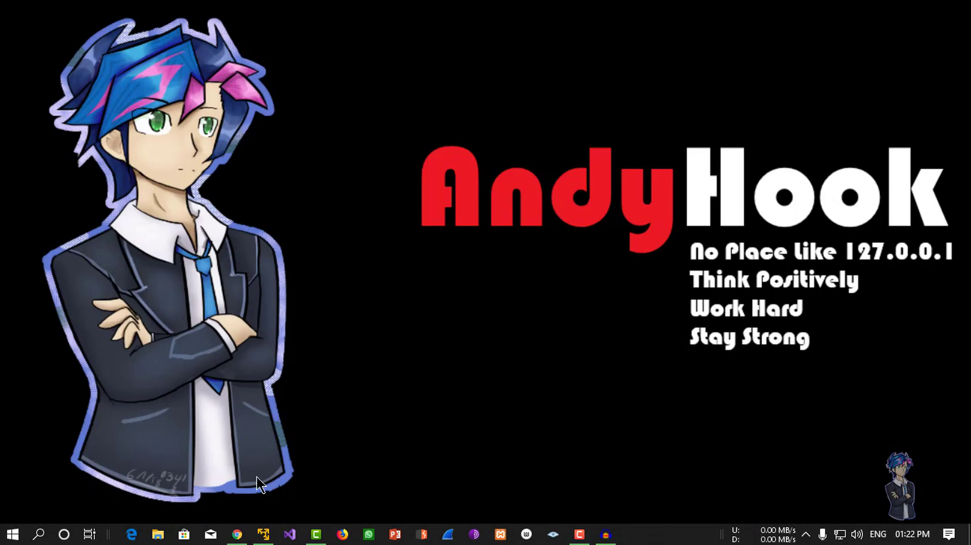
Create a new folder named 'Parror Os KDE' in G:\Vm Ware on the Pic & Local drive.
{"action": "key", "text": "super+e"}
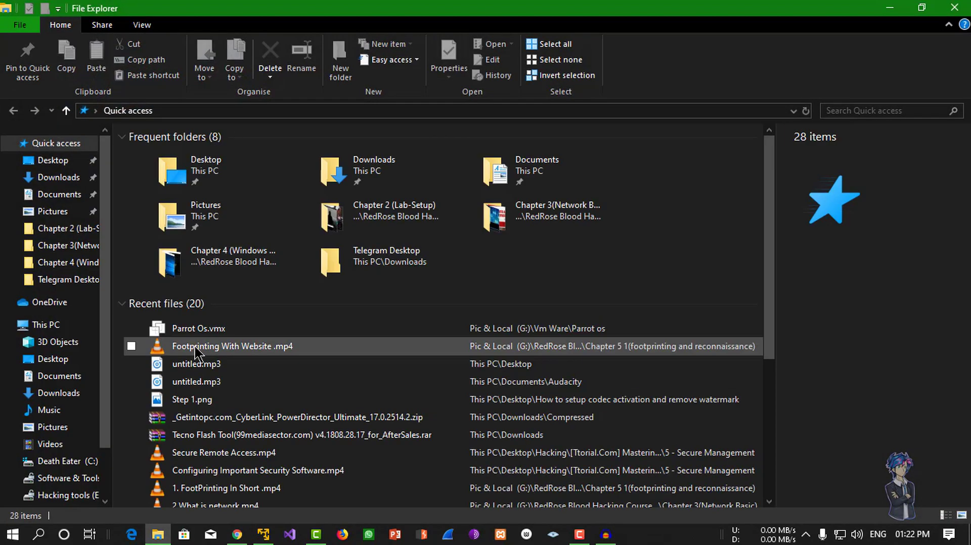
{"action": "scroll", "coordinate": [69, 429], "scroll_direction": "down", "scroll_amount": 2}
{"action": "left_click", "coordinate": [66, 466]}
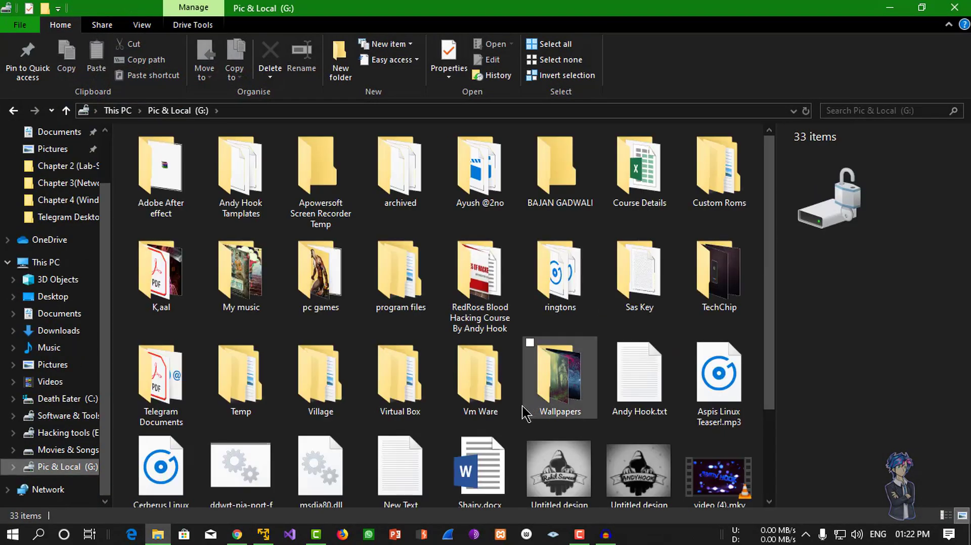
{"action": "double_click", "coordinate": [498, 400]}
{"action": "right_click", "coordinate": [681, 300]}
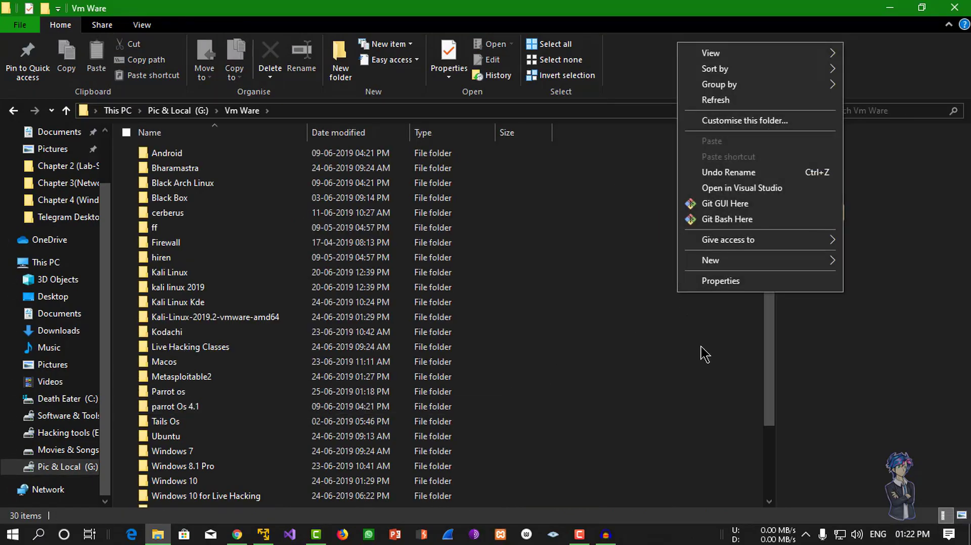
{"action": "mouse_move", "coordinate": [759, 263]}
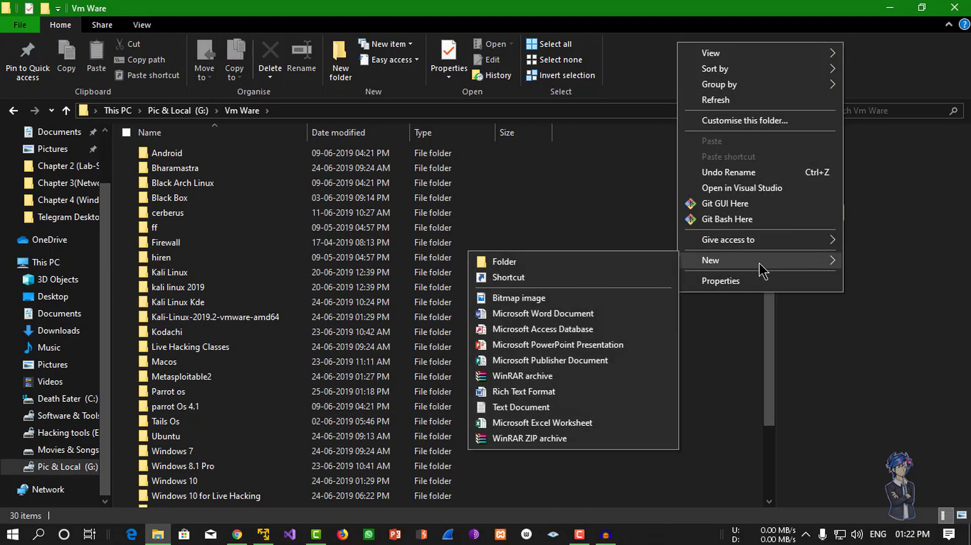
{"action": "left_click", "coordinate": [590, 265]}
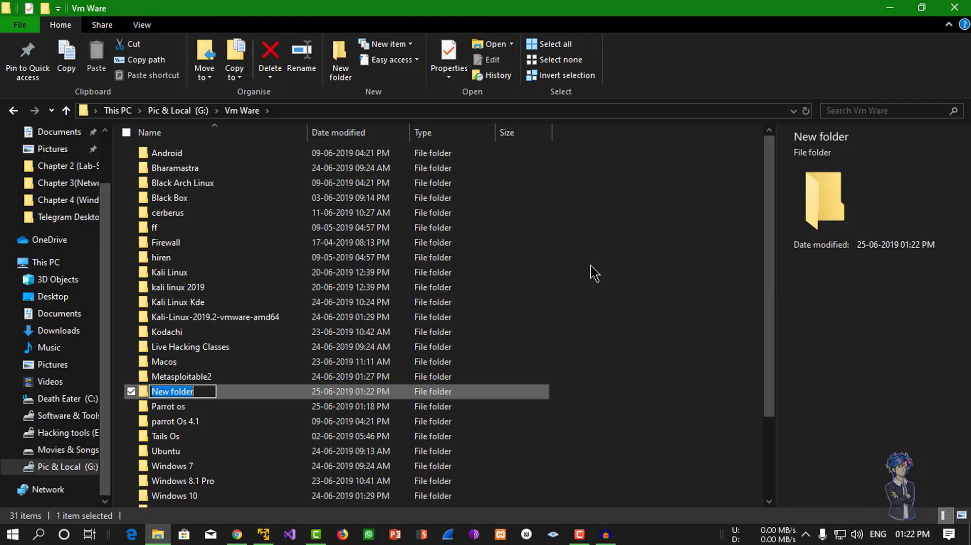
{"action": "type", "text": "Par"}
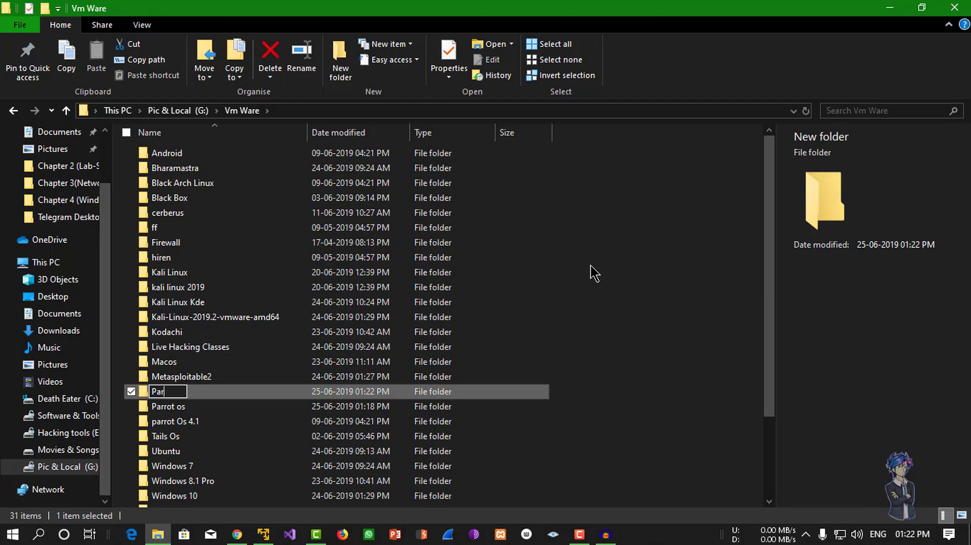
{"action": "type", "text": "ror"}
{"action": "type", "text": " Os K"}
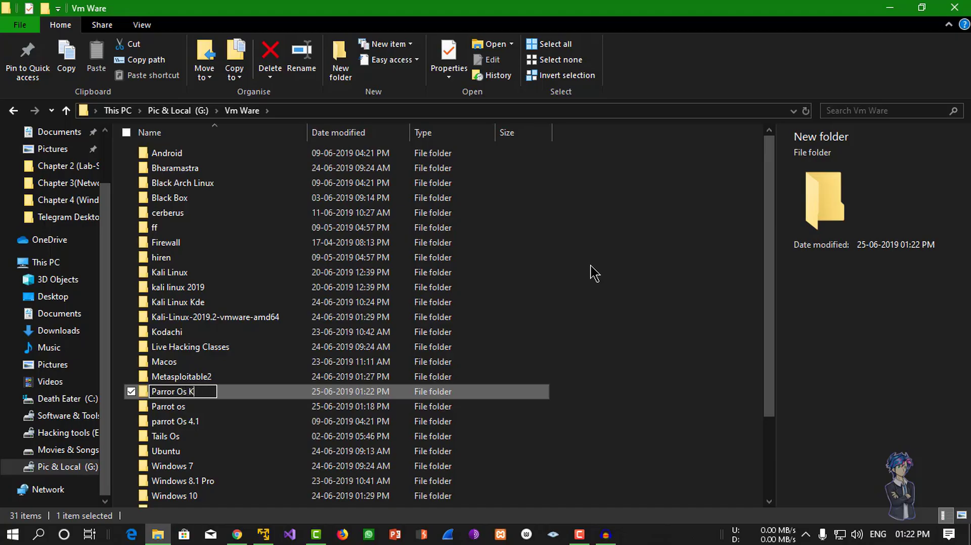
{"action": "type", "text": "DE"}
{"action": "key", "text": "Return"}
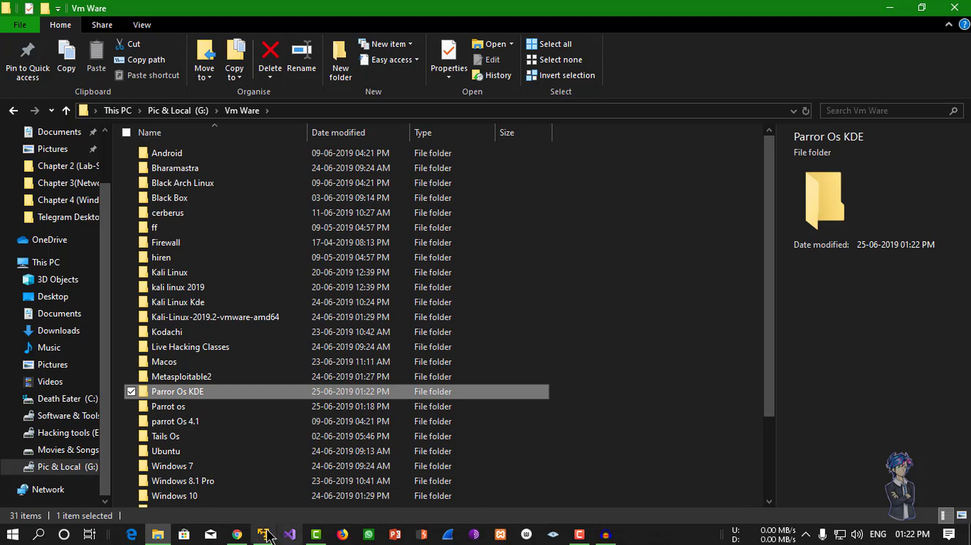
{"action": "left_click", "coordinate": [264, 534]}
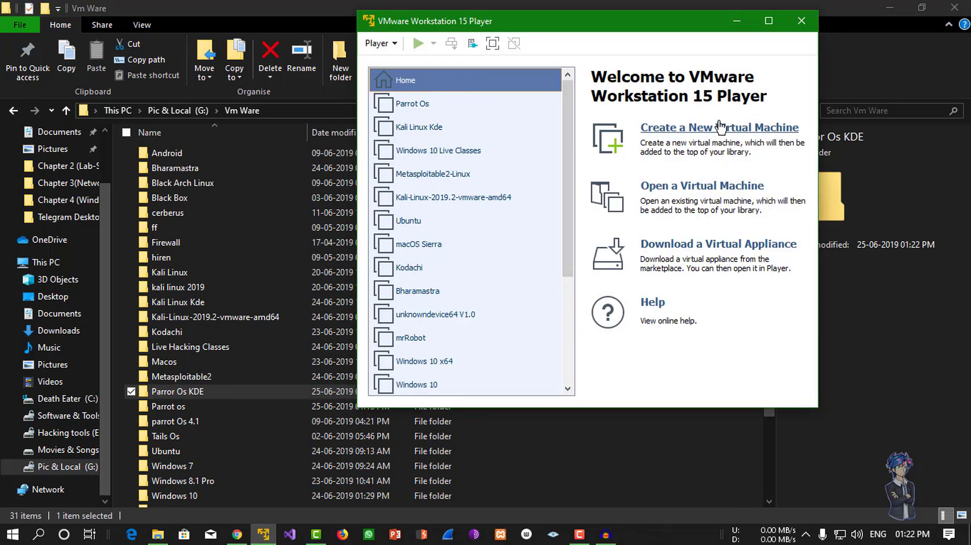
Start a new virtual machine from the Parrot Security ISO with guest OS Linux Ubuntu.
{"action": "left_click", "coordinate": [759, 130]}
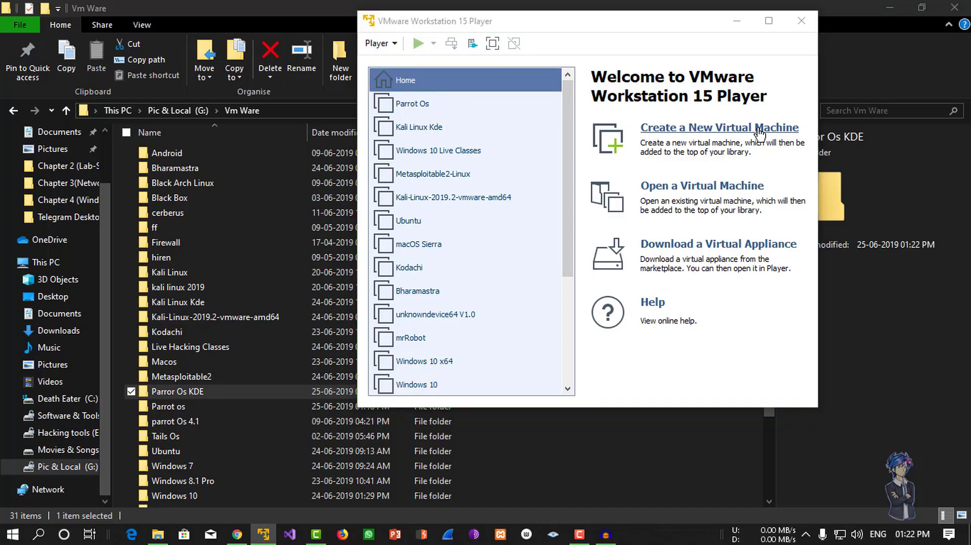
{"action": "left_click", "coordinate": [701, 230]}
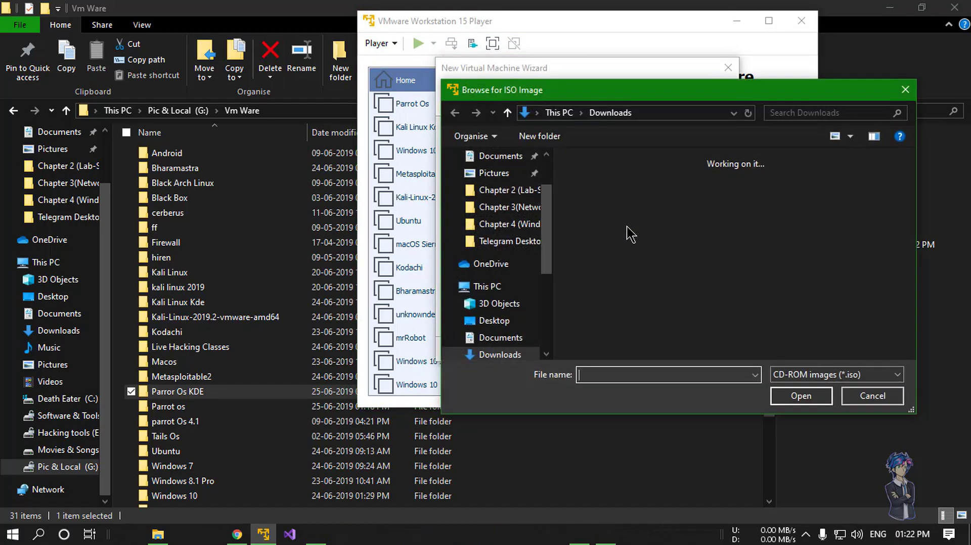
{"action": "left_click", "coordinate": [605, 199]}
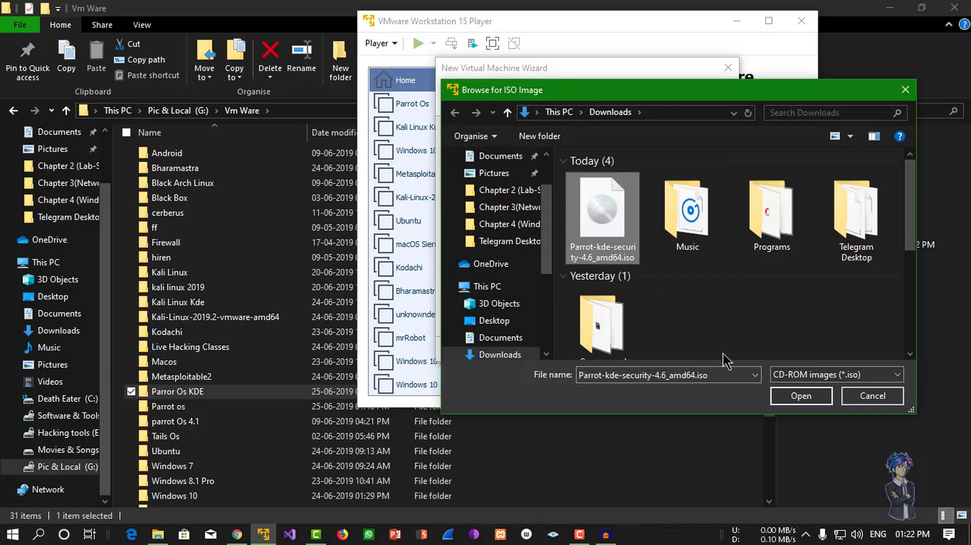
{"action": "left_click", "coordinate": [801, 396]}
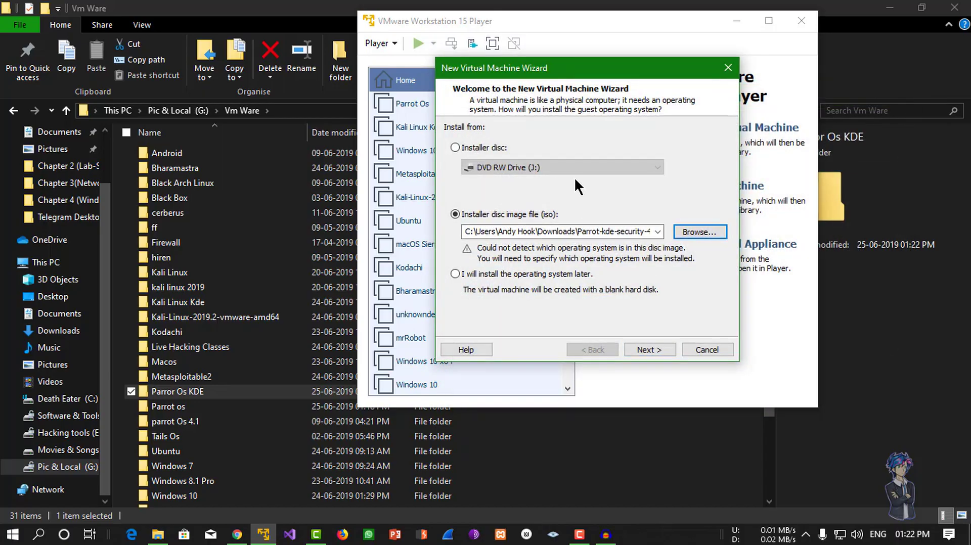
{"action": "left_click", "coordinate": [650, 349]}
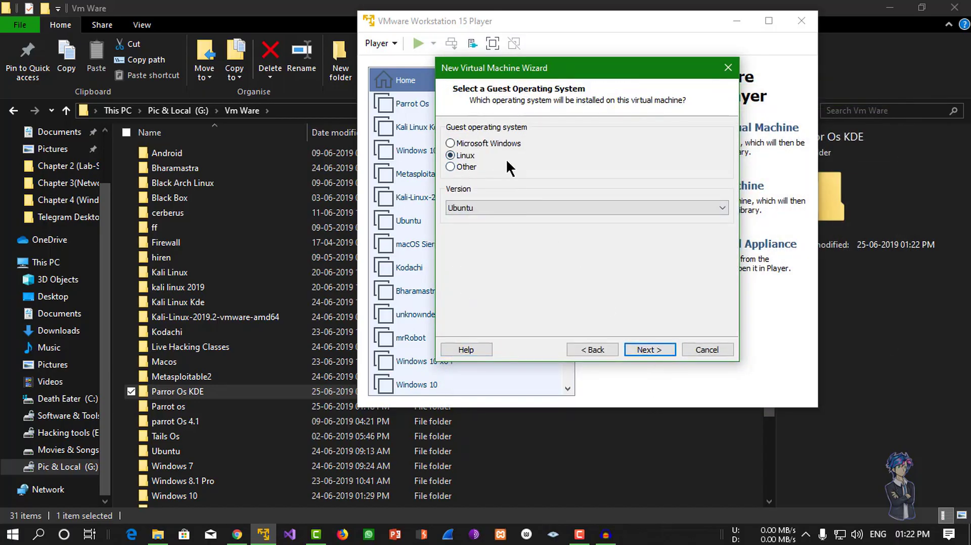
{"action": "left_click", "coordinate": [495, 207]}
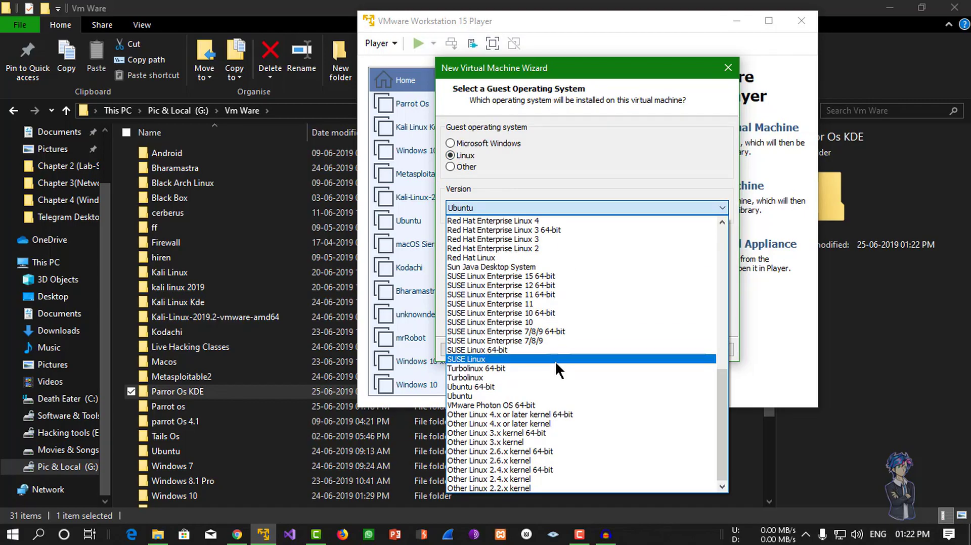
{"action": "scroll", "coordinate": [526, 297], "scroll_direction": "up", "scroll_amount": 3}
{"action": "scroll", "coordinate": [535, 272], "scroll_direction": "down", "scroll_amount": 3}
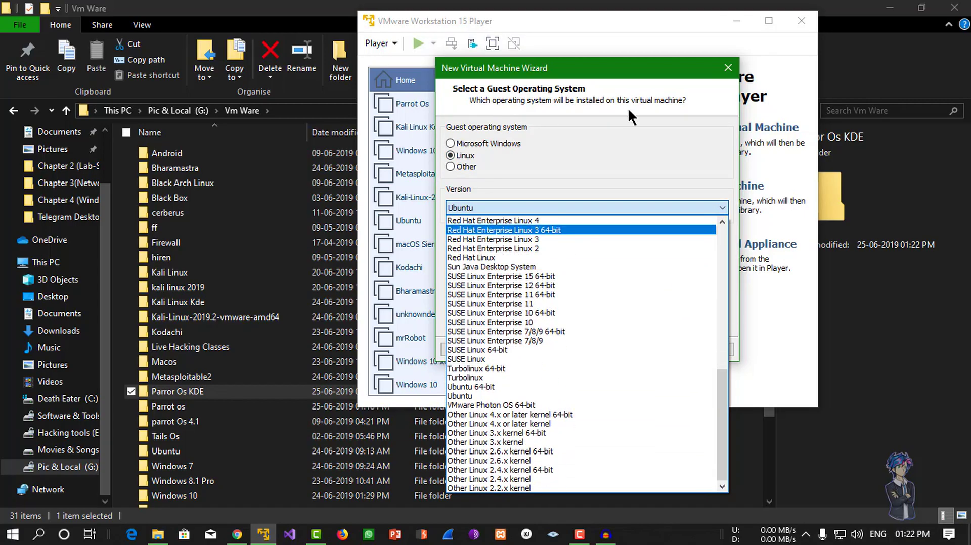
{"action": "left_click", "coordinate": [627, 146]}
{"action": "left_click", "coordinate": [659, 349]}
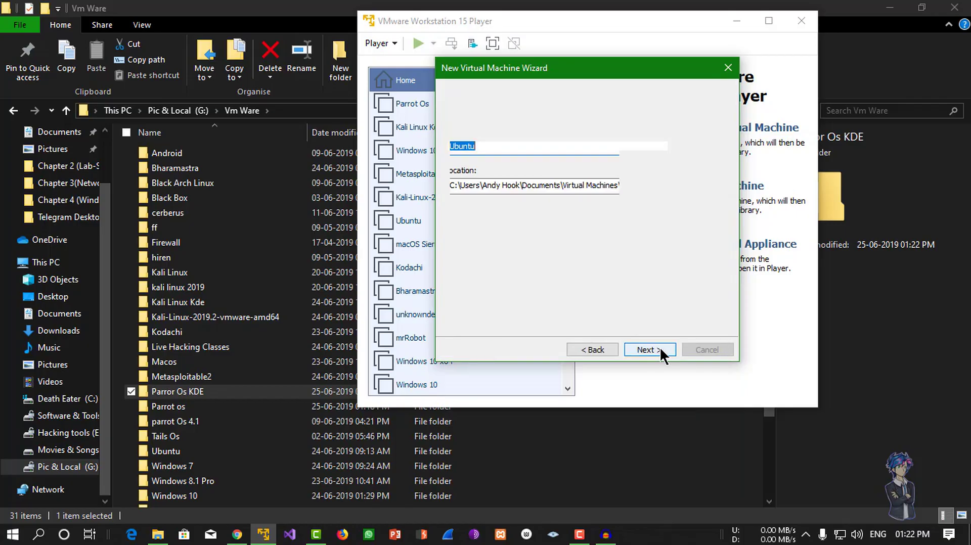
Name the machine 'Parrot Os KDE' and store it in G:\Vm Ware\Parror Os KDE.
{"action": "key", "text": "BackSpace"}
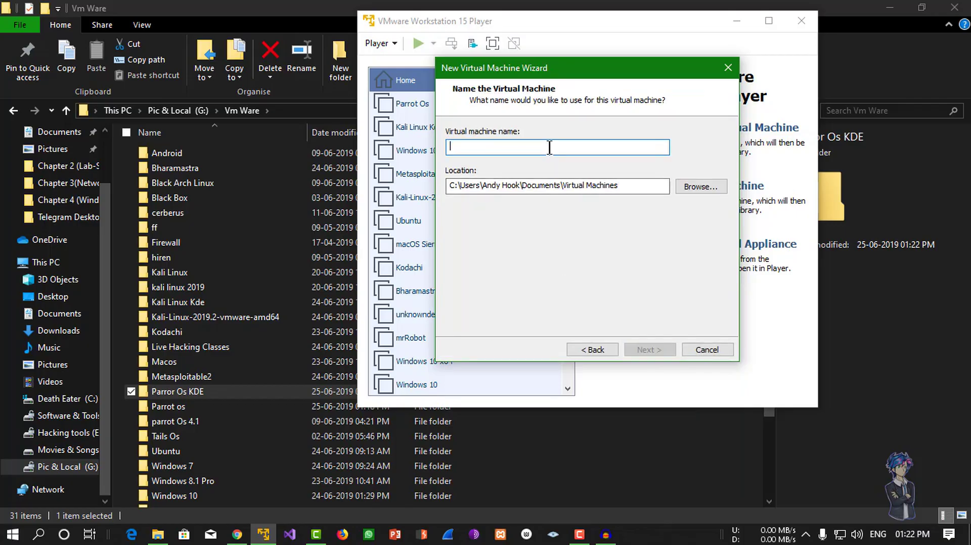
{"action": "type", "text": "Parr"}
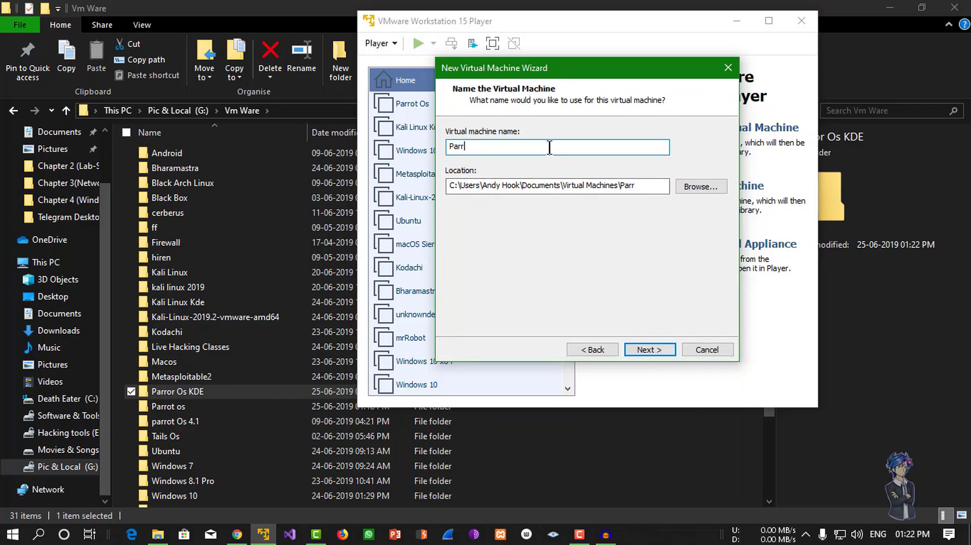
{"action": "type", "text": "ot Os KDE"}
{"action": "left_click", "coordinate": [709, 185]}
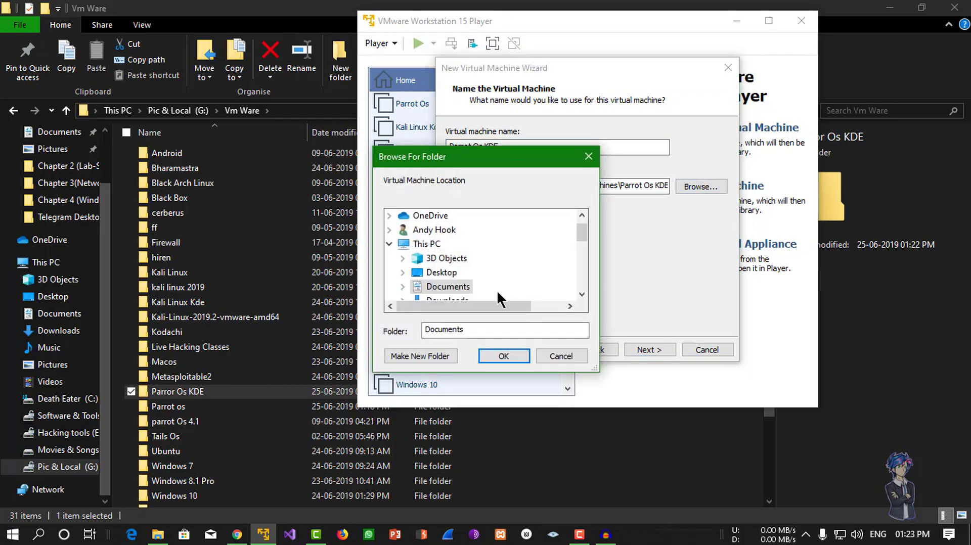
{"action": "scroll", "coordinate": [477, 288], "scroll_direction": "up", "scroll_amount": 2}
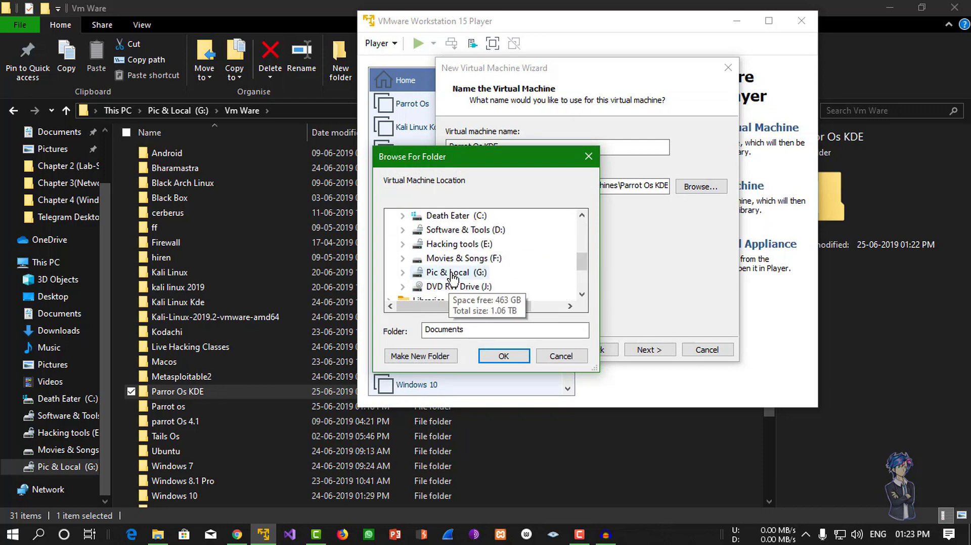
{"action": "left_click", "coordinate": [461, 273]}
{"action": "scroll", "coordinate": [463, 276], "scroll_direction": "down", "scroll_amount": 10}
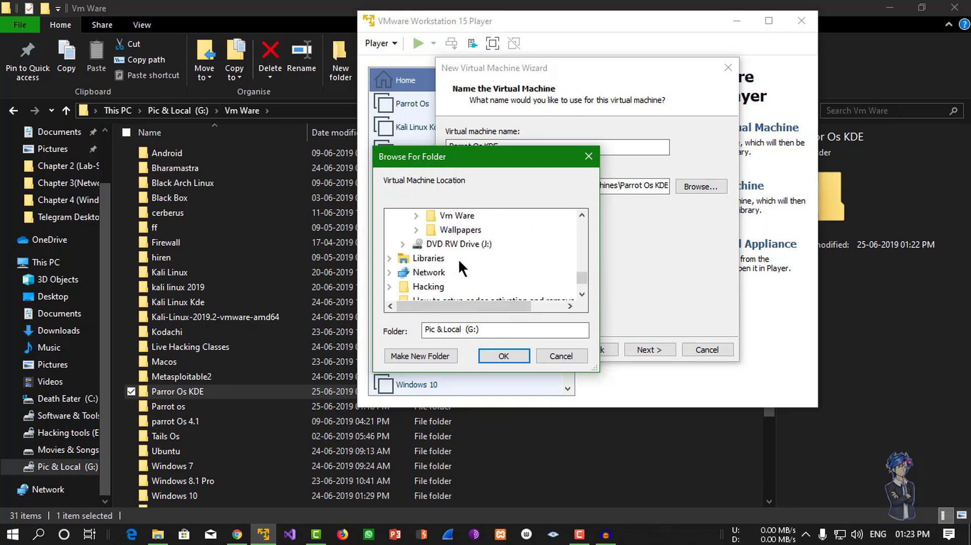
{"action": "left_click", "coordinate": [456, 217]}
{"action": "scroll", "coordinate": [477, 257], "scroll_direction": "down", "scroll_amount": 3}
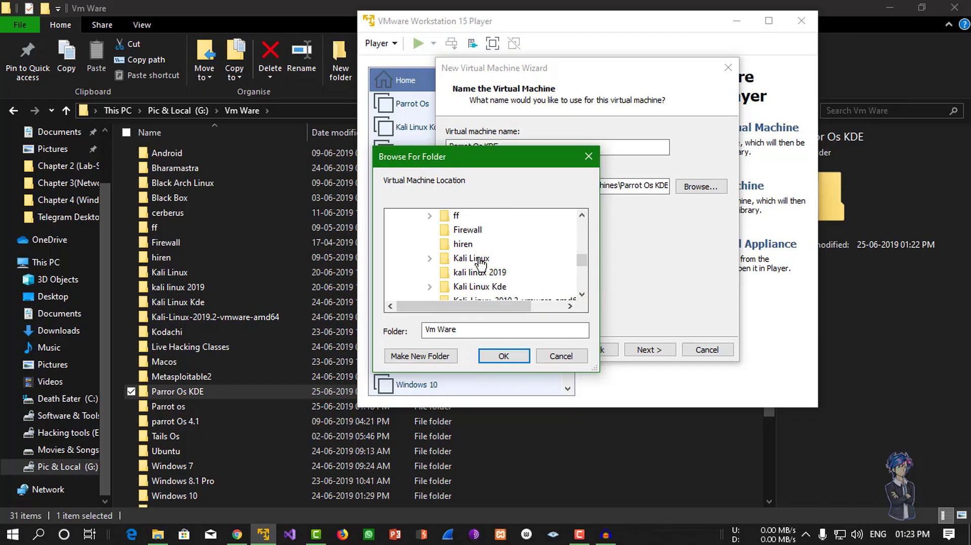
{"action": "left_click", "coordinate": [478, 245]}
{"action": "scroll", "coordinate": [469, 261], "scroll_direction": "down", "scroll_amount": 2}
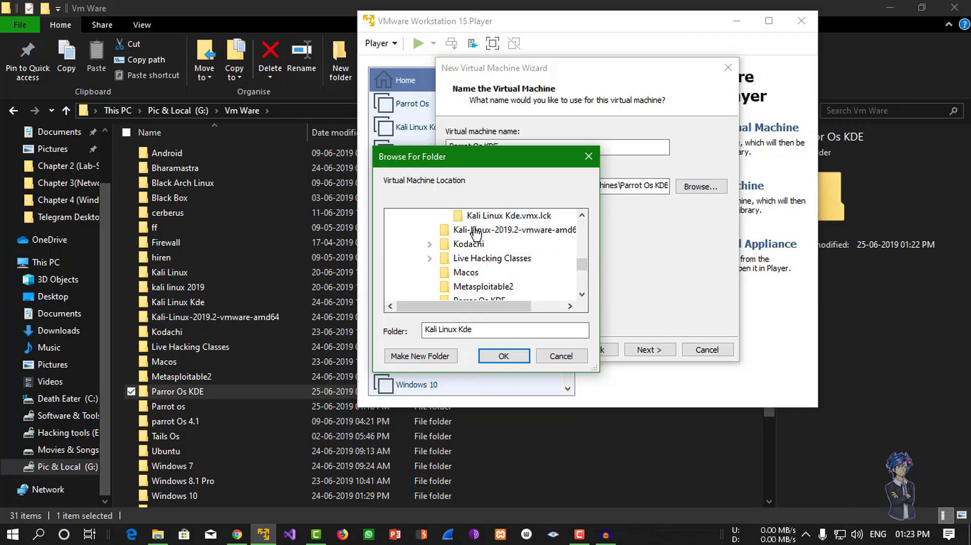
{"action": "scroll", "coordinate": [469, 260], "scroll_direction": "down", "scroll_amount": 2}
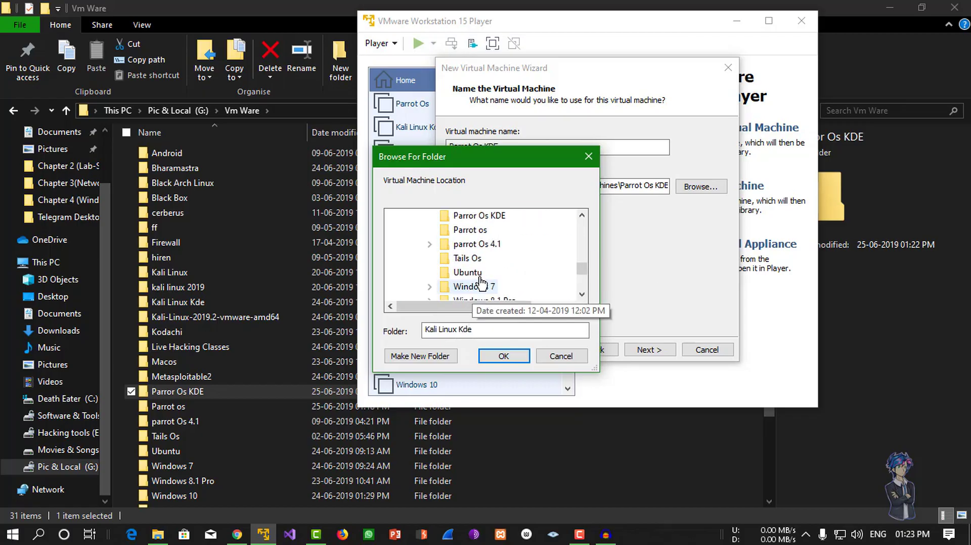
{"action": "left_click", "coordinate": [491, 219]}
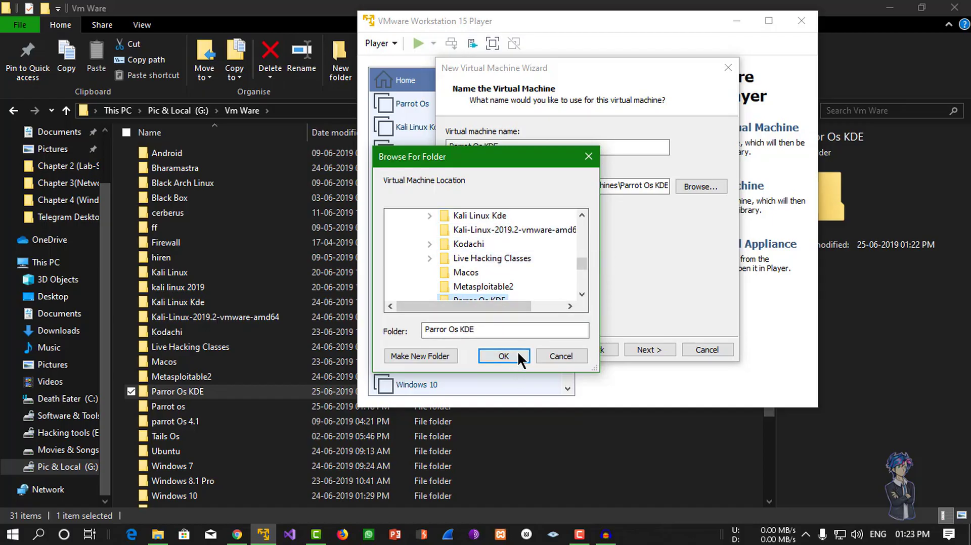
{"action": "left_click", "coordinate": [505, 356]}
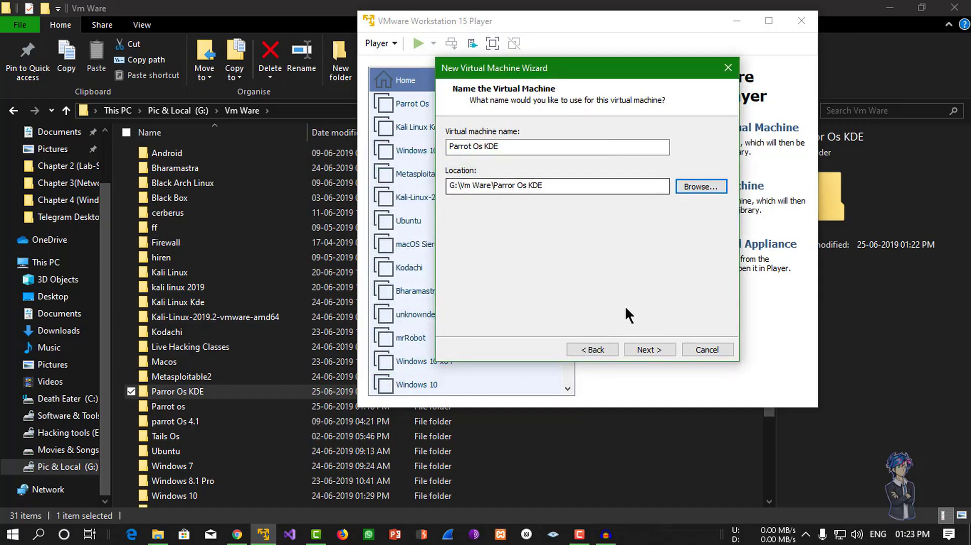
Raise the maximum disk size to 40 GB and bring up the hardware customization.
{"action": "left_click", "coordinate": [654, 342]}
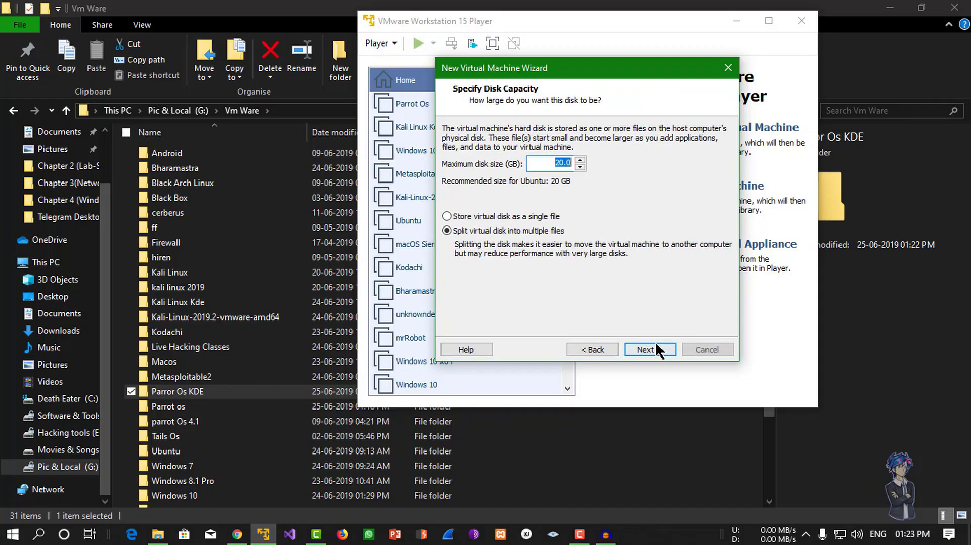
{"action": "left_click", "coordinate": [580, 159]}
{"action": "left_click", "coordinate": [580, 159]}
{"action": "left_click", "coordinate": [580, 159]}
{"action": "left_click", "coordinate": [580, 159]}
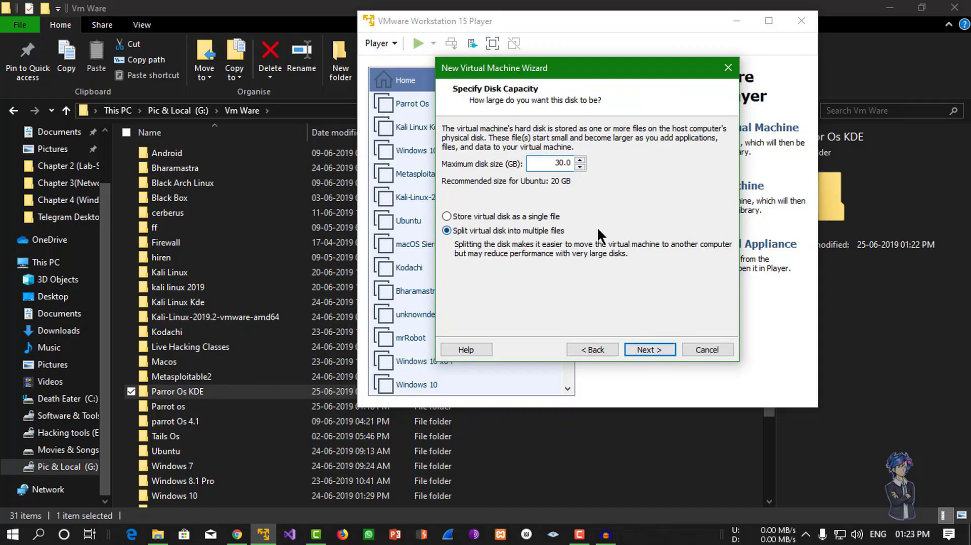
{"action": "left_click", "coordinate": [580, 159]}
{"action": "left_click", "coordinate": [580, 159]}
{"action": "left_click", "coordinate": [580, 160]}
{"action": "left_click", "coordinate": [658, 349]}
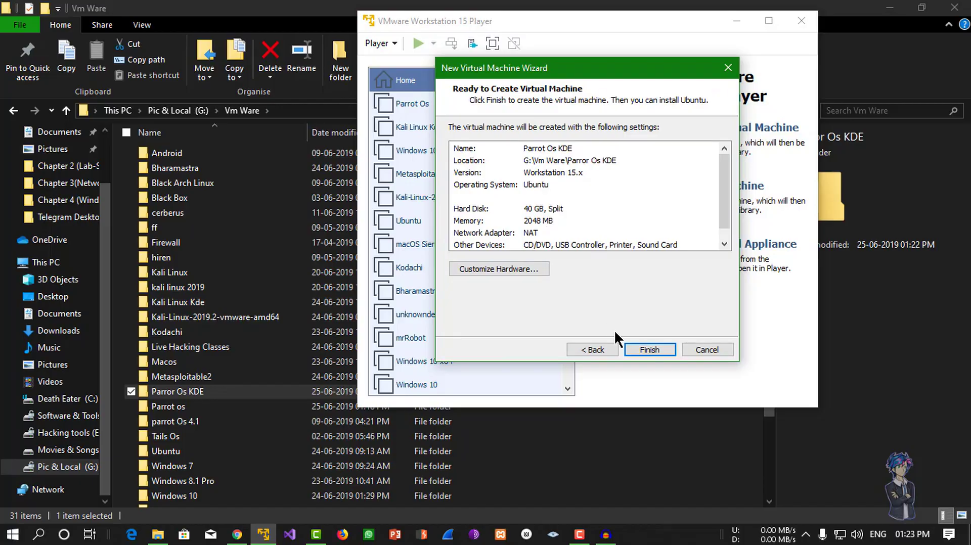
{"action": "left_click", "coordinate": [525, 266]}
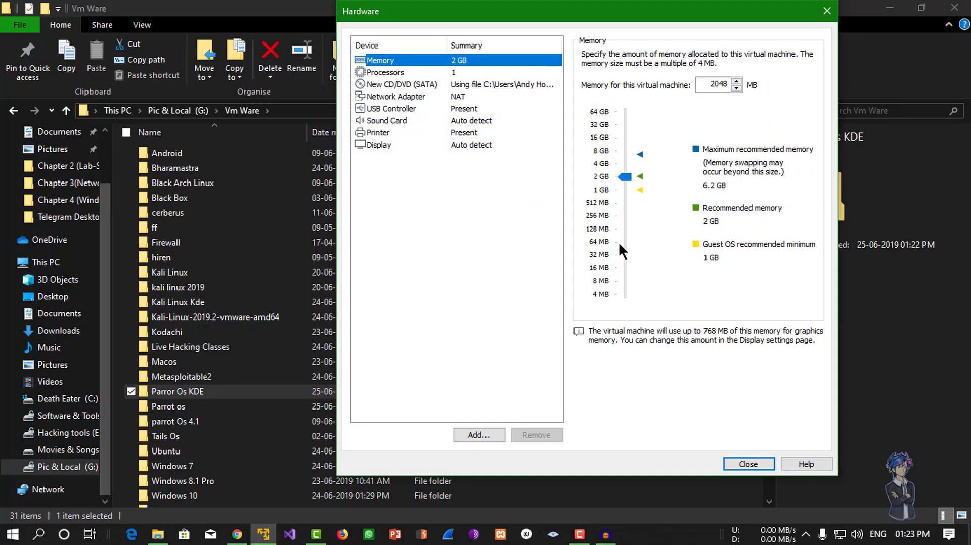
Keep the network adapter on NAT after trying Host-only, and finish creating Parrot Os KDE.
{"action": "left_click", "coordinate": [469, 98]}
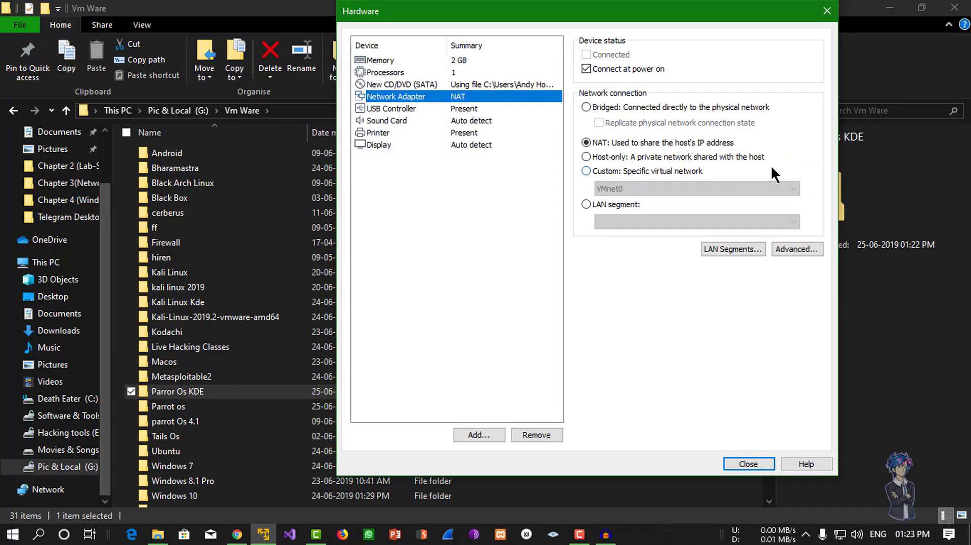
{"action": "left_click", "coordinate": [715, 155]}
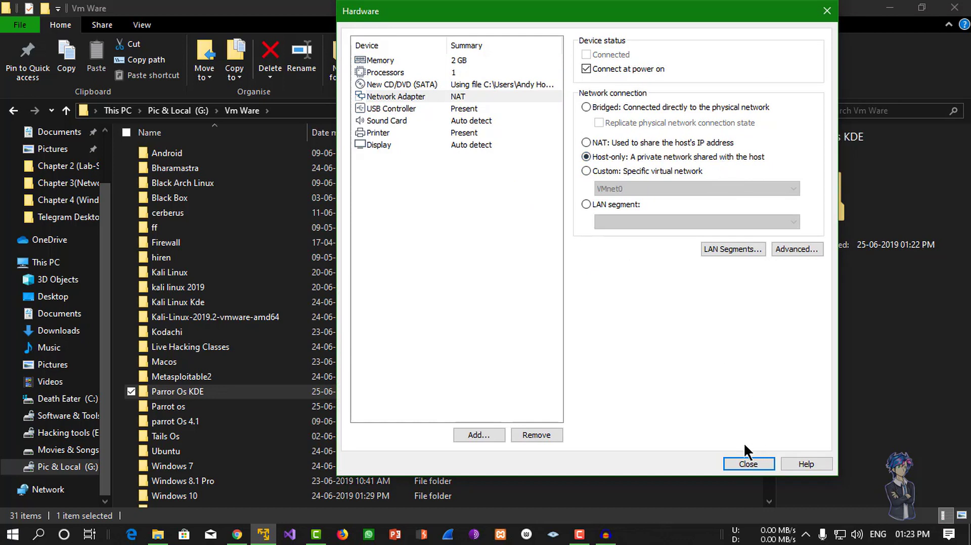
{"action": "left_click", "coordinate": [707, 144]}
{"action": "left_click", "coordinate": [751, 468]}
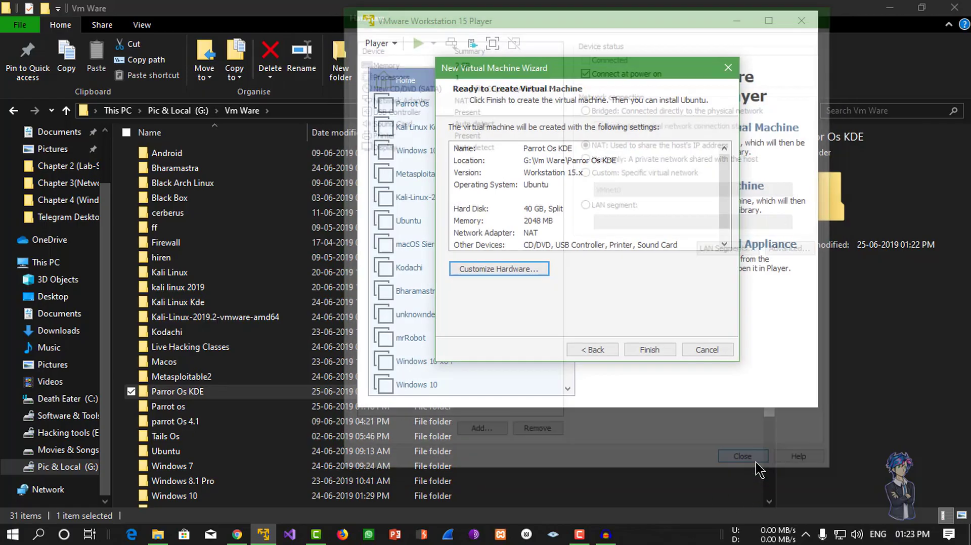
{"action": "left_click", "coordinate": [665, 347]}
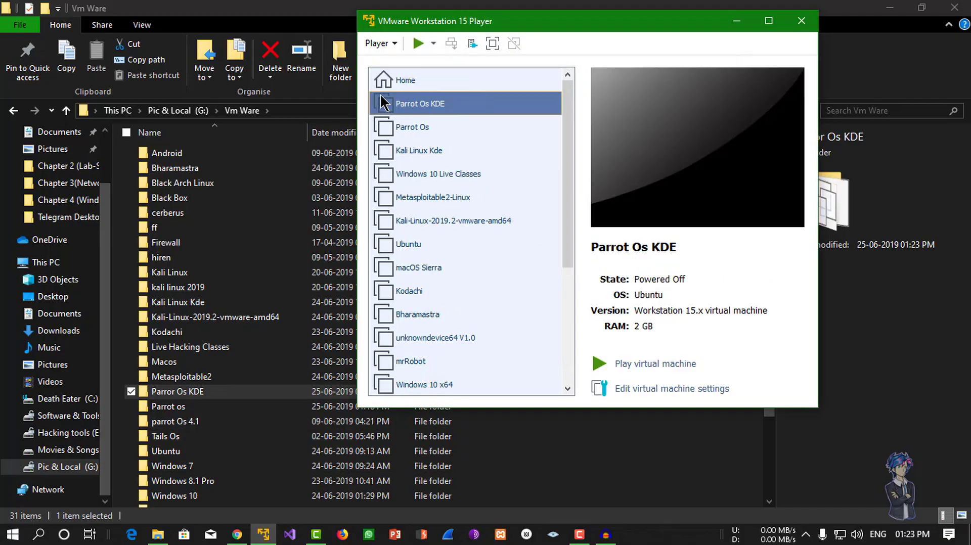
Power on the VM and choose Install > Install with GTK GUI from the boot menu.
{"action": "left_click", "coordinate": [656, 363]}
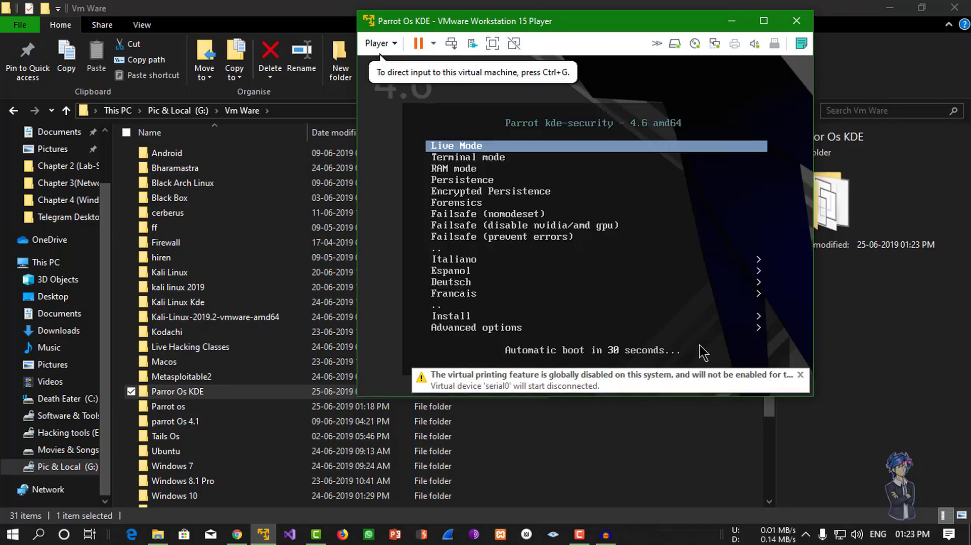
{"action": "left_click", "coordinate": [714, 134]}
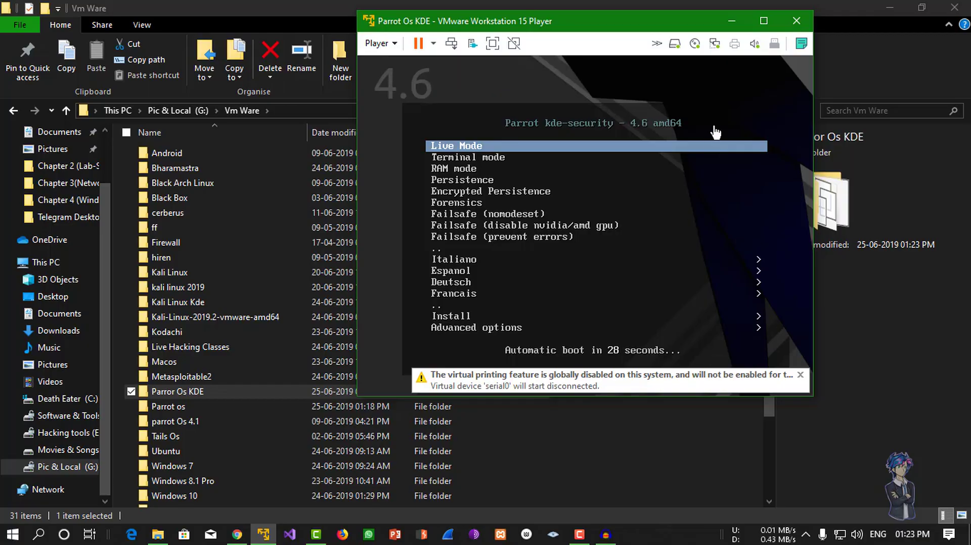
{"action": "key", "text": "Down"}
{"action": "key", "text": "Down"}
{"action": "key", "text": "Down"}
{"action": "key", "text": "Down"}
{"action": "key", "text": "Down"}
{"action": "key", "text": "Down"}
{"action": "key", "text": "Down"}
{"action": "key", "text": "Down"}
{"action": "key", "text": "Down"}
{"action": "key", "text": "Down"}
{"action": "key", "text": "Down"}
{"action": "key", "text": "Down"}
{"action": "key", "text": "Down"}
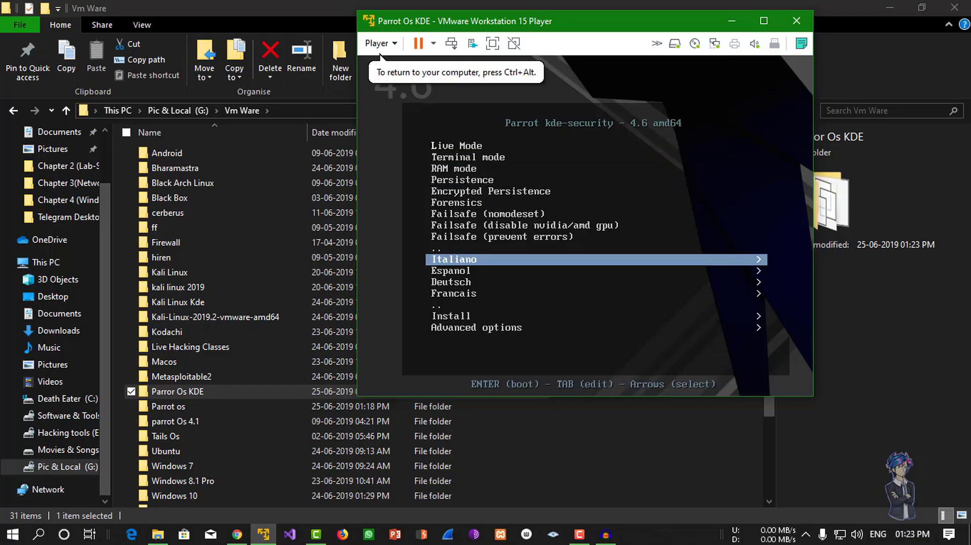
{"action": "key", "text": "Return"}
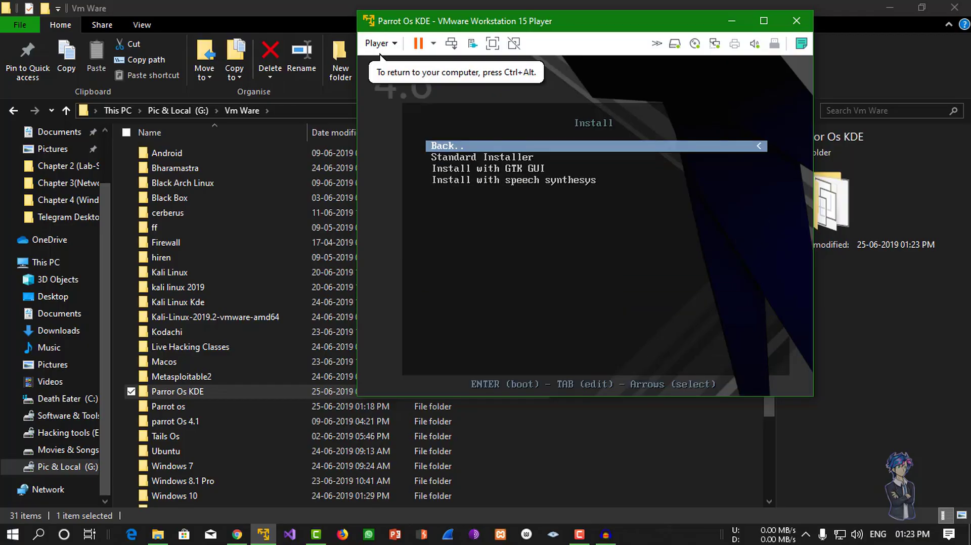
{"action": "key", "text": "Down"}
{"action": "key", "text": "Down"}
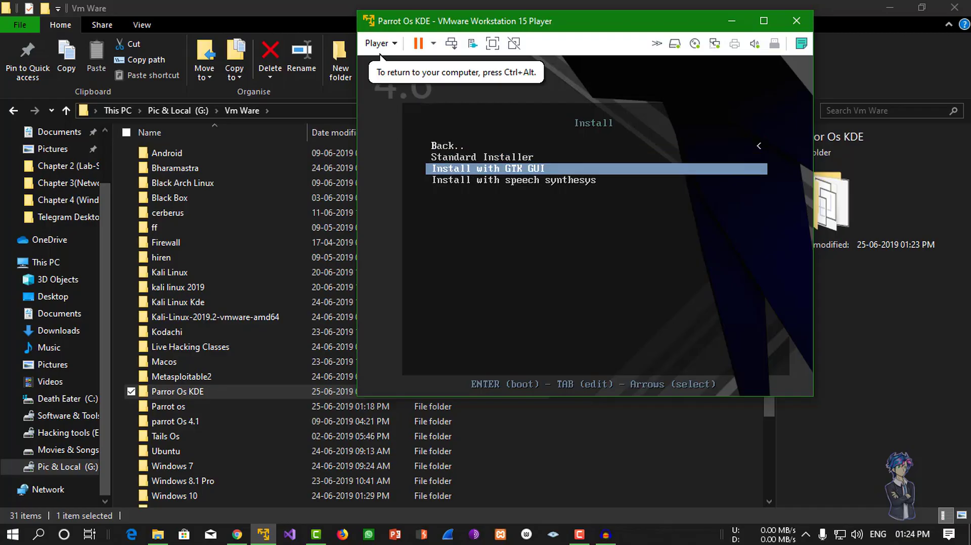
{"action": "key", "text": "Return"}
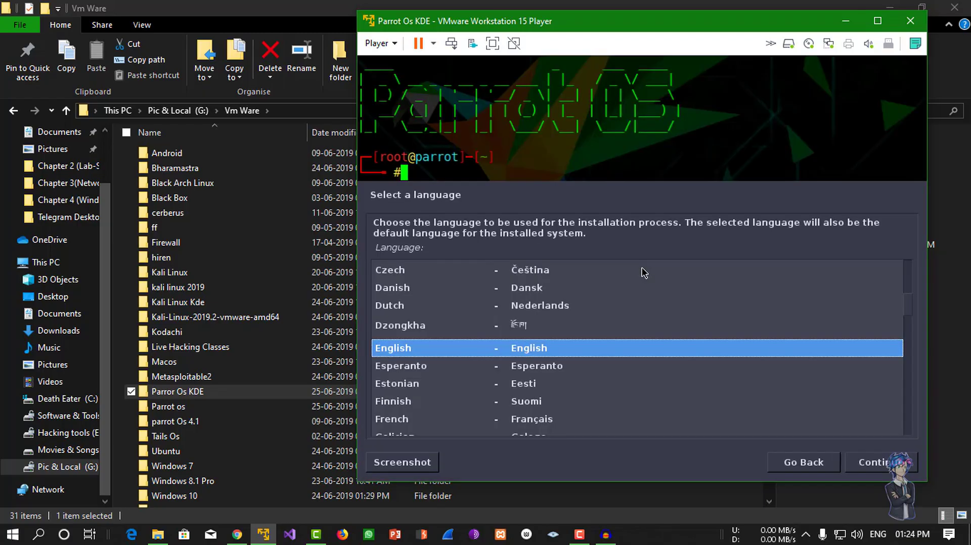
Accept English language, United States location and the American English keyboard layout.
{"action": "key", "text": "Down"}
{"action": "key", "text": "Up"}
{"action": "key", "text": "Return"}
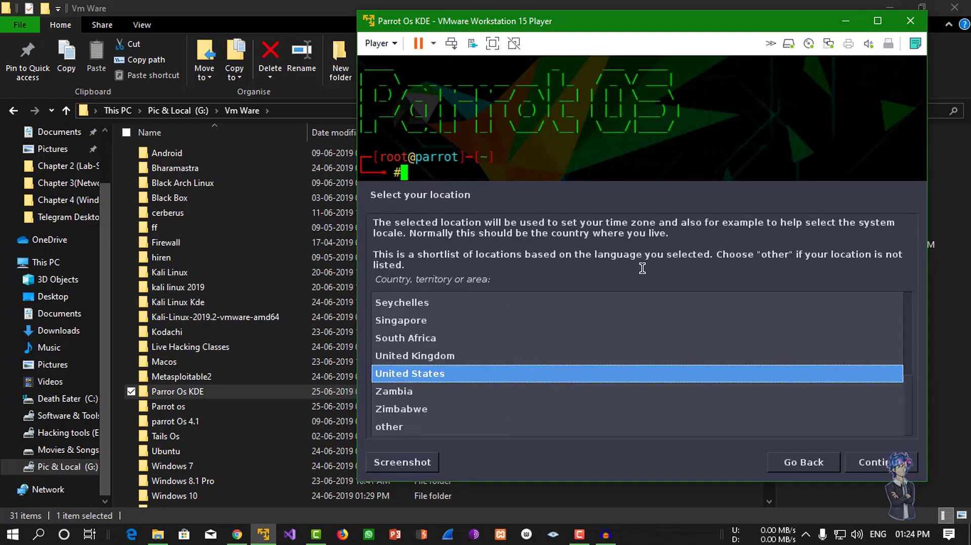
{"action": "key", "text": "Return"}
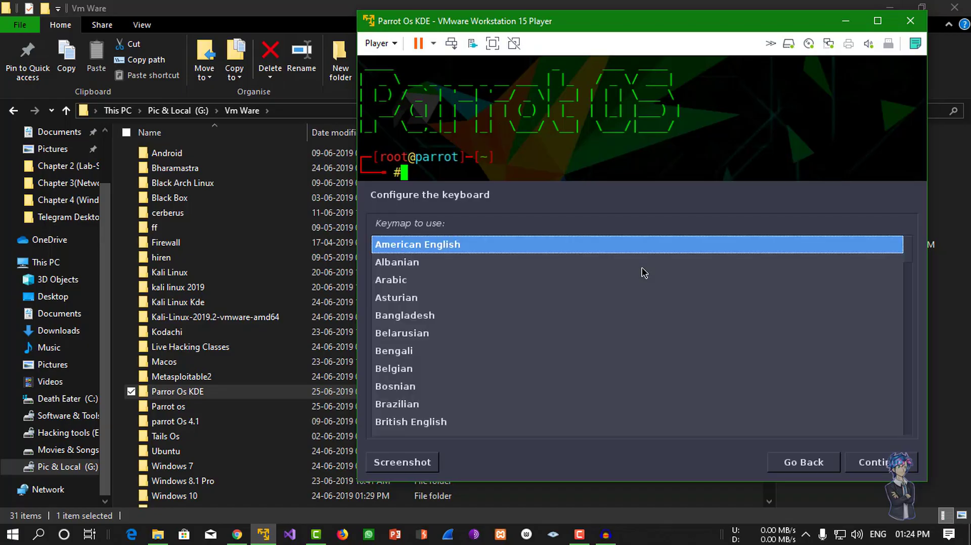
{"action": "key", "text": "Return"}
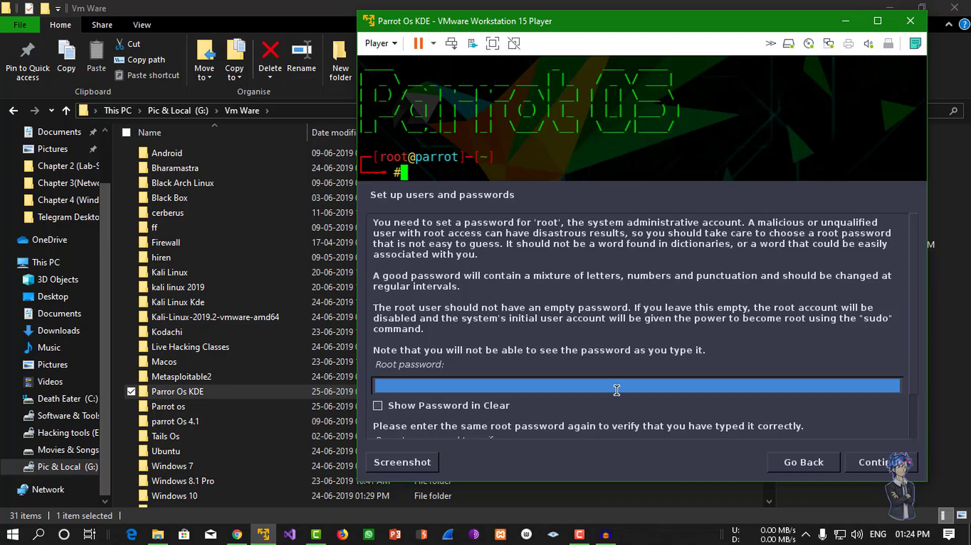
Enter and confirm the root password.
{"action": "type", "text": "toor"}
{"action": "scroll", "coordinate": [625, 396], "scroll_direction": "down", "scroll_amount": 2}
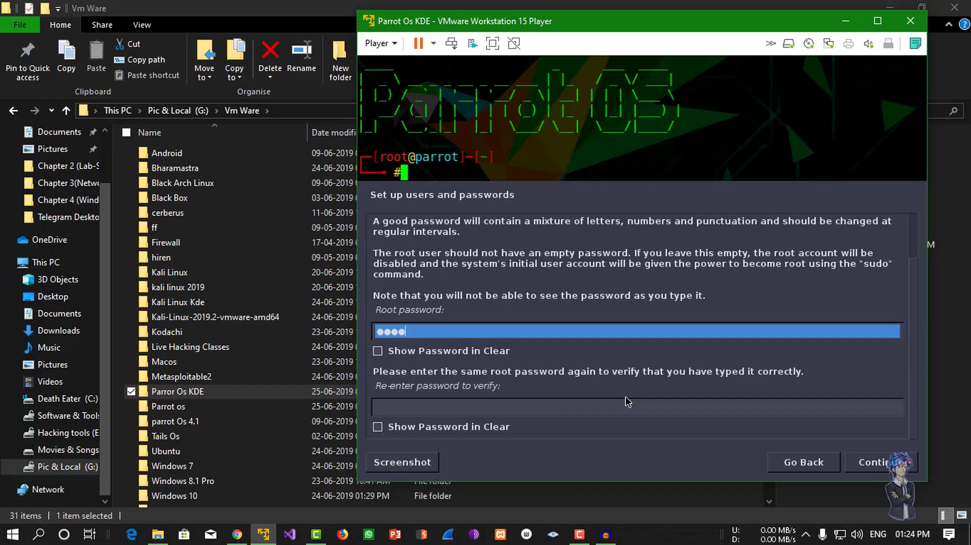
{"action": "left_click", "coordinate": [557, 414]}
{"action": "type", "text": "toor"}
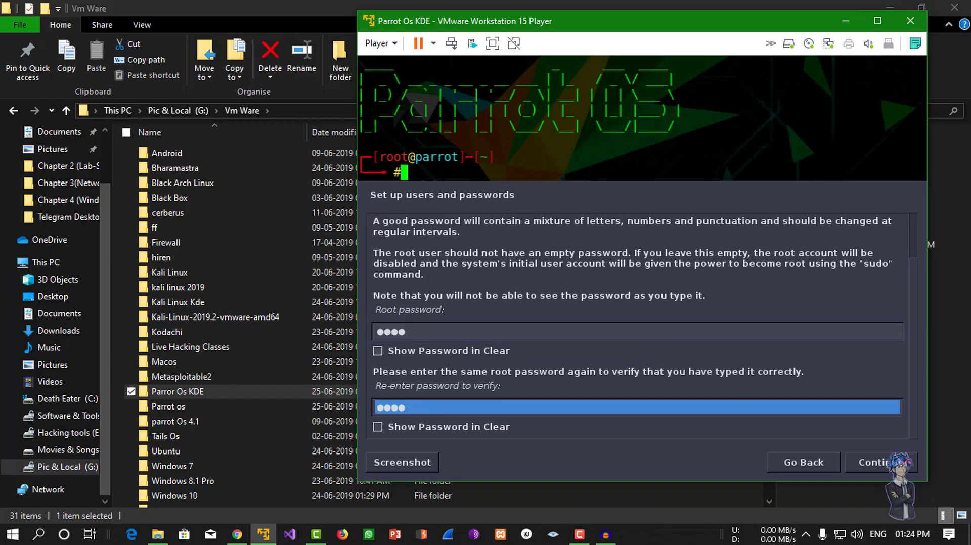
{"action": "left_click", "coordinate": [898, 462]}
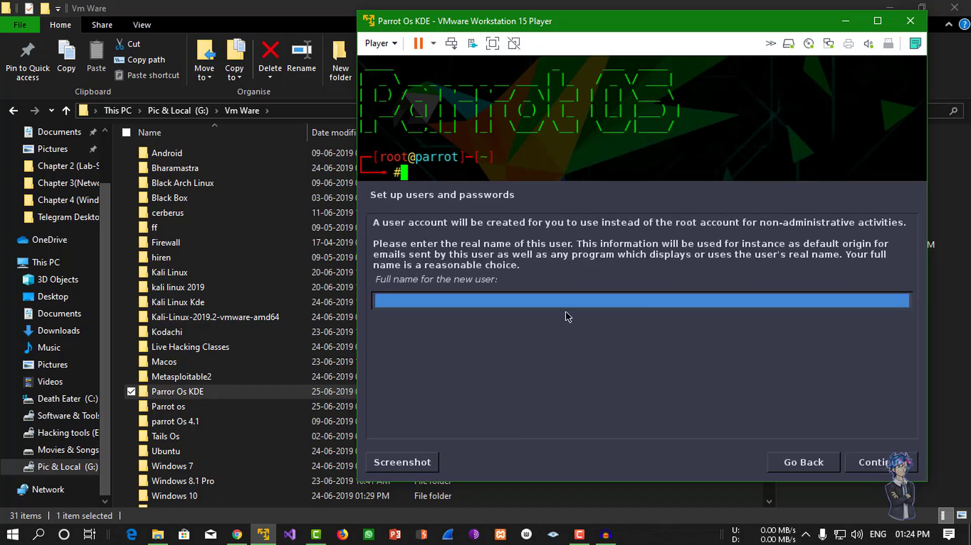
Create the user account with the user's full name, the suggested username and a confirmed password.
{"action": "type", "text": "Andyhook"}
{"action": "key", "text": "Return"}
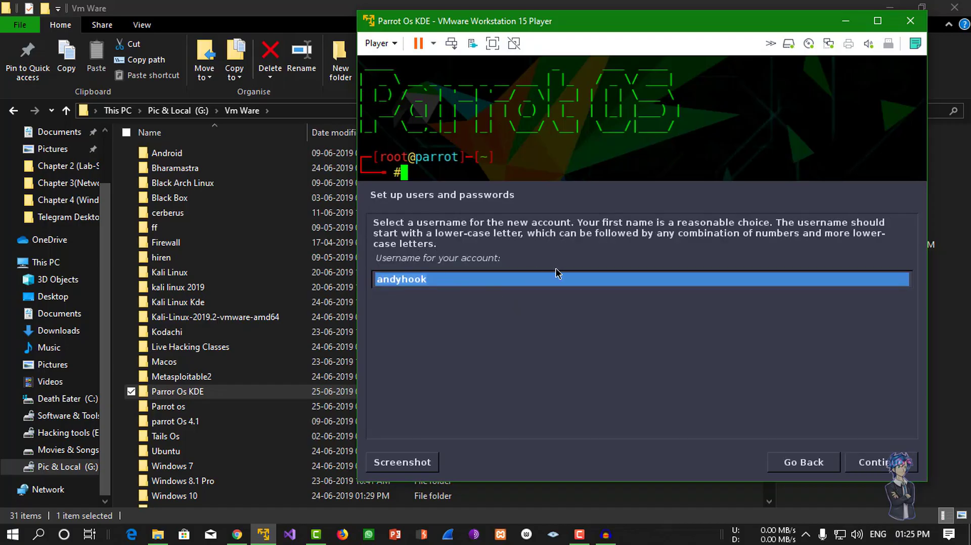
{"action": "key", "text": "Return"}
{"action": "left_click_drag", "start_coordinate": [411, 247], "coordinate": [562, 247]}
{"action": "left_click", "coordinate": [558, 270]}
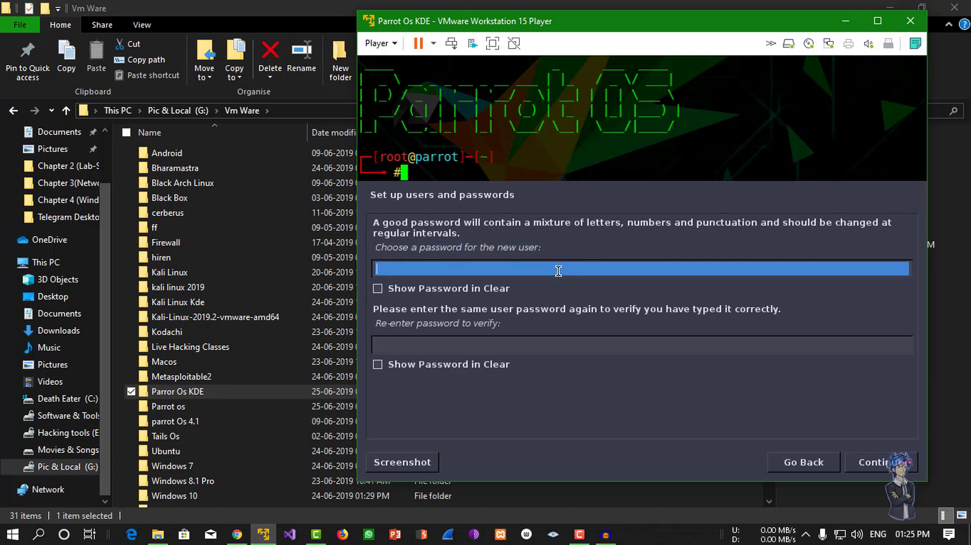
{"action": "type", "text": "toor"}
{"action": "left_click", "coordinate": [601, 339]}
{"action": "type", "text": "toor"}
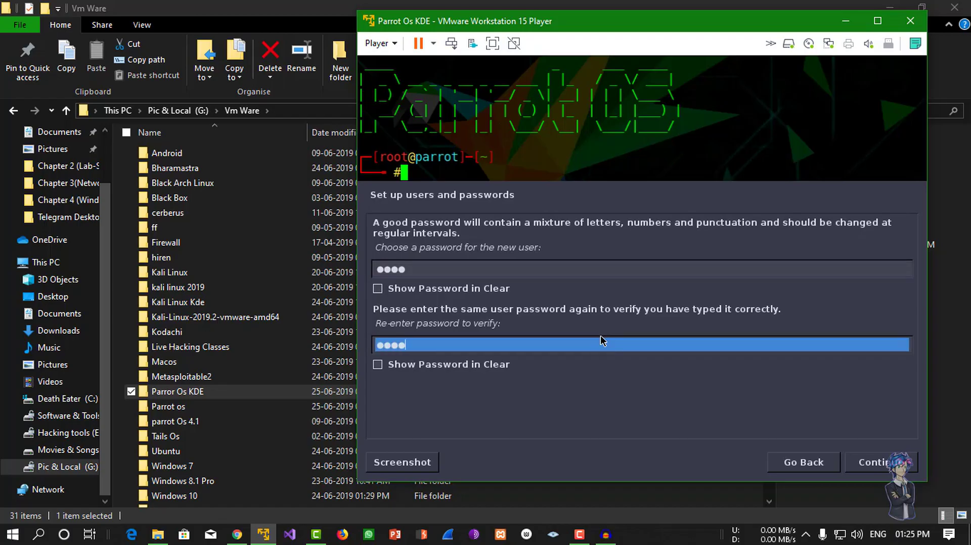
{"action": "key", "text": "Return"}
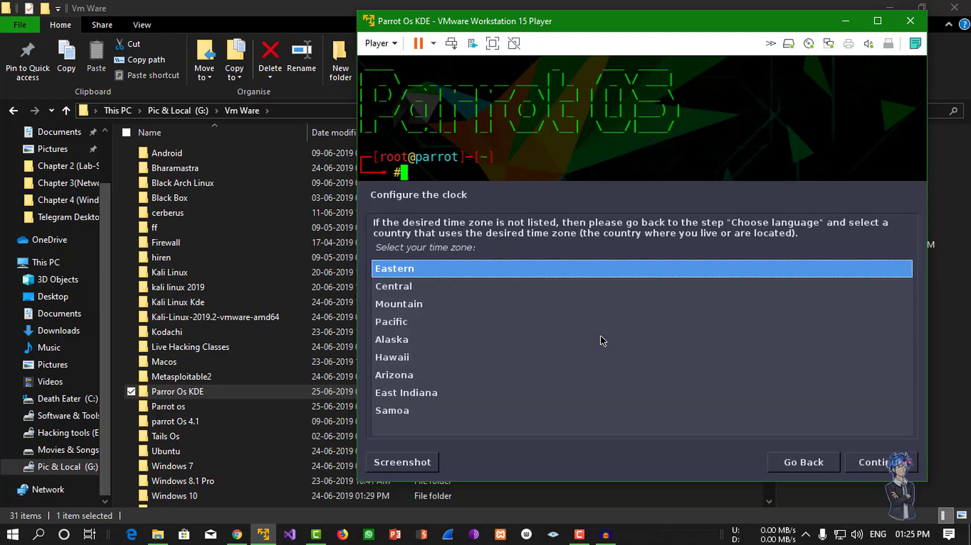
Accept Eastern time zone and guided partitioning of the entire disk, all files in one partition.
{"action": "key", "text": "Return"}
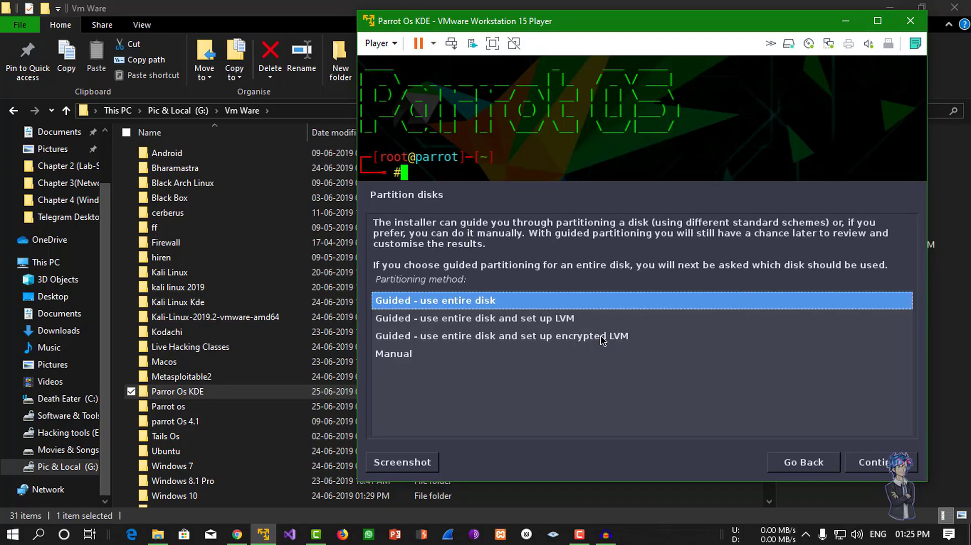
{"action": "key", "text": "Return"}
{"action": "key", "text": "Return"}
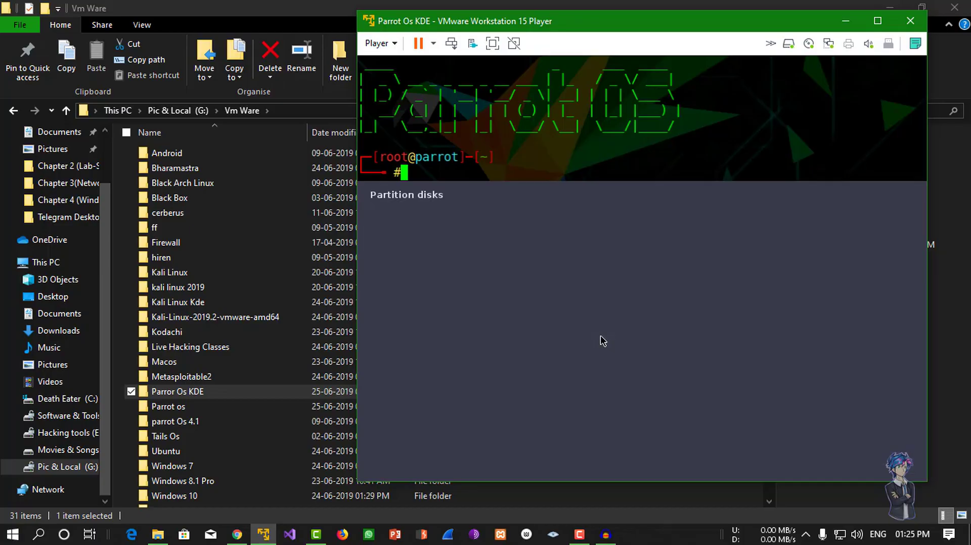
{"action": "key", "text": "Down"}
{"action": "key", "text": "Up"}
{"action": "key", "text": "Return"}
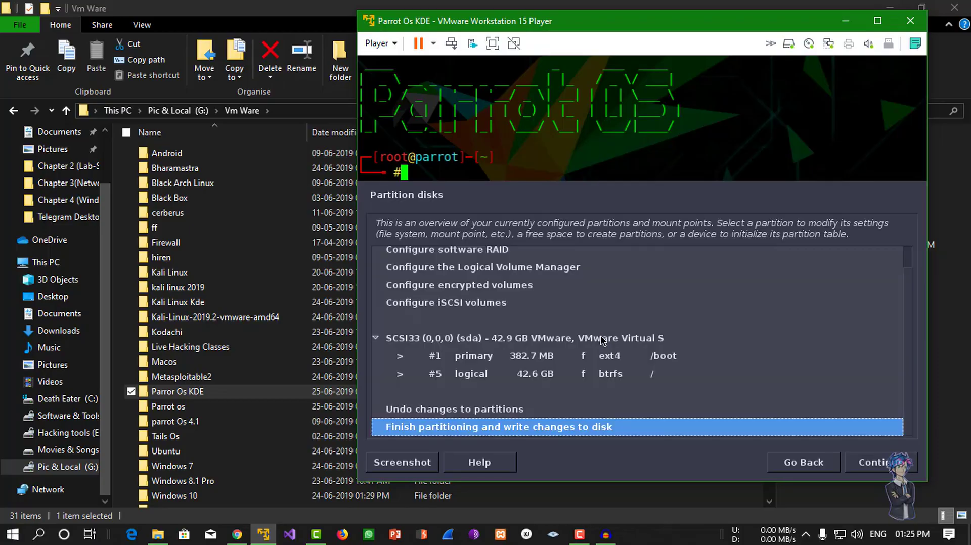
{"action": "key", "text": "Up"}
{"action": "key", "text": "Up"}
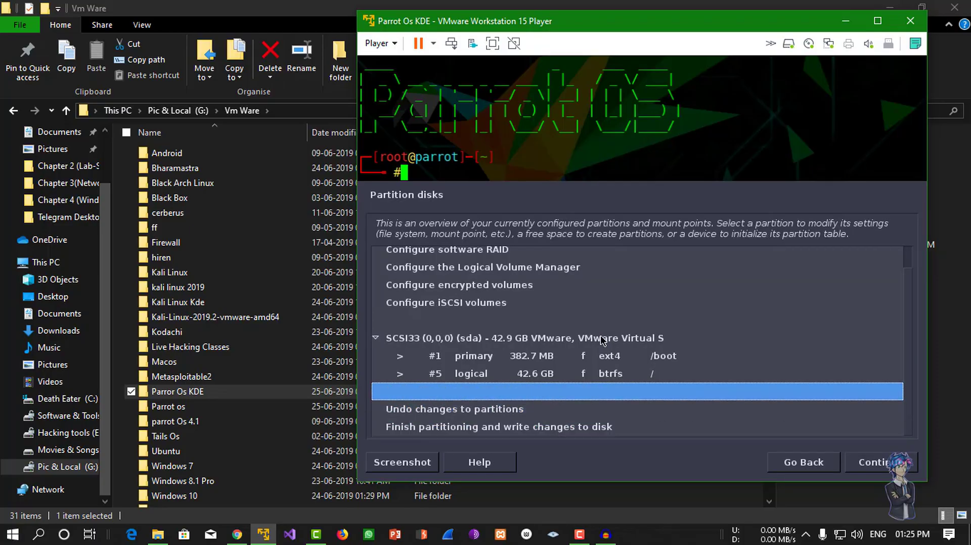
{"action": "key", "text": "Down"}
{"action": "key", "text": "Down"}
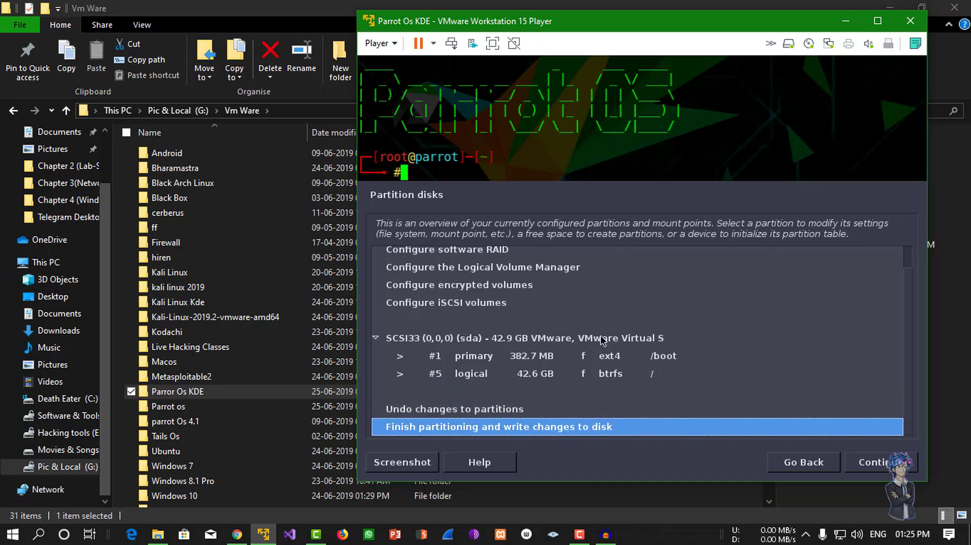
{"action": "key", "text": "Return"}
Continue without a swap partition and confirm writing the partitions to disk.
{"action": "key", "text": "Up"}
{"action": "key", "text": "Down"}
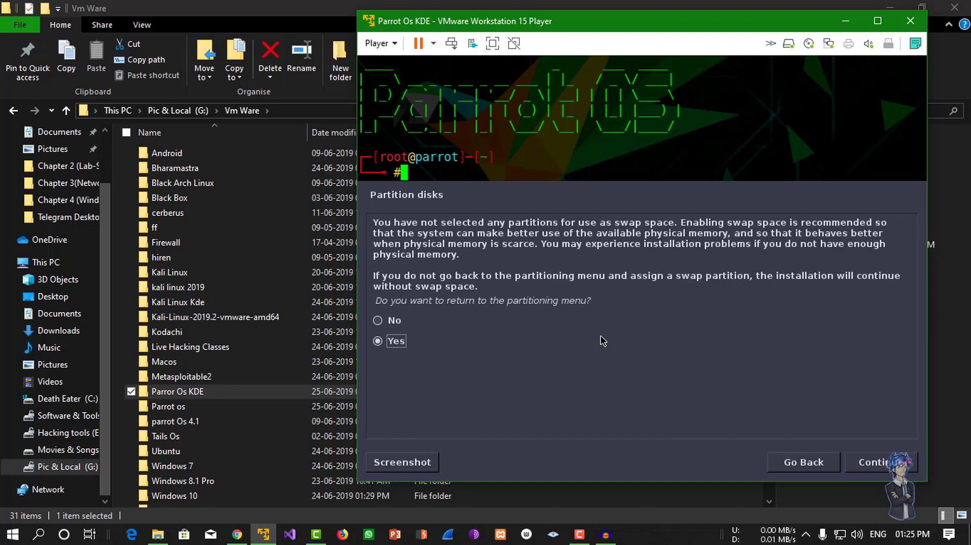
{"action": "key", "text": "Up"}
{"action": "key", "text": "Return"}
{"action": "key", "text": "Down"}
{"action": "key", "text": "Return"}
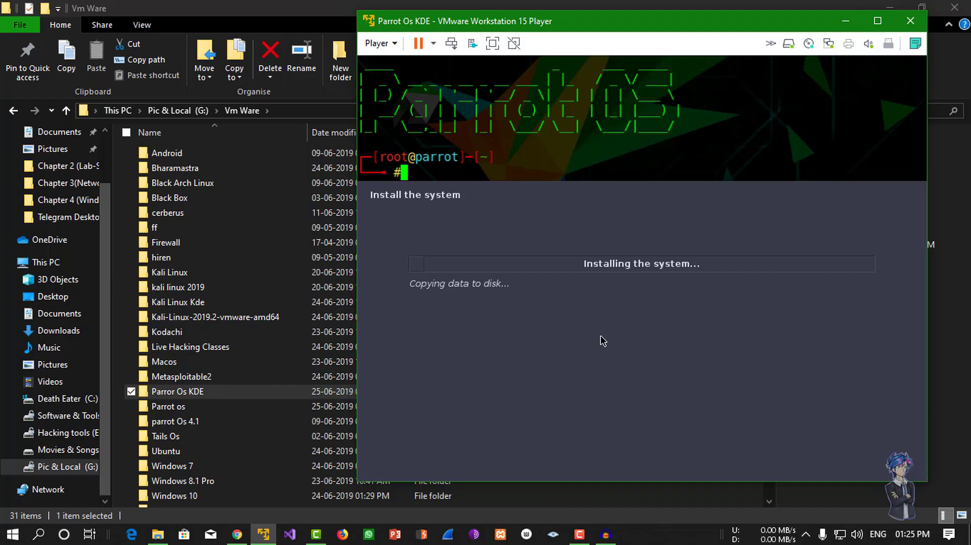
Install the GRUB boot loader to the master boot record on /dev/sda.
{"action": "left_click", "coordinate": [579, 535]}
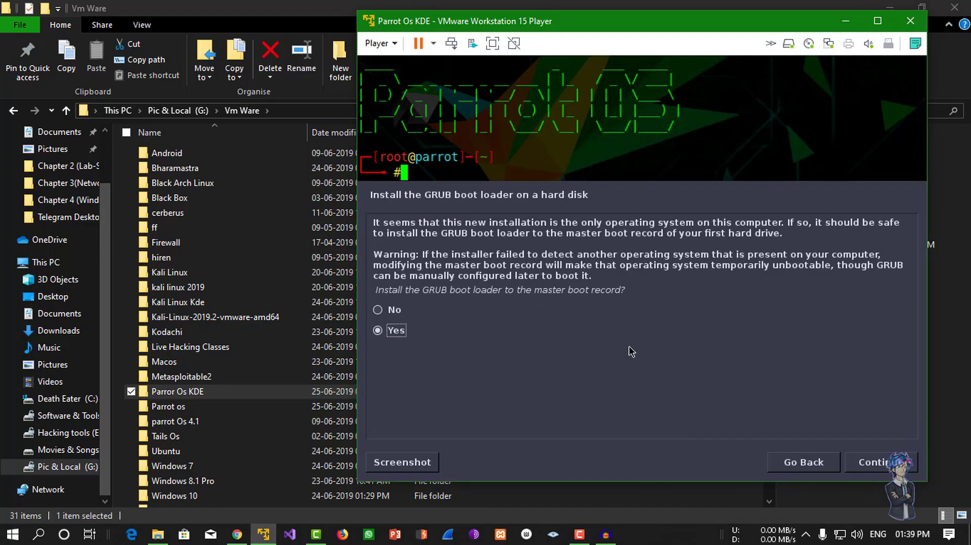
{"action": "left_click", "coordinate": [888, 469]}
{"action": "left_click", "coordinate": [602, 300]}
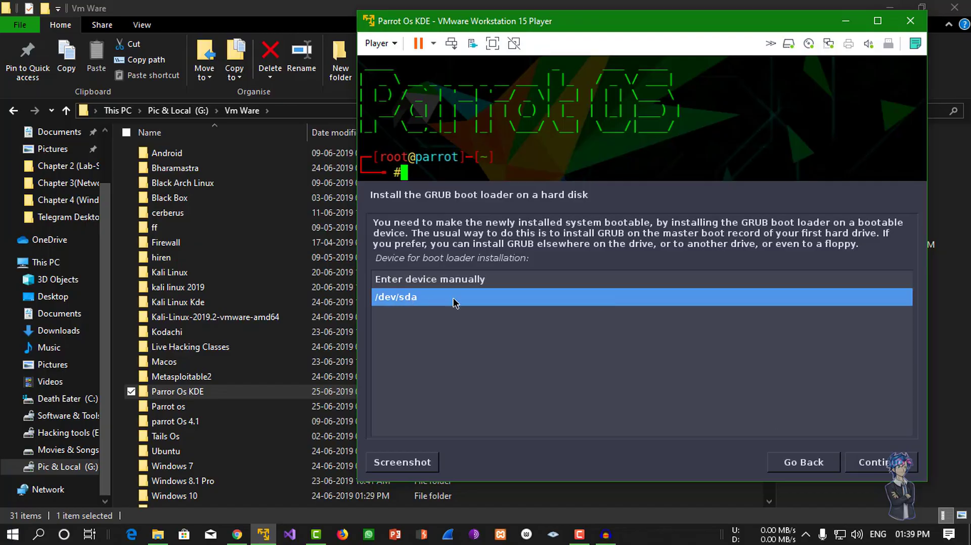
{"action": "left_click", "coordinate": [896, 474]}
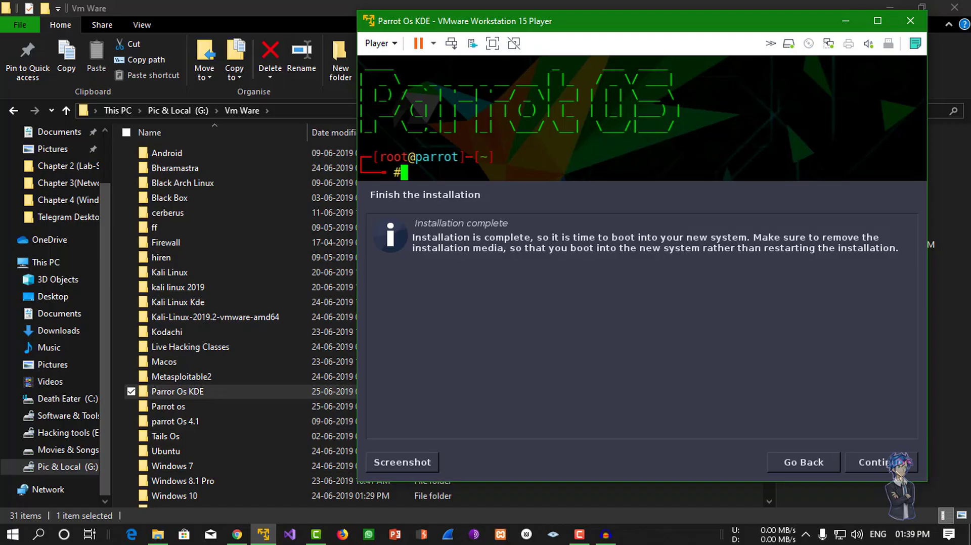
Continue past the Installation complete page to finish the Parrot installation.
{"action": "left_click", "coordinate": [880, 462]}
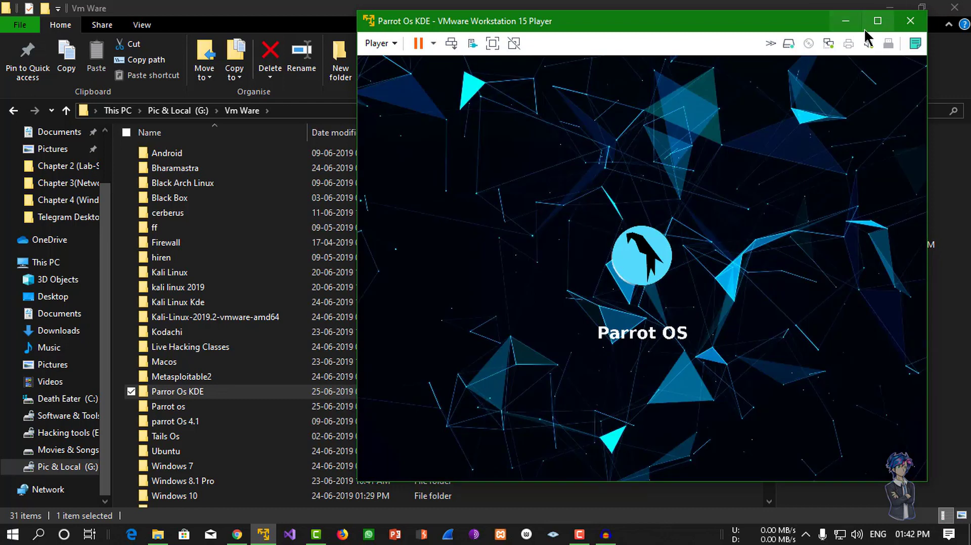
Maximize the VMware Player window so the Parrot VM fills the screen.
{"action": "left_click", "coordinate": [877, 21]}
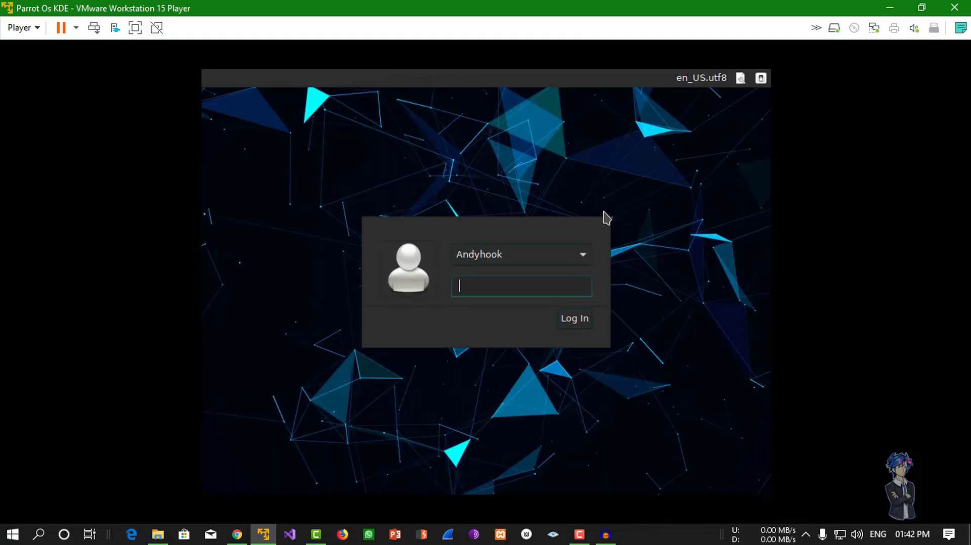
Log in to Parrot via Other... with username root and the account password.
{"action": "left_click", "coordinate": [564, 261]}
{"action": "left_click", "coordinate": [551, 277]}
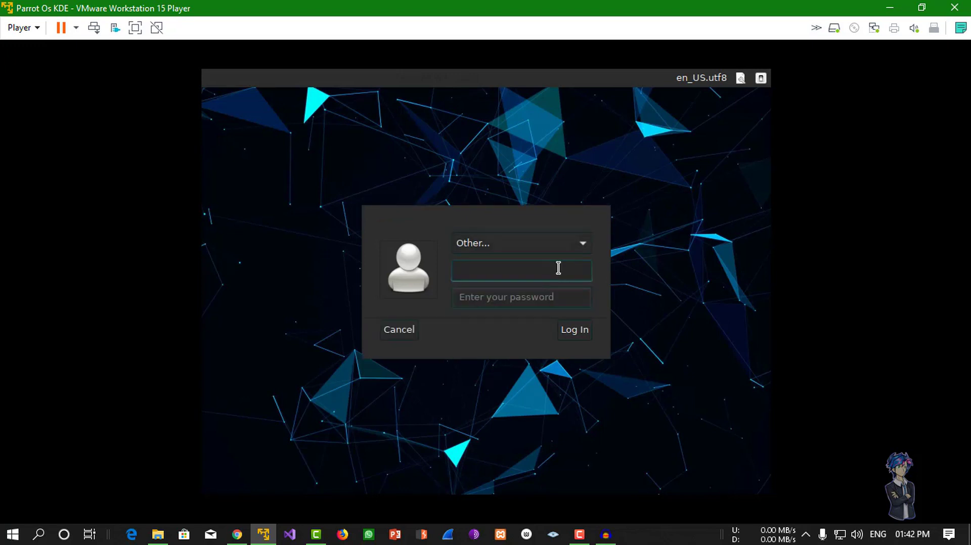
{"action": "type", "text": "root"}
{"action": "left_click", "coordinate": [561, 292]}
{"action": "type", "text": "toor"}
{"action": "key", "text": "Return"}
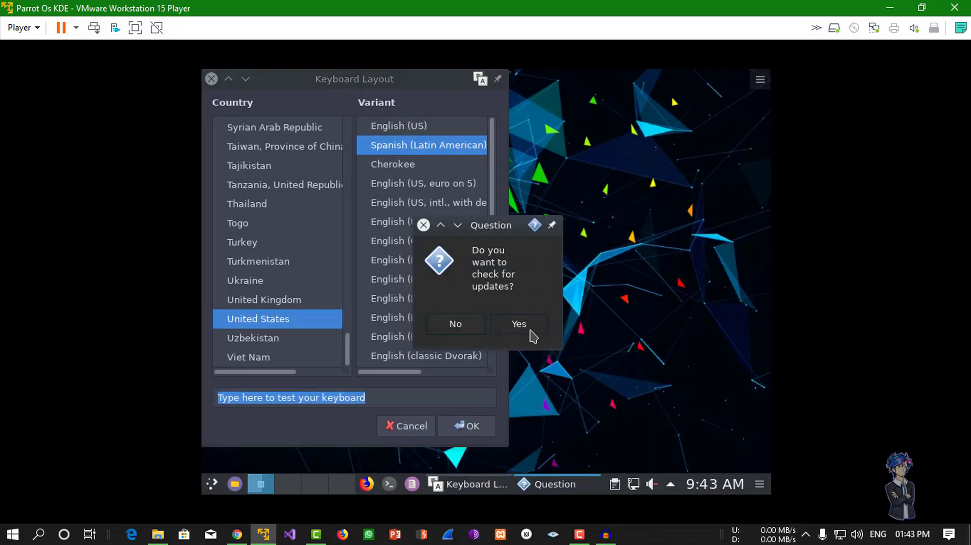
Decline the update check and set the keyboard variant to English (US).
{"action": "left_click", "coordinate": [457, 331]}
{"action": "left_click_drag", "start_coordinate": [427, 83], "coordinate": [564, 99]}
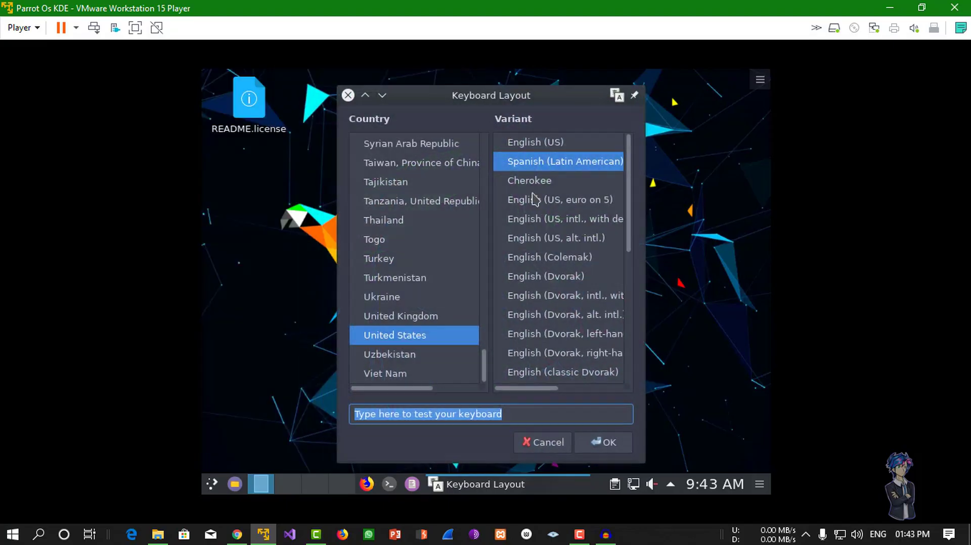
{"action": "left_click", "coordinate": [587, 145]}
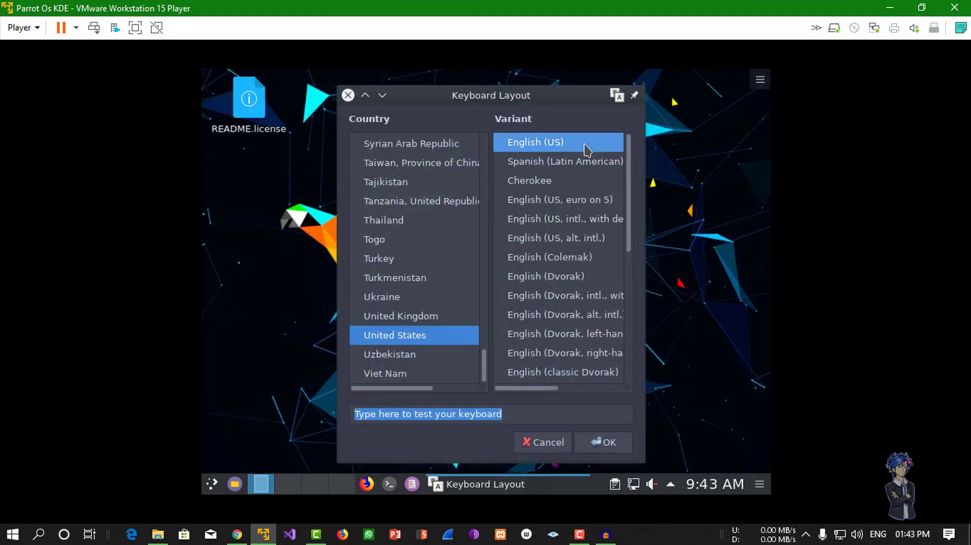
{"action": "left_click", "coordinate": [609, 443]}
Fit the guest desktop to the player window and check its desktop menu and launcher.
{"action": "mouse_move", "coordinate": [506, 8]}
{"action": "left_mouse_down"}
{"action": "mouse_move", "coordinate": [504, 25]}
{"action": "mouse_move", "coordinate": [490, 7]}
{"action": "left_mouse_up"}
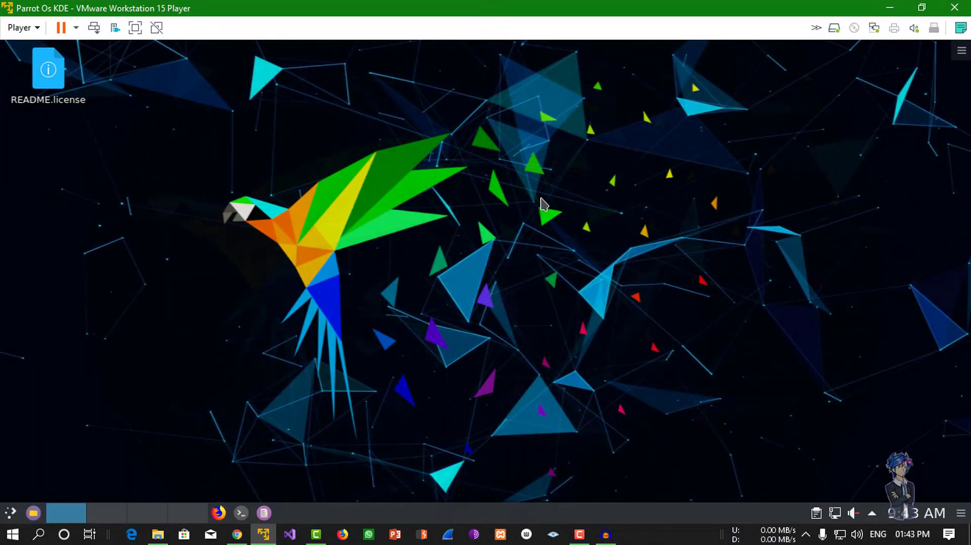
{"action": "right_click", "coordinate": [392, 190]}
{"action": "left_click", "coordinate": [332, 199]}
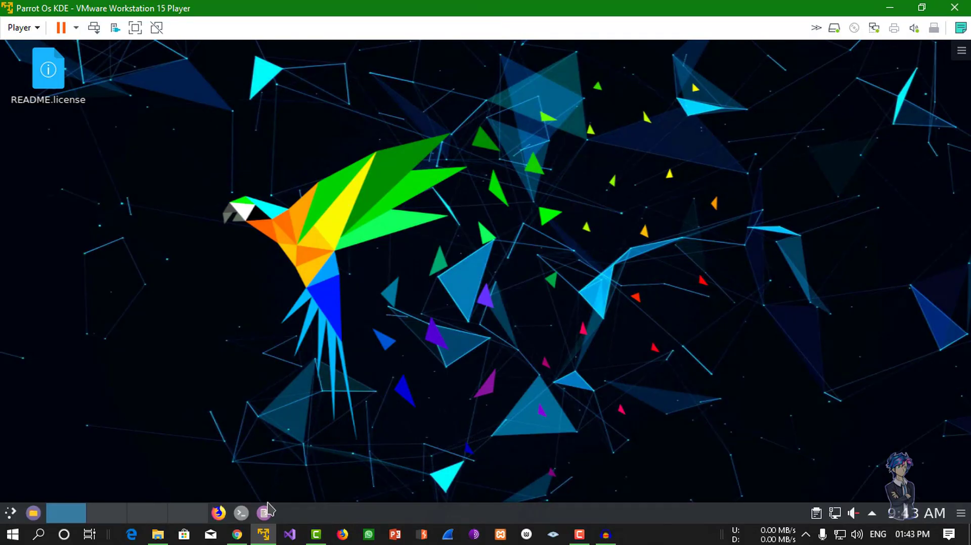
{"action": "left_click", "coordinate": [10, 513]}
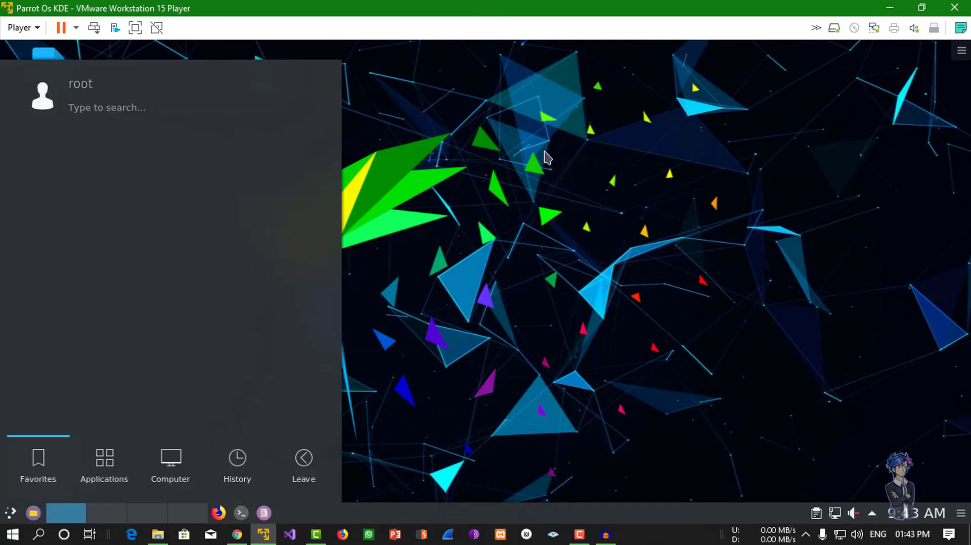
{"action": "left_click", "coordinate": [547, 158]}
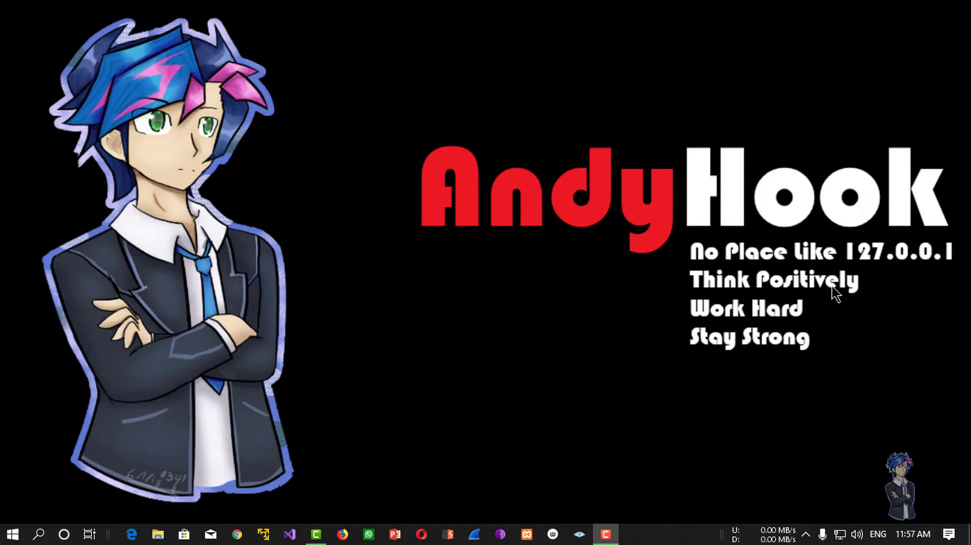
Refresh the Windows desktop twice, then launch Google Chrome from the taskbar.
{"action": "right_click", "coordinate": [524, 164]}
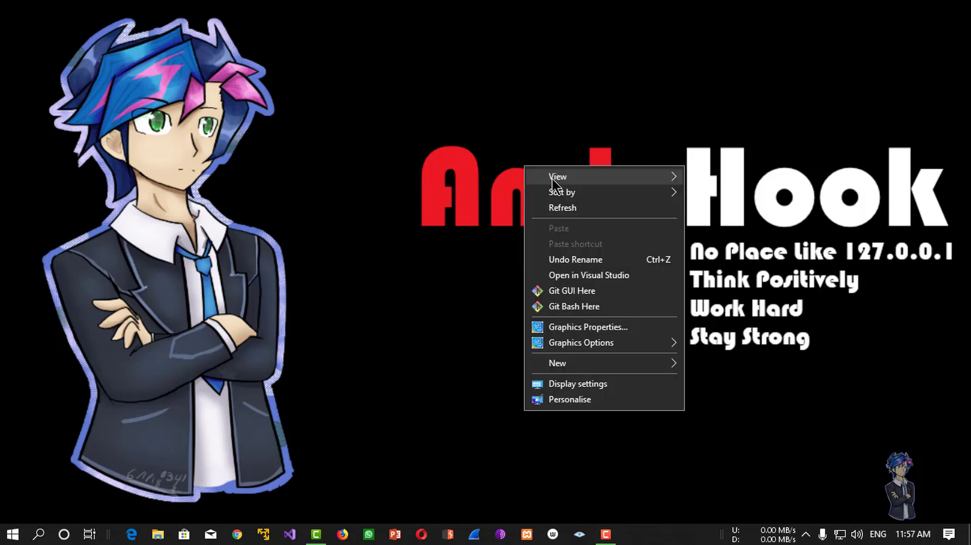
{"action": "left_click", "coordinate": [577, 208]}
{"action": "right_click", "coordinate": [470, 134]}
{"action": "left_click", "coordinate": [507, 161]}
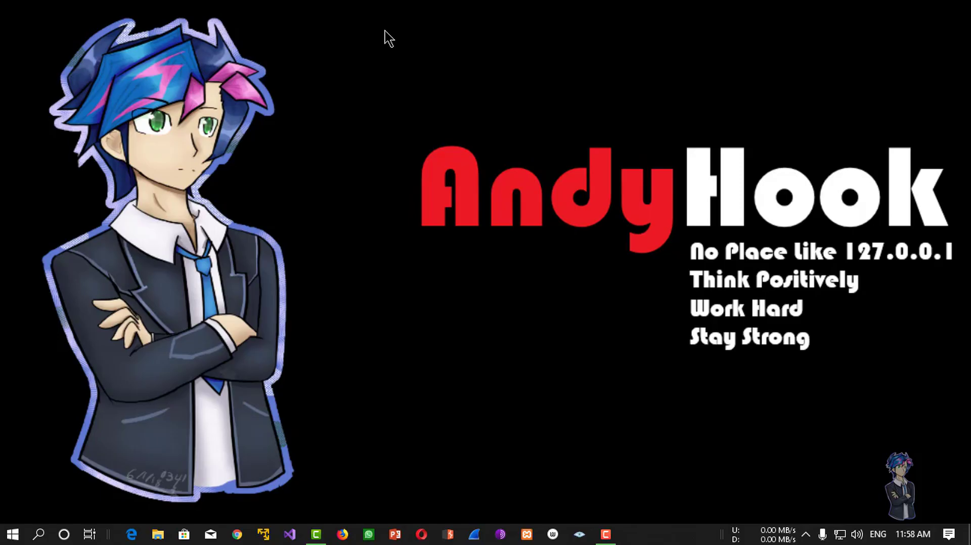
{"action": "left_click", "coordinate": [236, 534]}
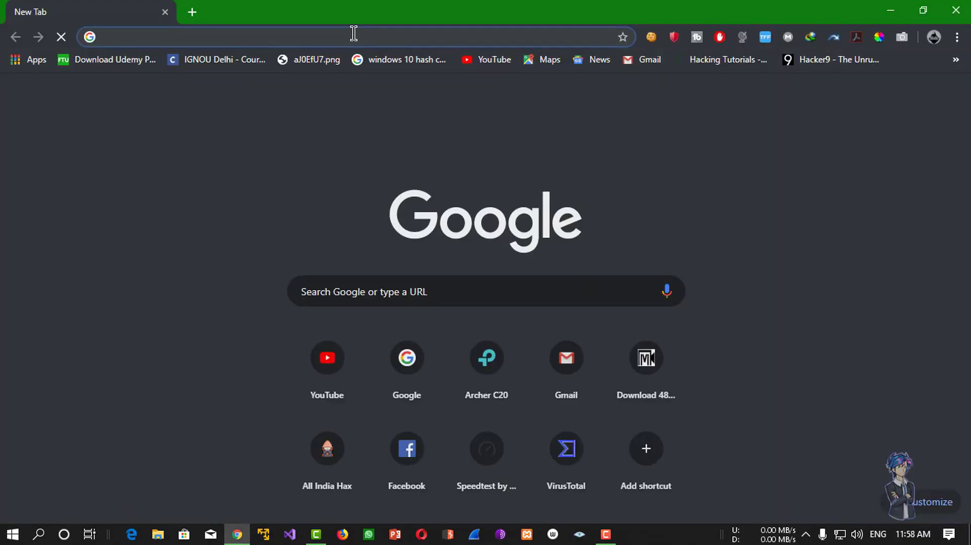
Search Google for 'metasploit 2'.
{"action": "type", "text": "metas"}
{"action": "key", "text": "Down"}
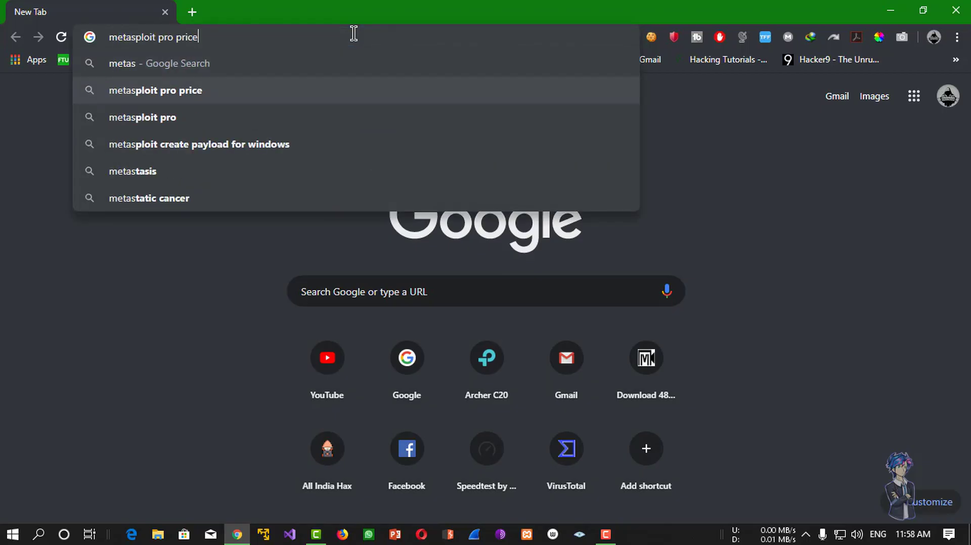
{"action": "key", "text": "BackSpace"}
{"action": "key", "text": "BackSpace"}
{"action": "key", "text": "BackSpace"}
{"action": "key", "text": "BackSpace"}
{"action": "key", "text": "BackSpace"}
{"action": "key", "text": "BackSpace"}
{"action": "key", "text": "BackSpace"}
{"action": "key", "text": "BackSpace"}
{"action": "key", "text": "BackSpace"}
{"action": "key", "text": "BackSpace"}
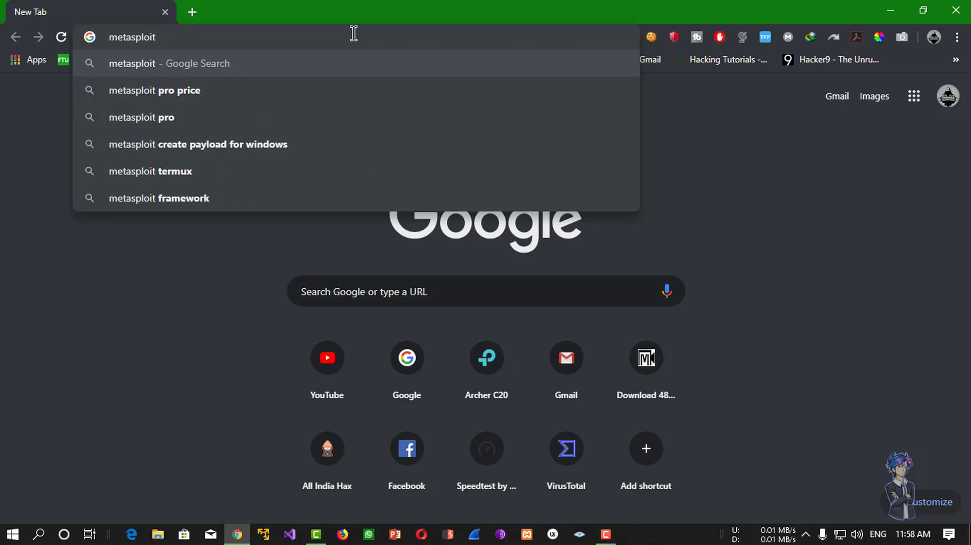
{"action": "type", "text": "2"}
{"action": "key", "text": "Return"}
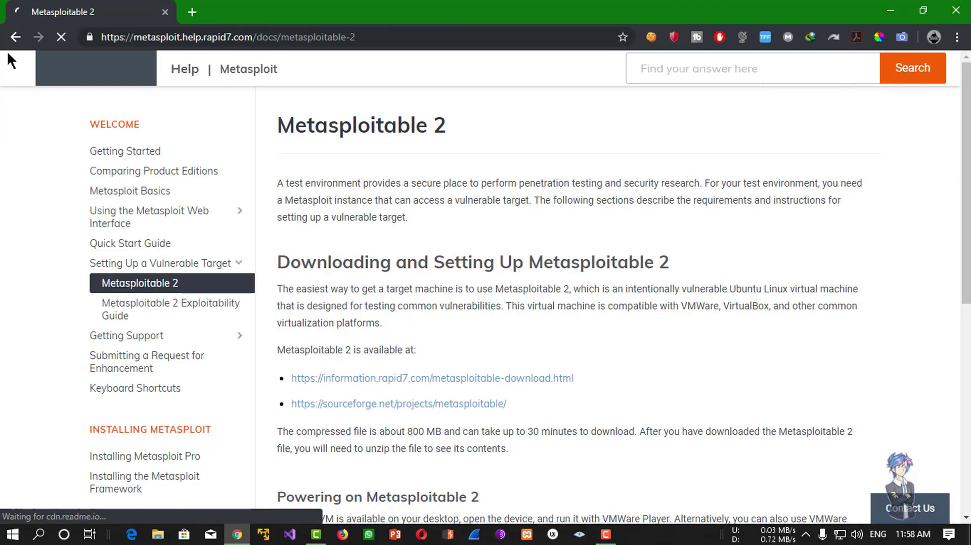
Open the SourceForge Metasploitable page, start the latest download, and cancel the IDM prompt.
{"action": "left_click", "coordinate": [16, 37]}
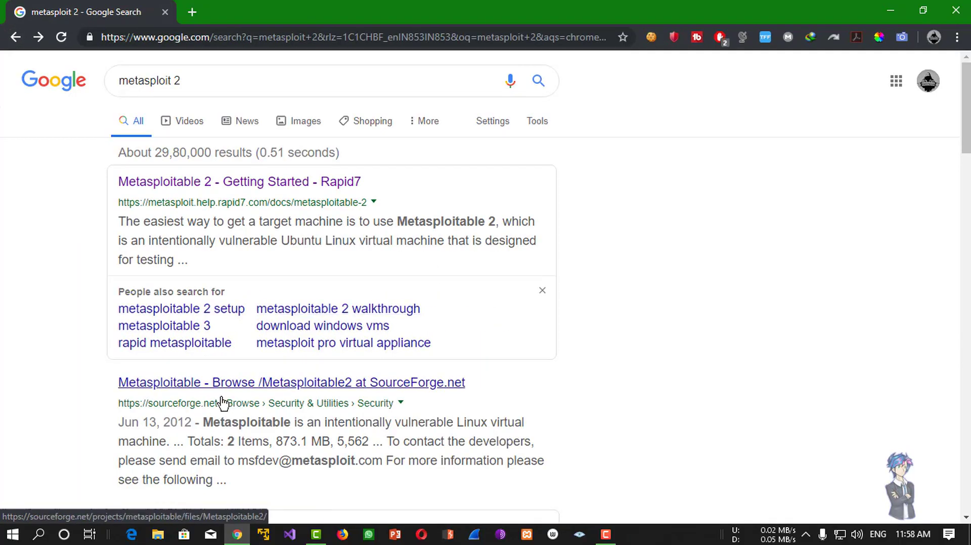
{"action": "left_click", "coordinate": [290, 397]}
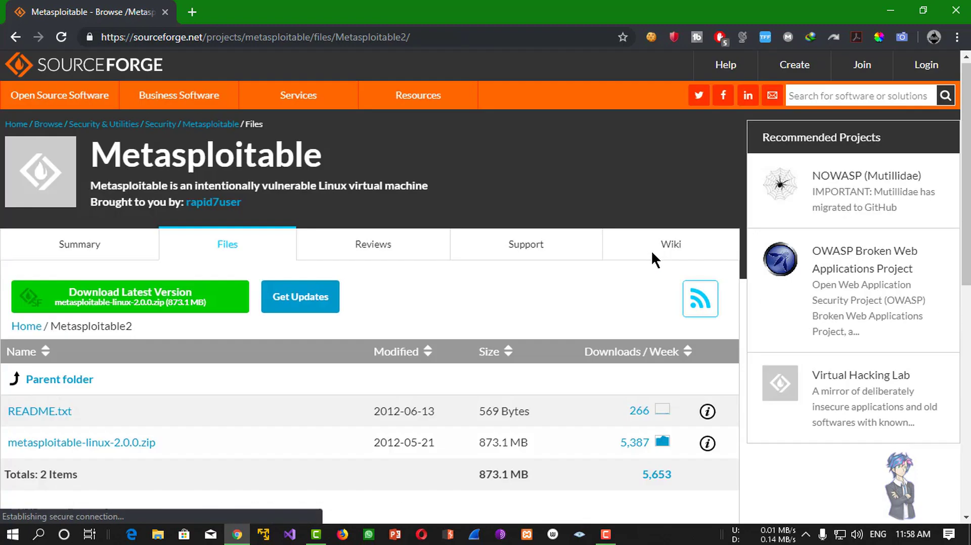
{"action": "left_click", "coordinate": [169, 307]}
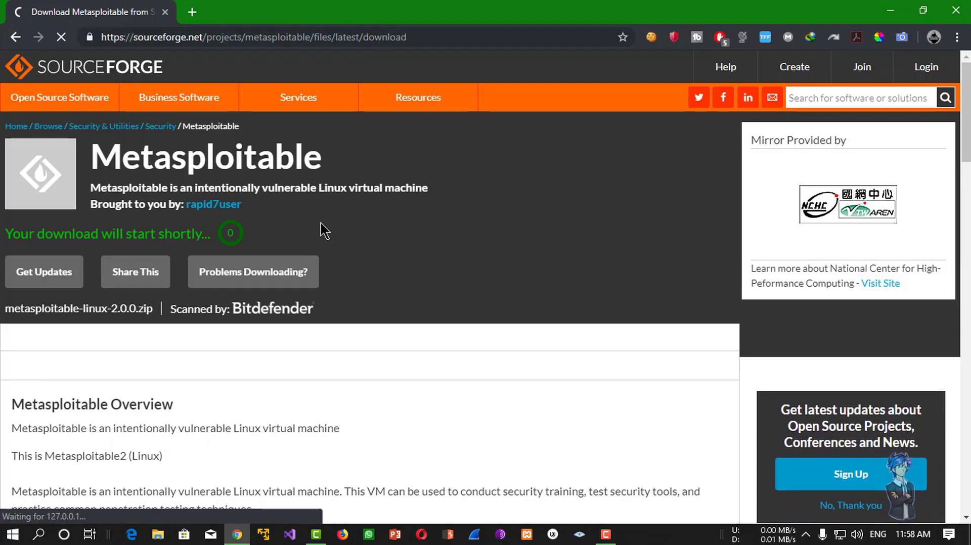
{"action": "left_click", "coordinate": [577, 332]}
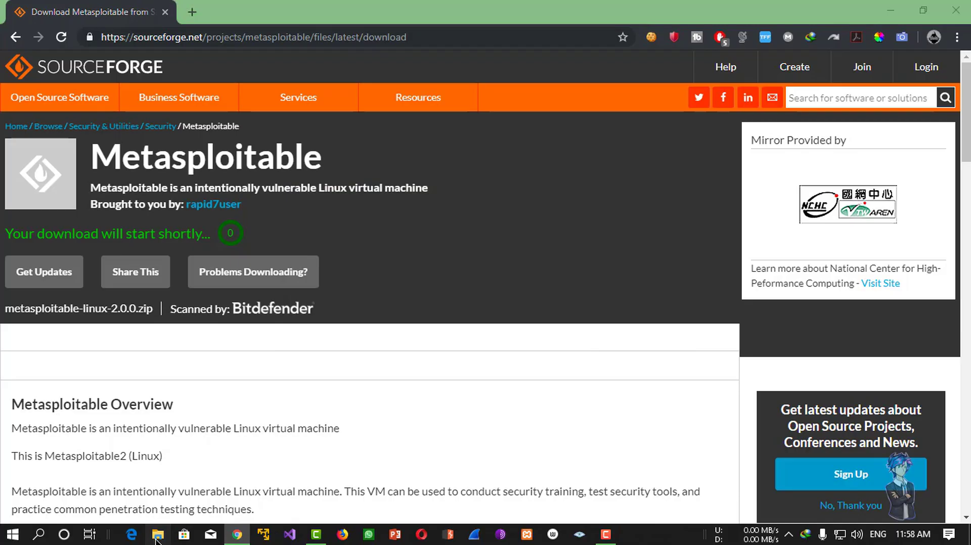
{"action": "left_click", "coordinate": [157, 535]}
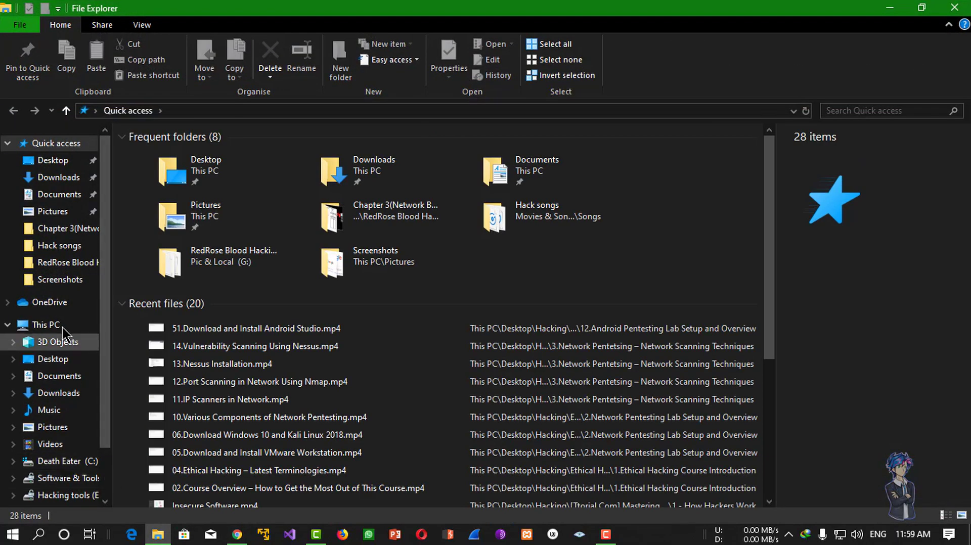
Browse to D:\Best Os all in one and select metasploitable-linux-2.0.0.zip.
{"action": "left_click", "coordinate": [62, 326]}
{"action": "double_click", "coordinate": [354, 309]}
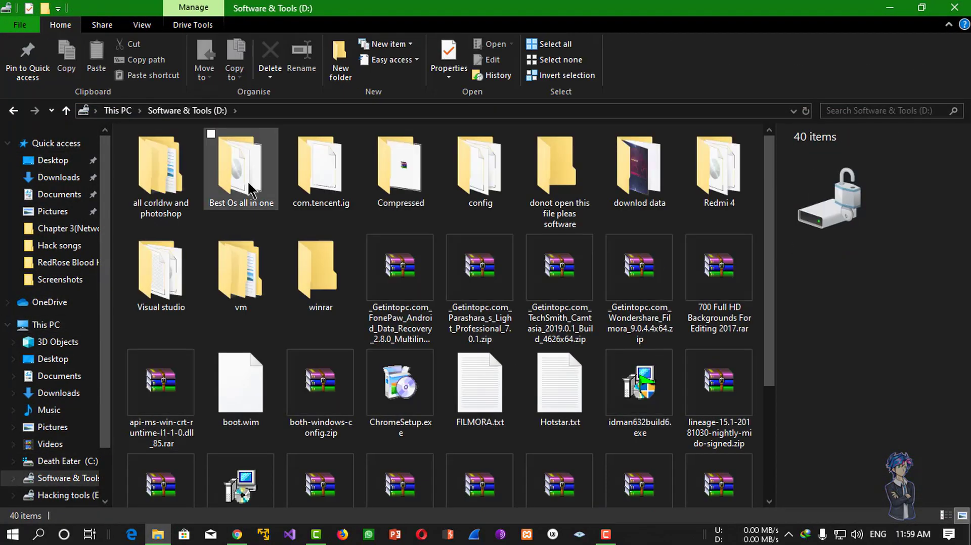
{"action": "double_click", "coordinate": [237, 164]}
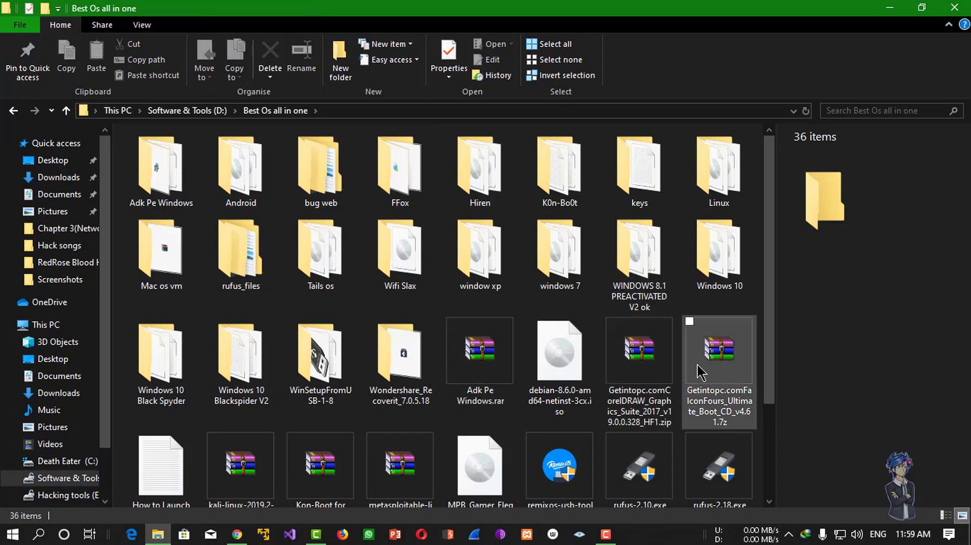
{"action": "scroll", "coordinate": [455, 374], "scroll_direction": "down", "scroll_amount": 2}
{"action": "left_click", "coordinate": [402, 349]}
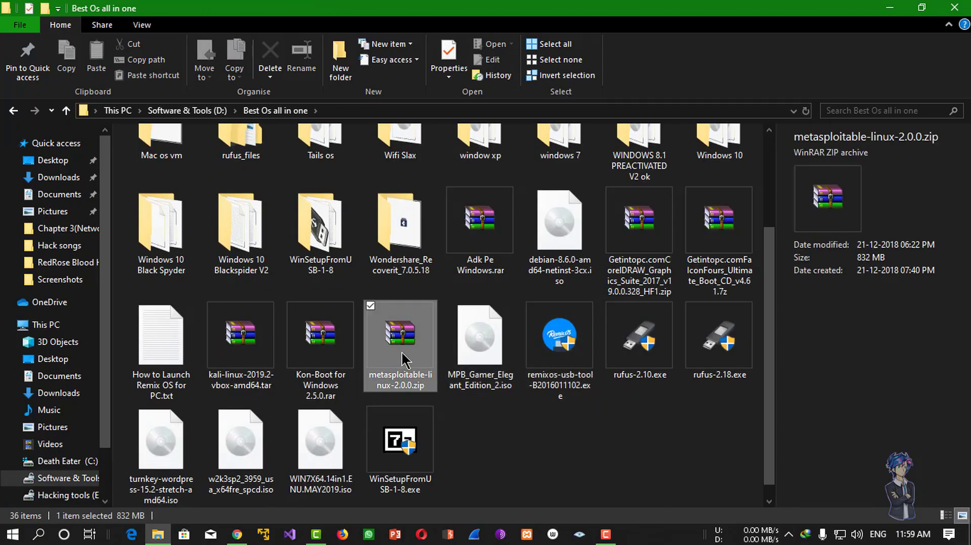
{"action": "left_click", "coordinate": [356, 349]}
{"action": "left_click", "coordinate": [408, 352]}
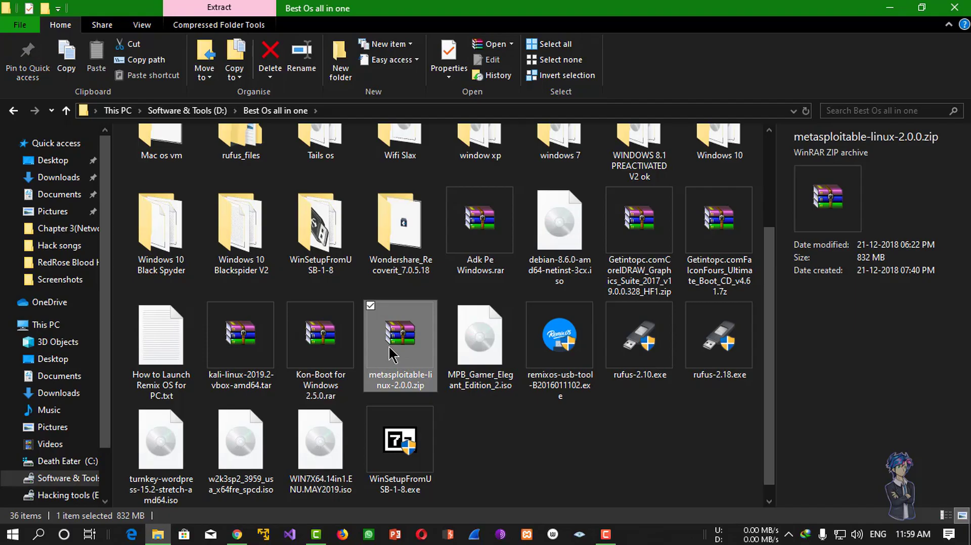
Open metasploitable-linux-2.0.0.zip in WinRAR and extract Metasploitable2-Linux into the Music folder.
{"action": "double_click", "coordinate": [410, 327]}
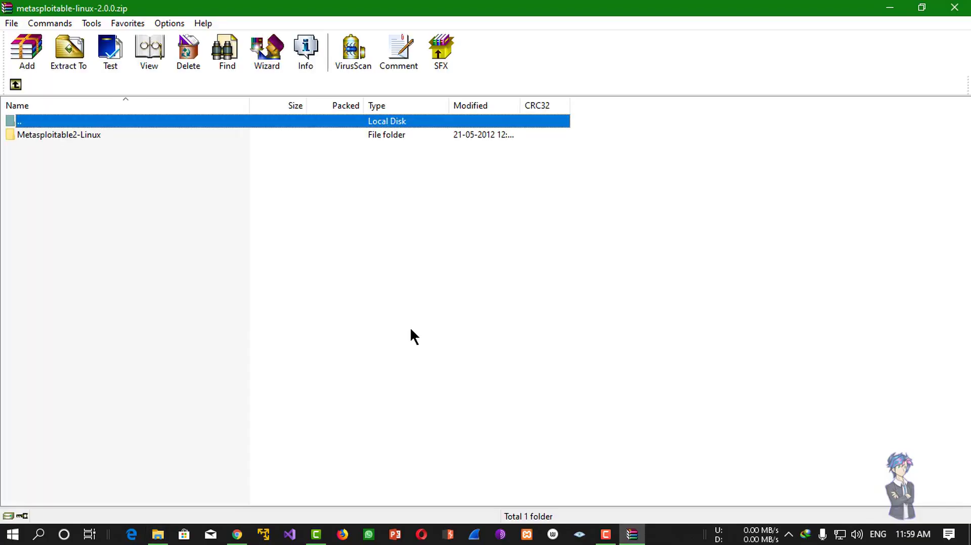
{"action": "left_click", "coordinate": [99, 139]}
{"action": "left_click", "coordinate": [69, 51]}
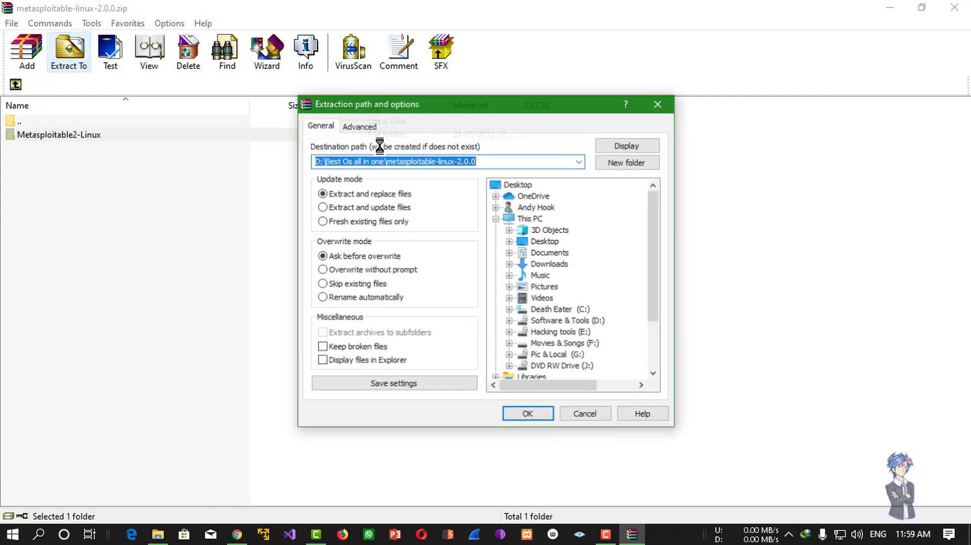
{"action": "left_click", "coordinate": [545, 265]}
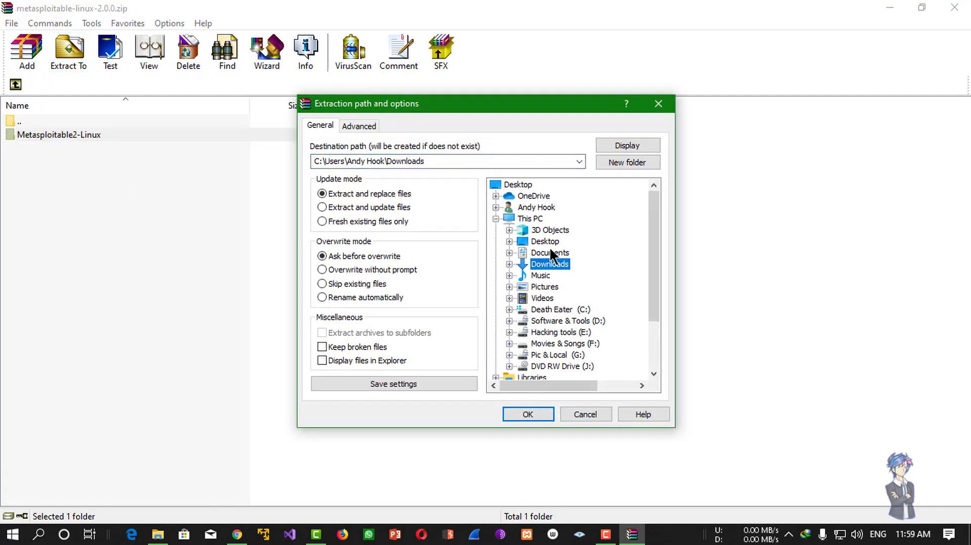
{"action": "left_click", "coordinate": [529, 276]}
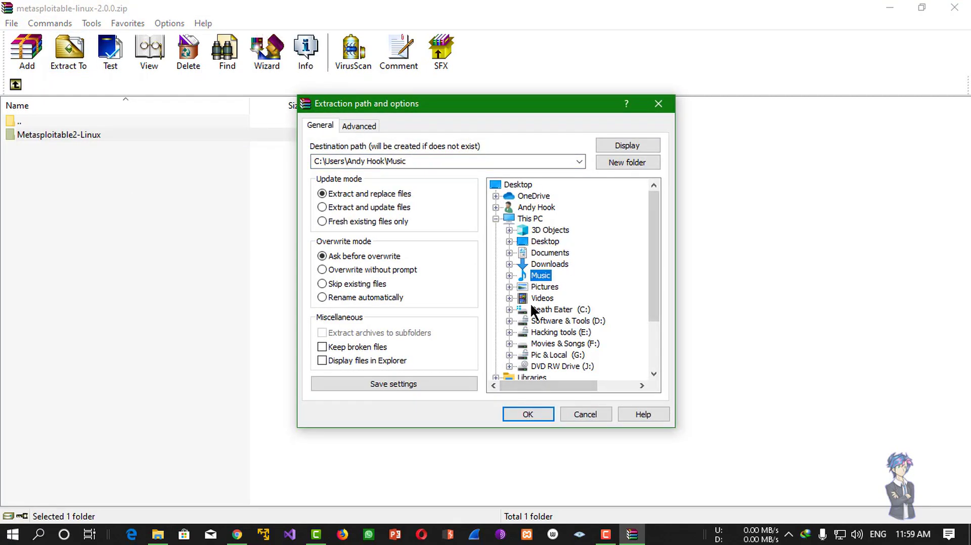
{"action": "left_click", "coordinate": [544, 415]}
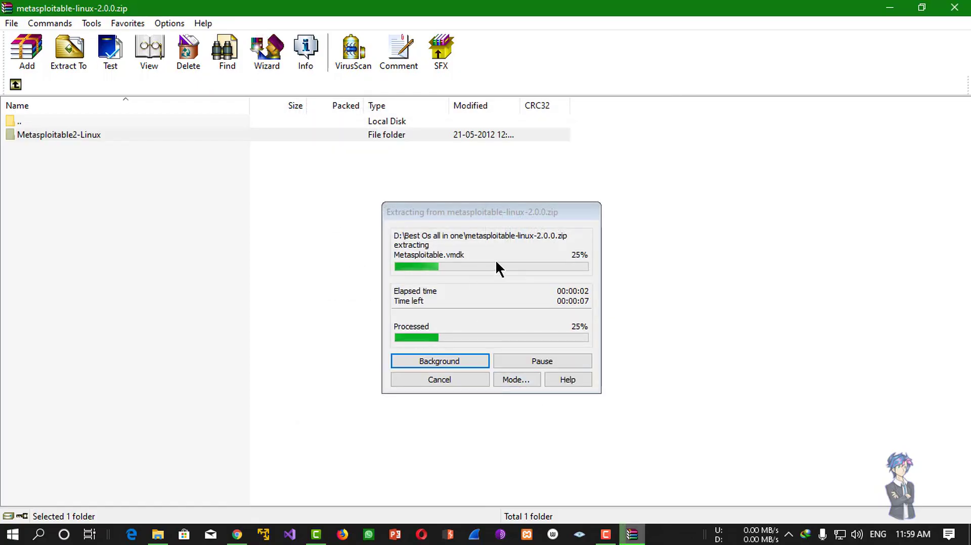
Close the WinRAR archive window once extraction finishes.
{"action": "left_click_drag", "start_coordinate": [517, 220], "coordinate": [566, 181]}
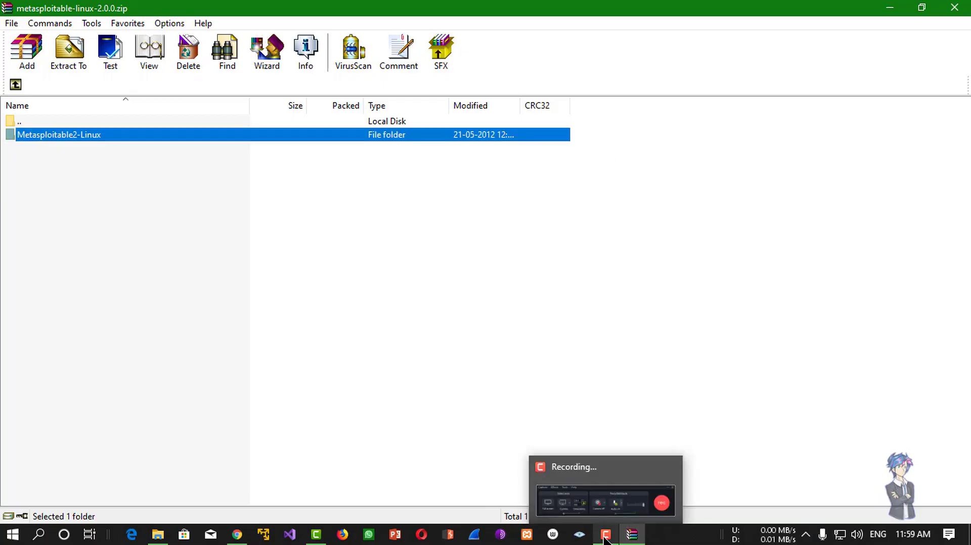
{"action": "left_click", "coordinate": [783, 382]}
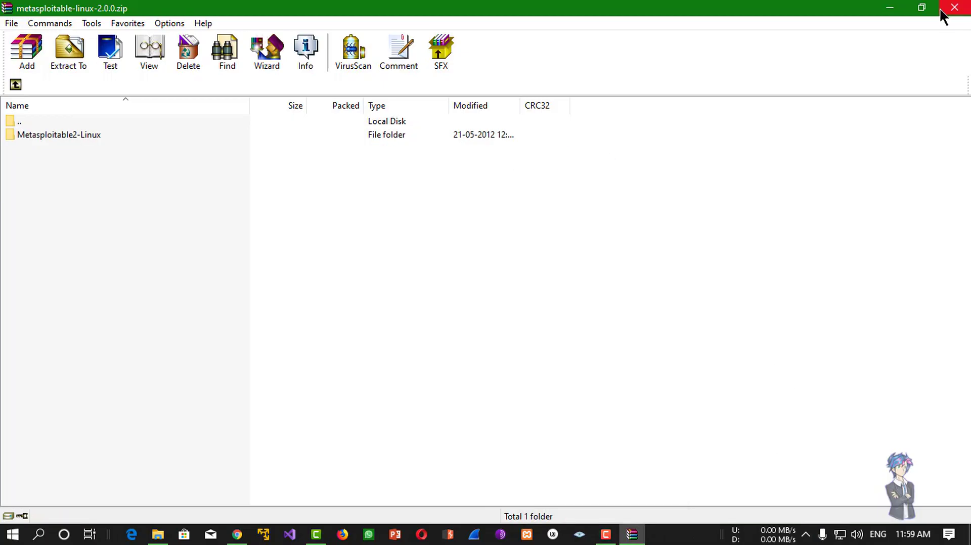
{"action": "left_click", "coordinate": [952, 7]}
Minimize the browser and open the Music folder in File Explorer.
{"action": "left_click", "coordinate": [897, 8]}
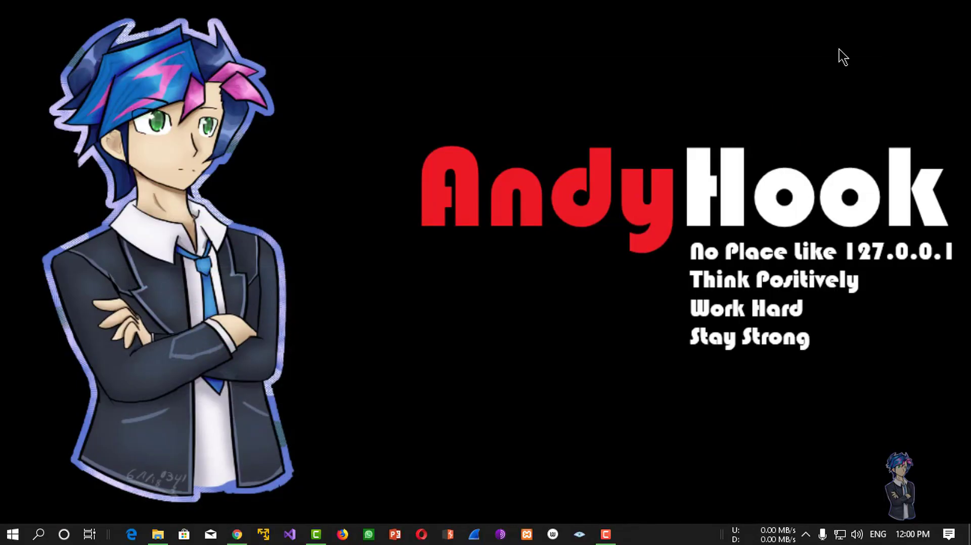
{"action": "left_click", "coordinate": [184, 534]}
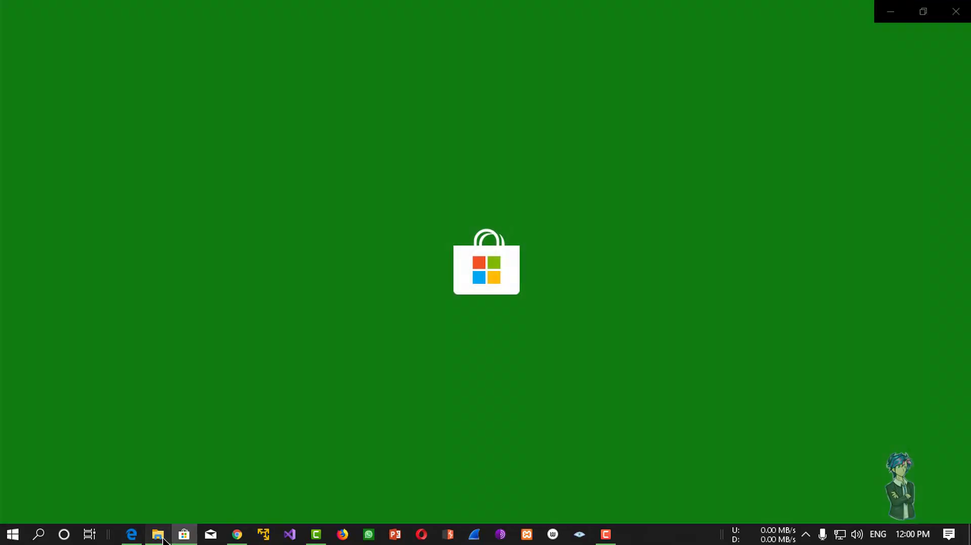
{"action": "left_click", "coordinate": [159, 535]}
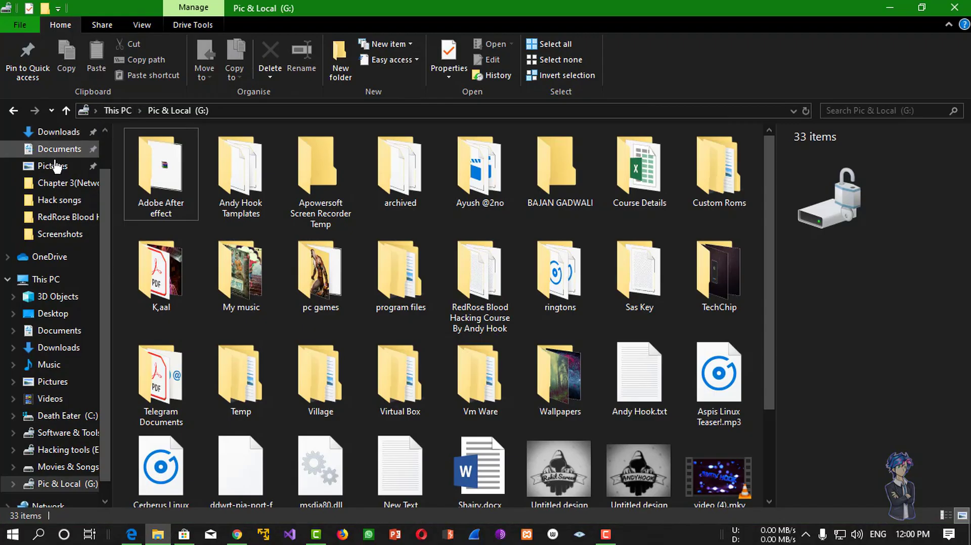
{"action": "scroll", "coordinate": [53, 169], "scroll_direction": "up", "scroll_amount": 1}
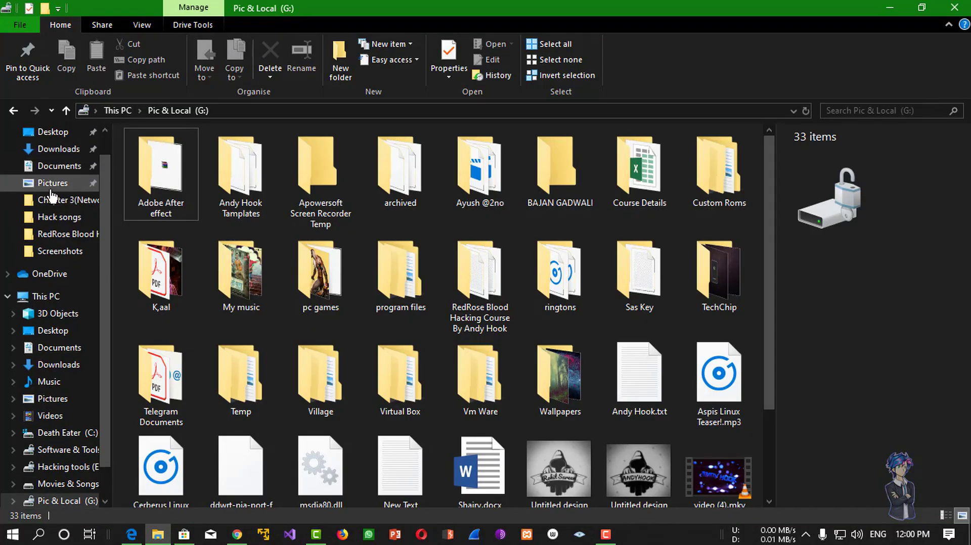
{"action": "scroll", "coordinate": [53, 195], "scroll_direction": "up", "scroll_amount": 1}
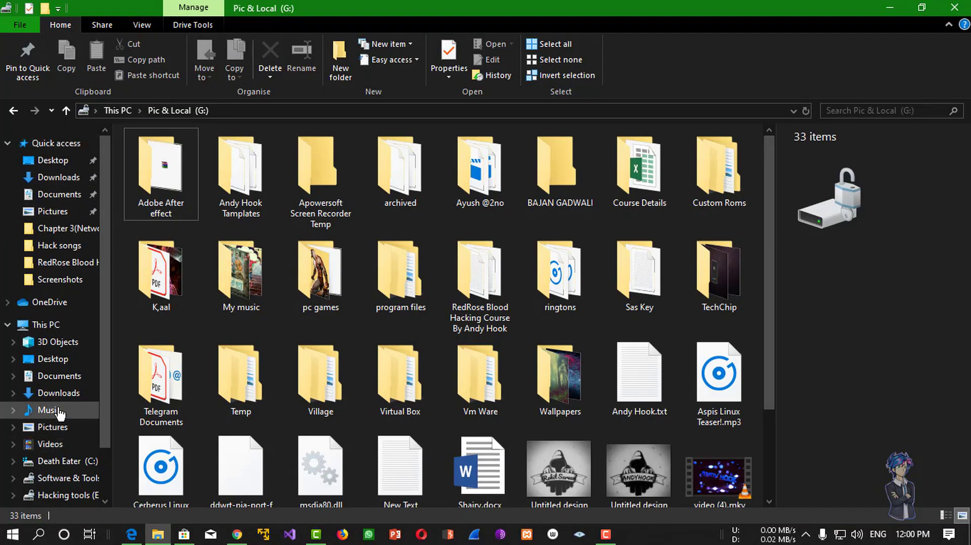
{"action": "left_click", "coordinate": [60, 411]}
Close the Microsoft Store from its taskbar jump list.
{"action": "left_click", "coordinate": [156, 535]}
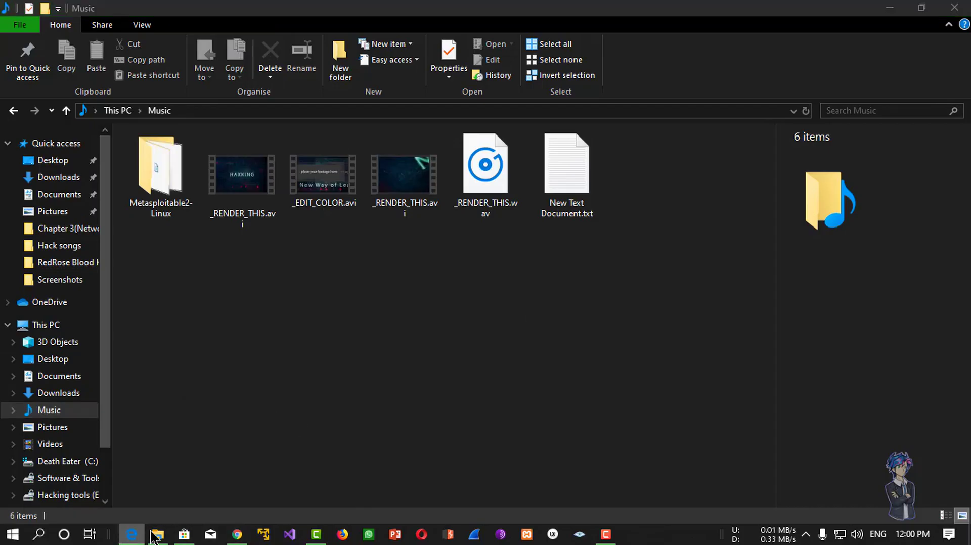
{"action": "right_click", "coordinate": [132, 534]}
{"action": "left_click", "coordinate": [139, 508]}
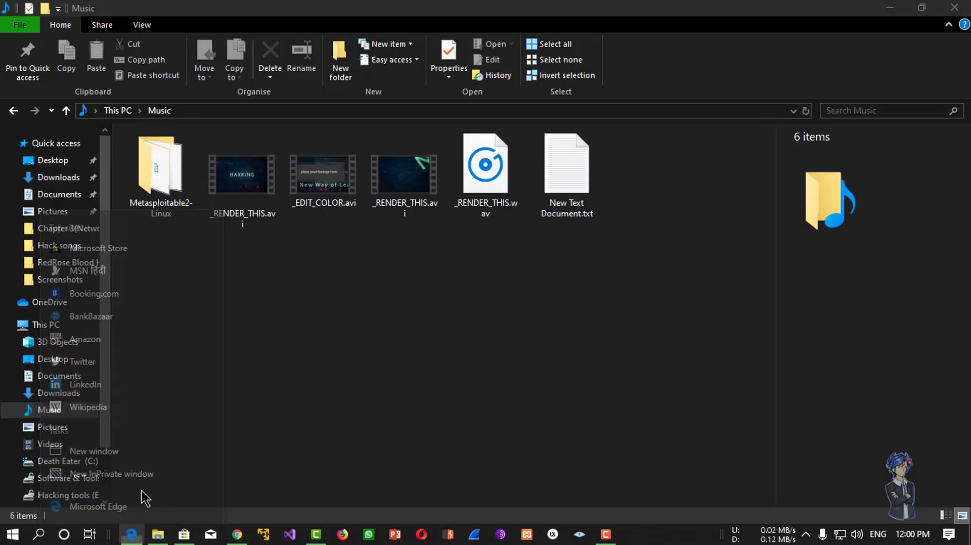
{"action": "right_click", "coordinate": [187, 531]}
{"action": "left_click", "coordinate": [163, 510]}
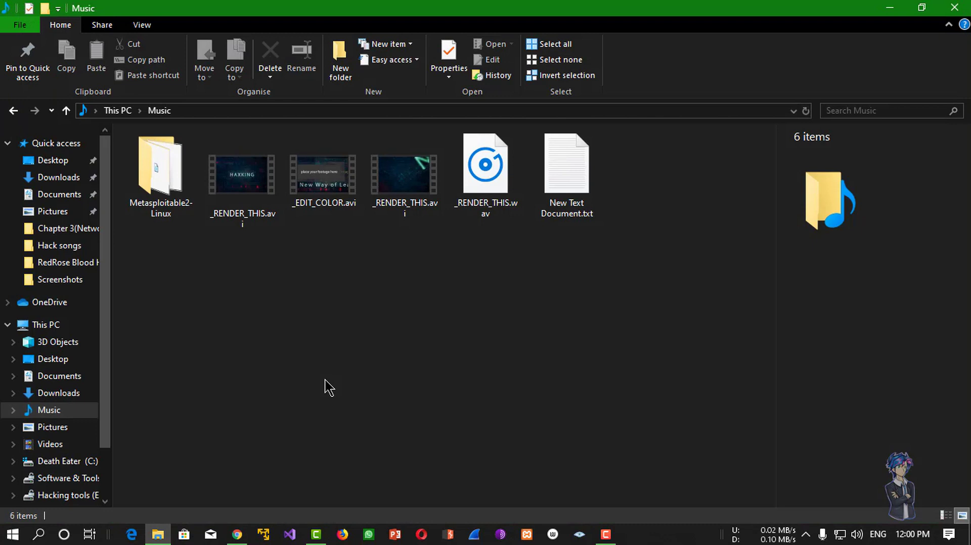
Check the five files inside Metasploitable2-Linux, then return to Music.
{"action": "double_click", "coordinate": [169, 200]}
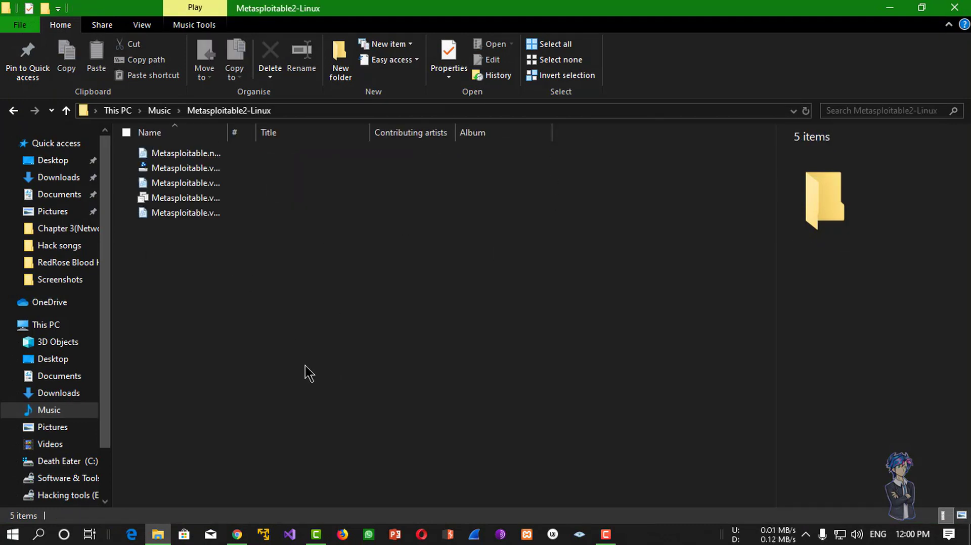
{"action": "left_click_drag", "start_coordinate": [305, 366], "coordinate": [133, 143]}
{"action": "left_click", "coordinate": [154, 310]}
{"action": "left_click", "coordinate": [13, 110]}
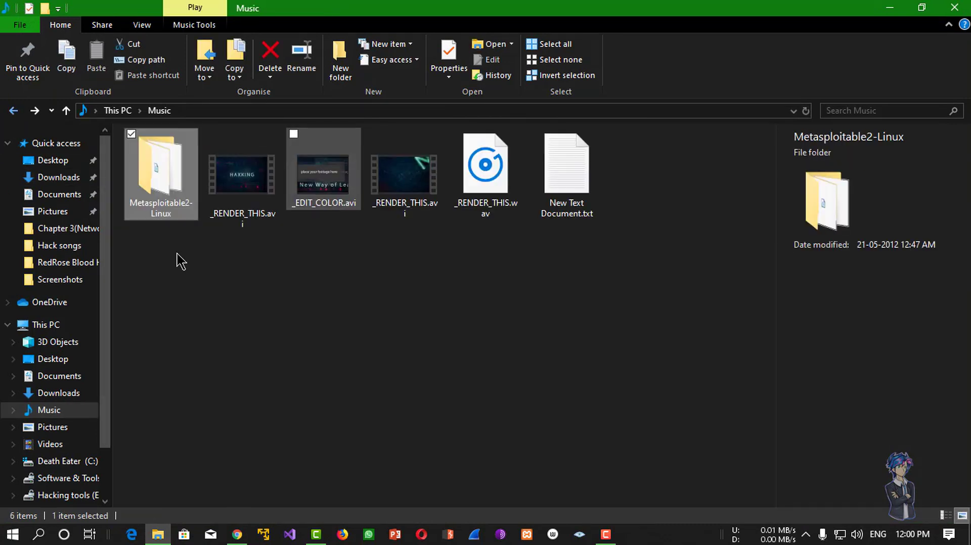
Launch VMware Workstation Player from the taskbar.
{"action": "left_click", "coordinate": [264, 531]}
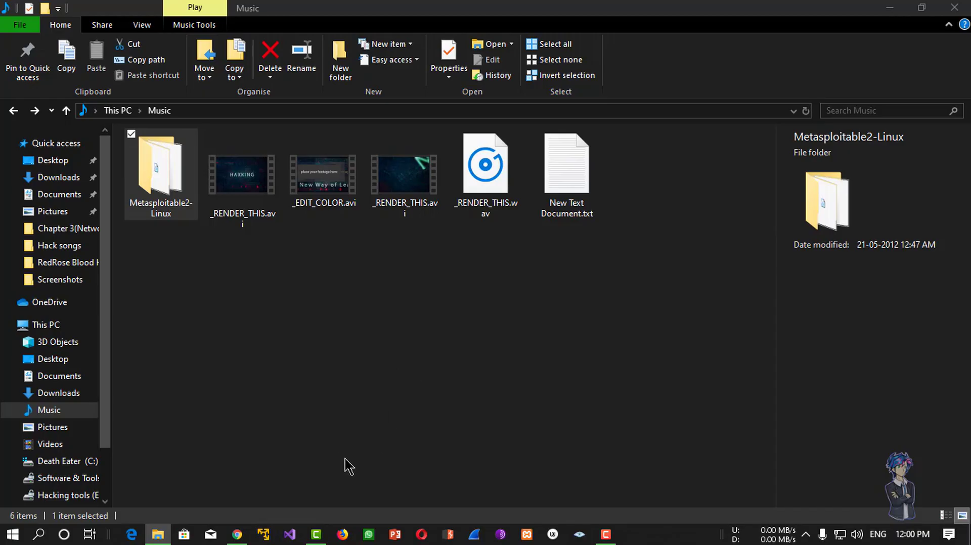
{"action": "right_click", "coordinate": [356, 358]}
{"action": "left_click", "coordinate": [498, 452]}
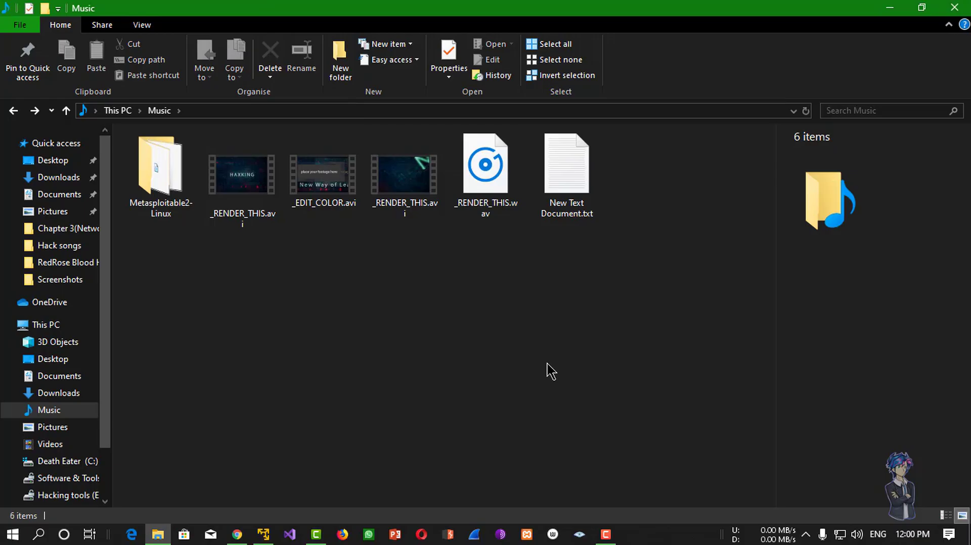
Bring the VMware Player window forward and move it down and right over the Music folder.
{"action": "left_click", "coordinate": [263, 535]}
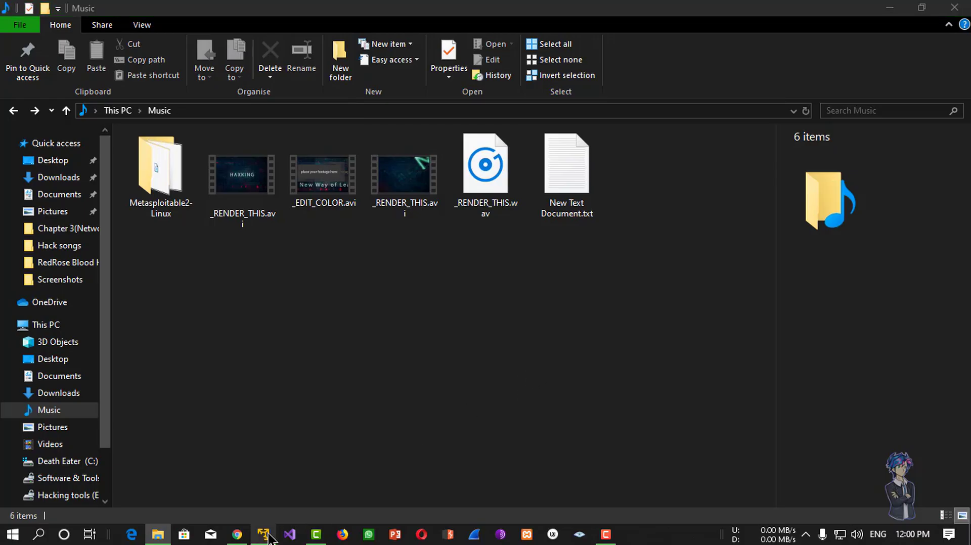
{"action": "left_click_drag", "start_coordinate": [280, 38], "coordinate": [486, 58]}
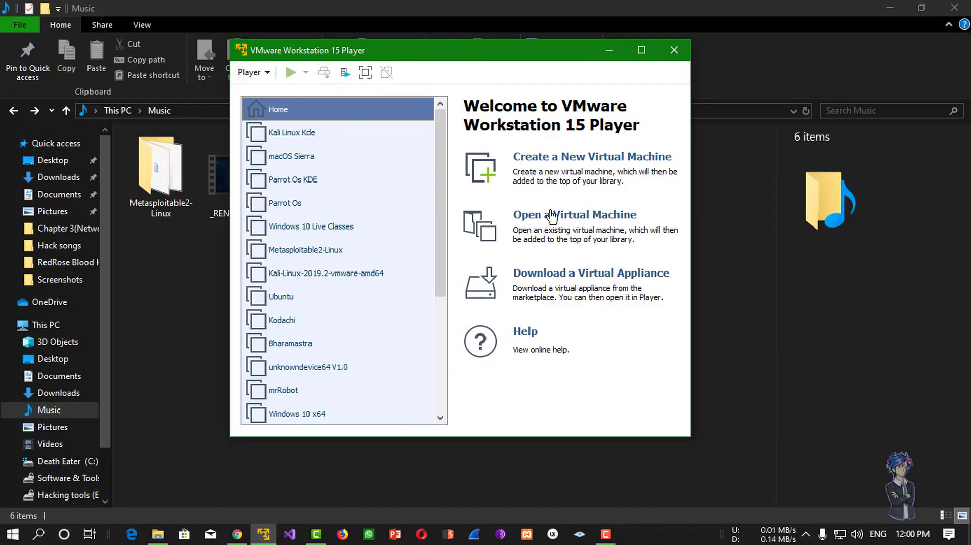
Add Music > Metasploitable2-Linux > Metasploitable.vmx to the Player library and power it on.
{"action": "left_click", "coordinate": [632, 203]}
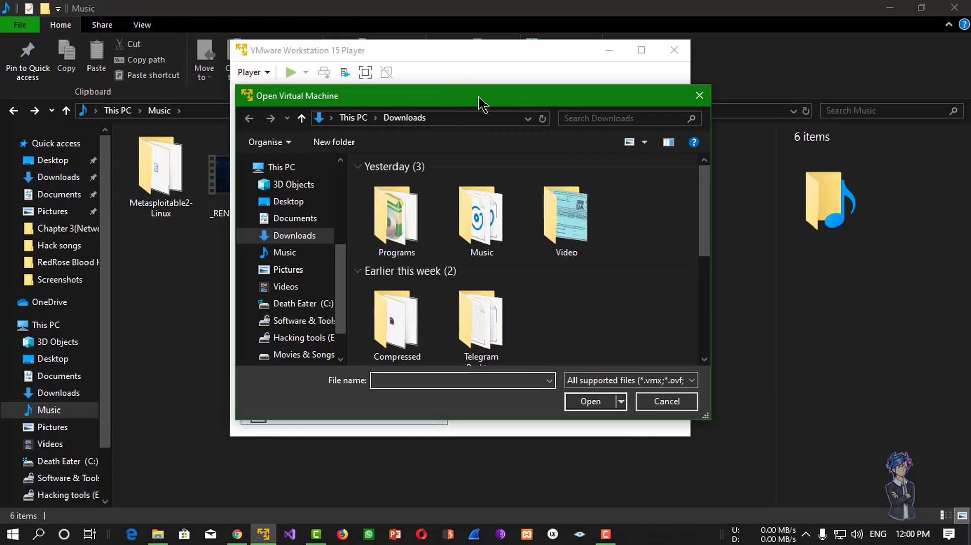
{"action": "left_click_drag", "start_coordinate": [478, 96], "coordinate": [398, 35]}
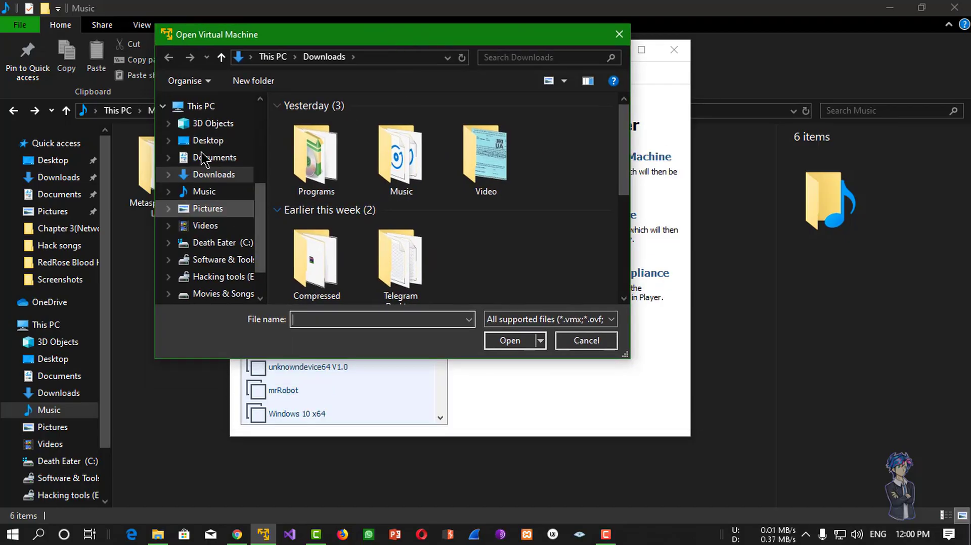
{"action": "left_click", "coordinate": [212, 208]}
{"action": "left_click", "coordinate": [210, 193]}
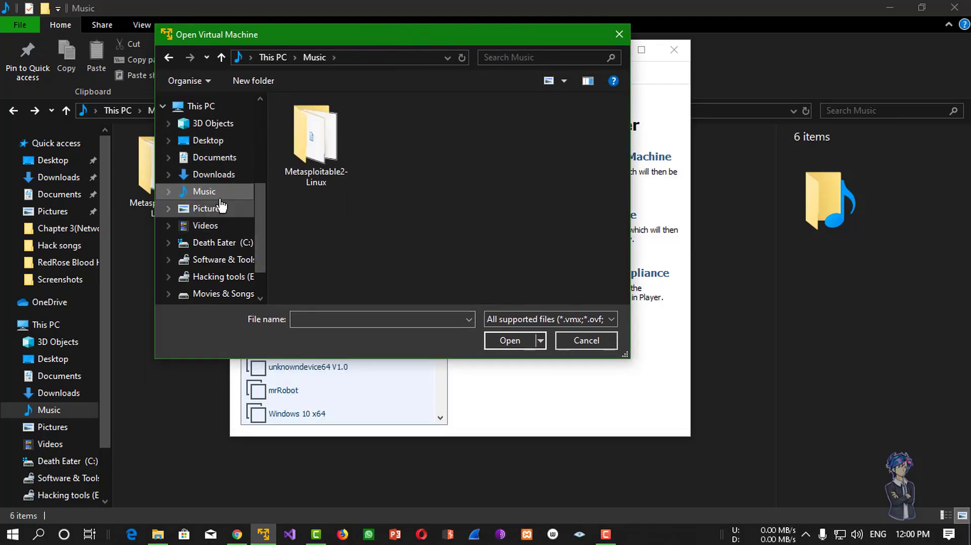
{"action": "double_click", "coordinate": [348, 161]}
{"action": "left_click", "coordinate": [311, 122]}
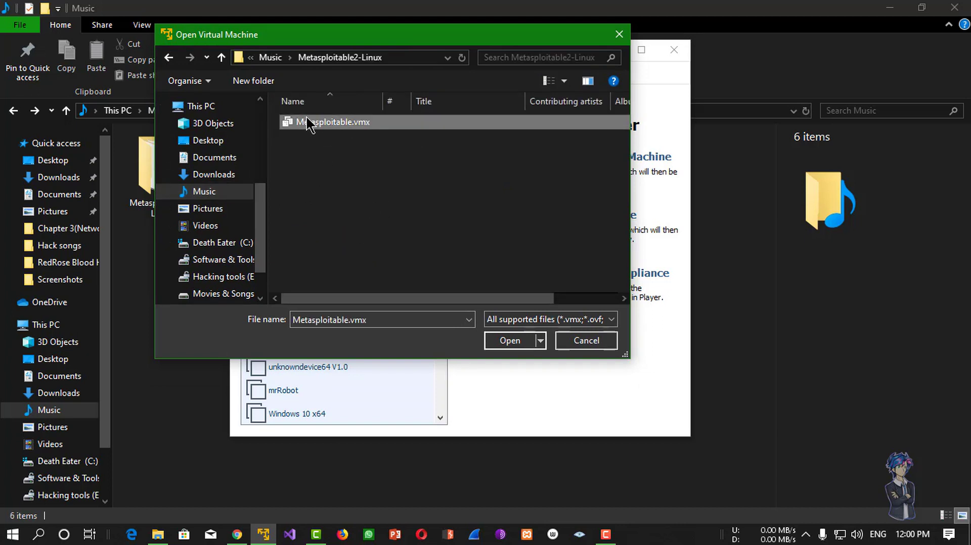
{"action": "left_click", "coordinate": [509, 342]}
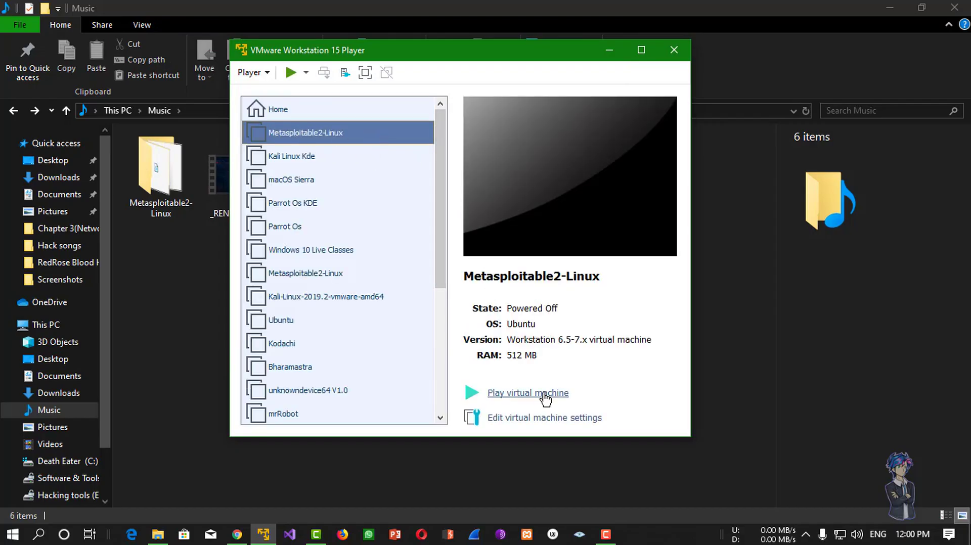
{"action": "left_click", "coordinate": [546, 393]}
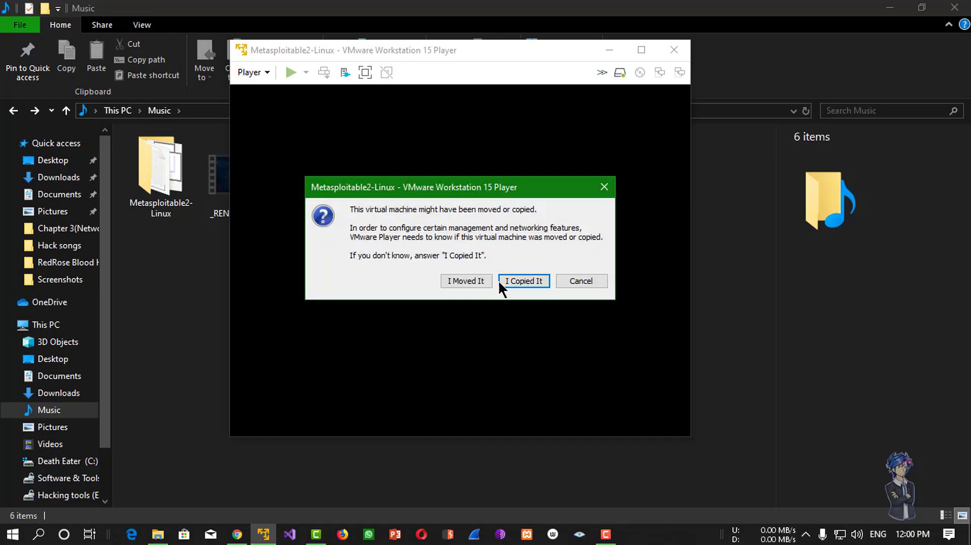
Answer 'I Copied It' to the moved-or-copied prompt and click into the booting VM console.
{"action": "left_click_drag", "start_coordinate": [496, 188], "coordinate": [520, 149]}
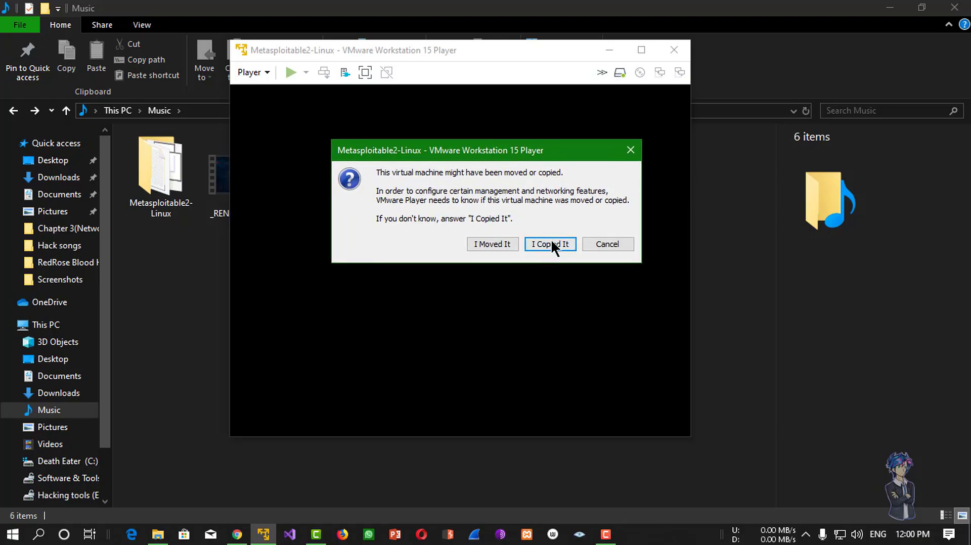
{"action": "left_click", "coordinate": [551, 245]}
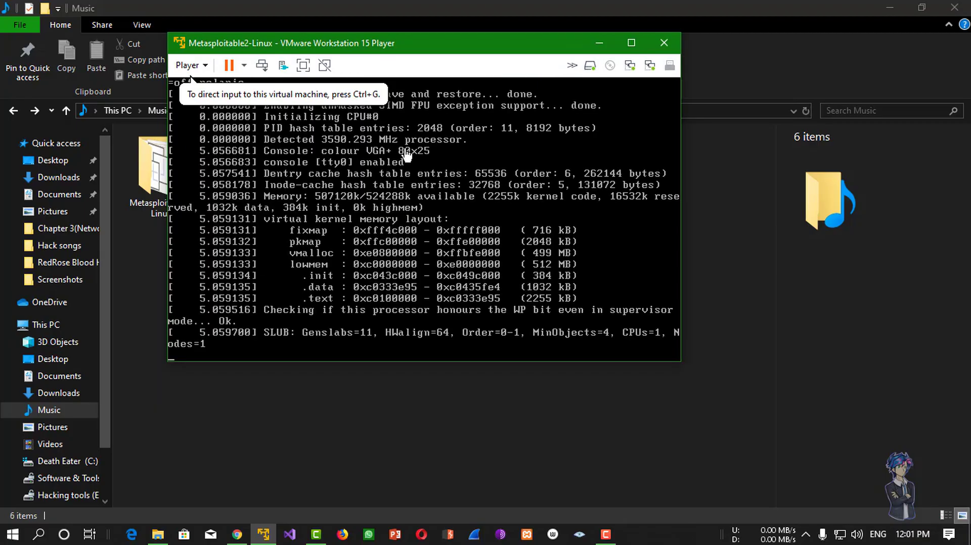
{"action": "left_click", "coordinate": [407, 156]}
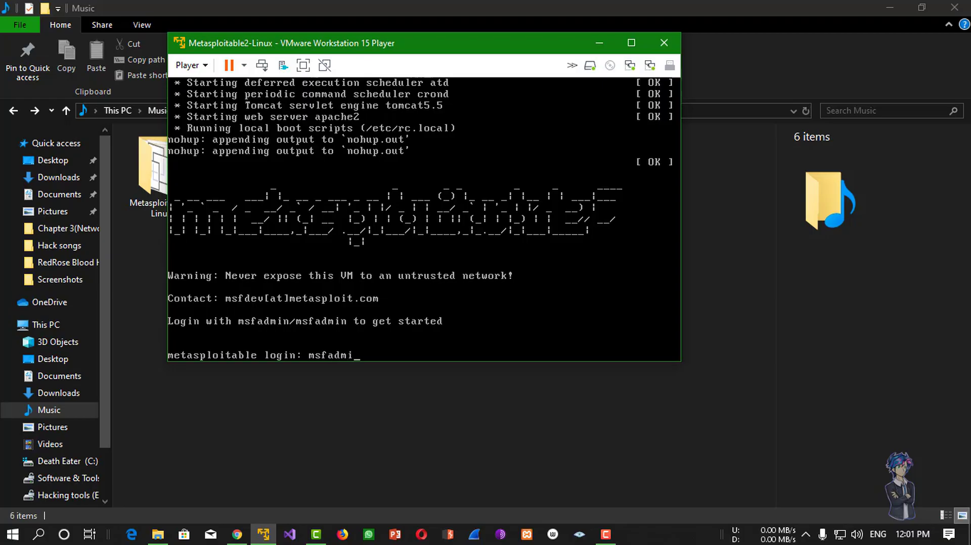
Log in to the Metasploitable console with the username and its password, then switch away via the taskbar.
{"action": "key", "text": "Return"}
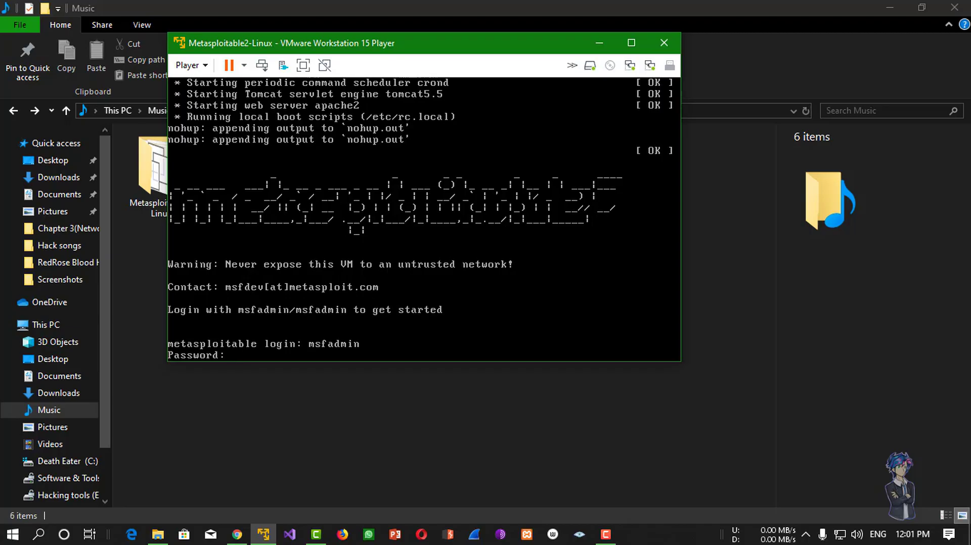
{"action": "key", "text": "Return"}
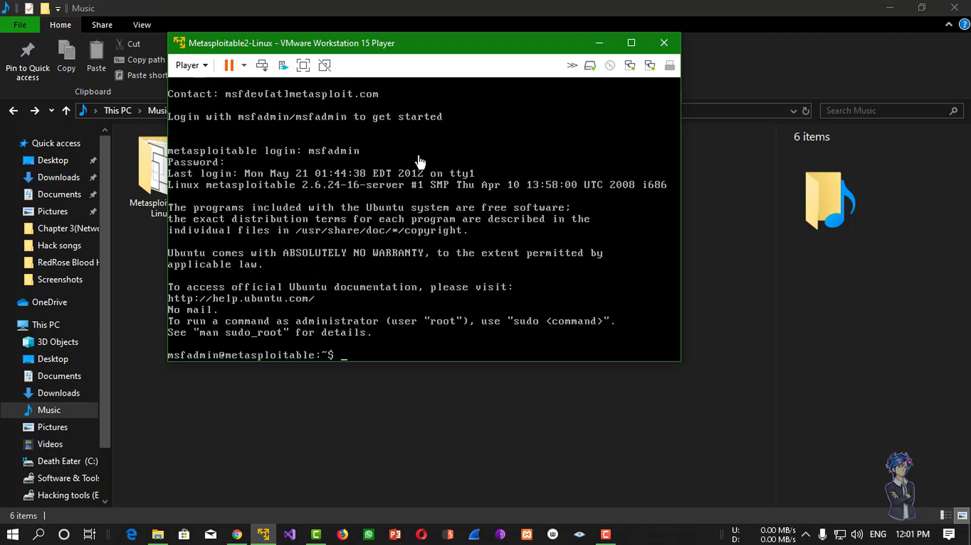
{"action": "left_click", "coordinate": [606, 534]}
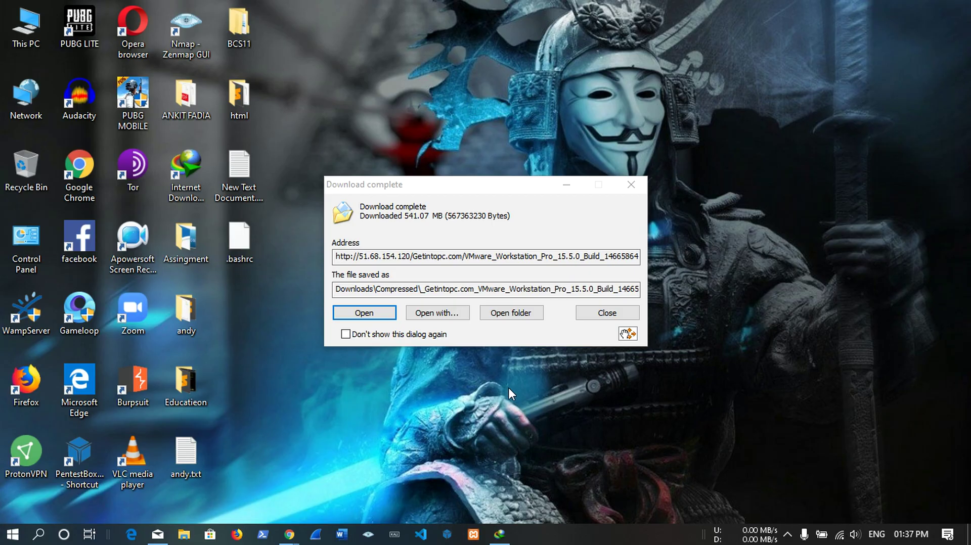
Dismiss the download notice and open Control Panel's installed programs list.
{"action": "left_click", "coordinate": [614, 314]}
{"action": "double_click", "coordinate": [32, 253]}
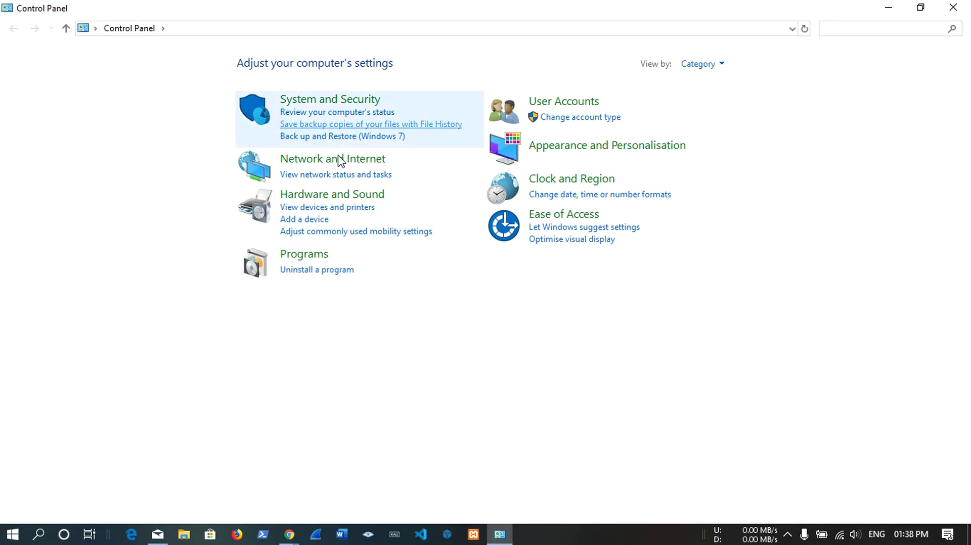
{"action": "left_click_drag", "start_coordinate": [596, 7], "coordinate": [595, 50]}
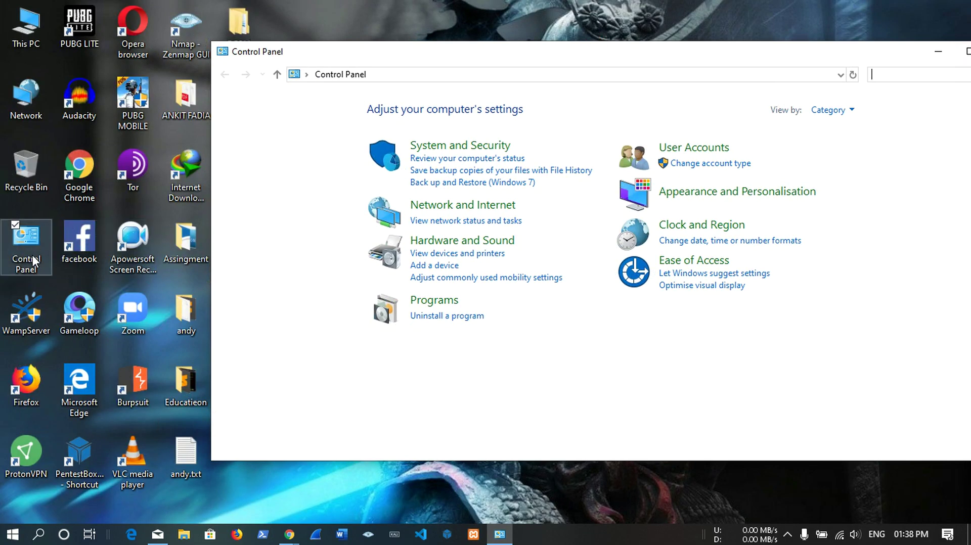
{"action": "left_click_drag", "start_coordinate": [658, 55], "coordinate": [622, 5]}
{"action": "left_click", "coordinate": [283, 271]}
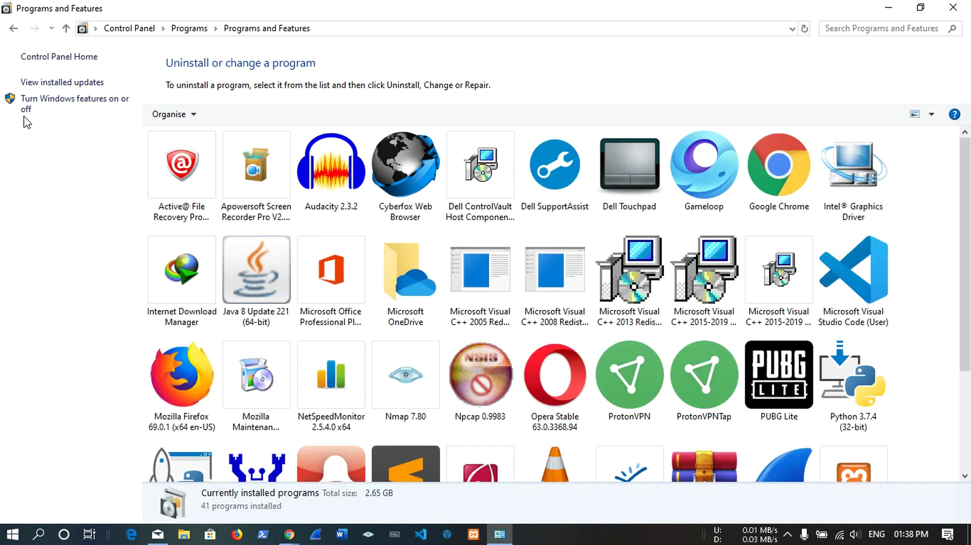
Toggle Windows Sandbox in Windows Features, confirm with OK, and close Programs and Features.
{"action": "left_click", "coordinate": [41, 111]}
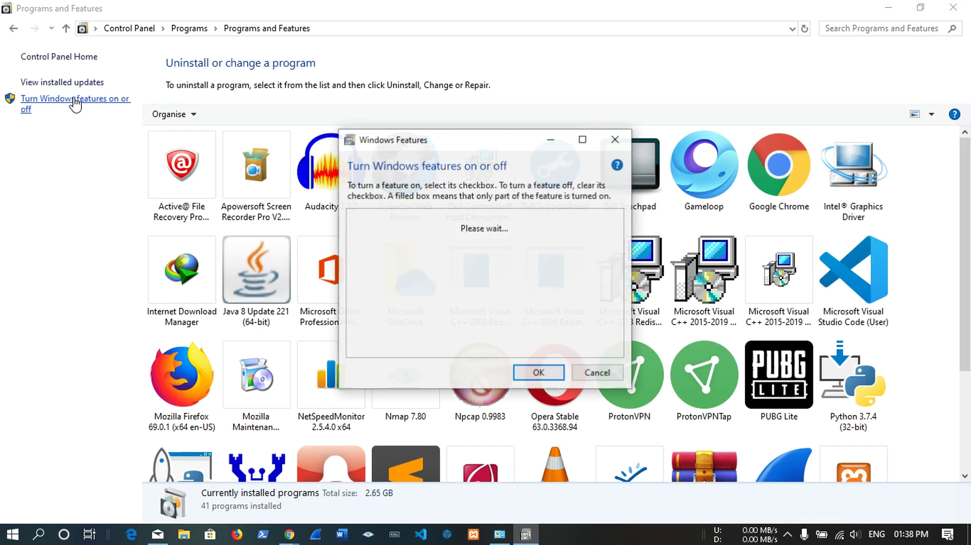
{"action": "left_click_drag", "start_coordinate": [484, 143], "coordinate": [517, 82]}
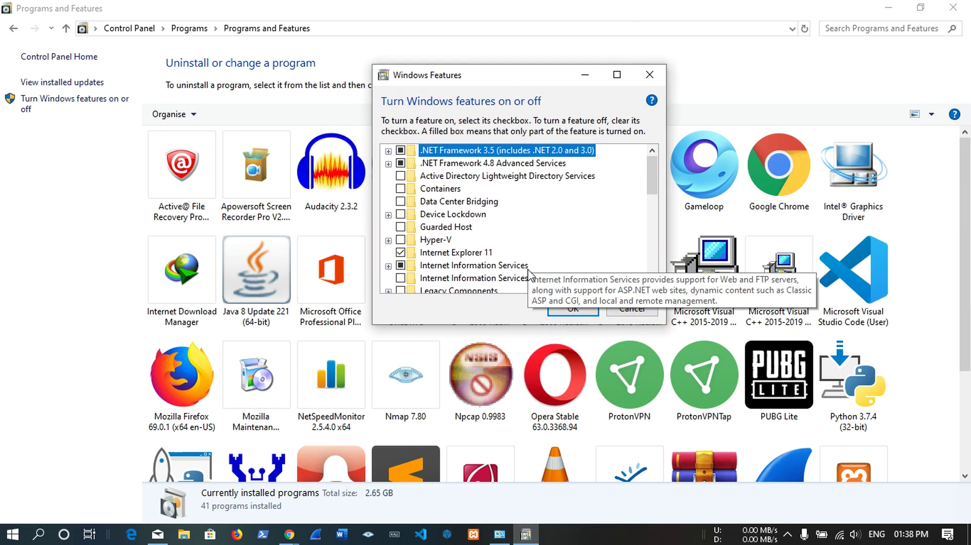
{"action": "left_click_drag", "start_coordinate": [511, 324], "coordinate": [511, 448]}
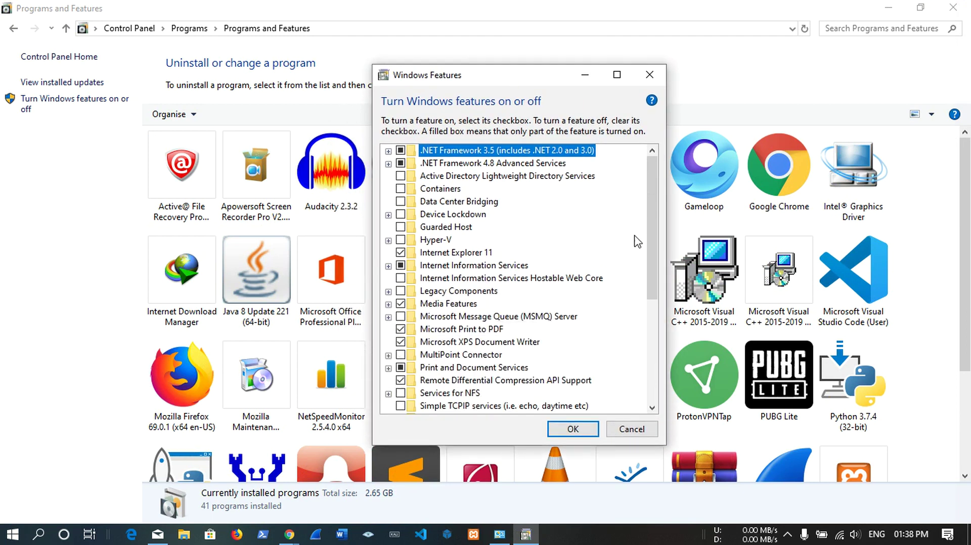
{"action": "left_click_drag", "start_coordinate": [657, 211], "coordinate": [659, 308]}
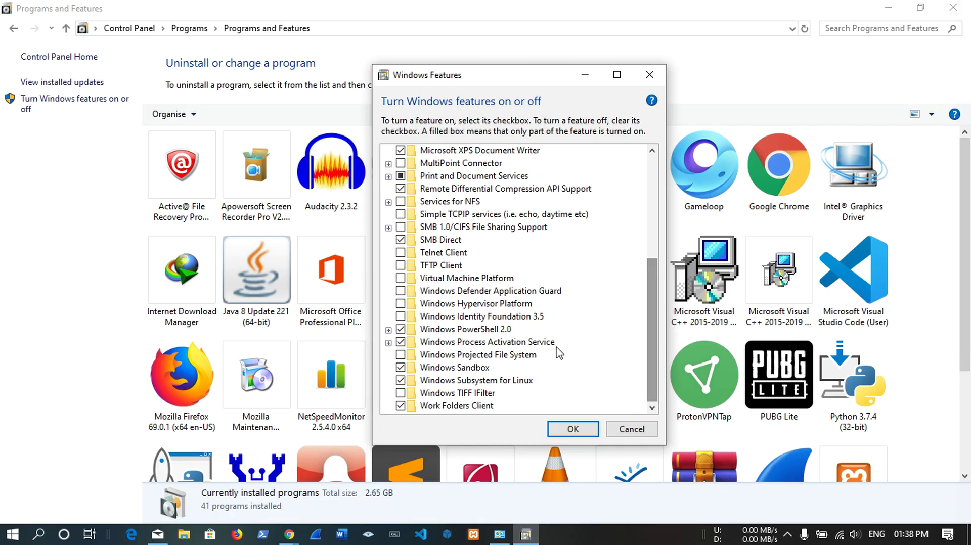
{"action": "left_click", "coordinate": [400, 368]}
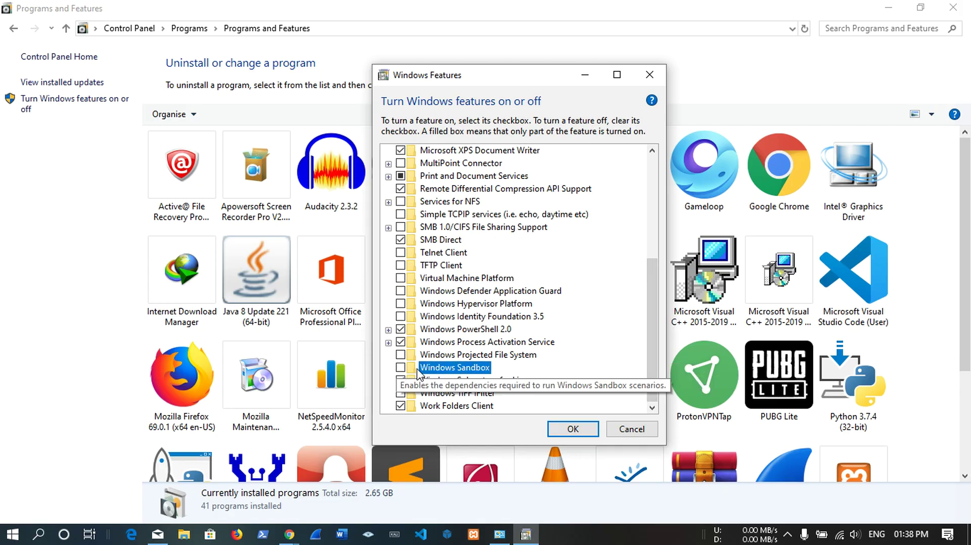
{"action": "left_click", "coordinate": [570, 429]}
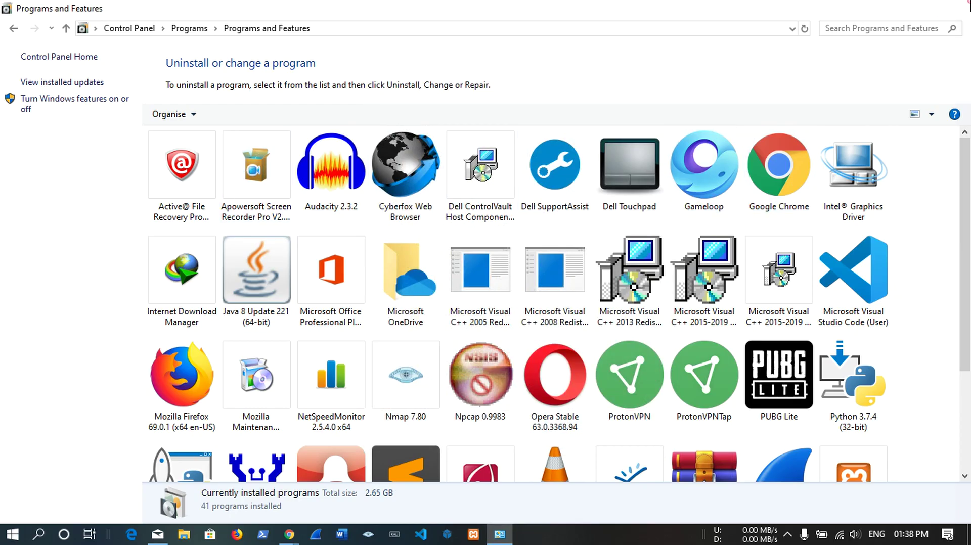
{"action": "left_click", "coordinate": [953, 7]}
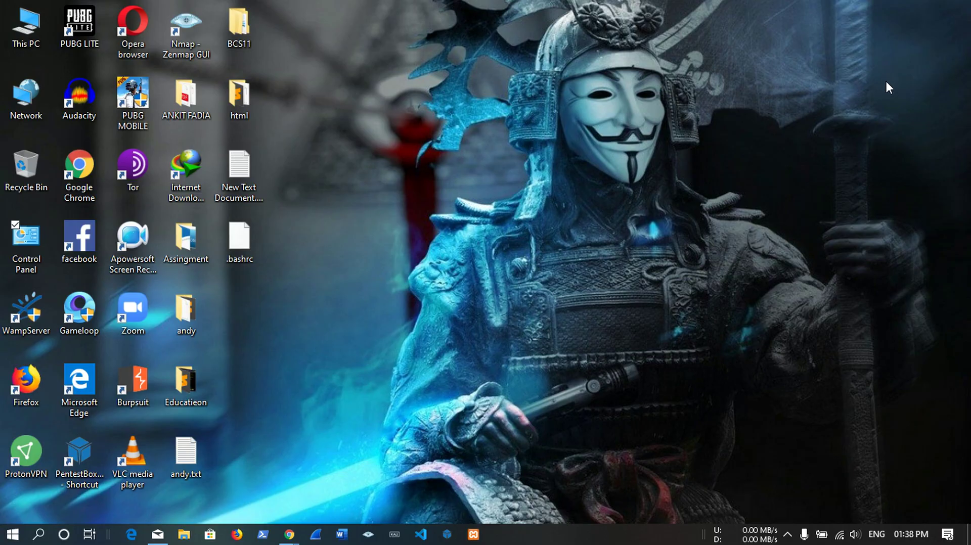
Search 'sand' to launch Windows Sandbox, then refresh its fresh desktop.
{"action": "left_click", "coordinate": [5, 540]}
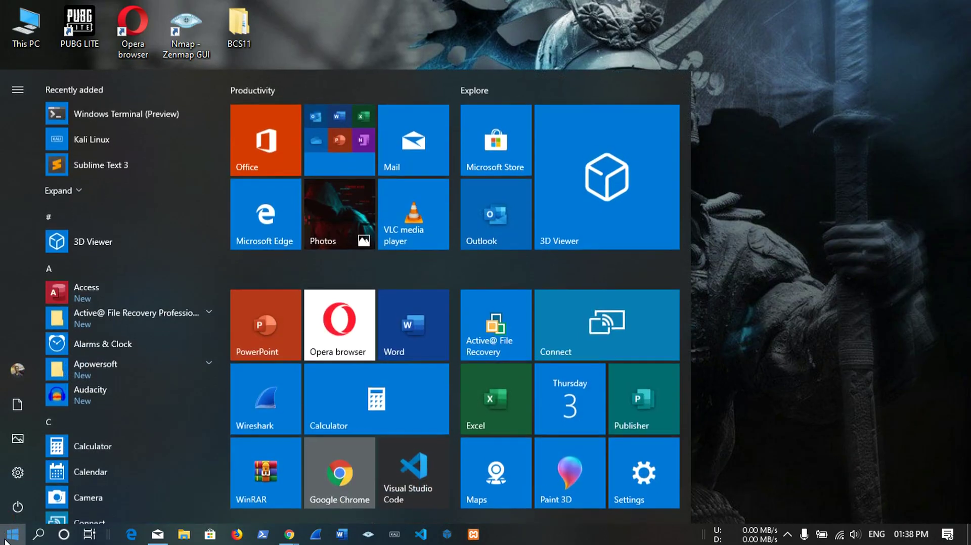
{"action": "left_click", "coordinate": [37, 536]}
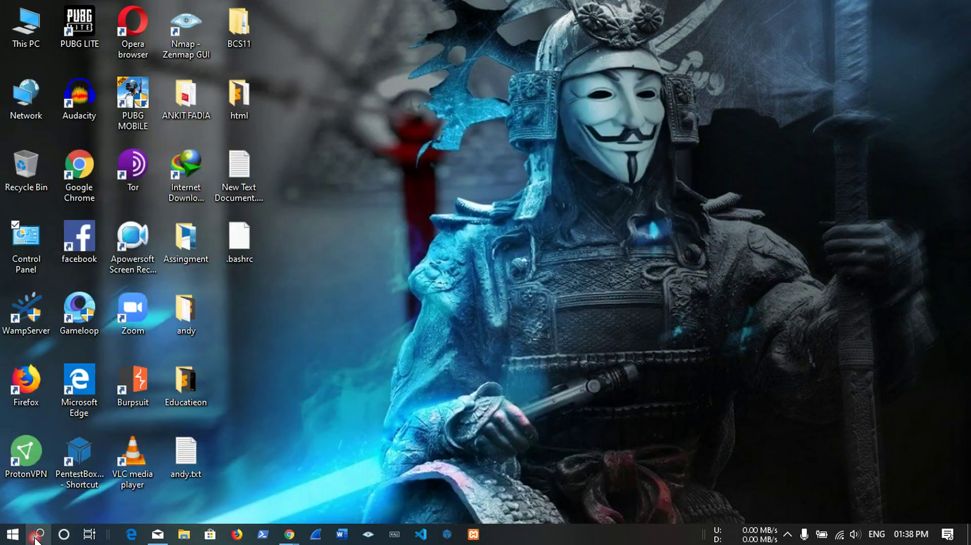
{"action": "type", "text": "sand"}
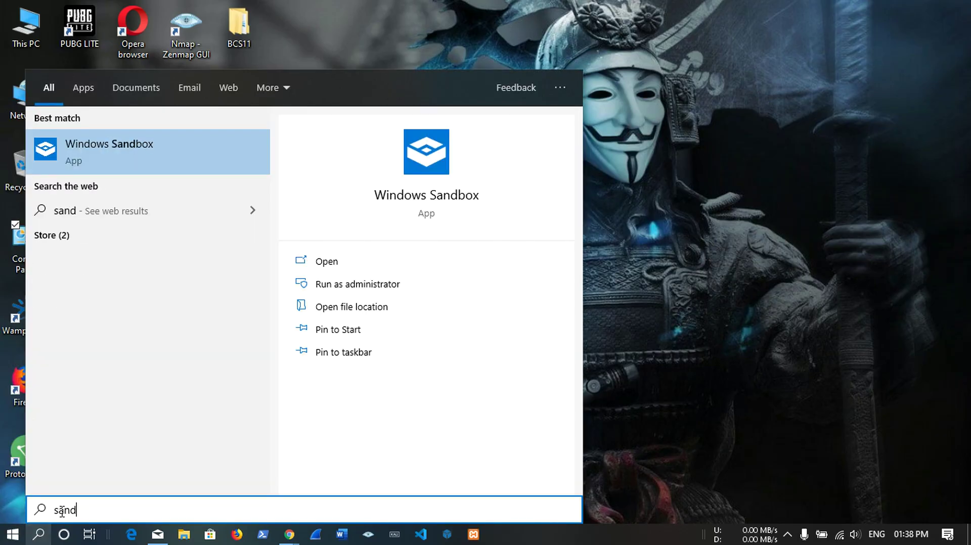
{"action": "left_click", "coordinate": [101, 172]}
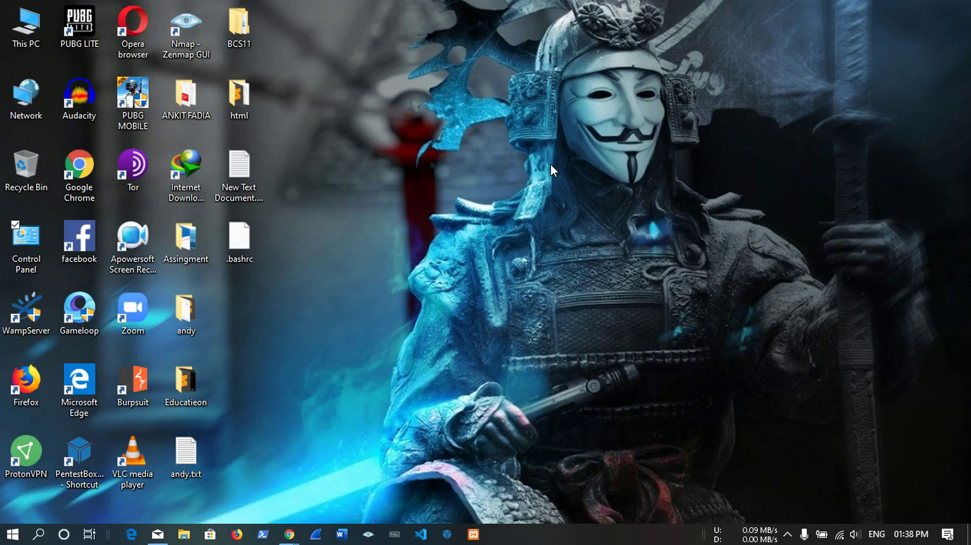
{"action": "right_click", "coordinate": [550, 163]}
{"action": "left_click", "coordinate": [594, 204]}
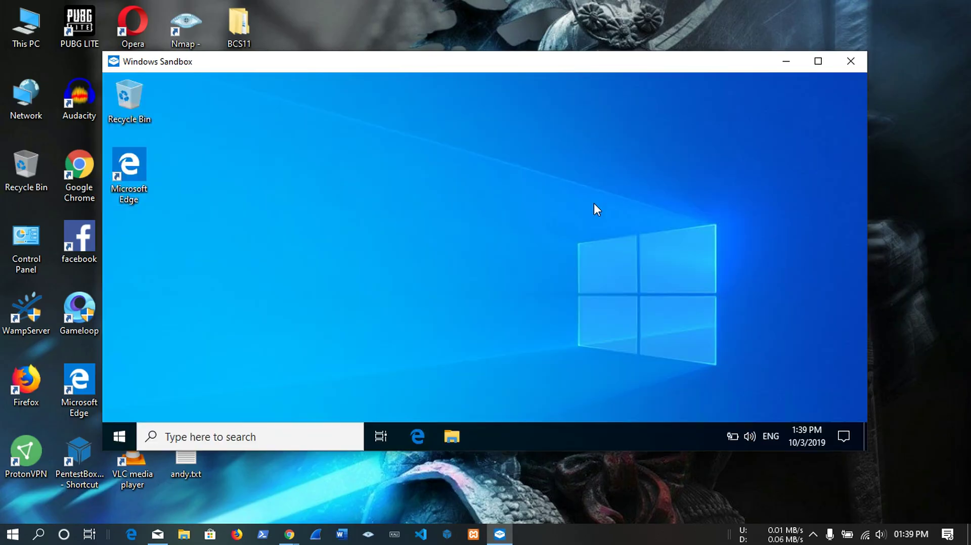
Refresh the sandbox desktop and move the Sandbox window right to uncover host icons.
{"action": "right_click", "coordinate": [595, 204]}
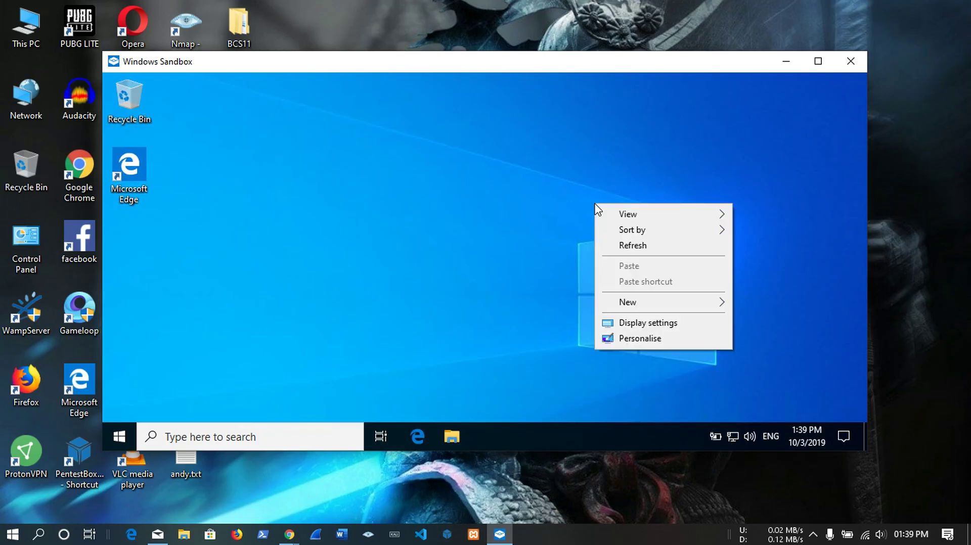
{"action": "left_click", "coordinate": [641, 245]}
{"action": "left_click_drag", "start_coordinate": [594, 48], "coordinate": [693, 50]}
{"action": "left_click_drag", "start_coordinate": [575, 71], "coordinate": [749, 51]}
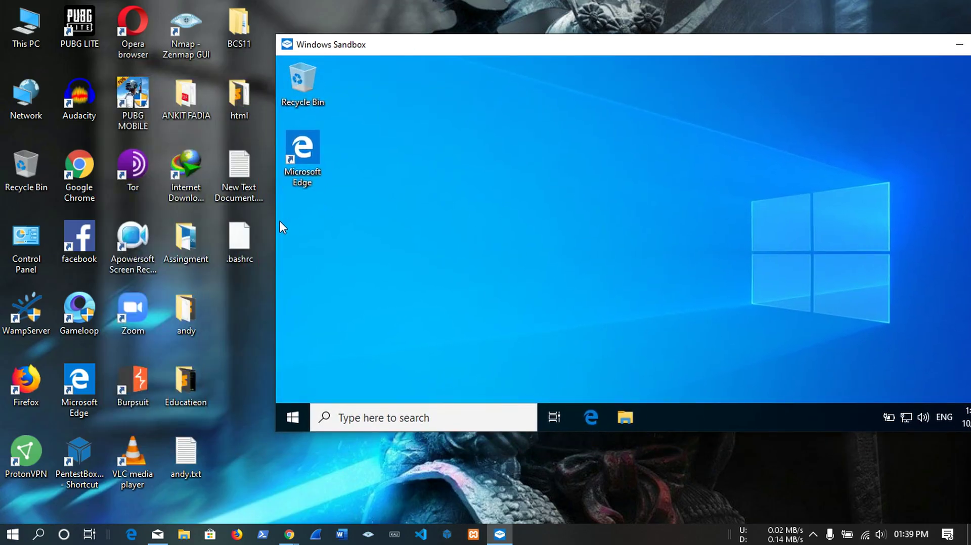
Copy .bashrc from the host onto the sandbox desktop and permanently delete it.
{"action": "right_click", "coordinate": [236, 232]}
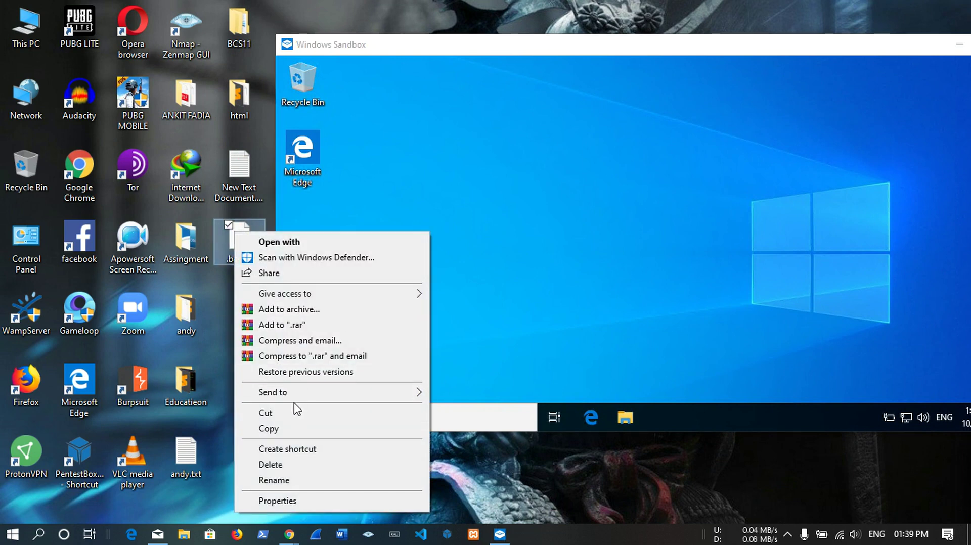
{"action": "left_click", "coordinate": [300, 427]}
{"action": "right_click", "coordinate": [678, 227]}
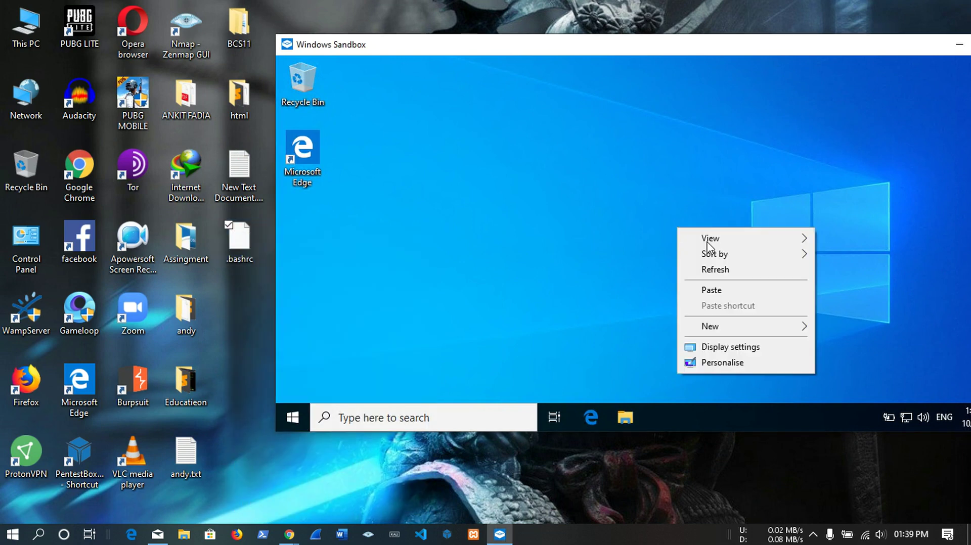
{"action": "left_click", "coordinate": [712, 289]}
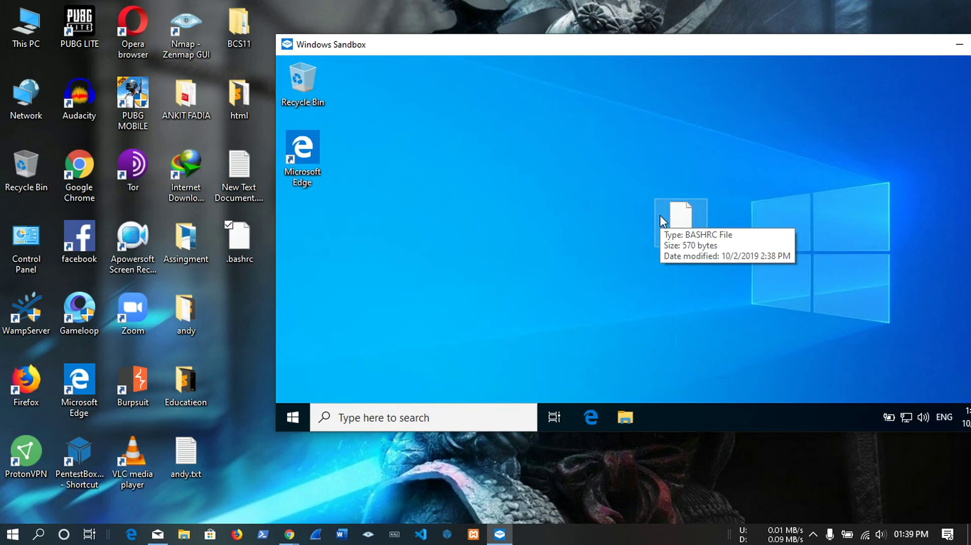
{"action": "key", "text": "shift+Delete"}
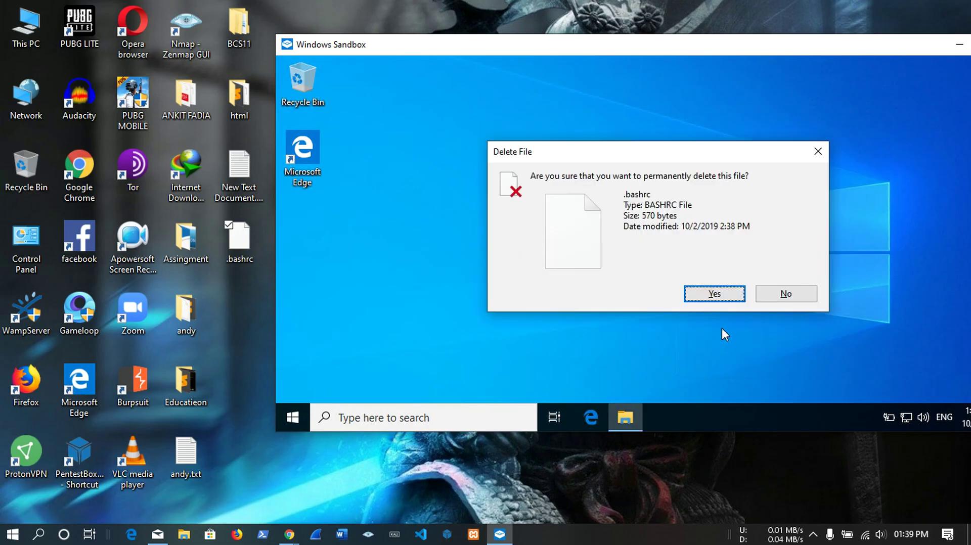
{"action": "left_click", "coordinate": [721, 298]}
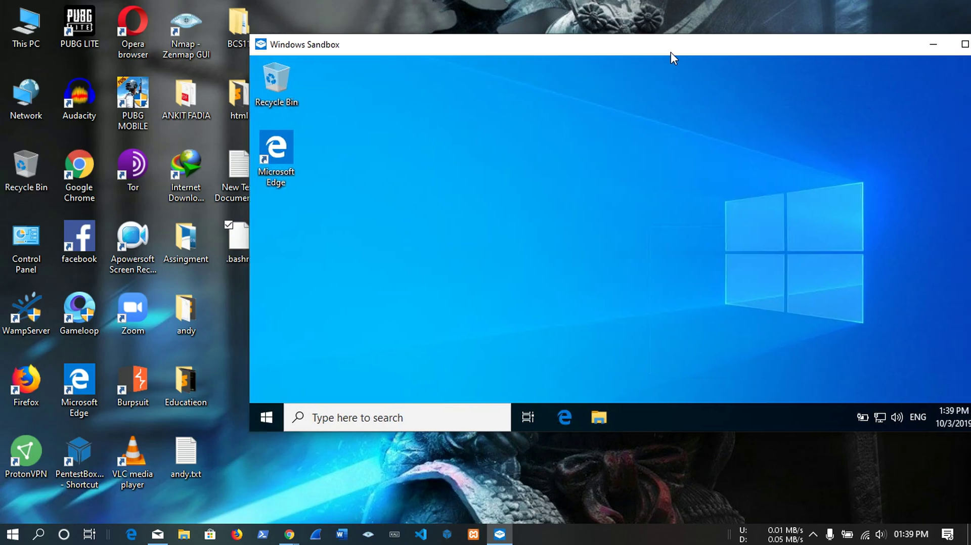